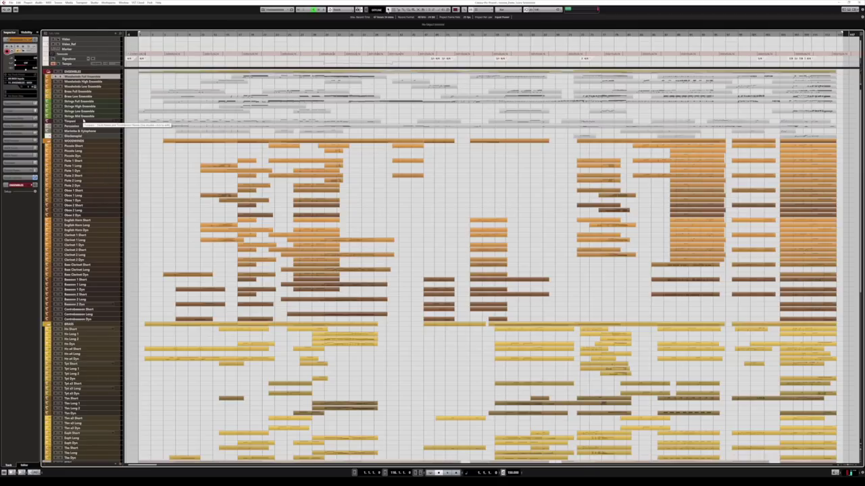
Step: Open the ensembles' HALion Sonic SE instrument and bring up the Strings Full Ensemble and Brass Low Ensemble programs
{"action": "left_click", "coordinate": [34, 86]}
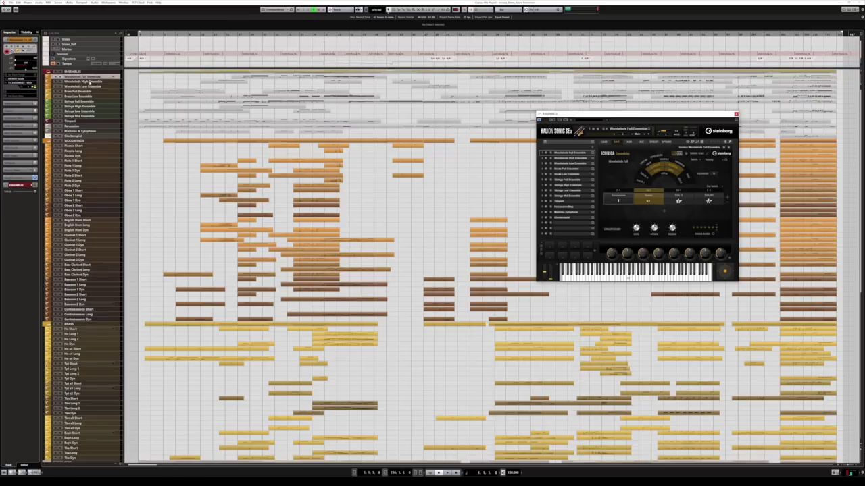
{"action": "left_click", "coordinate": [81, 101]}
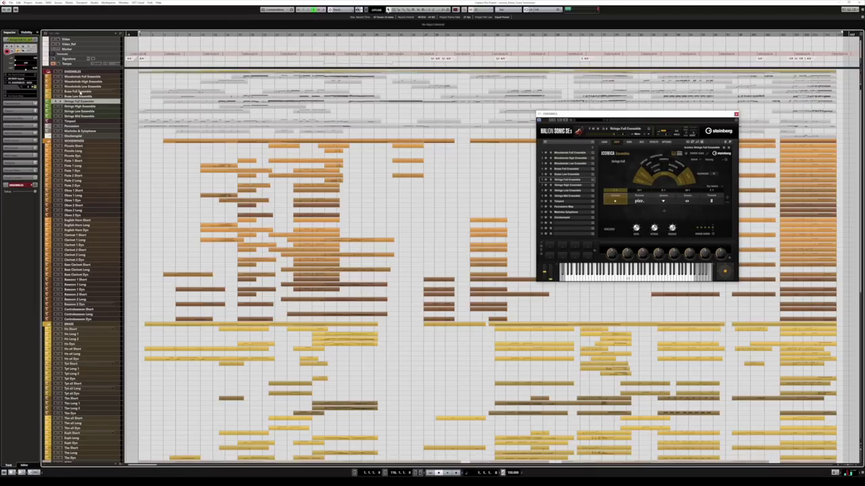
{"action": "left_click", "coordinate": [89, 96]}
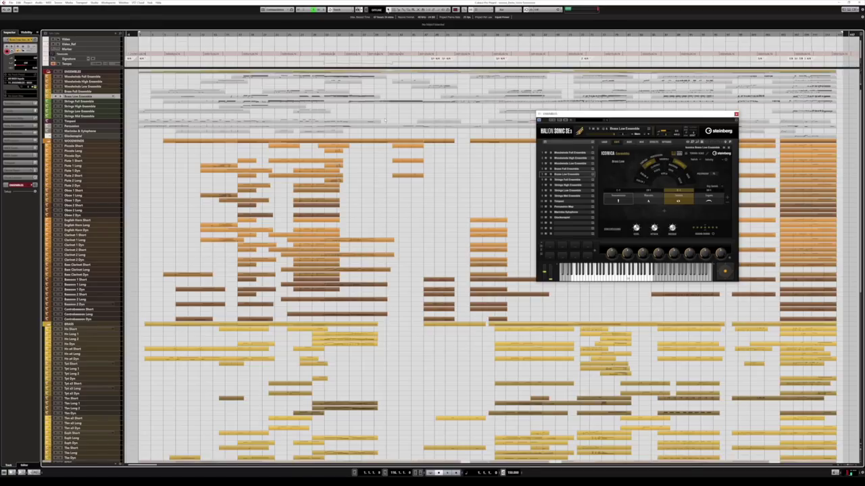
Step: Select the Piccolo Short track and look through the individual woodwind, brass, percussion and strings tracks
{"action": "left_click", "coordinate": [89, 146]}
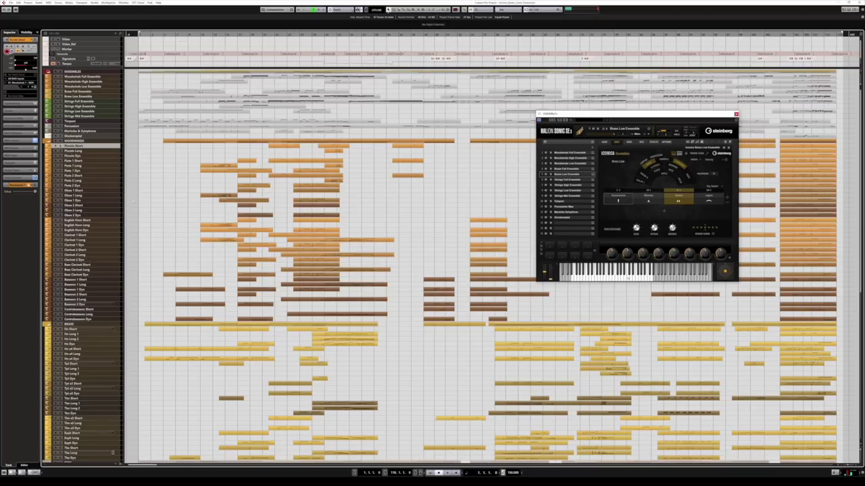
{"action": "scroll", "coordinate": [165, 323], "scroll_direction": "down", "scroll_amount": 5}
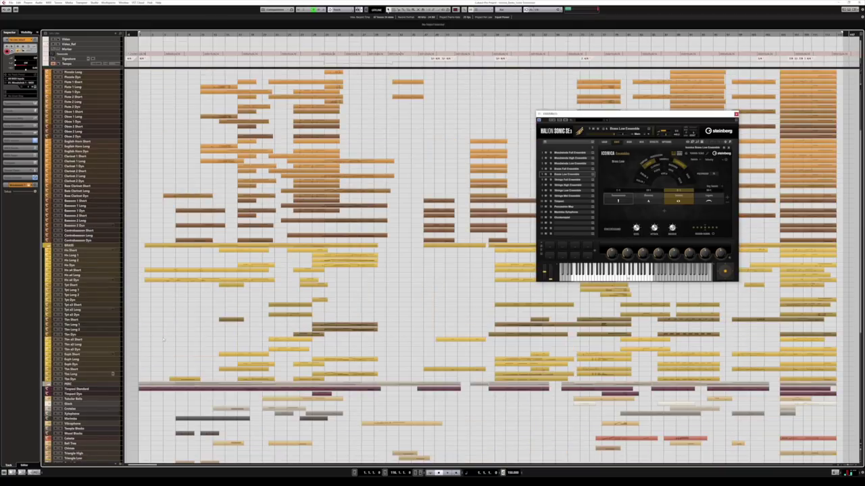
{"action": "scroll", "coordinate": [102, 298], "scroll_direction": "down", "scroll_amount": 10}
{"action": "scroll", "coordinate": [122, 354], "scroll_direction": "down", "scroll_amount": 3}
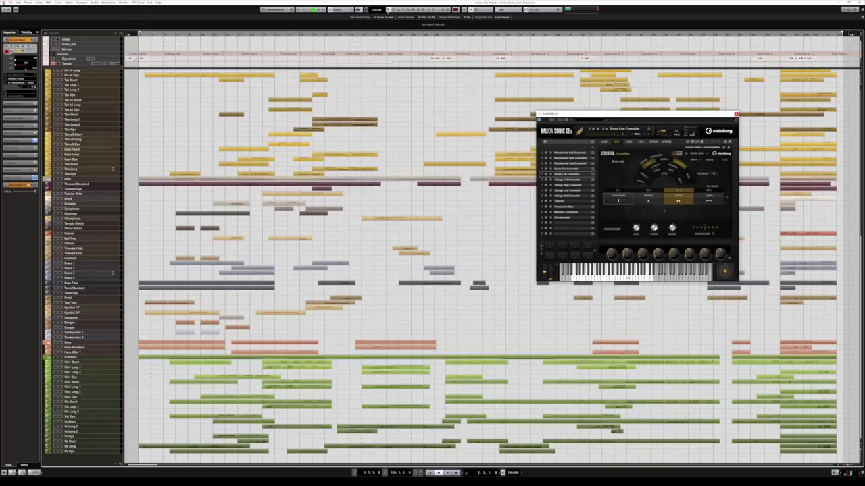
{"action": "scroll", "coordinate": [257, 328], "scroll_direction": "up", "scroll_amount": 15}
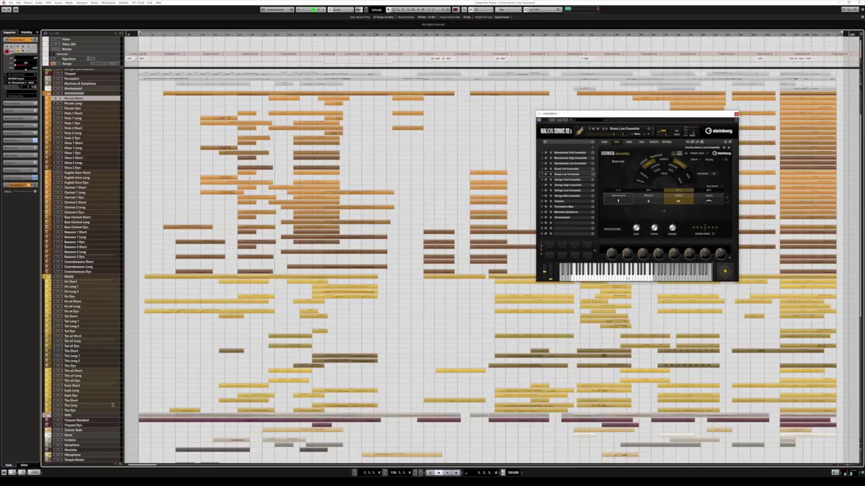
Step: Check the loaded instruments in the VST Instruments rack and open the instrument used by the Hn Short track
{"action": "key", "text": "F11"}
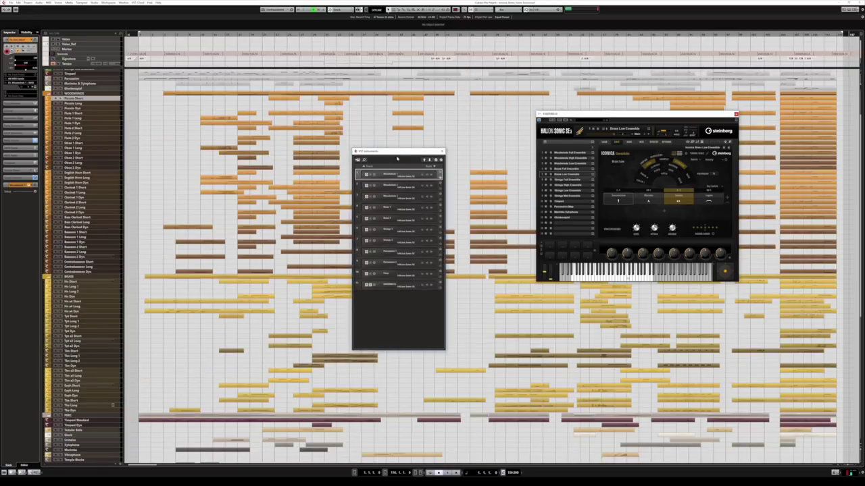
{"action": "left_click_drag", "start_coordinate": [394, 155], "coordinate": [437, 135]}
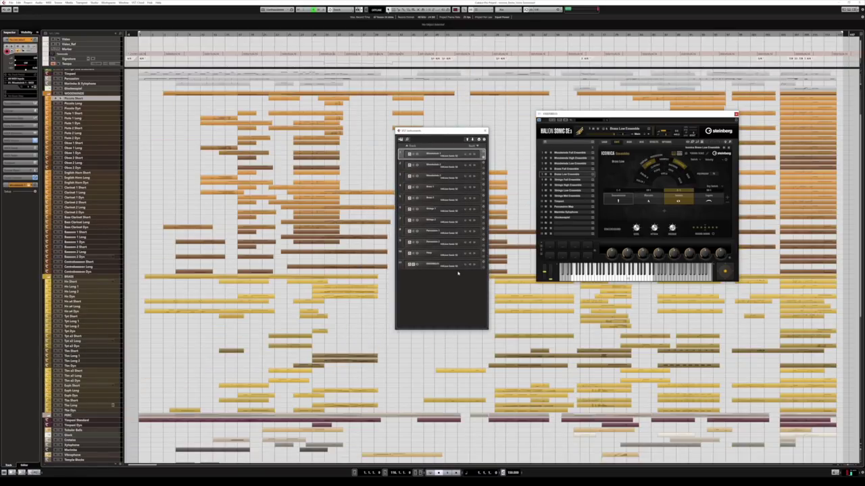
{"action": "left_click", "coordinate": [102, 282]}
{"action": "key", "text": "F11"}
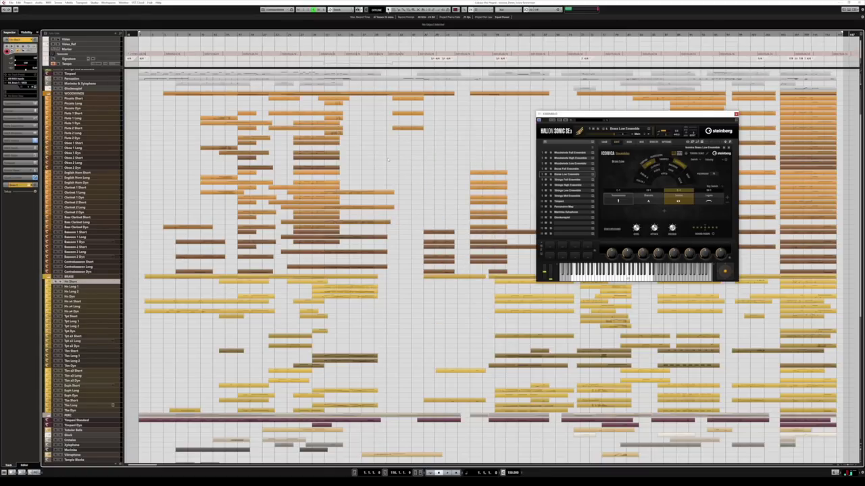
{"action": "key", "text": "e"}
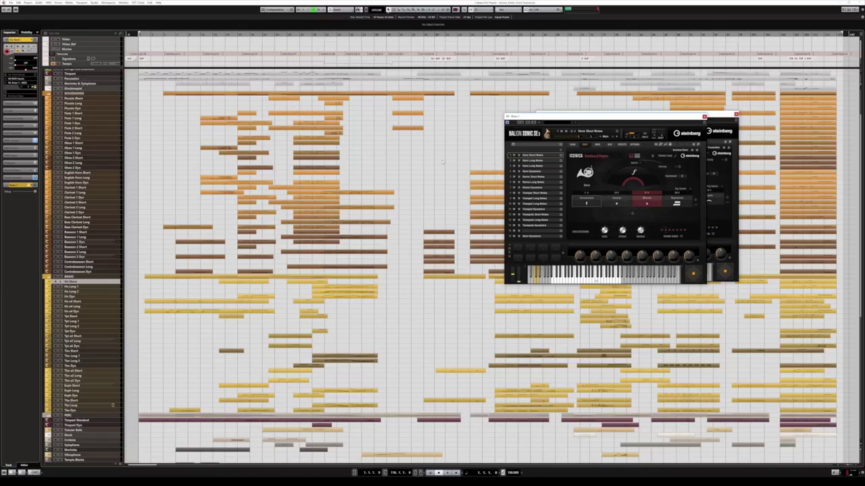
Step: Show the Brass 1 instrument's output list in the rack and switch its Iconica Horn program to the microphone mixer page
{"action": "key", "text": "F11"}
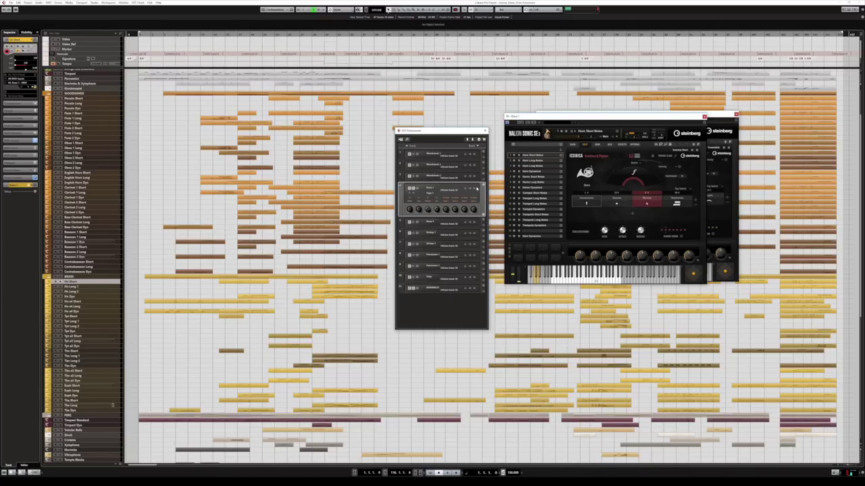
{"action": "left_click", "coordinate": [475, 189]}
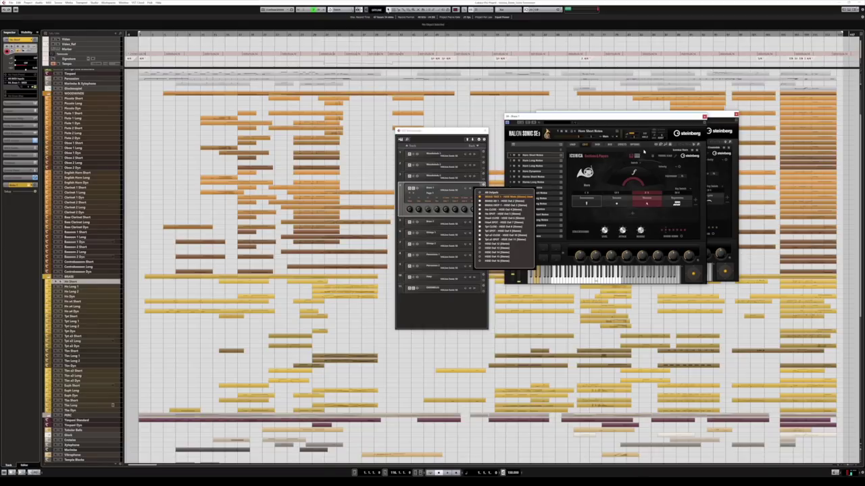
{"action": "left_click", "coordinate": [645, 156]}
{"action": "left_click", "coordinate": [630, 156]}
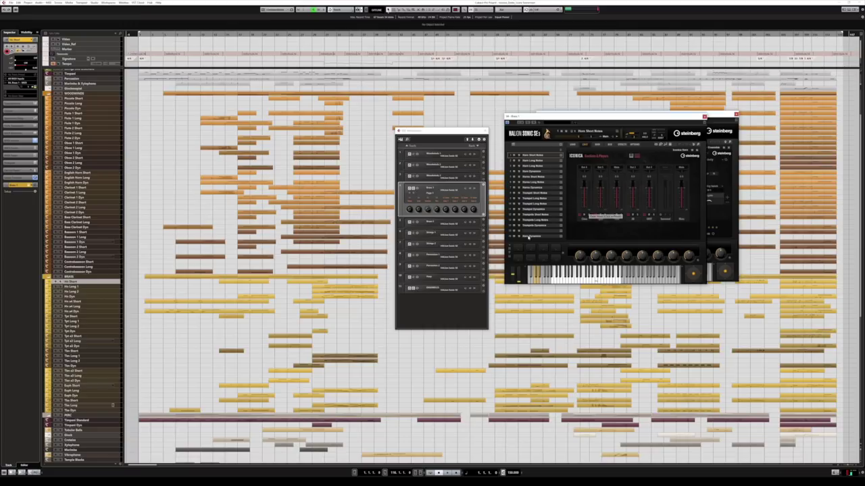
Step: Close the VST Instruments rack and both HALion Sonic SE windows
{"action": "left_click", "coordinate": [485, 135]}
{"action": "left_click", "coordinate": [703, 116]}
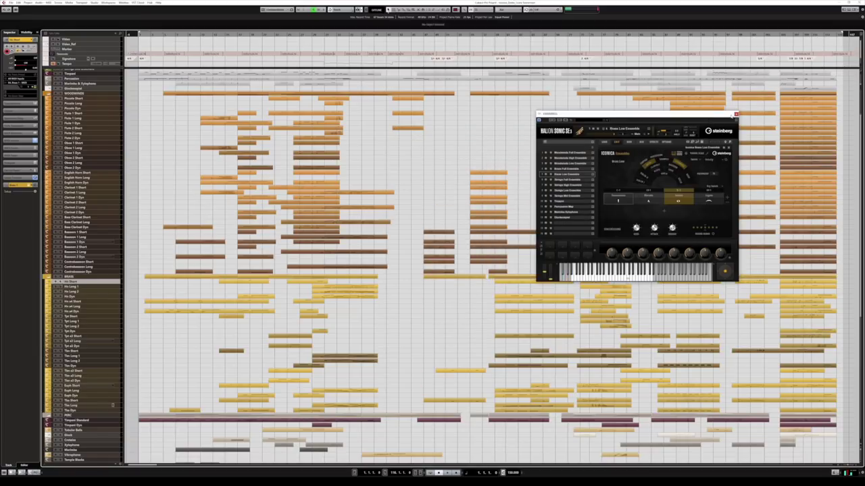
{"action": "left_click", "coordinate": [736, 114]}
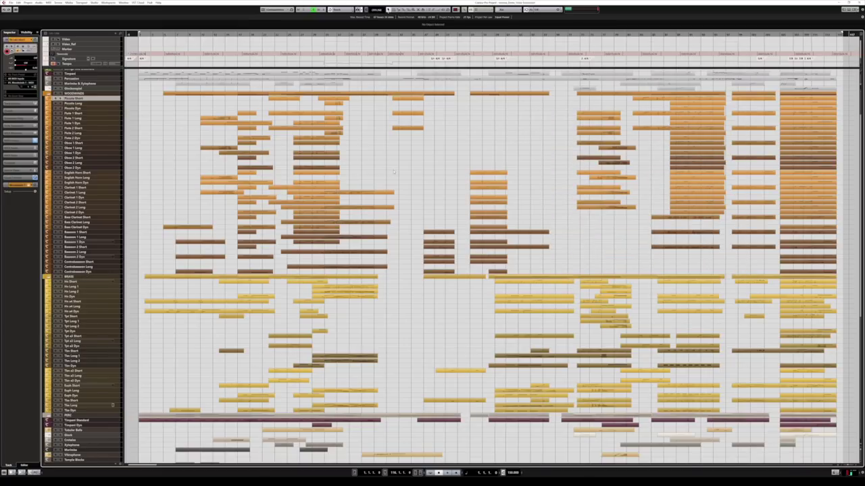
Step: Look over the whole arrangement of instrument tracks and start playback from the beginning
{"action": "scroll", "coordinate": [406, 158], "scroll_direction": "down", "scroll_amount": 5}
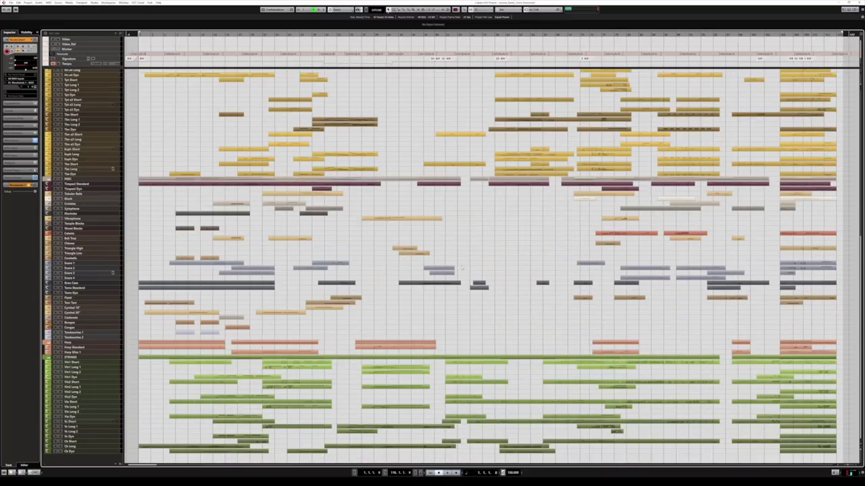
{"action": "scroll", "coordinate": [462, 269], "scroll_direction": "up", "scroll_amount": 5}
{"action": "scroll", "coordinate": [366, 261], "scroll_direction": "down", "scroll_amount": 5}
{"action": "scroll", "coordinate": [438, 249], "scroll_direction": "up", "scroll_amount": 5}
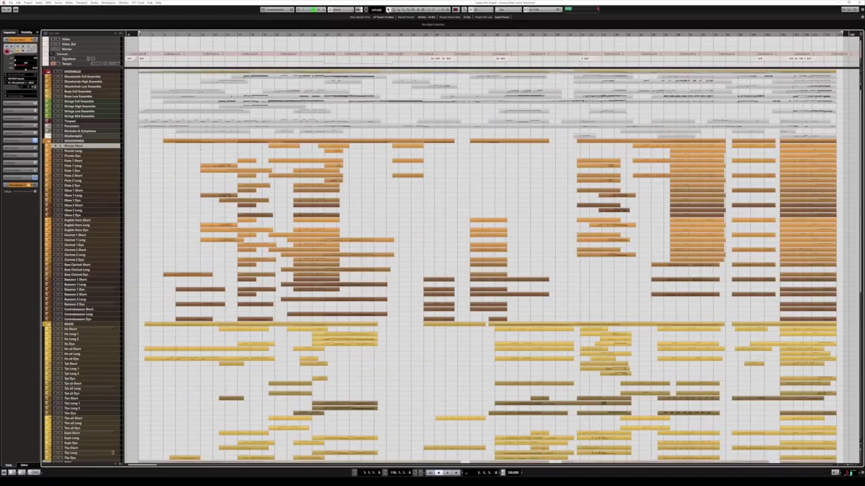
{"action": "key", "text": "space"}
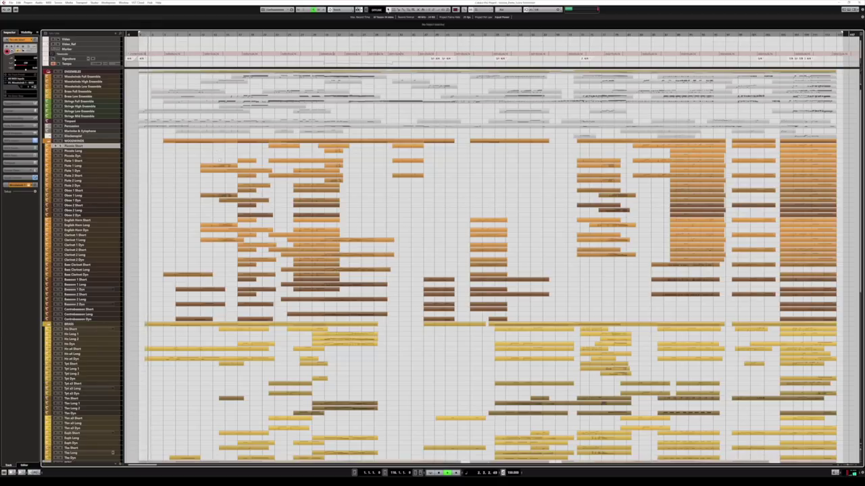
Step: Select all events on the tracks from Piccolo Short through Cb Dyn and open them together in the Key Editor
{"action": "scroll", "coordinate": [218, 154], "scroll_direction": "down", "scroll_amount": 5}
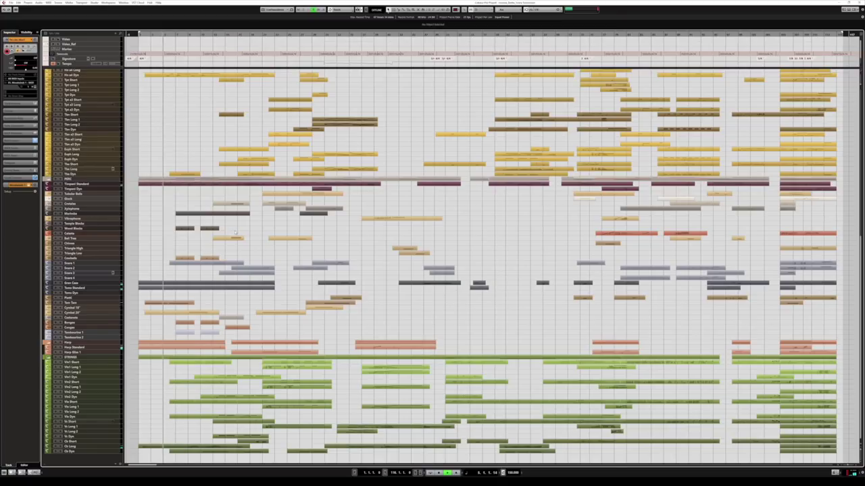
{"action": "left_click", "coordinate": [86, 452]}
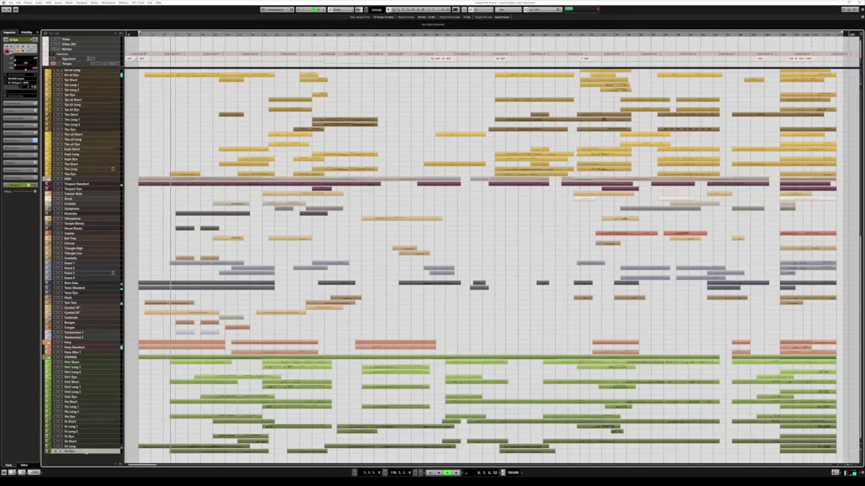
{"action": "scroll", "coordinate": [103, 148], "scroll_direction": "up", "scroll_amount": 8}
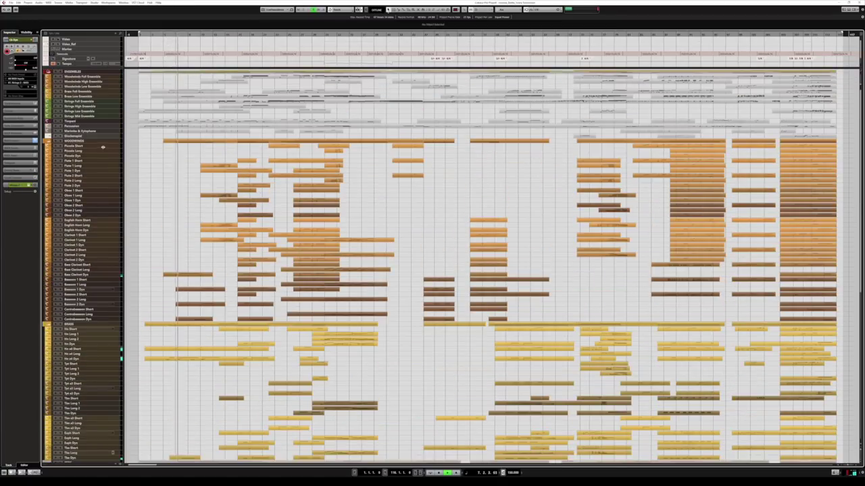
{"action": "left_click", "coordinate": [102, 148], "text": "shift"}
{"action": "key", "text": "ctrl+a"}
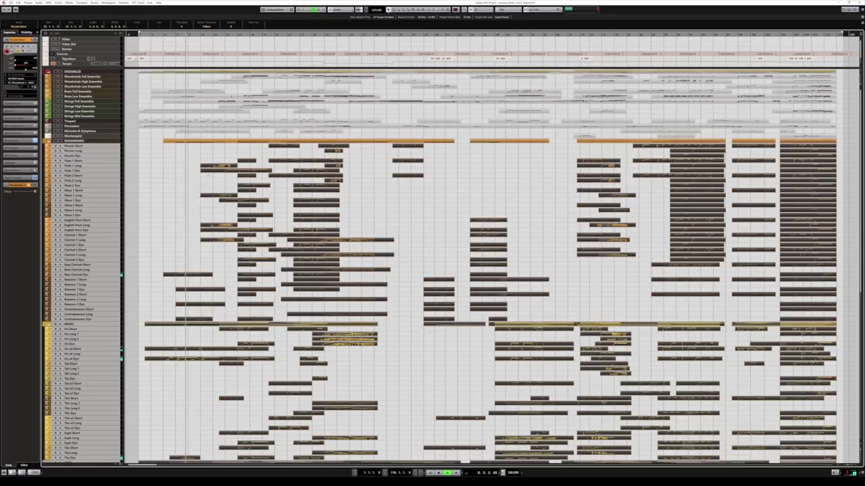
{"action": "key", "text": "Return"}
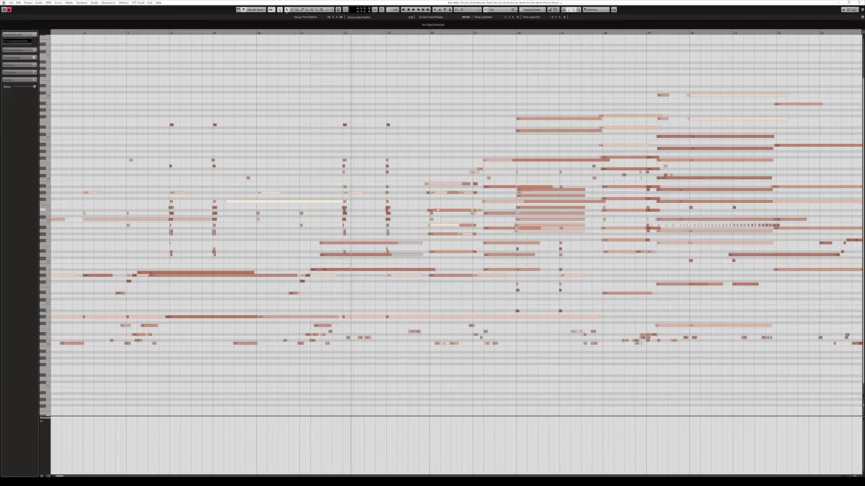
Step: Show the velocity lane below the notes and follow the combined parts in the Key Editor during playback
{"action": "left_click_drag", "start_coordinate": [527, 220], "coordinate": [409, 228]}
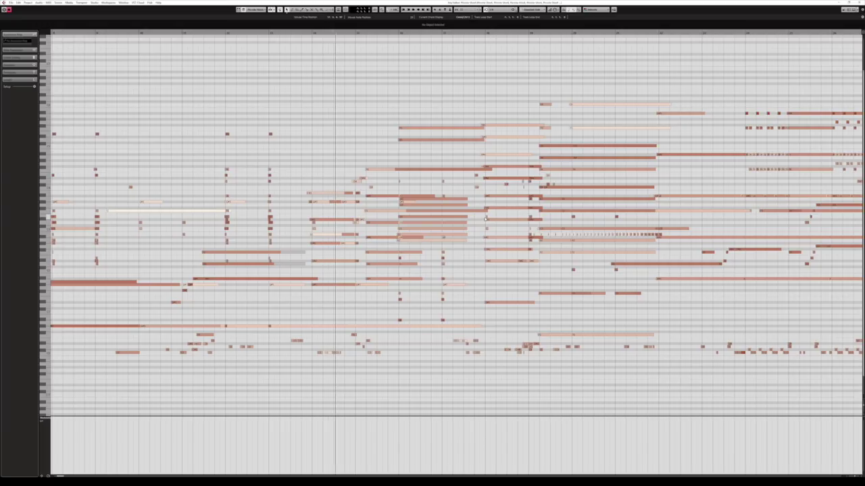
{"action": "scroll", "coordinate": [496, 222], "scroll_direction": "right", "scroll_amount": 5}
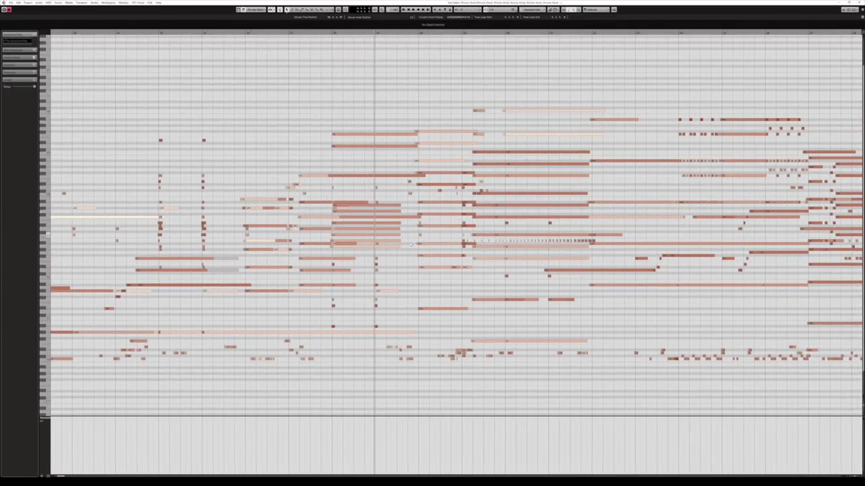
{"action": "left_click", "coordinate": [44, 419]}
{"action": "left_click", "coordinate": [64, 267]}
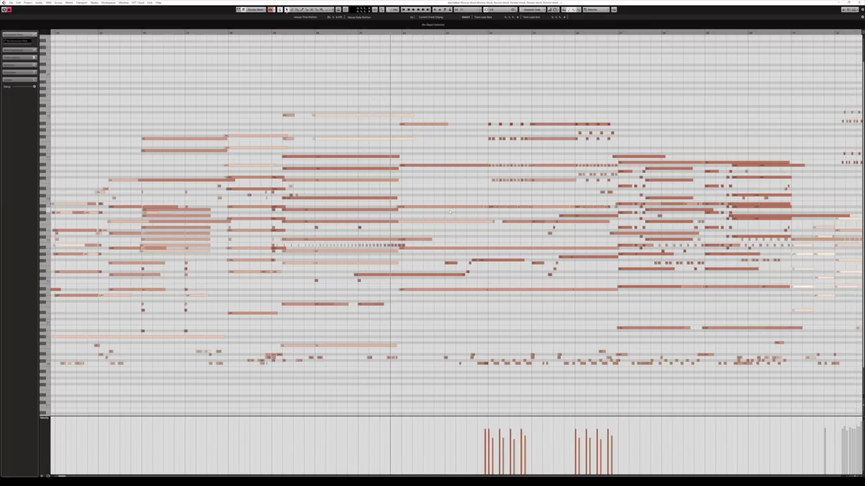
{"action": "left_click_drag", "start_coordinate": [567, 206], "coordinate": [457, 213]}
{"action": "scroll", "coordinate": [450, 223], "scroll_direction": "right", "scroll_amount": 4}
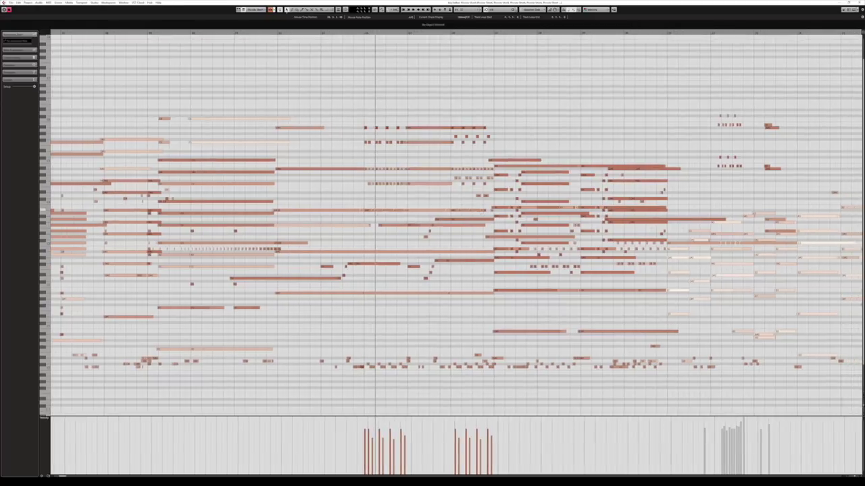
{"action": "scroll", "coordinate": [405, 218], "scroll_direction": "right", "scroll_amount": 2}
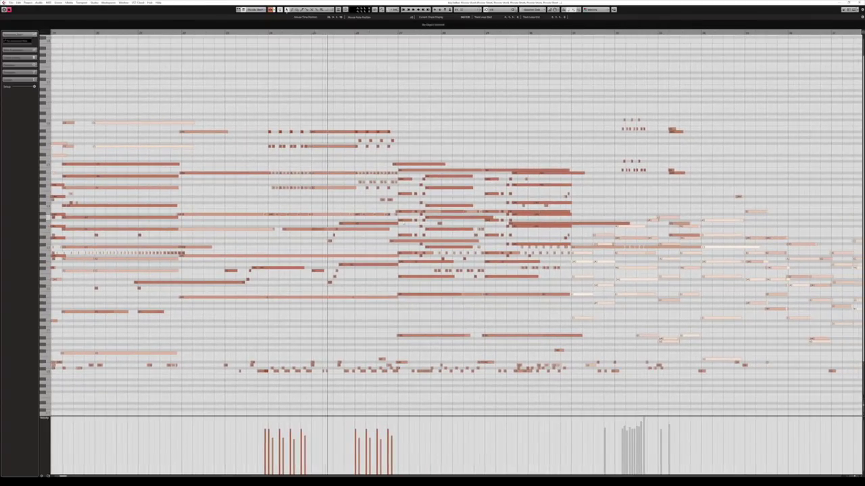
{"action": "scroll", "coordinate": [503, 243], "scroll_direction": "right", "scroll_amount": 5}
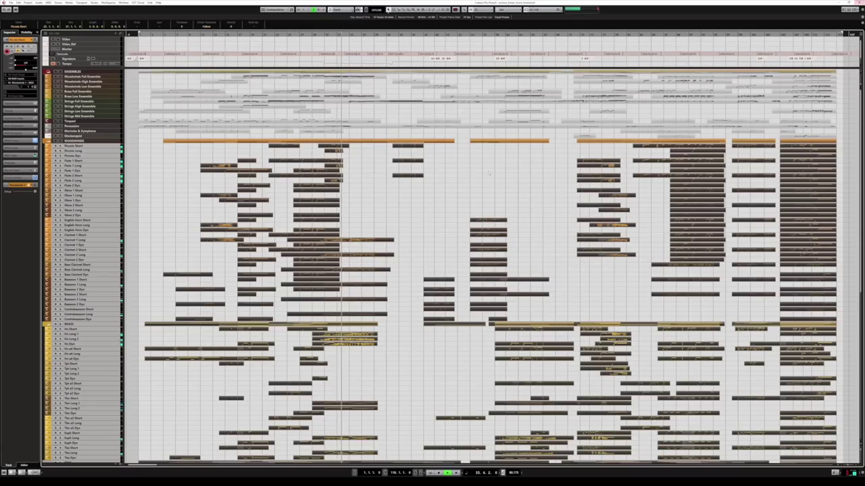
Step: Deselect all events and tracks in the arrangement
{"action": "left_click", "coordinate": [489, 173]}
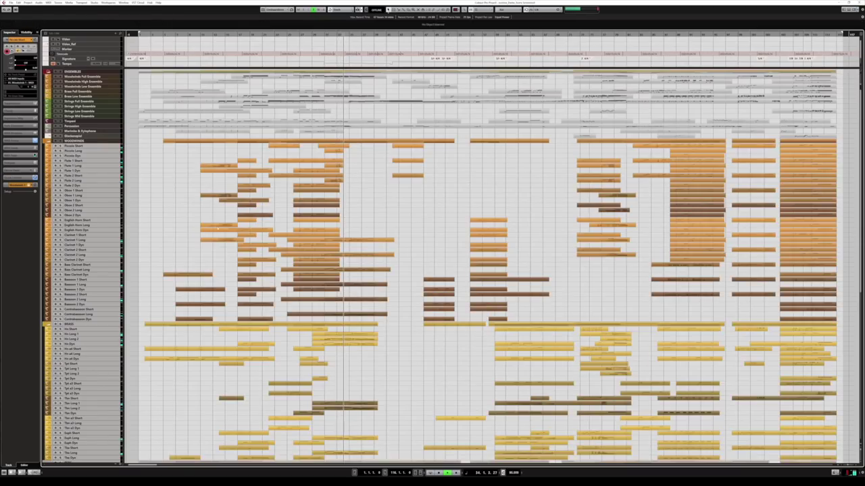
{"action": "left_click", "coordinate": [430, 208]}
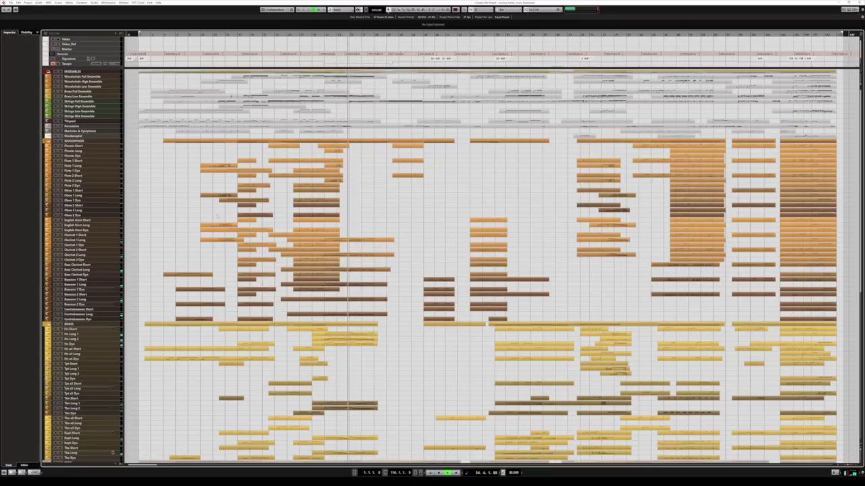
Step: Select the first event on the Vibraphone track
{"action": "scroll", "coordinate": [431, 208], "scroll_direction": "down", "scroll_amount": 5}
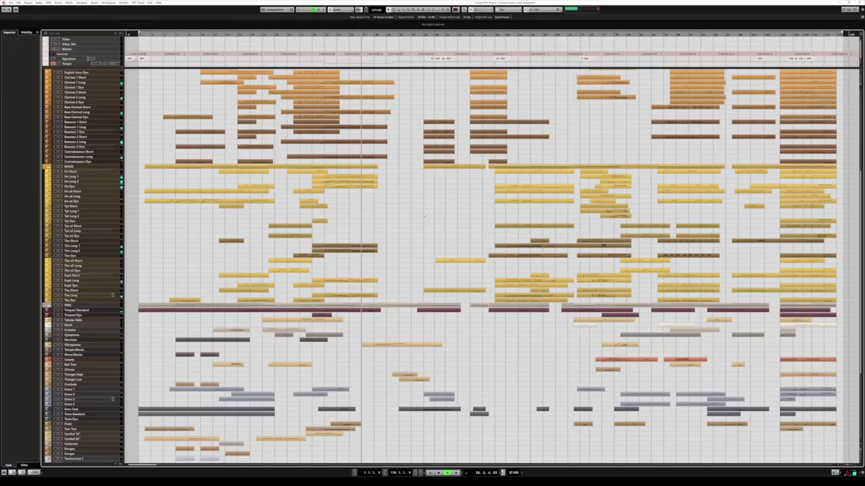
{"action": "scroll", "coordinate": [423, 214], "scroll_direction": "down", "scroll_amount": 4}
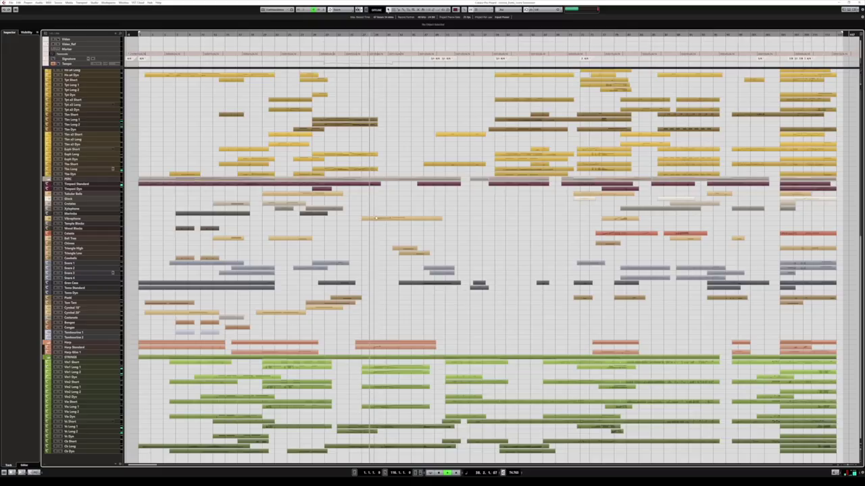
{"action": "left_click", "coordinate": [385, 220]}
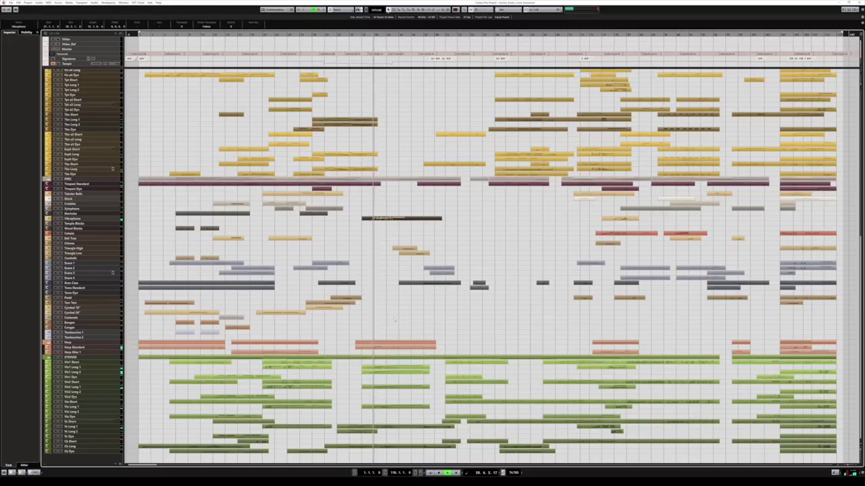
Step: Open the STRINGS folder part around bar 38 in the Key Editor and follow its notes during playback
{"action": "double_click", "coordinate": [387, 356]}
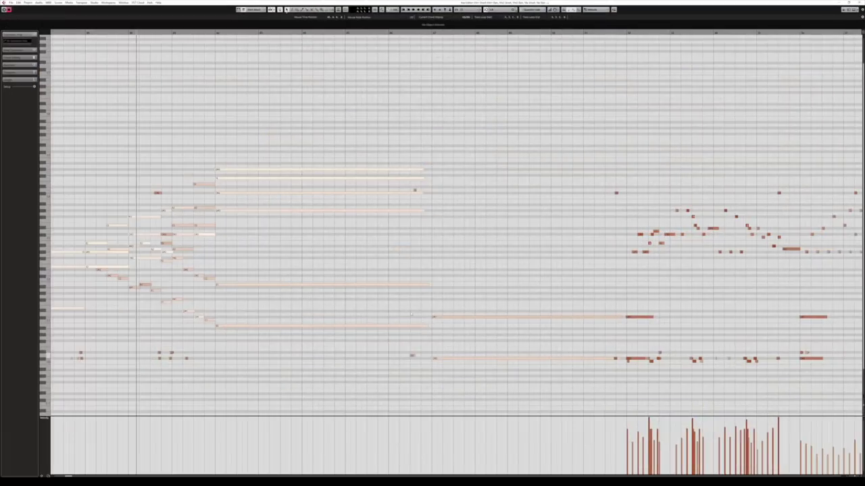
{"action": "left_click_drag", "start_coordinate": [349, 263], "coordinate": [412, 259]}
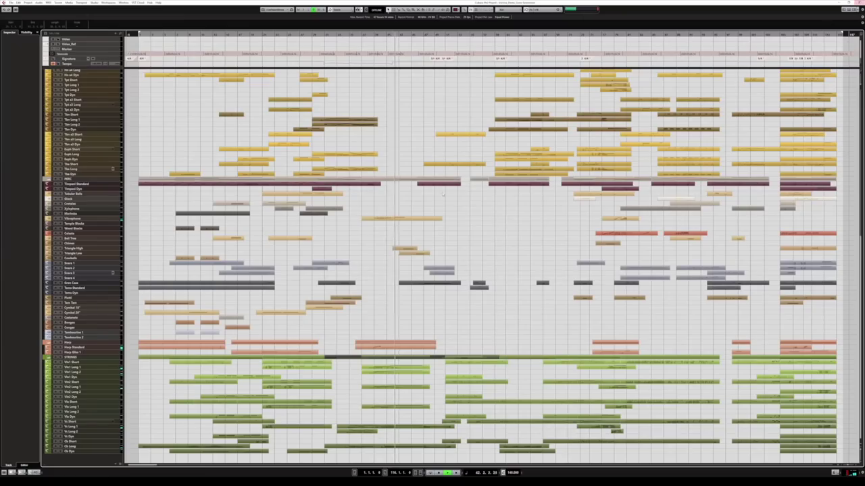
Step: Select the bassoon and contrabassoon events around bar 50 and open them together in the Key Editor
{"action": "key", "text": "shift+h"}
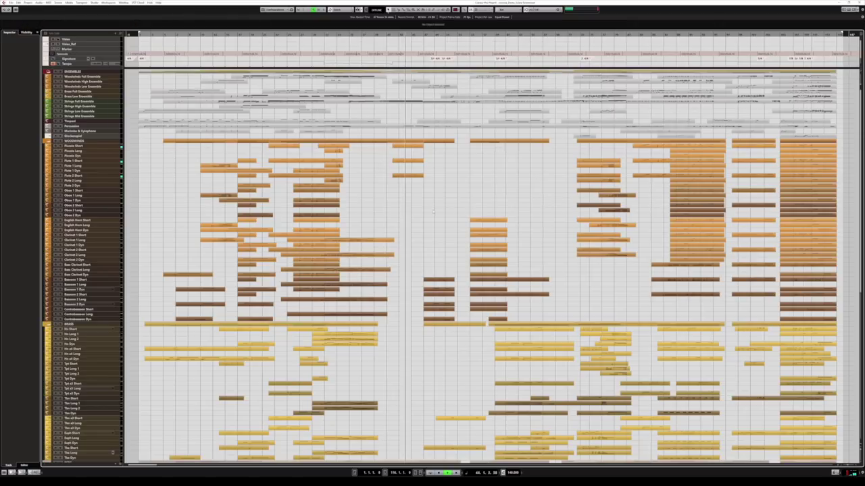
{"action": "left_click_drag", "start_coordinate": [425, 272], "coordinate": [443, 320]}
{"action": "double_click", "coordinate": [438, 281]}
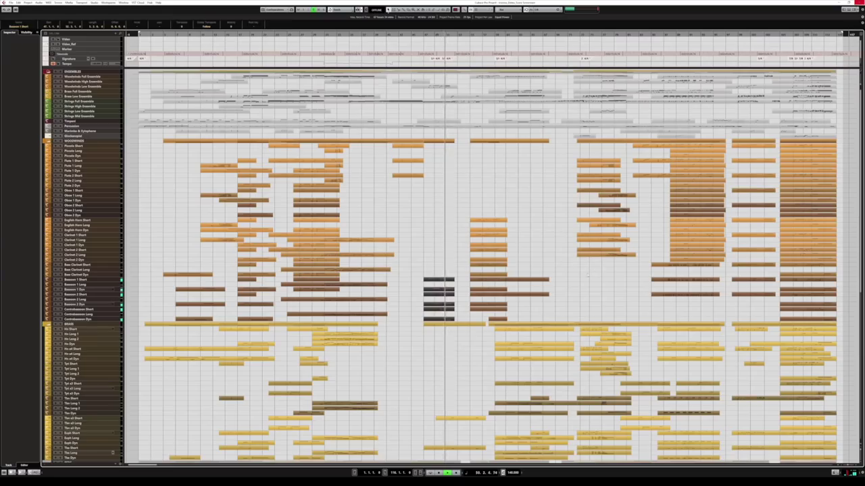
Step: Open the STRINGS folder part around bar 51 in the Key Editor and follow its notes and velocities
{"action": "scroll", "coordinate": [432, 270], "scroll_direction": "down", "scroll_amount": 10}
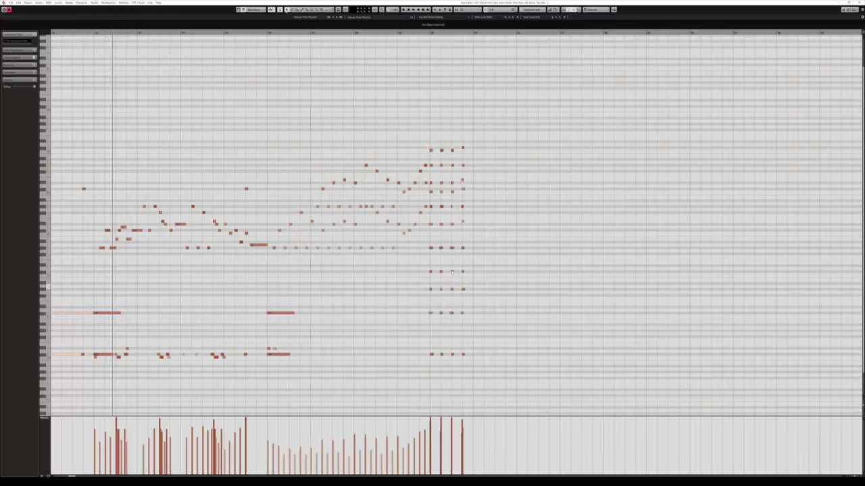
{"action": "scroll", "coordinate": [419, 276], "scroll_direction": "left", "scroll_amount": 3}
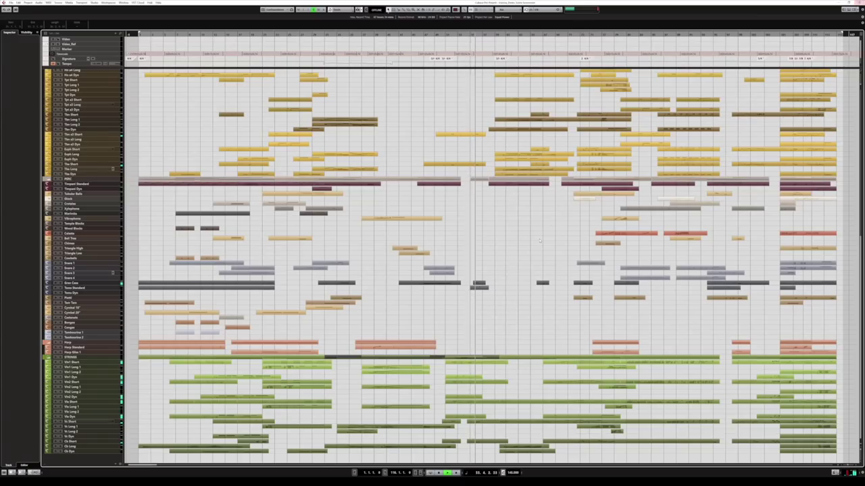
Step: Open the STRINGS folder part around bar 68 in the Key Editor and follow its notes during playback
{"action": "scroll", "coordinate": [492, 144], "scroll_direction": "up", "scroll_amount": 10}
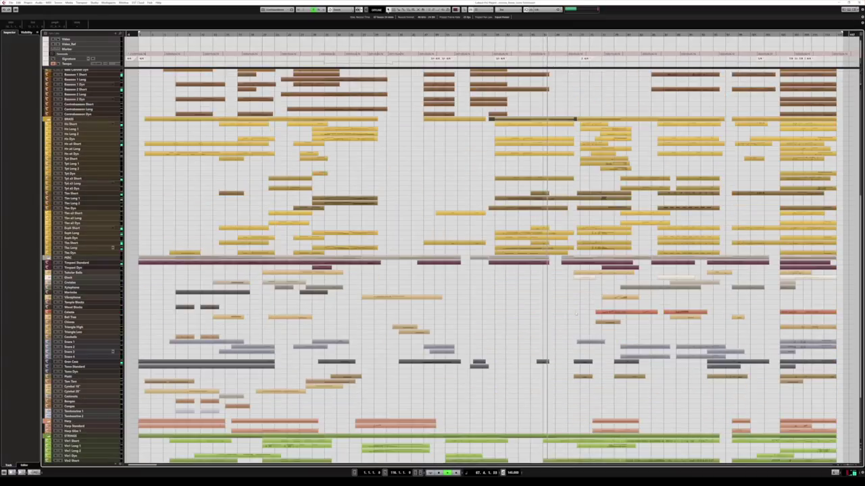
{"action": "scroll", "coordinate": [486, 267], "scroll_direction": "down", "scroll_amount": 5}
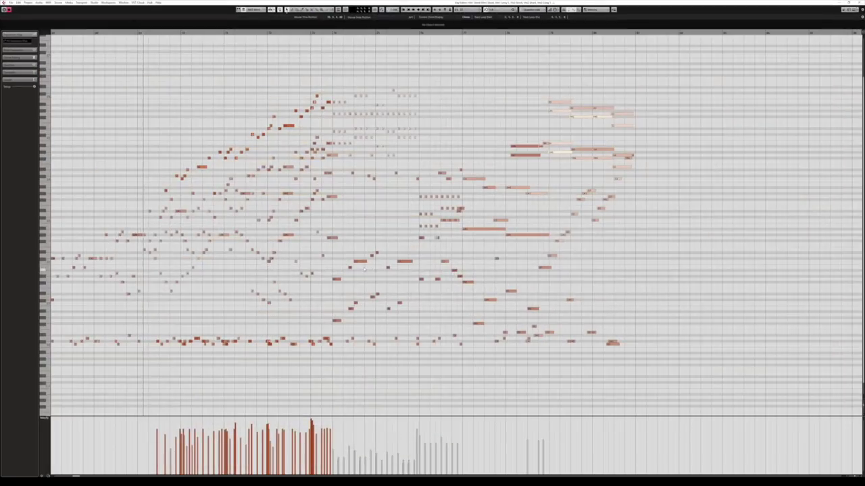
{"action": "scroll", "coordinate": [420, 419], "scroll_direction": "left", "scroll_amount": 4}
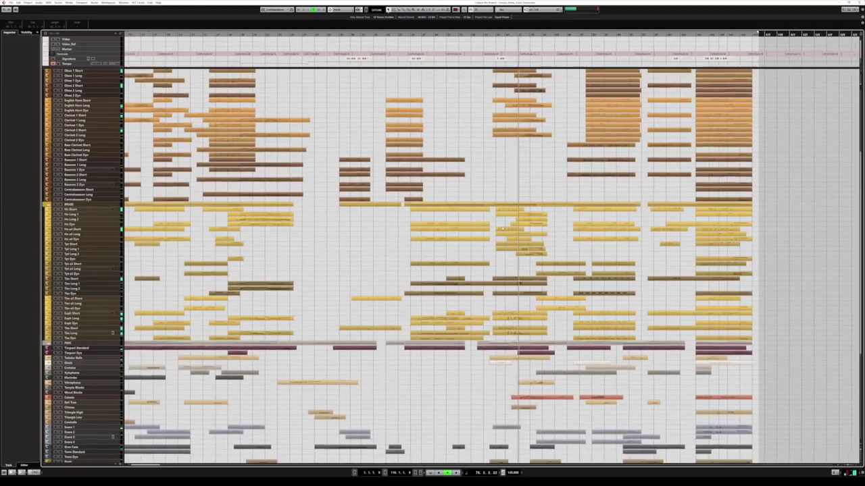
Step: Open the BRASS folder part around bar 76 in the Key Editor, review its notes and close the editor
{"action": "left_click_drag", "start_coordinate": [502, 228], "coordinate": [481, 216]}
{"action": "double_click", "coordinate": [480, 213]}
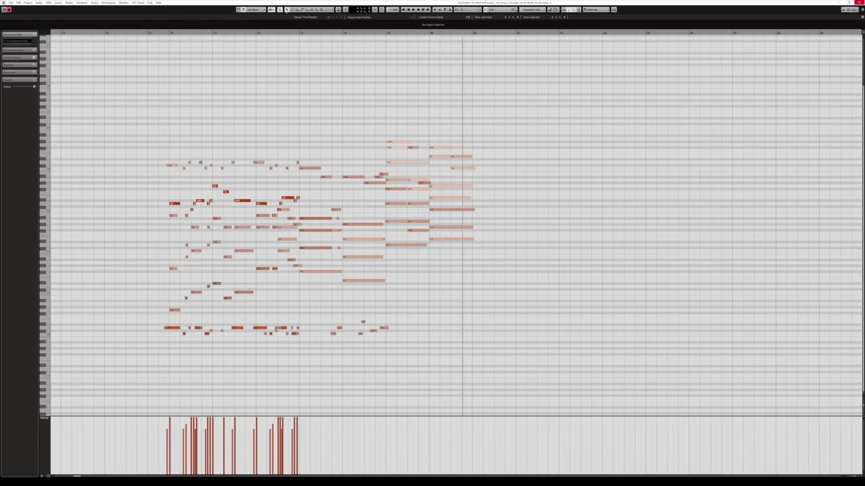
{"action": "left_click", "coordinate": [861, 2]}
Step: Open the BRASS folder part around bar 82 in the Key Editor and look through its notes
{"action": "left_click_drag", "start_coordinate": [628, 226], "coordinate": [512, 209]}
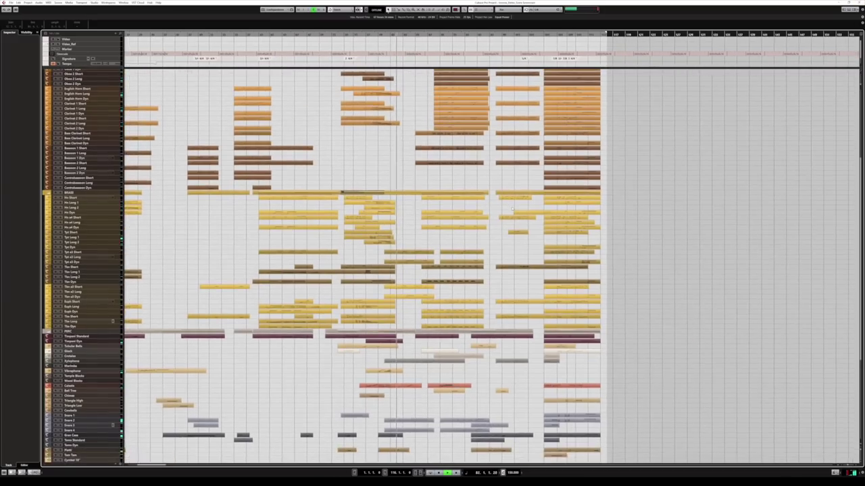
{"action": "double_click", "coordinate": [406, 192]}
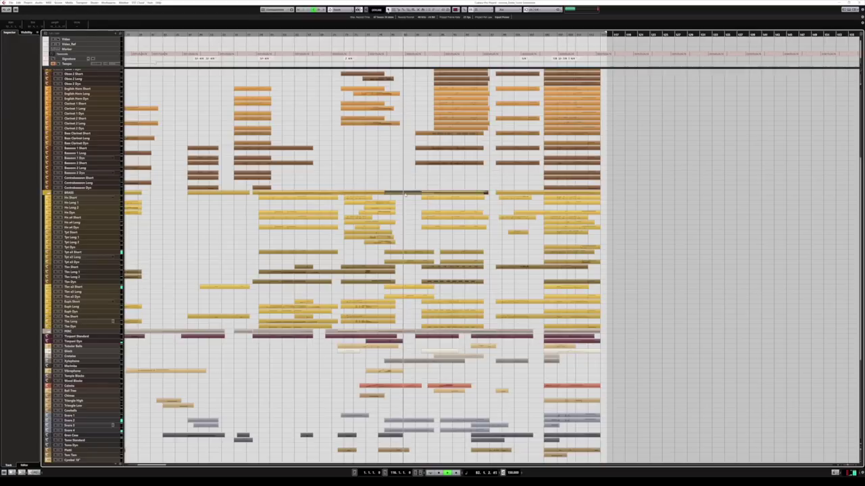
{"action": "left_click_drag", "start_coordinate": [406, 205], "coordinate": [412, 208]}
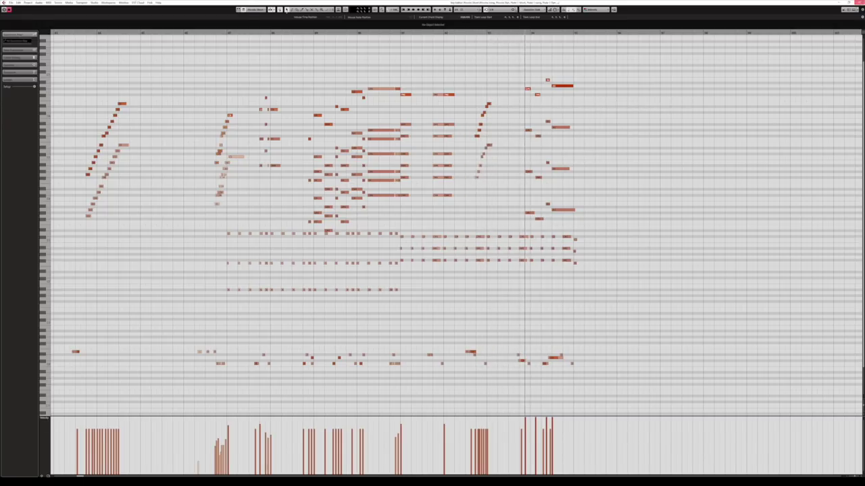
Step: Open the PERC folder part around bar 95 in the Key Editor, examine its notes and velocities, and close the editor
{"action": "key", "text": "Return"}
{"action": "scroll", "coordinate": [635, 245], "scroll_direction": "down", "scroll_amount": 10}
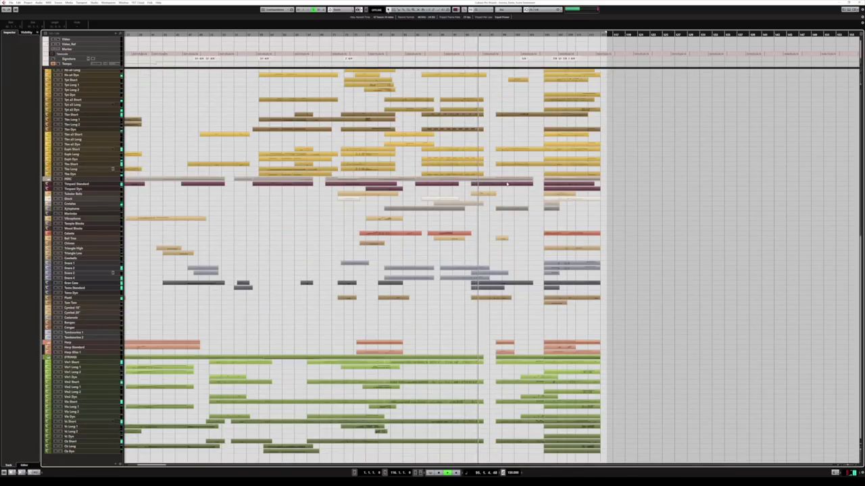
{"action": "double_click", "coordinate": [501, 181]}
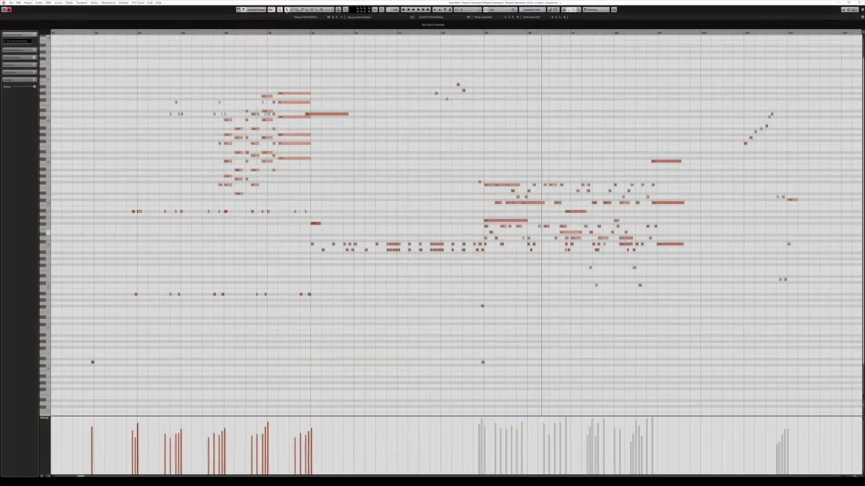
{"action": "left_click_drag", "start_coordinate": [560, 244], "coordinate": [299, 253]}
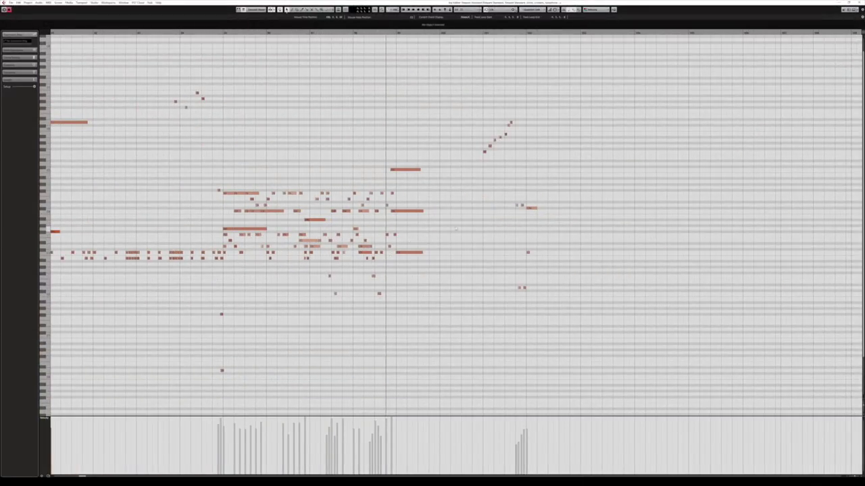
{"action": "left_click", "coordinate": [859, 2]}
Step: Open the second-to-last BRASS folder part in the Key Editor, review its notes and close the editor
{"action": "left_click_drag", "start_coordinate": [520, 160], "coordinate": [421, 184]}
{"action": "scroll", "coordinate": [420, 183], "scroll_direction": "up", "scroll_amount": 4}
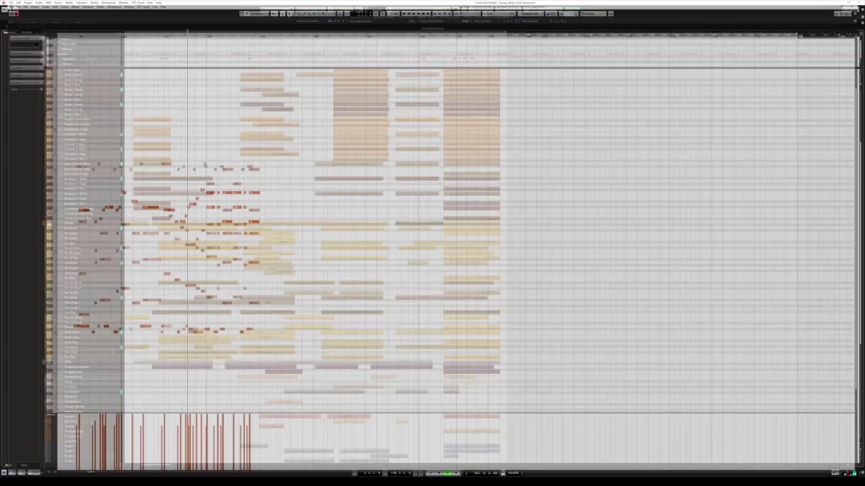
{"action": "double_click", "coordinate": [420, 228]}
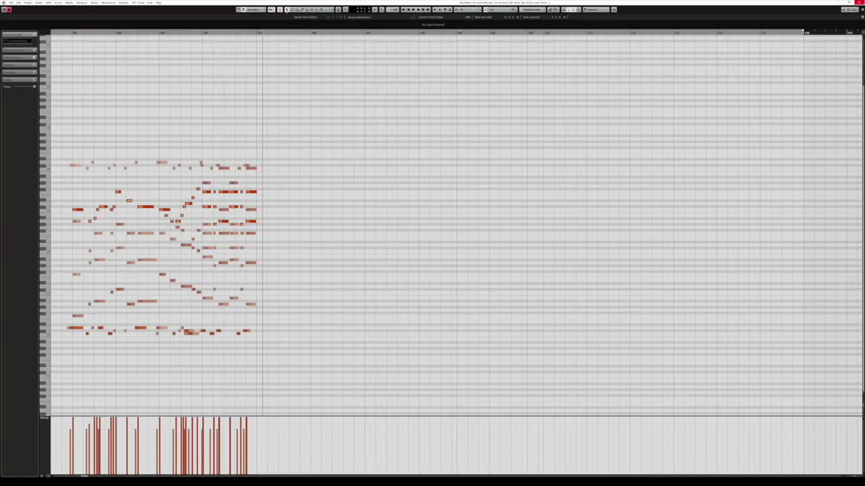
{"action": "left_click", "coordinate": [858, 2]}
Step: Open the STRINGS folder part following the gap near the end in the Key Editor, review it and close the editor
{"action": "scroll", "coordinate": [433, 341], "scroll_direction": "down", "scroll_amount": 7}
{"action": "double_click", "coordinate": [434, 358]}
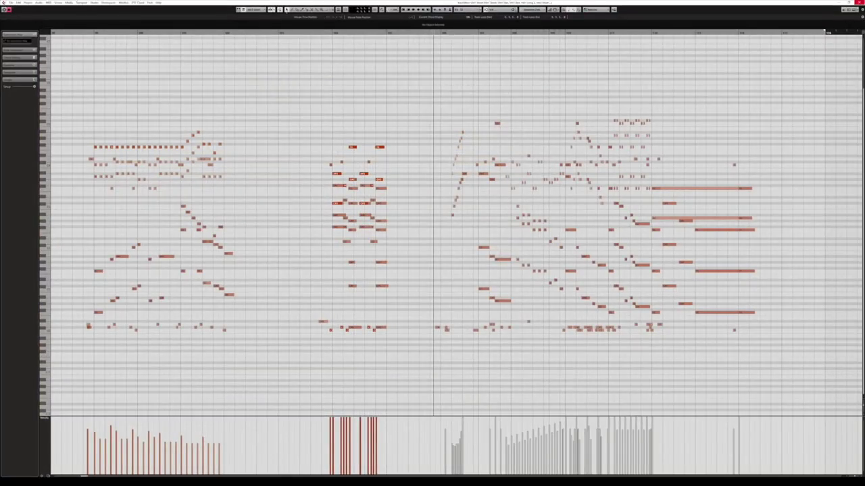
{"action": "key", "text": "Escape"}
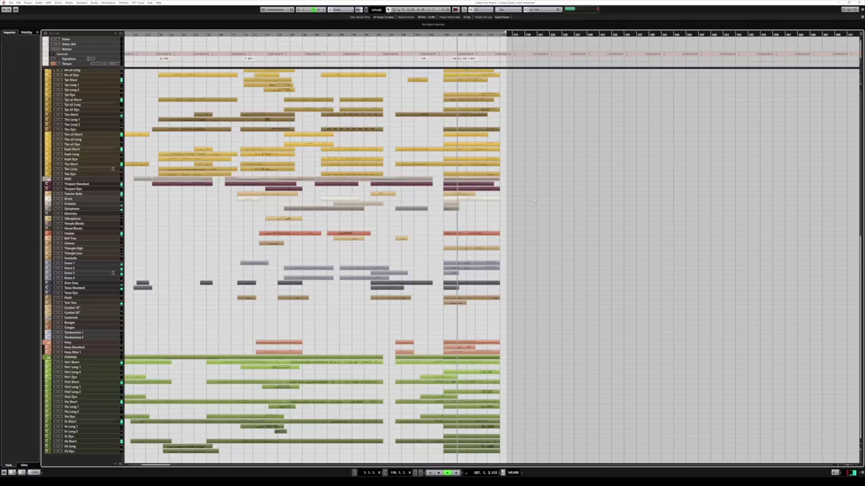
Step: Follow the woodwind, brass, percussion and string tracks to the end of the piece and stop playback
{"action": "scroll", "coordinate": [522, 205], "scroll_direction": "up", "scroll_amount": 5}
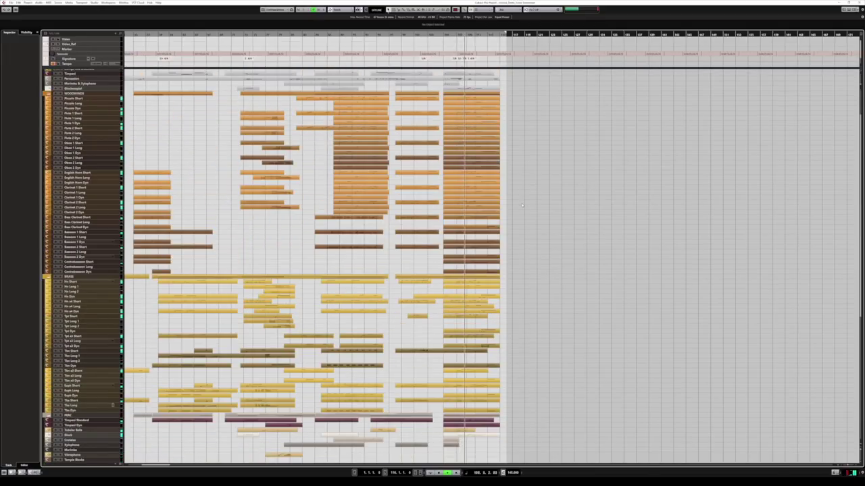
{"action": "scroll", "coordinate": [522, 205], "scroll_direction": "down", "scroll_amount": 5}
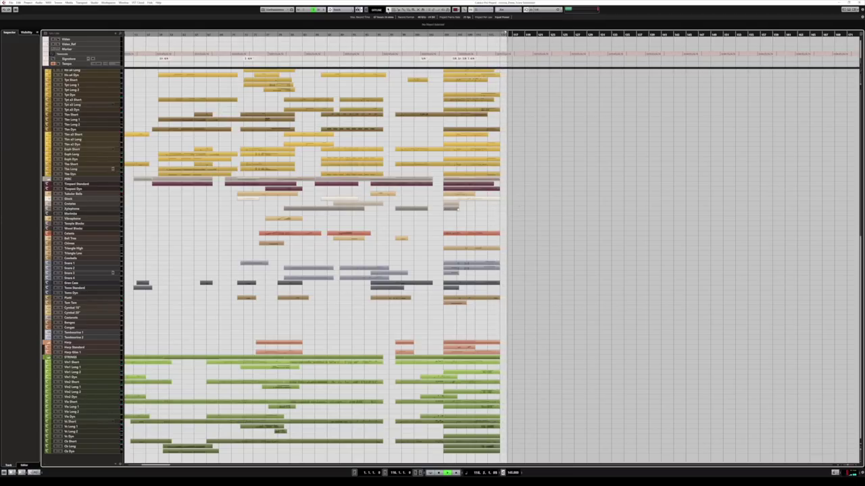
{"action": "key", "text": "space"}
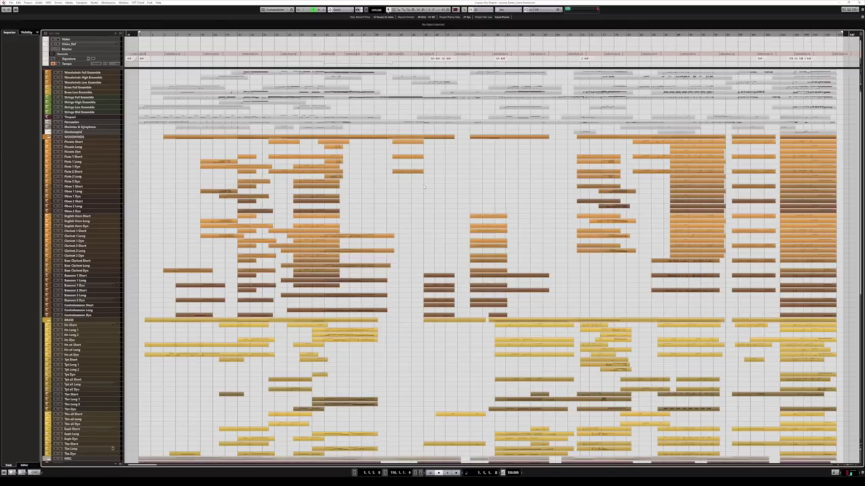
Step: Look through the template from the ensemble tracks down to the strings and select the first STRINGS folder part
{"action": "scroll", "coordinate": [425, 187], "scroll_direction": "up", "scroll_amount": 1}
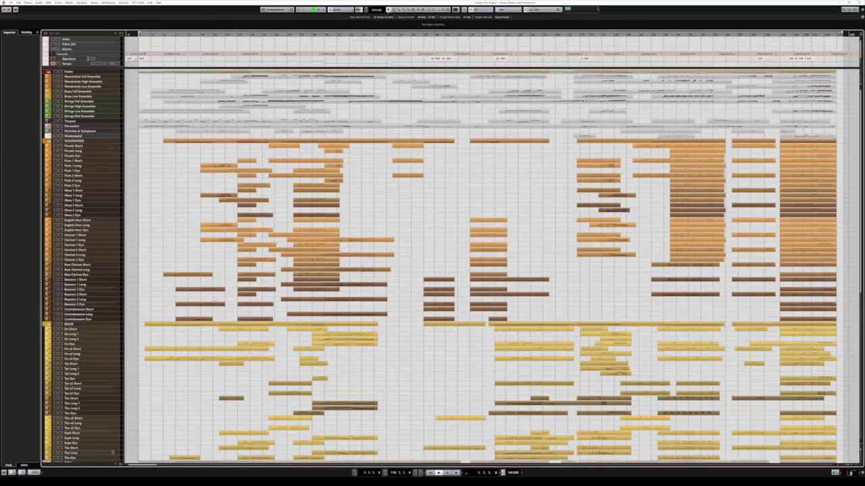
{"action": "scroll", "coordinate": [249, 222], "scroll_direction": "down", "scroll_amount": 5}
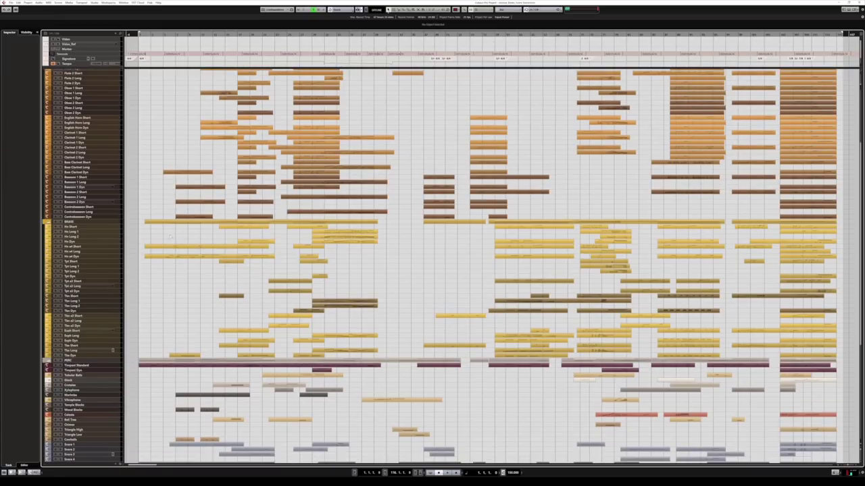
{"action": "scroll", "coordinate": [189, 297], "scroll_direction": "down", "scroll_amount": 3}
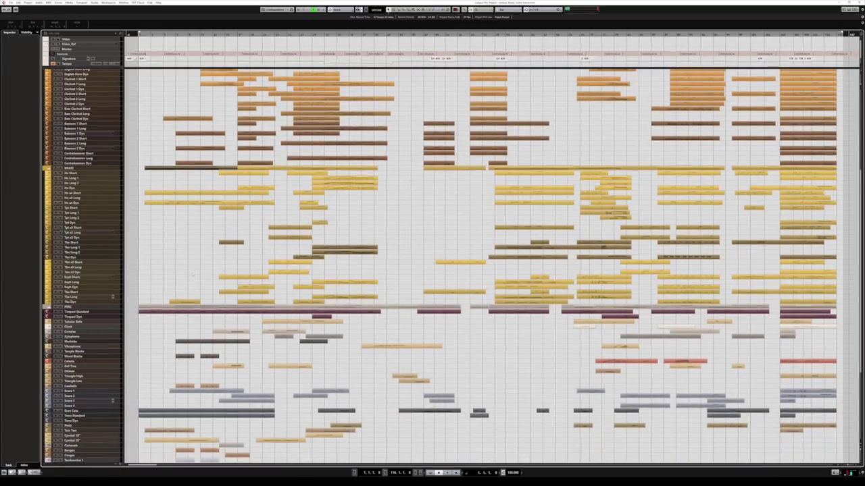
{"action": "scroll", "coordinate": [154, 308], "scroll_direction": "down", "scroll_amount": 6}
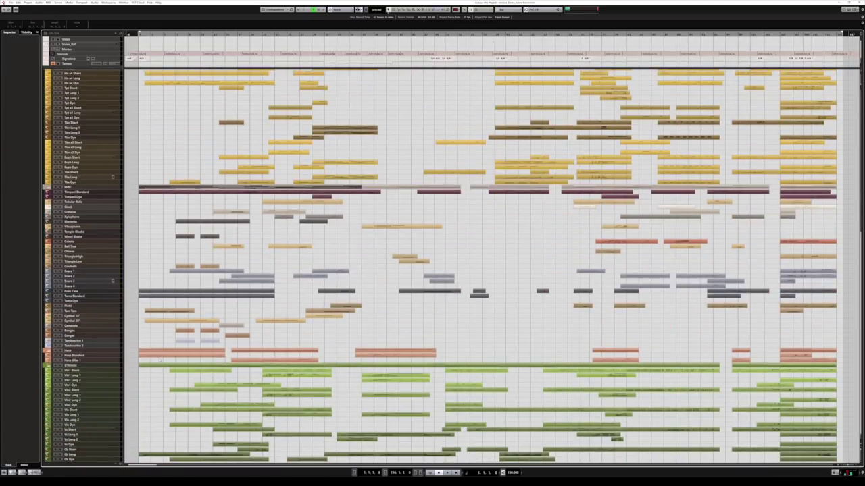
{"action": "left_click", "coordinate": [152, 369]}
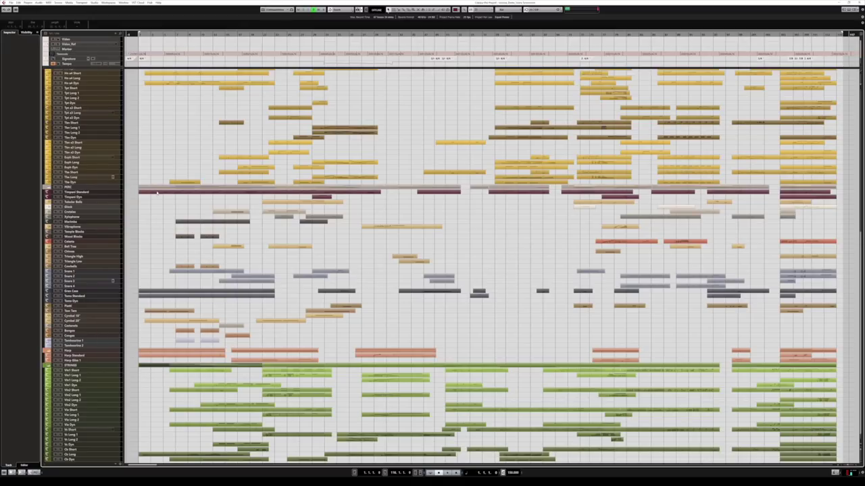
Step: Open the first BRASS folder part in the Key Editor and show the velocities for the low notes near bar 7
{"action": "scroll", "coordinate": [162, 179], "scroll_direction": "up", "scroll_amount": 6}
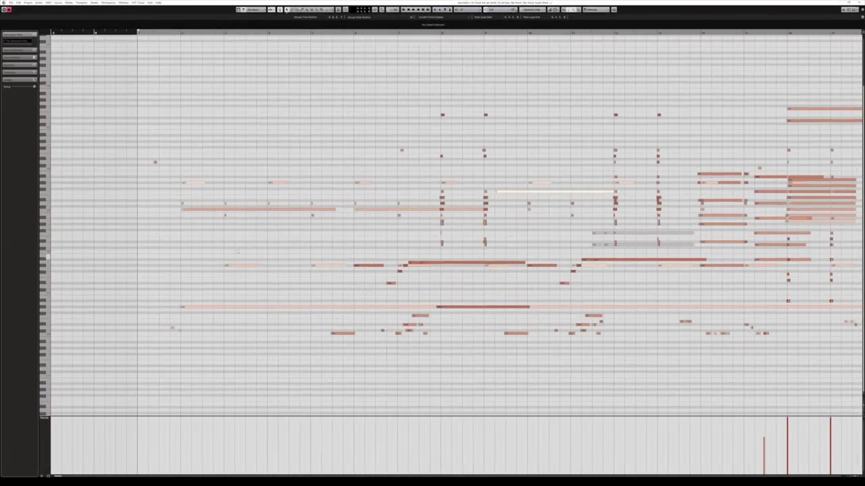
{"action": "left_click_drag", "start_coordinate": [237, 252], "coordinate": [196, 261]}
{"action": "double_click", "coordinate": [347, 294]}
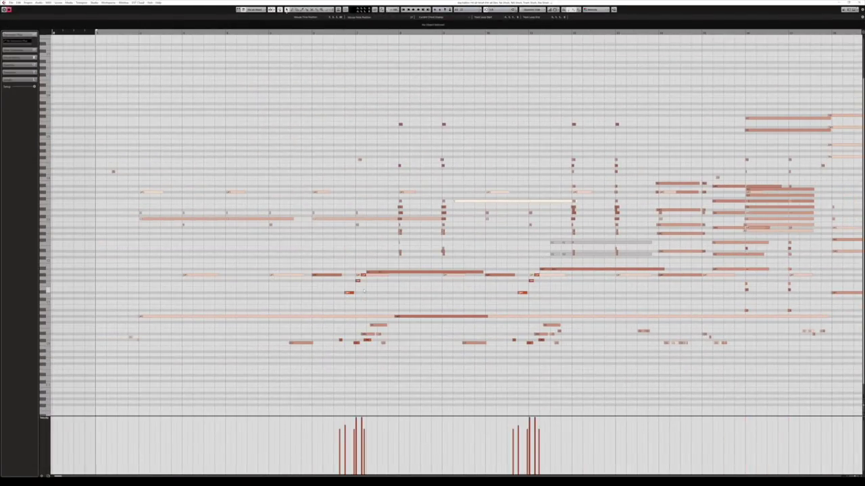
Step: Follow the opening brass notes and their velocities along the Key Editor timeline during playback
{"action": "left_click_drag", "start_coordinate": [299, 247], "coordinate": [341, 267]}
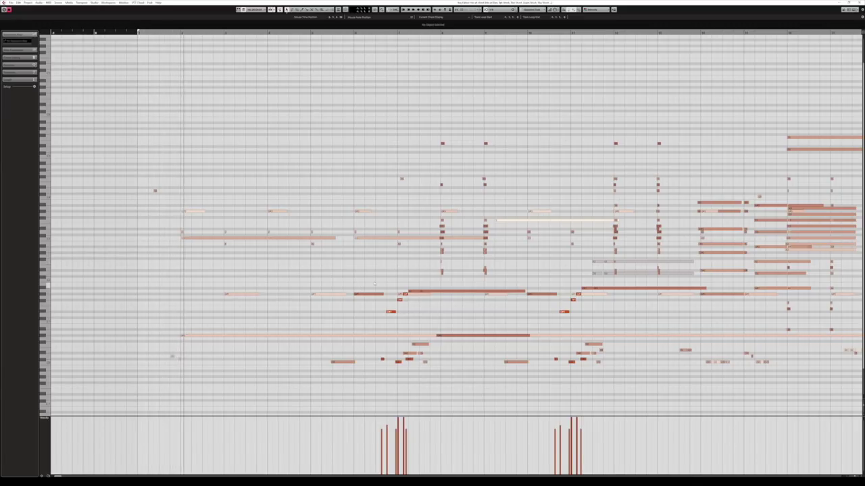
{"action": "left_click_drag", "start_coordinate": [455, 310], "coordinate": [420, 304]}
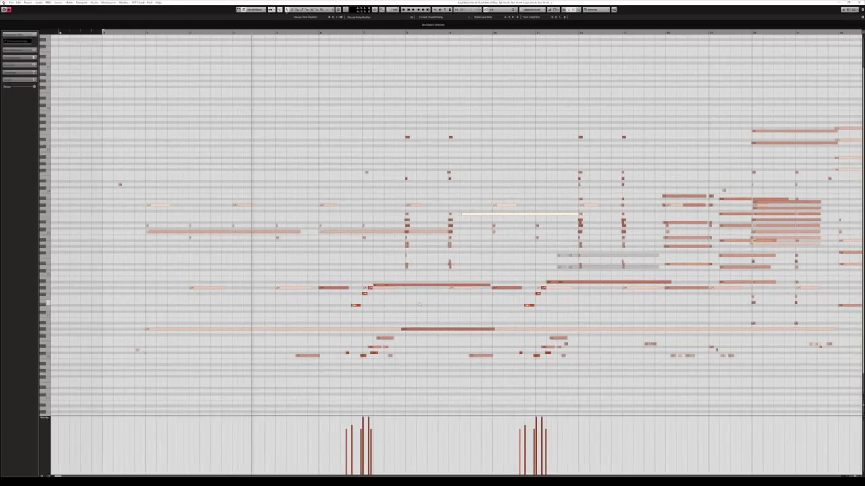
{"action": "scroll", "coordinate": [419, 303], "scroll_direction": "right", "scroll_amount": 3}
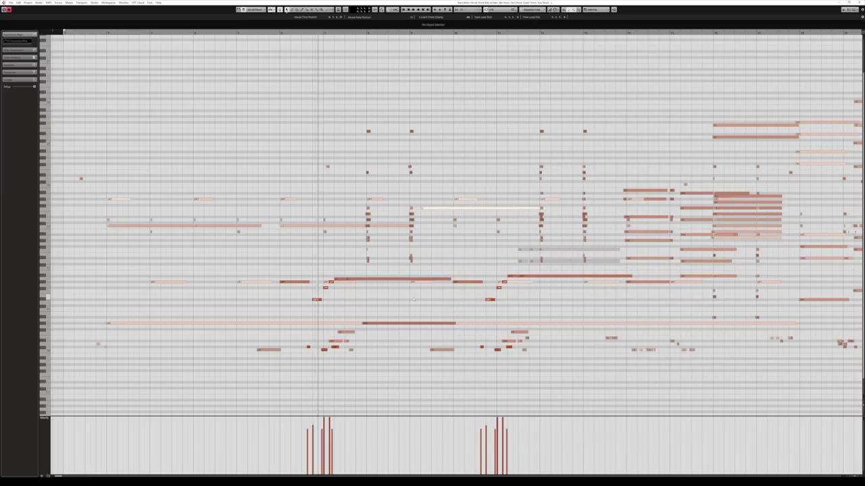
{"action": "left_click_drag", "start_coordinate": [444, 282], "coordinate": [438, 282]}
{"action": "scroll", "coordinate": [438, 282], "scroll_direction": "right", "scroll_amount": 3}
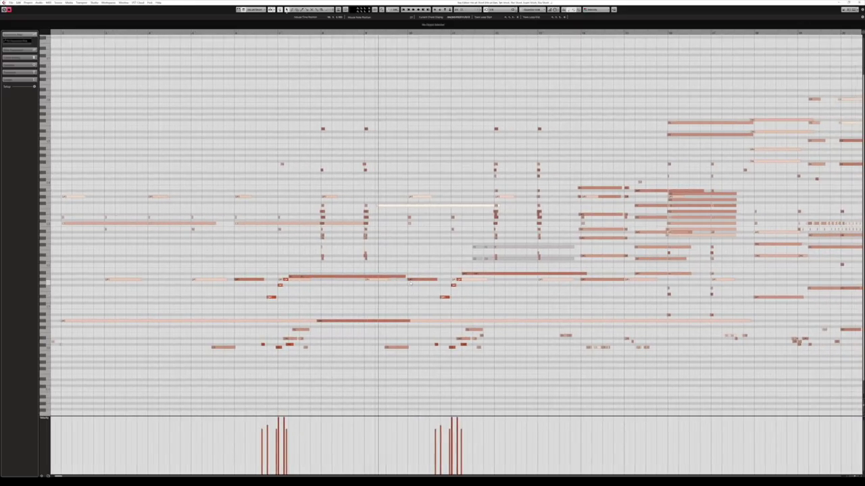
{"action": "scroll", "coordinate": [499, 305], "scroll_direction": "right", "scroll_amount": 10}
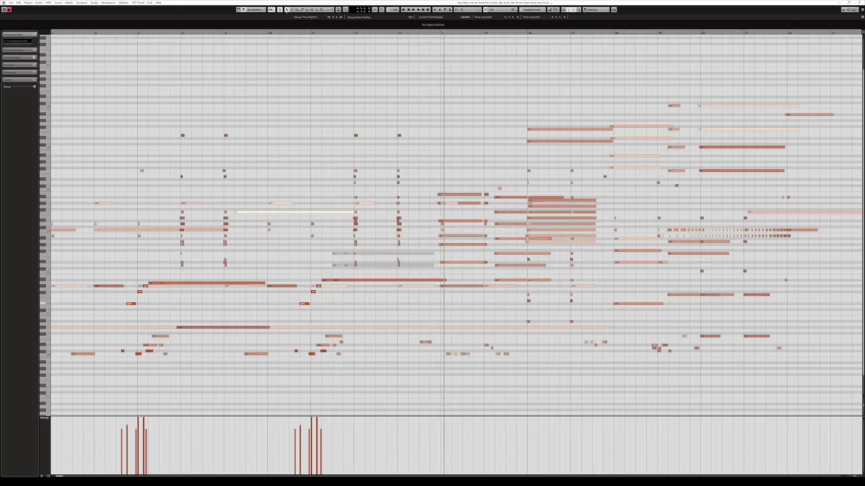
Step: Follow the combined brass notes further along the Key Editor timeline during playback and return to the earlier bars
{"action": "left_click_drag", "start_coordinate": [595, 314], "coordinate": [469, 325]}
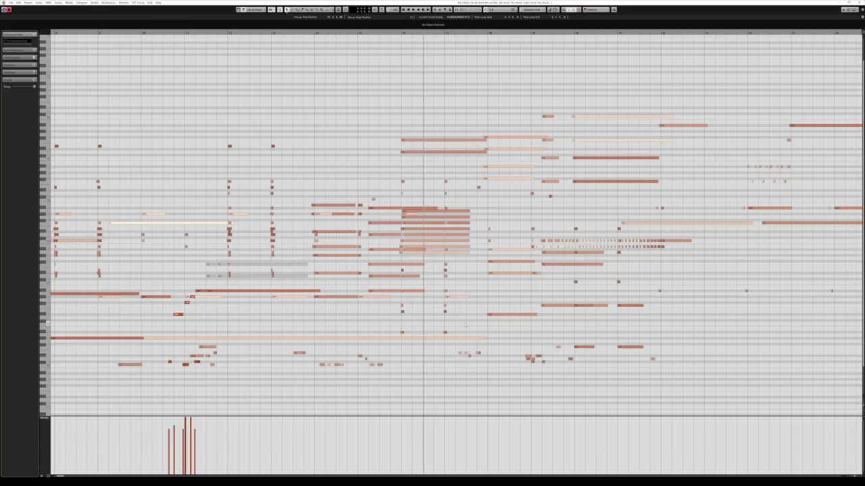
{"action": "left_click_drag", "start_coordinate": [495, 313], "coordinate": [414, 316]}
{"action": "left_click_drag", "start_coordinate": [577, 284], "coordinate": [483, 298]}
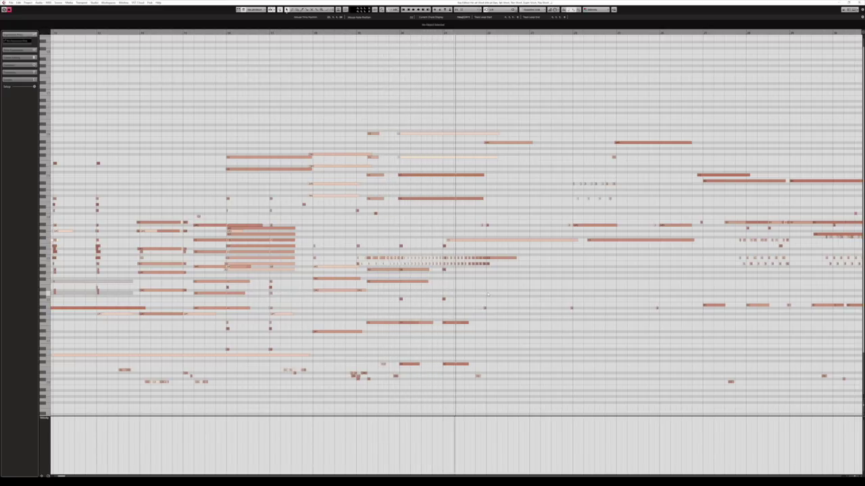
{"action": "left_click_drag", "start_coordinate": [281, 267], "coordinate": [620, 225]}
{"action": "left_click_drag", "start_coordinate": [98, 258], "coordinate": [201, 250]}
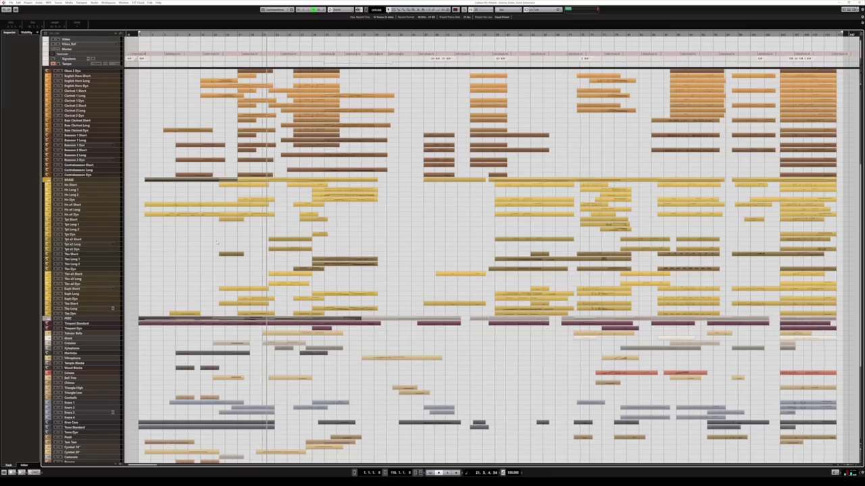
Step: Select the first Hn a4 Short and Hn a4 Dyn parts in the project and open both together in the Key Editor
{"action": "left_click", "coordinate": [217, 241]}
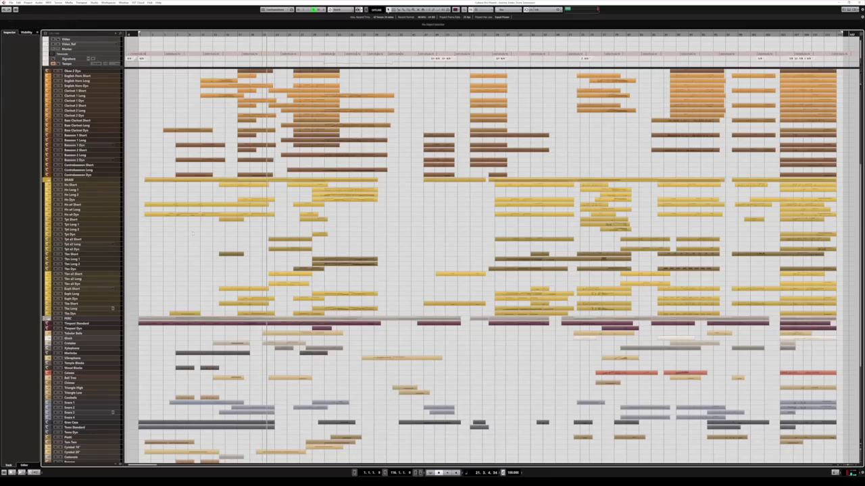
{"action": "scroll", "coordinate": [217, 238], "scroll_direction": "up", "scroll_amount": 1}
{"action": "left_click_drag", "start_coordinate": [197, 238], "coordinate": [187, 230]}
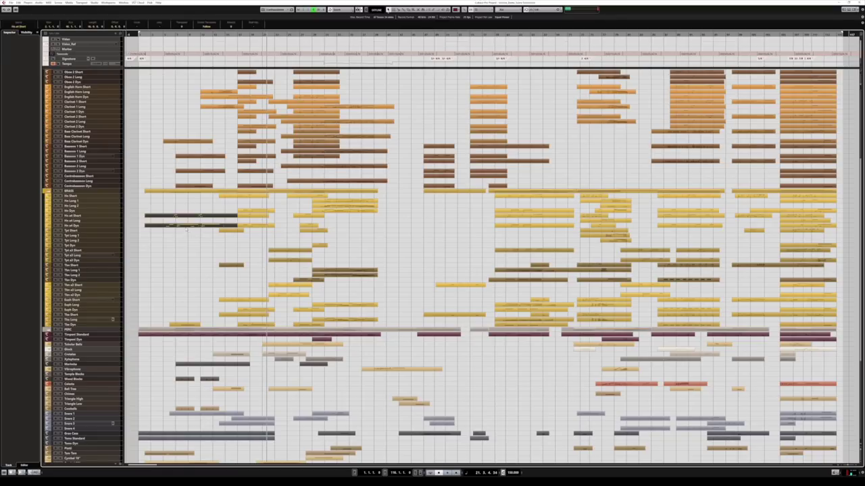
{"action": "double_click", "coordinate": [185, 229]}
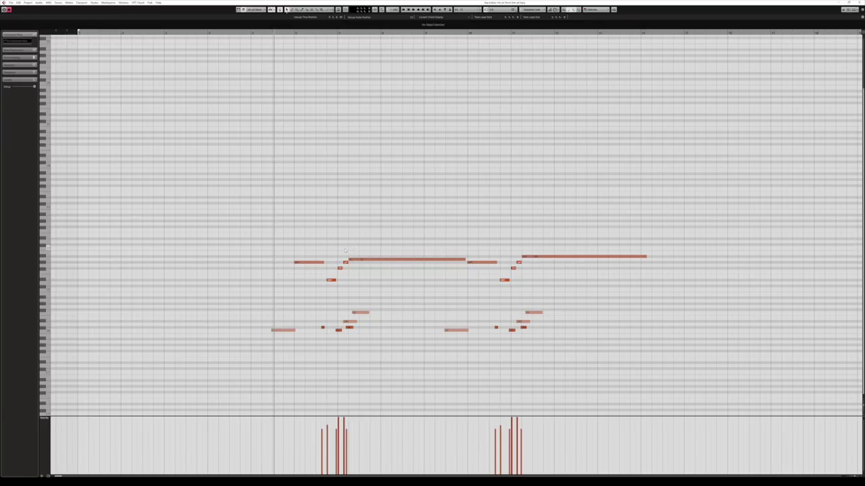
{"action": "scroll", "coordinate": [412, 252], "scroll_direction": "right", "scroll_amount": 1}
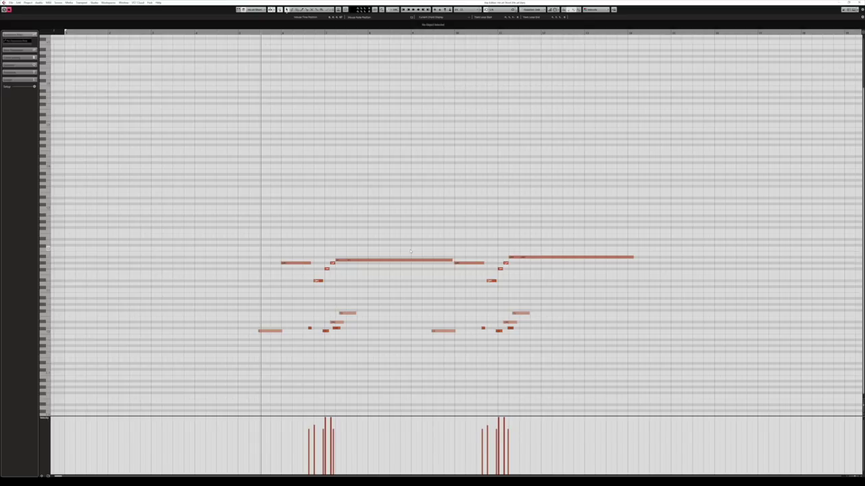
{"action": "left_click_drag", "start_coordinate": [399, 251], "coordinate": [398, 253]}
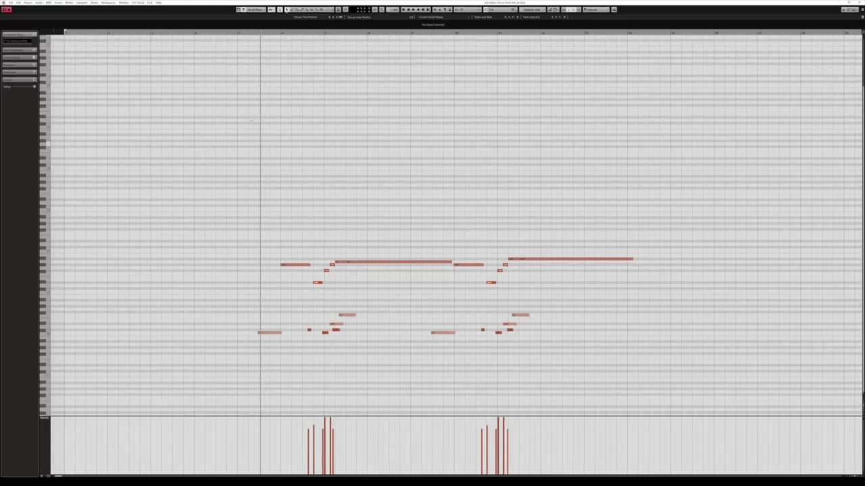
Step: Play the two horn parts from just before bar 5 and follow both phrases through the Key Editor
{"action": "left_click", "coordinate": [240, 32]}
{"action": "left_click_drag", "start_coordinate": [382, 245], "coordinate": [391, 243]}
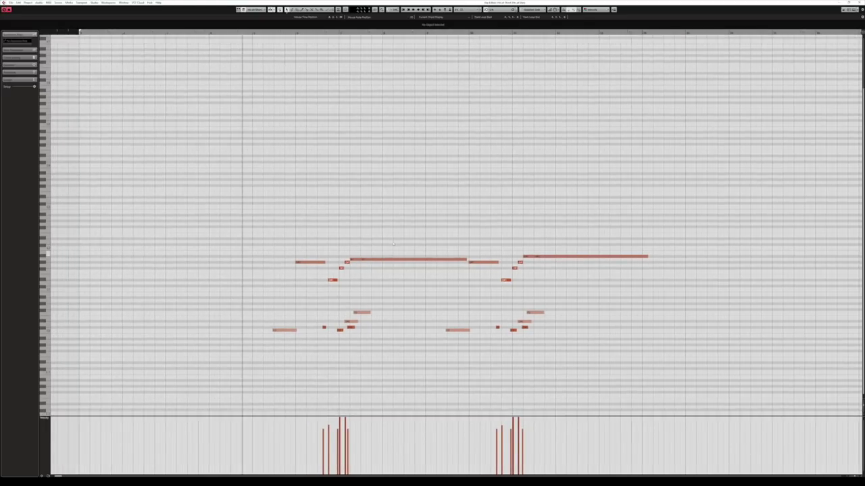
{"action": "key", "text": "space"}
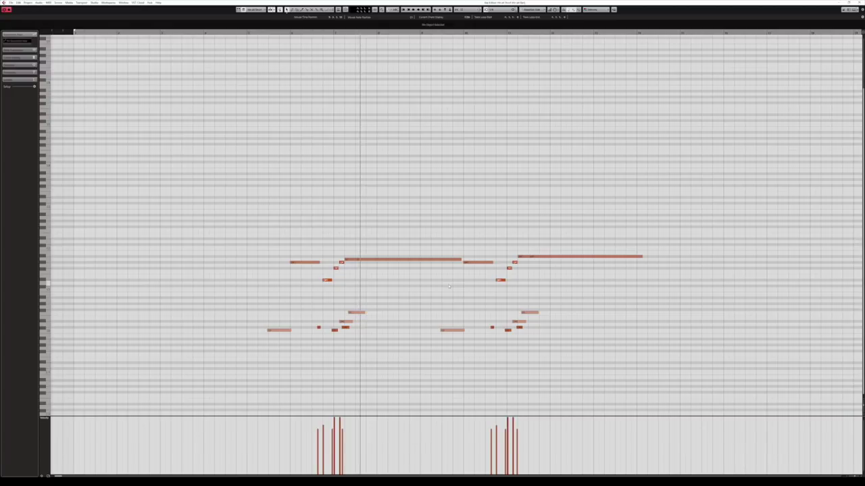
{"action": "left_click_drag", "start_coordinate": [452, 286], "coordinate": [391, 286]}
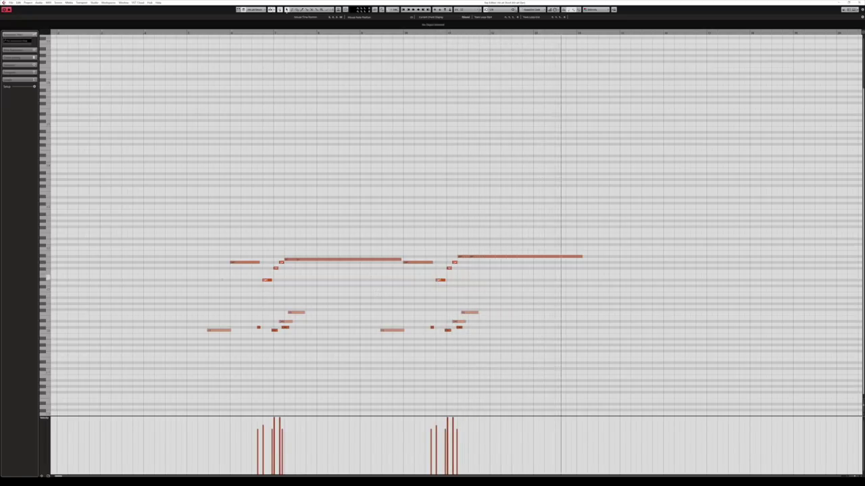
{"action": "scroll", "coordinate": [229, 302], "scroll_direction": "left", "scroll_amount": 3}
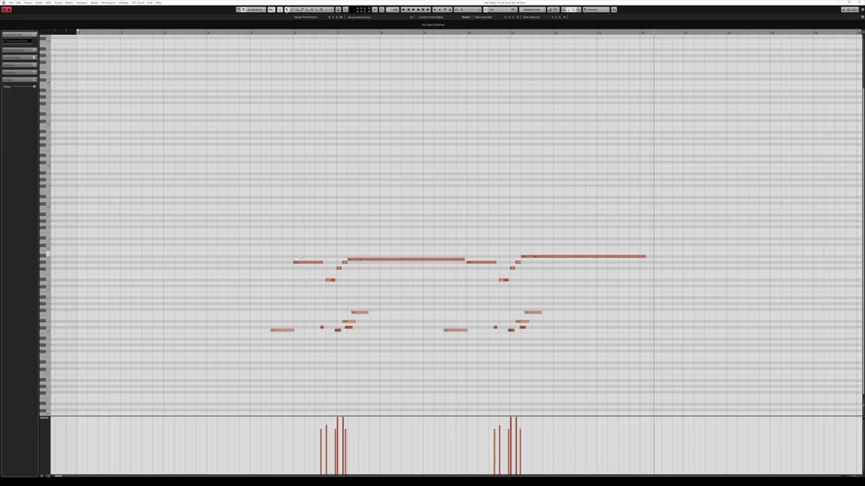
Step: Inspect the first horn phrase note by note, checking the melody notes, low keyswitches and velocities of the Dyn and Short parts
{"action": "left_click", "coordinate": [283, 330]}
{"action": "left_click", "coordinate": [289, 302]}
{"action": "left_click", "coordinate": [302, 263]}
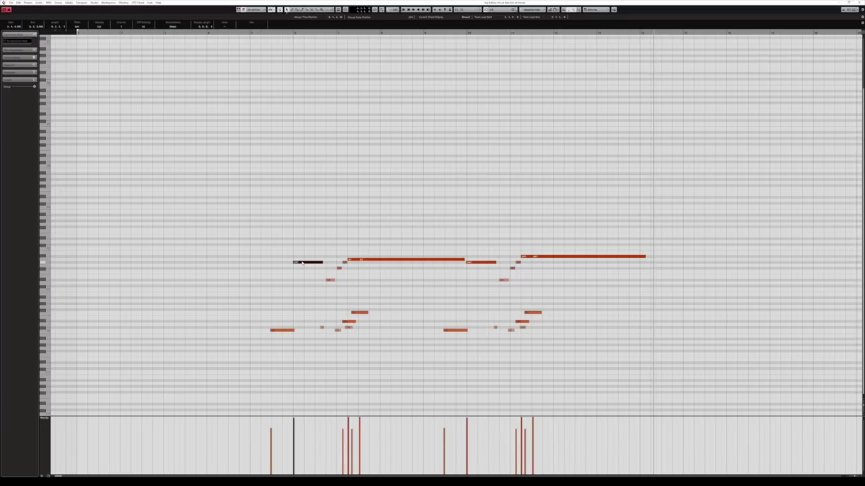
{"action": "left_click", "coordinate": [335, 283]}
{"action": "left_click", "coordinate": [331, 280]}
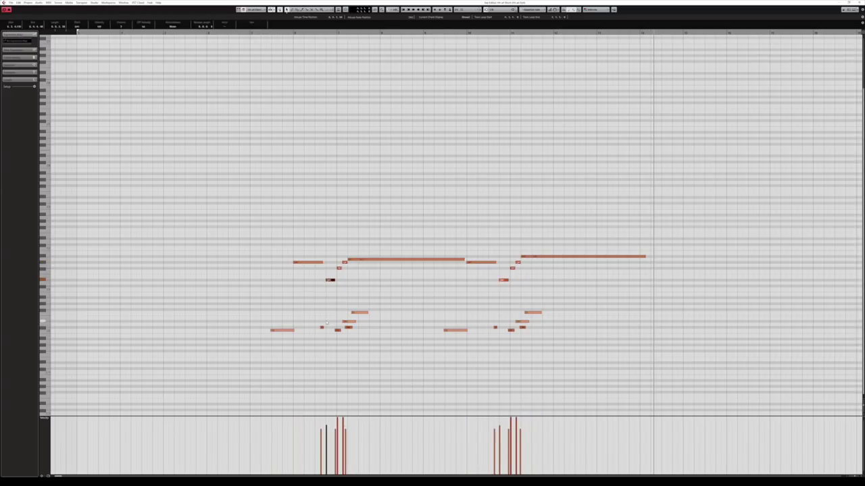
{"action": "left_click", "coordinate": [321, 327]}
{"action": "left_click", "coordinate": [351, 302]}
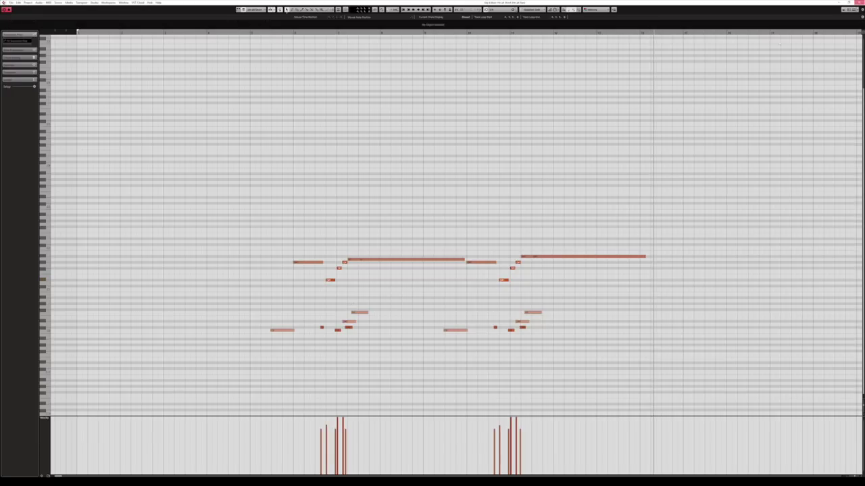
Step: Open the HALion Sonic SE instrument used by the Hn a4 tracks alongside the horn parts' Key Editor
{"action": "left_click", "coordinate": [859, 2]}
{"action": "left_click", "coordinate": [99, 212]}
{"action": "left_click", "coordinate": [95, 216]}
{"action": "key", "text": "F11"}
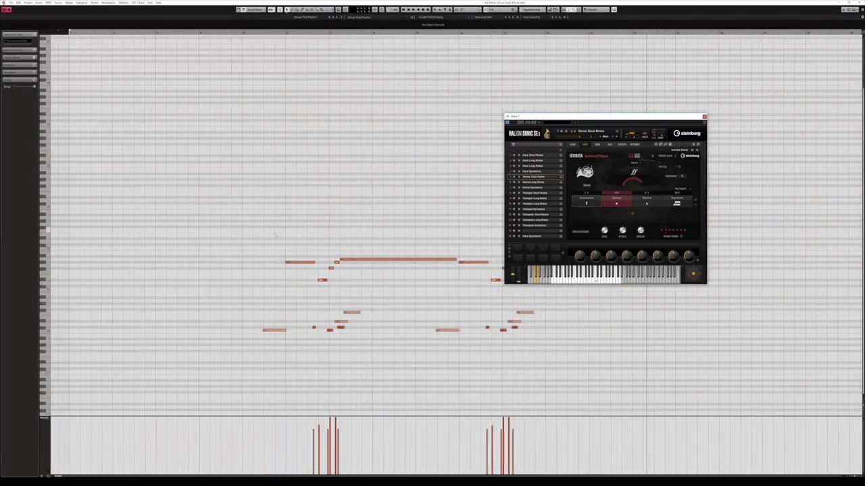
Step: Set the playback cursor just before the first horn phrase and move the instrument window clear of the notes
{"action": "left_click_drag", "start_coordinate": [276, 235], "coordinate": [227, 243]}
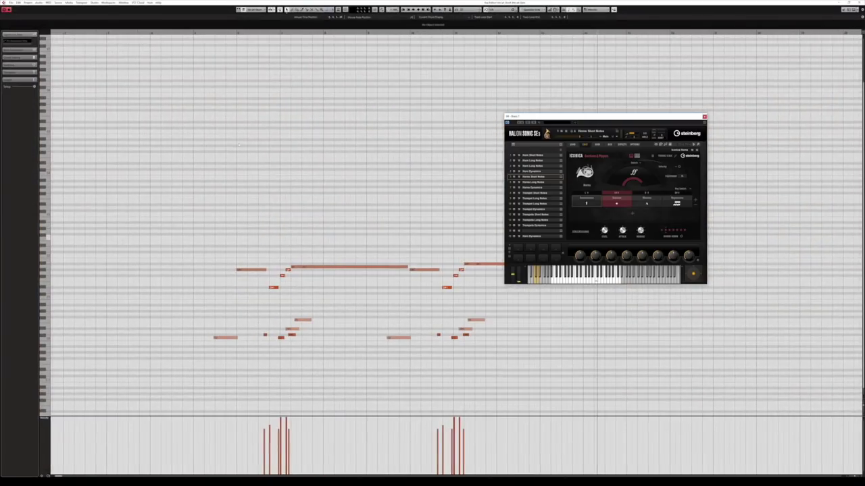
{"action": "left_click", "coordinate": [208, 32]}
{"action": "left_click_drag", "start_coordinate": [301, 299], "coordinate": [285, 298]}
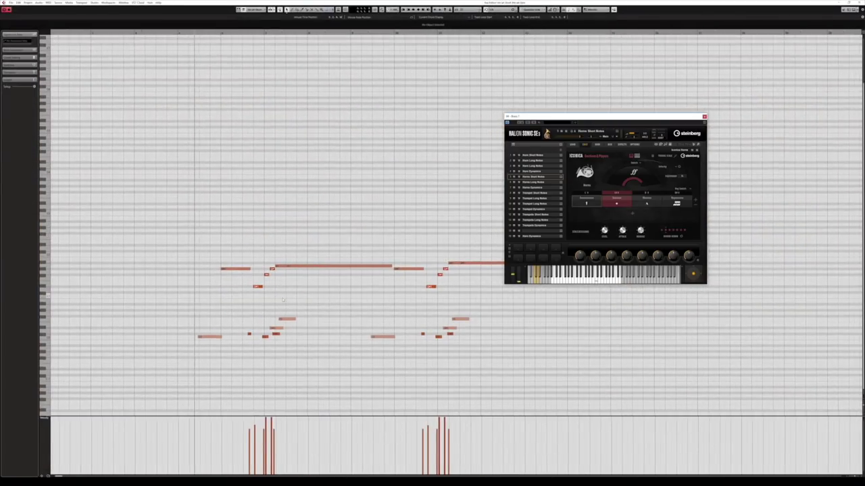
{"action": "left_click_drag", "start_coordinate": [556, 119], "coordinate": [619, 83]}
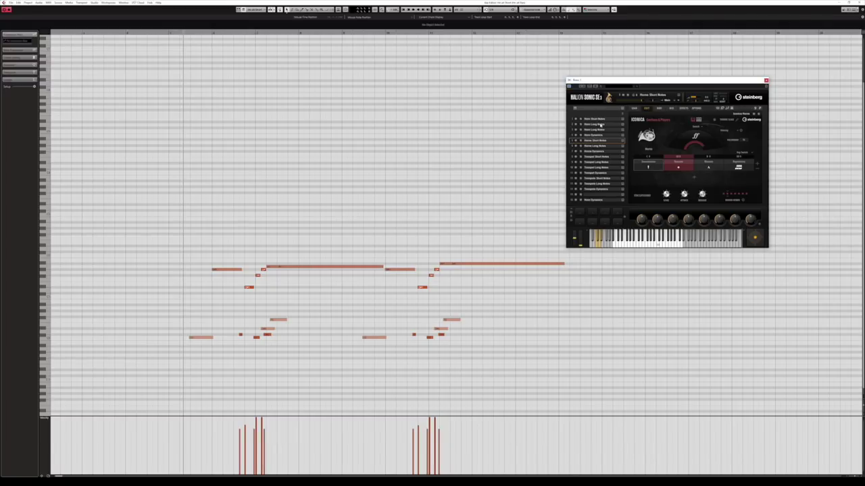
Step: Compare the articulations loaded in the Horn Short Notes, Horn Long Notes and Horn Dynamics slots
{"action": "left_click", "coordinate": [603, 119]}
{"action": "left_click", "coordinate": [600, 126]}
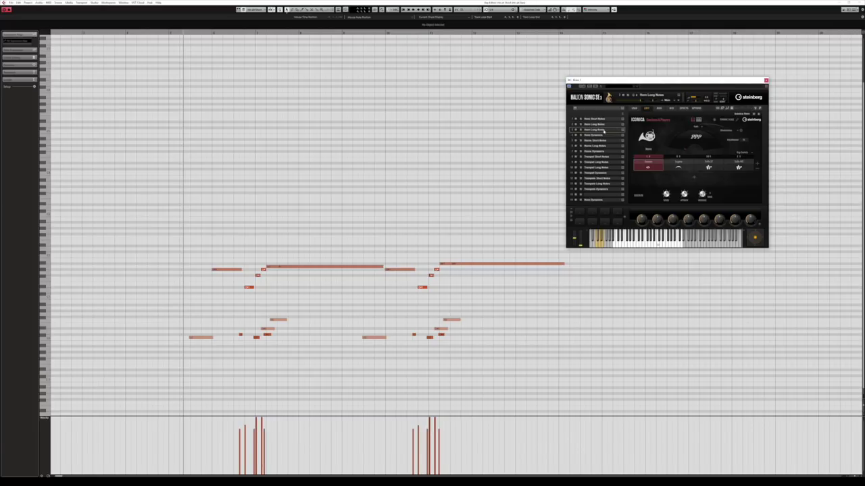
{"action": "left_click", "coordinate": [600, 120]}
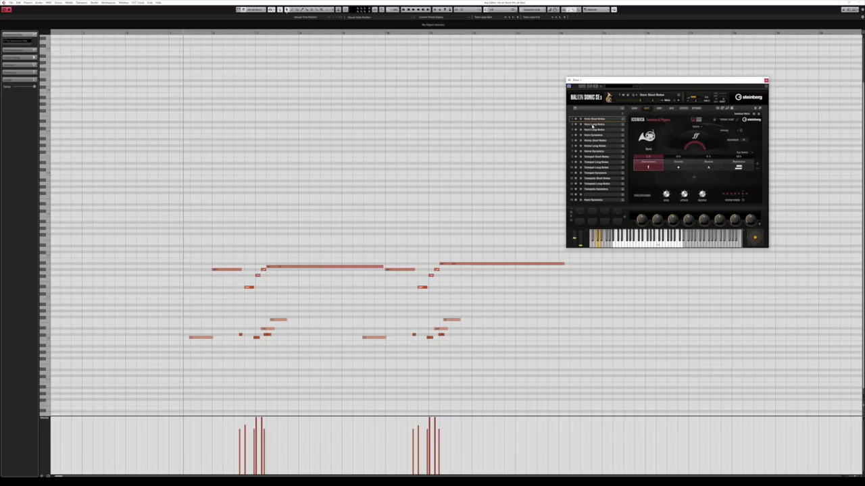
{"action": "left_click", "coordinate": [601, 126]}
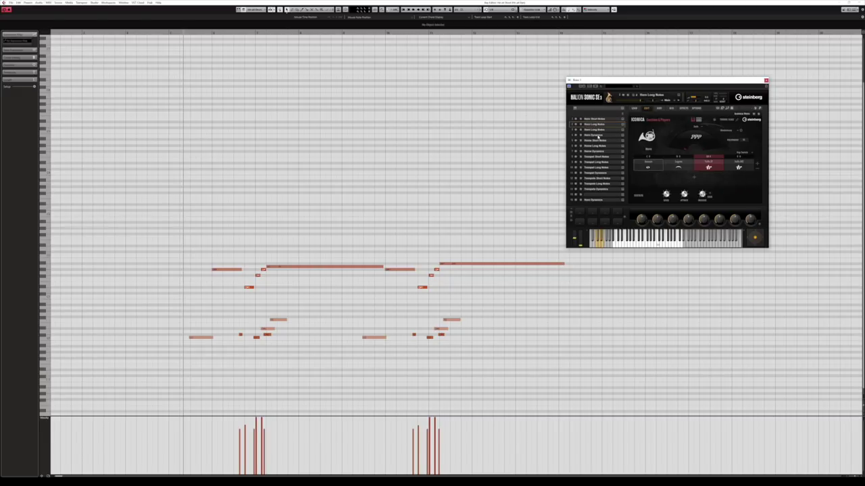
{"action": "left_click", "coordinate": [592, 136]}
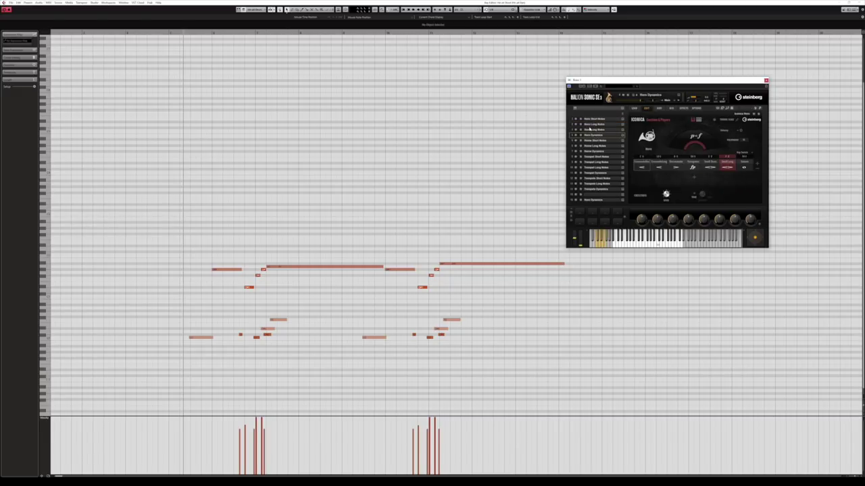
{"action": "left_click", "coordinate": [594, 124]}
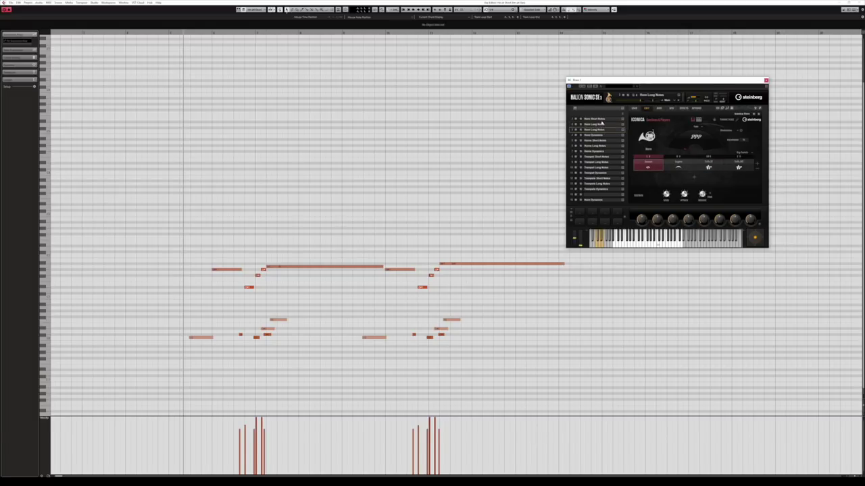
{"action": "left_click", "coordinate": [598, 135]}
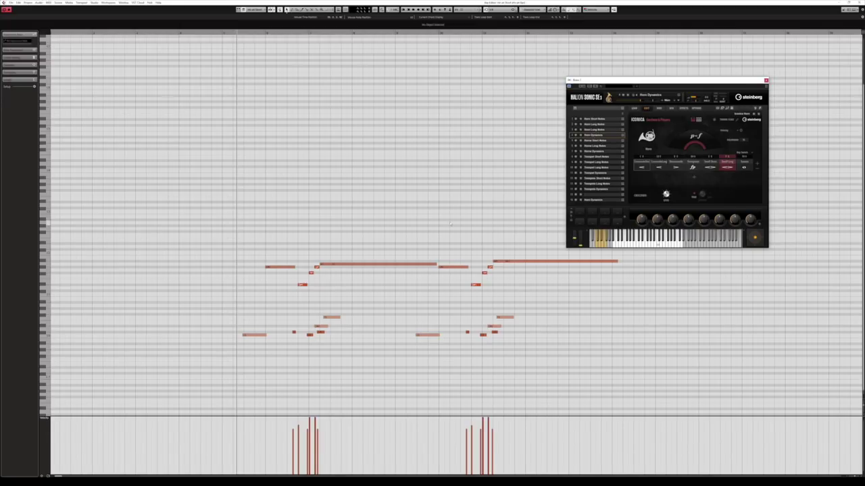
Step: Inspect the first low keyswitch and sustained note of the Hn a4 Dyn part, and switch to the Hn a4 Short notes
{"action": "left_click_drag", "start_coordinate": [451, 223], "coordinate": [424, 225]}
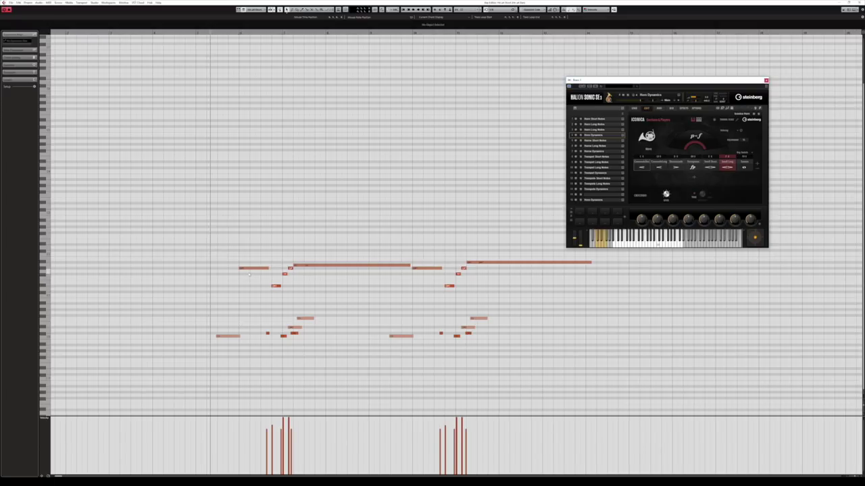
{"action": "left_click", "coordinate": [228, 336]}
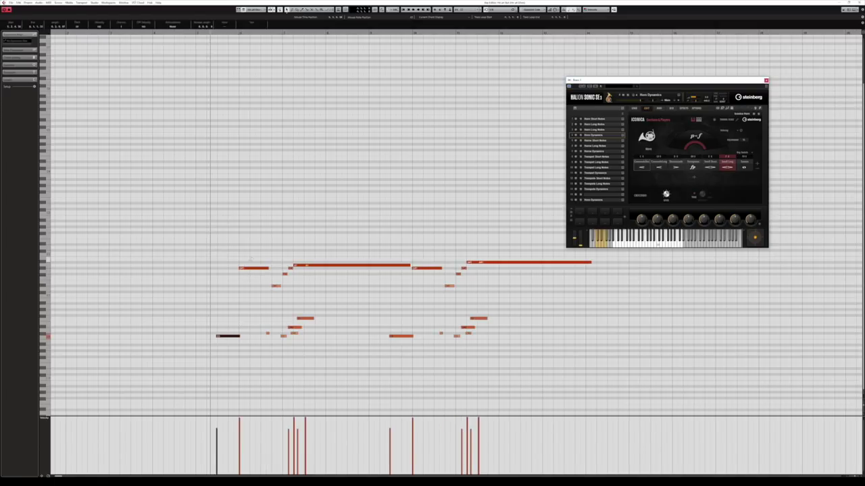
{"action": "left_click", "coordinate": [250, 269]}
{"action": "left_click", "coordinate": [272, 335]}
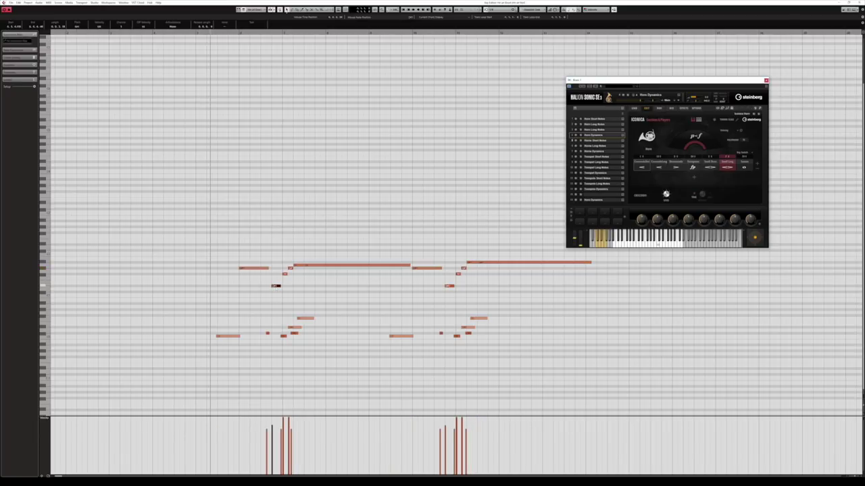
Step: Check the low keyswitch notes around bar 7 in the Hn a4 Short part and the following one in the Dyn part
{"action": "left_click", "coordinate": [267, 333]}
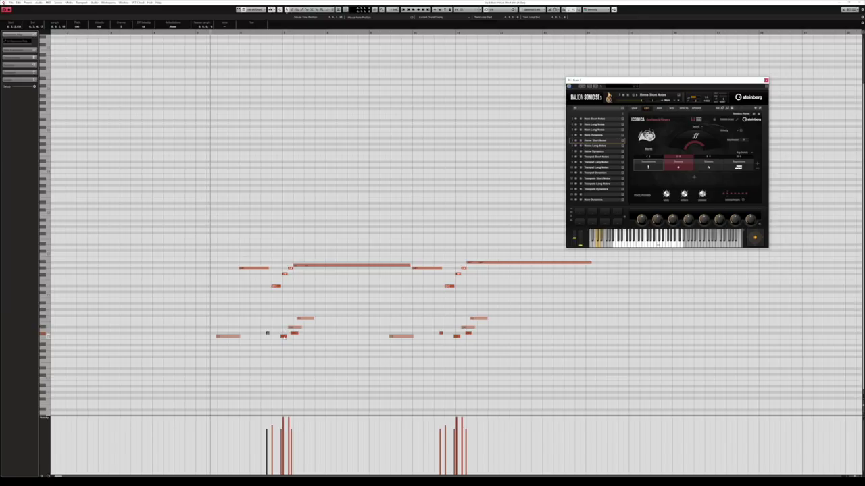
{"action": "left_click", "coordinate": [283, 335]}
{"action": "left_click", "coordinate": [294, 333]}
{"action": "left_click", "coordinate": [299, 327]}
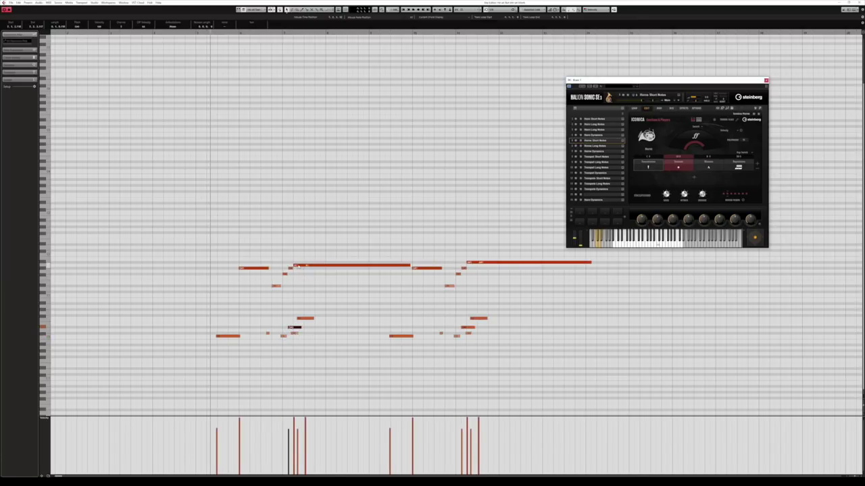
Step: Inspect the two adjoining sustained notes after bar 7 with their dynamics articulations, and play the phrase from the cursor
{"action": "left_click", "coordinate": [299, 266]}
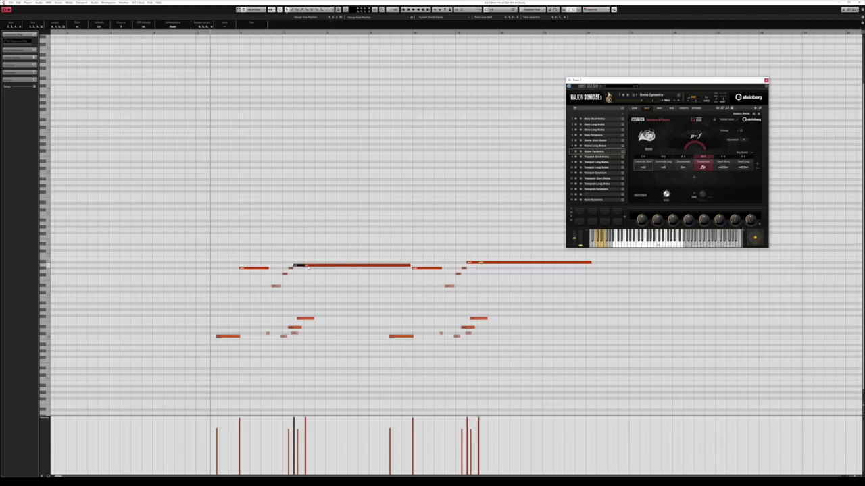
{"action": "left_click", "coordinate": [302, 315]}
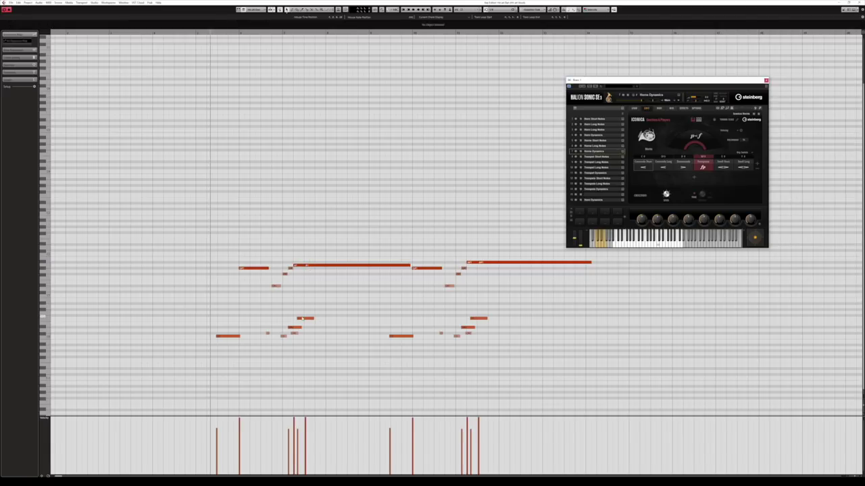
{"action": "left_click", "coordinate": [312, 266]}
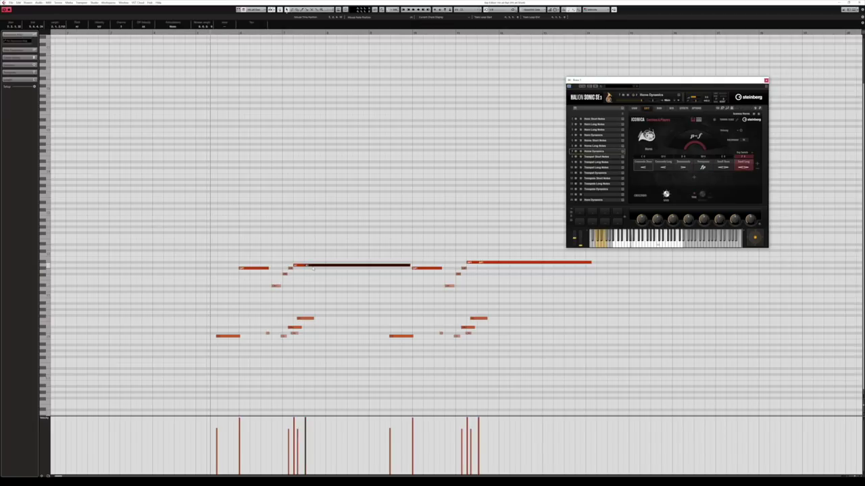
{"action": "left_click", "coordinate": [308, 285]}
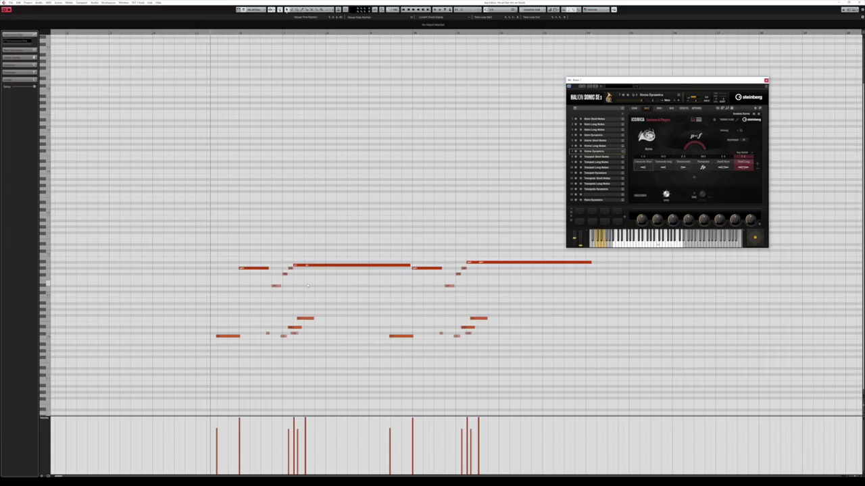
{"action": "key", "text": "space"}
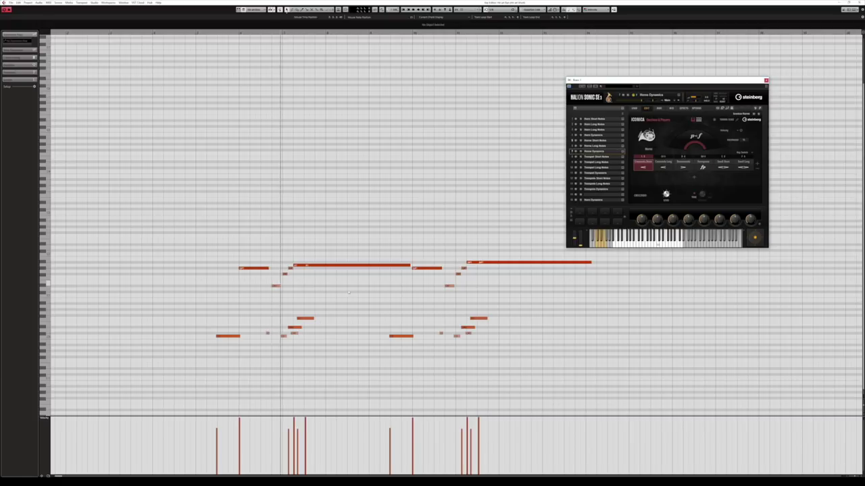
Step: Close the horn part's editor and open the first PERC section part in the Key Editor
{"action": "left_click_drag", "start_coordinate": [511, 296], "coordinate": [445, 295]}
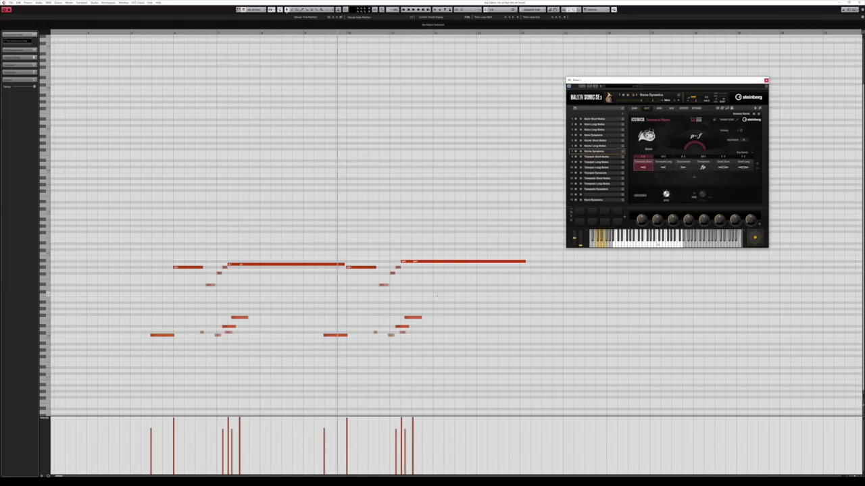
{"action": "key", "text": "Return"}
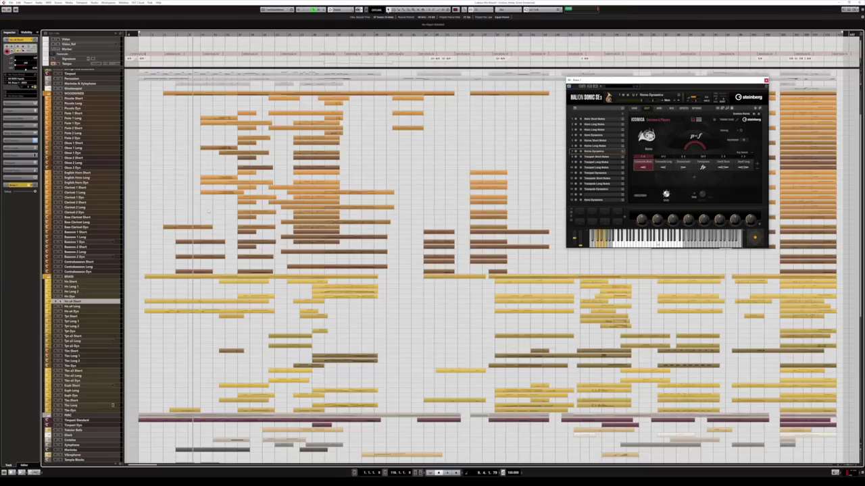
{"action": "scroll", "coordinate": [187, 237], "scroll_direction": "down", "scroll_amount": 5}
{"action": "scroll", "coordinate": [187, 253], "scroll_direction": "down", "scroll_amount": 5}
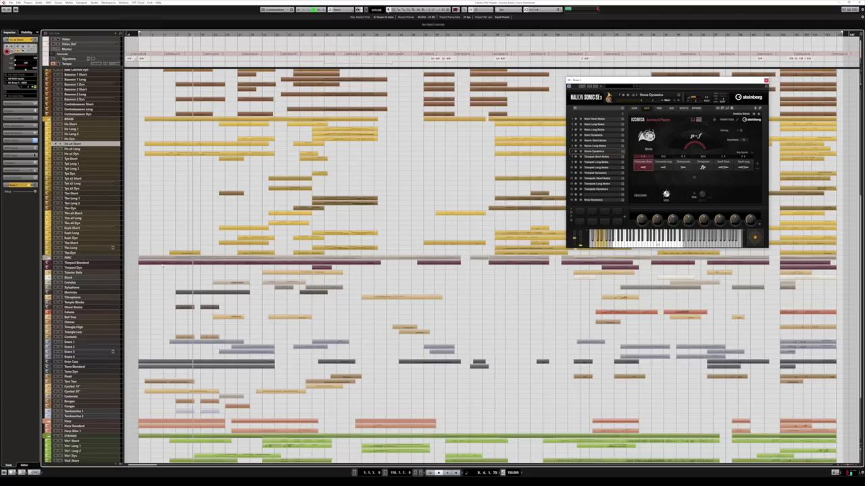
{"action": "left_click", "coordinate": [161, 267]}
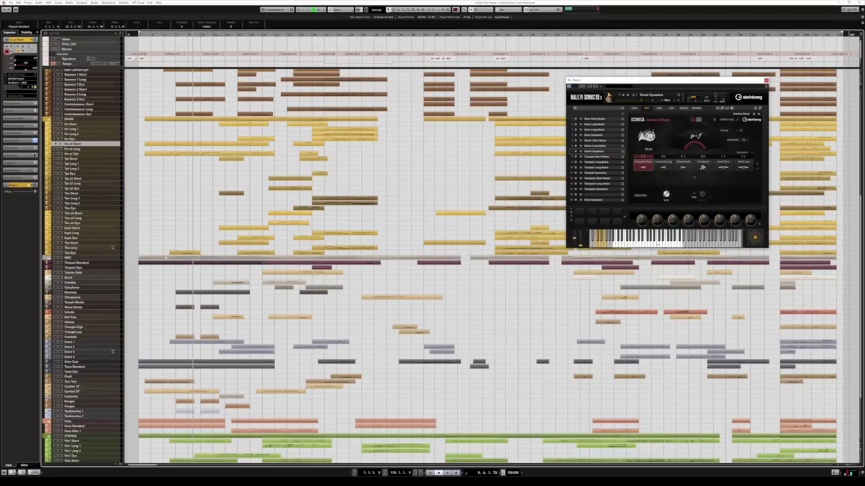
{"action": "double_click", "coordinate": [162, 262]}
Step: Play the percussion section's MIDI from the opening bars in the Key Editor and return to the project arrangement
{"action": "left_click_drag", "start_coordinate": [187, 208], "coordinate": [235, 247]}
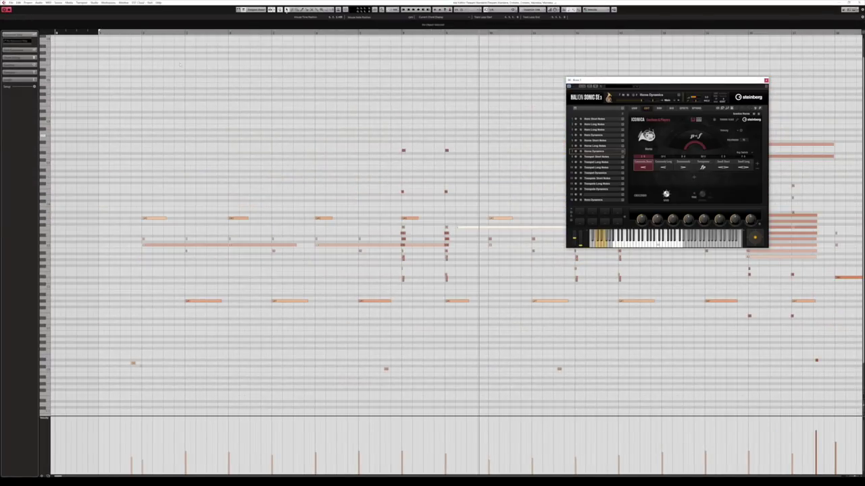
{"action": "left_click", "coordinate": [126, 34]}
{"action": "left_click_drag", "start_coordinate": [366, 228], "coordinate": [347, 229]}
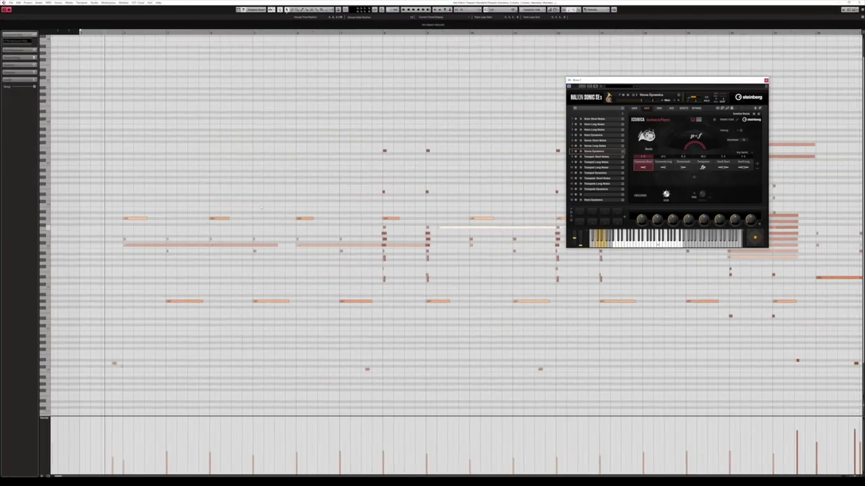
{"action": "key", "text": "space"}
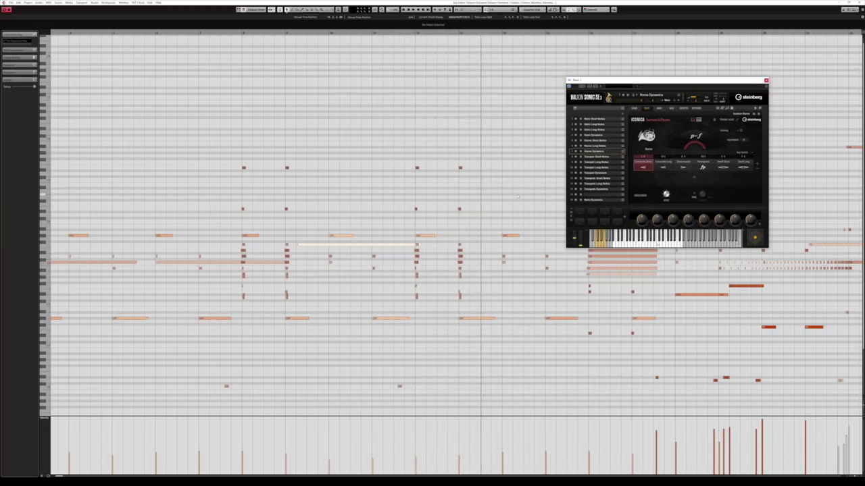
{"action": "key", "text": "Return"}
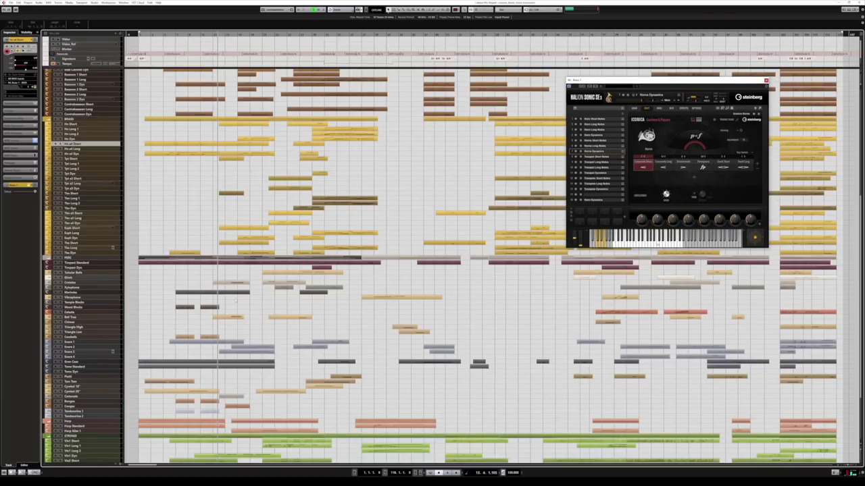
Step: Open the first STRINGS section part in the Key Editor
{"action": "scroll", "coordinate": [433, 271], "scroll_direction": "down", "scroll_amount": 3}
{"action": "left_click", "coordinate": [214, 252]}
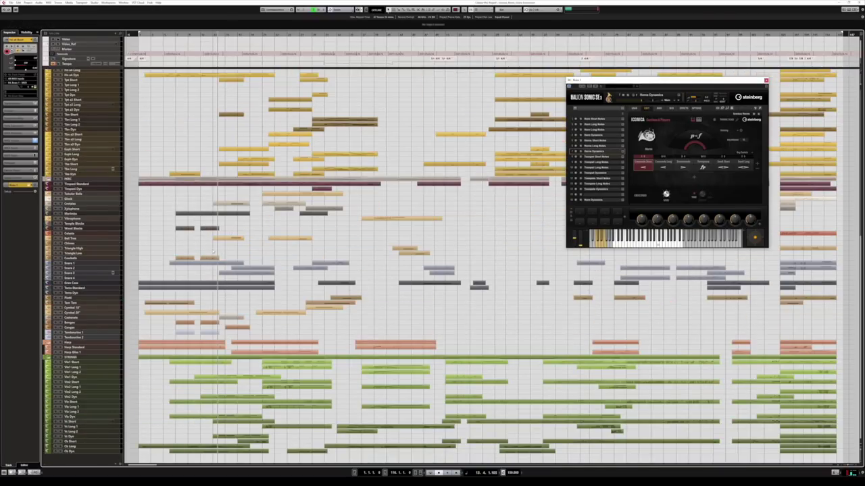
{"action": "left_click", "coordinate": [214, 324]}
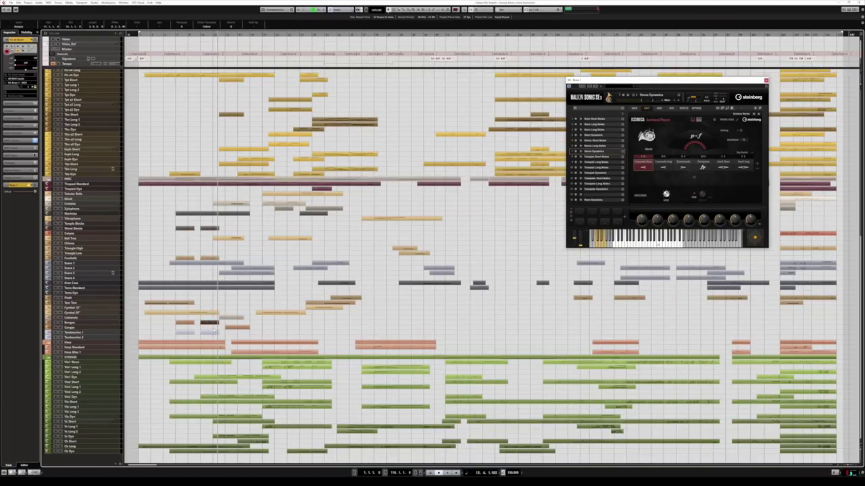
{"action": "left_click", "coordinate": [210, 332]}
{"action": "double_click", "coordinate": [205, 358]}
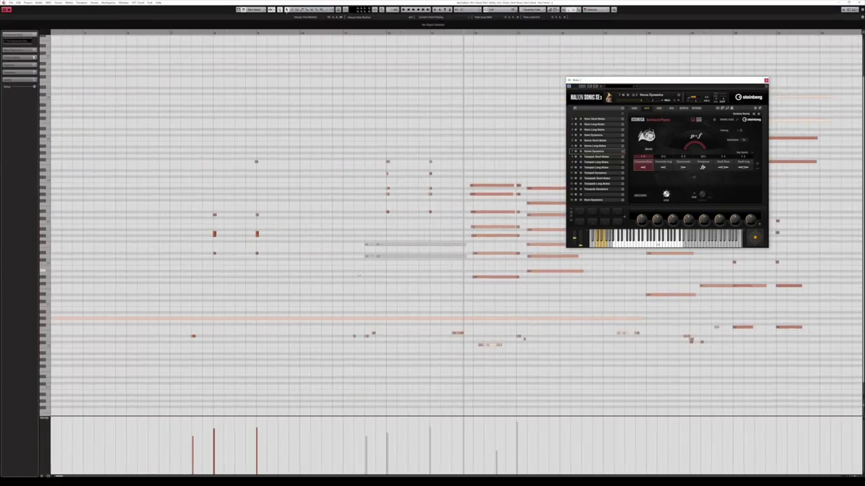
Step: Play the strings MIDI from near the beginning and follow it to the end of the phrase
{"action": "left_click_drag", "start_coordinate": [359, 274], "coordinate": [584, 275]}
{"action": "left_click_drag", "start_coordinate": [178, 34], "coordinate": [380, 50]}
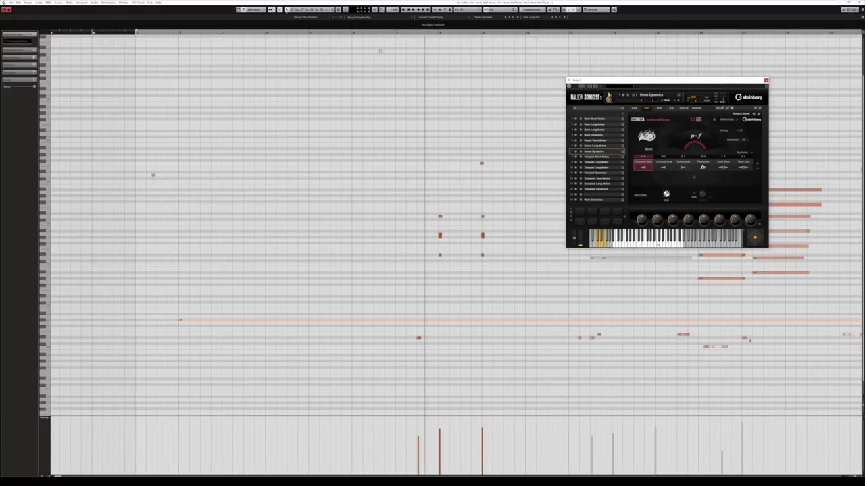
{"action": "left_click_drag", "start_coordinate": [455, 204], "coordinate": [321, 233]}
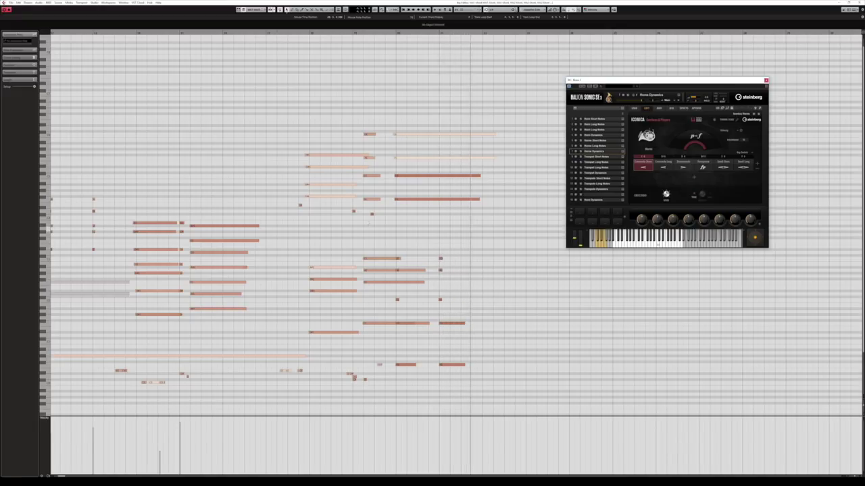
Step: Inspect the upper sustained string notes around bar 14, put the cursor just ahead of them, and close the editor
{"action": "left_click_drag", "start_coordinate": [231, 227], "coordinate": [358, 200]}
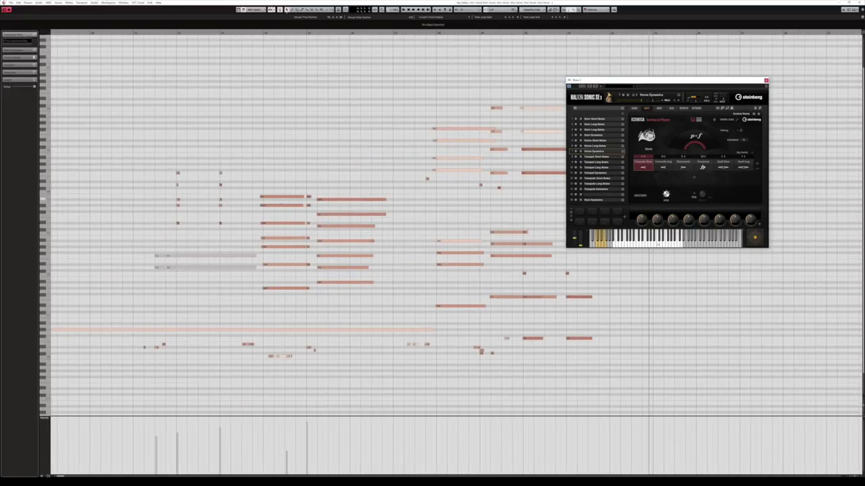
{"action": "left_click", "coordinate": [265, 198]}
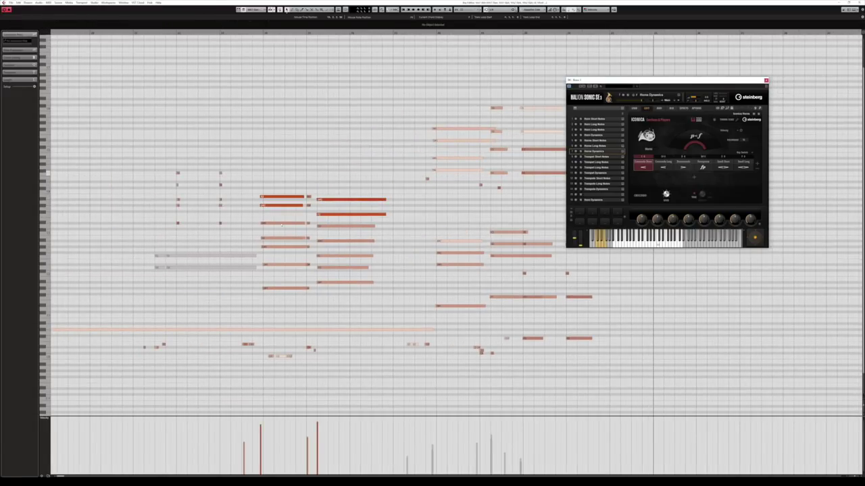
{"action": "left_click", "coordinate": [244, 33]}
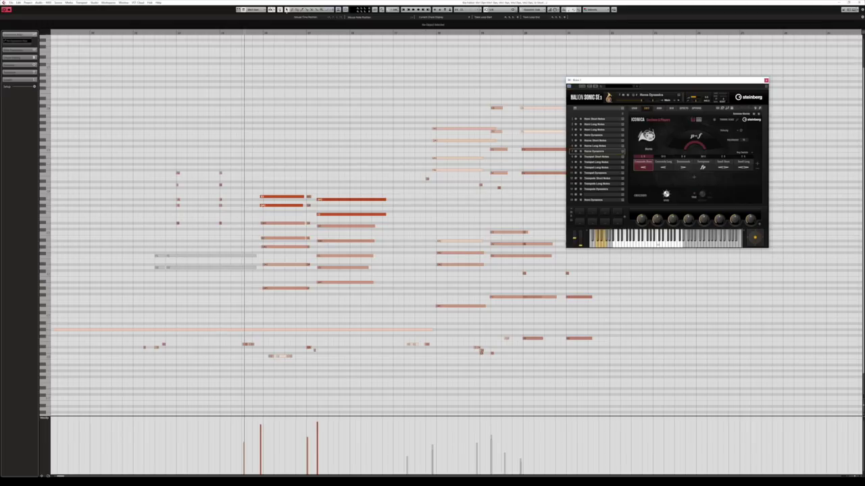
{"action": "left_click", "coordinate": [859, 2]}
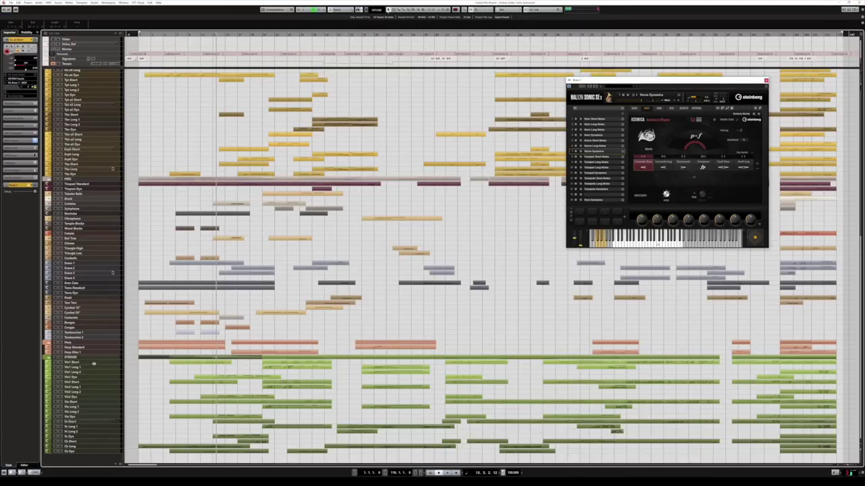
Step: Open the Vln1 Short track's HALion instrument and view the articulations in the Violins I Dynamics slot
{"action": "left_click", "coordinate": [34, 88]}
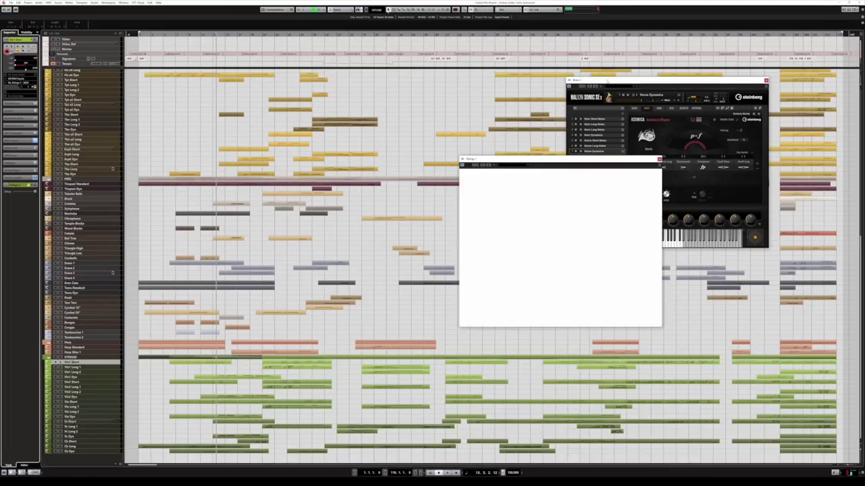
{"action": "left_click_drag", "start_coordinate": [616, 114], "coordinate": [616, 113]}
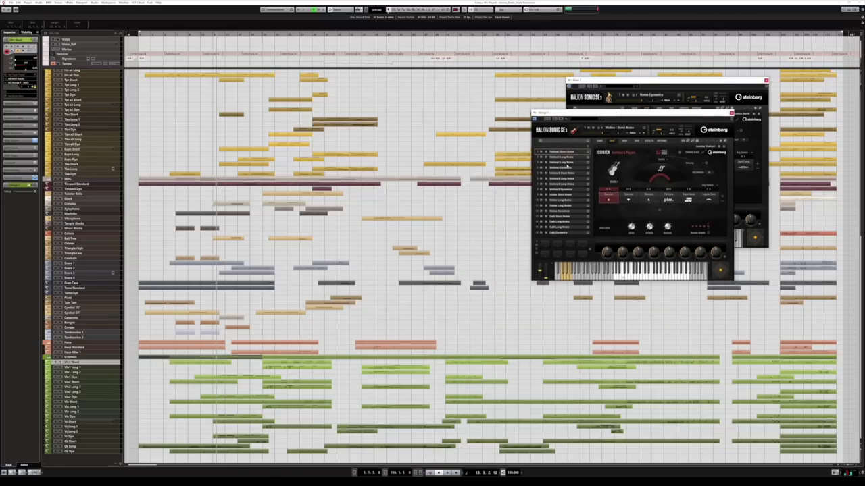
{"action": "left_click", "coordinate": [566, 167]}
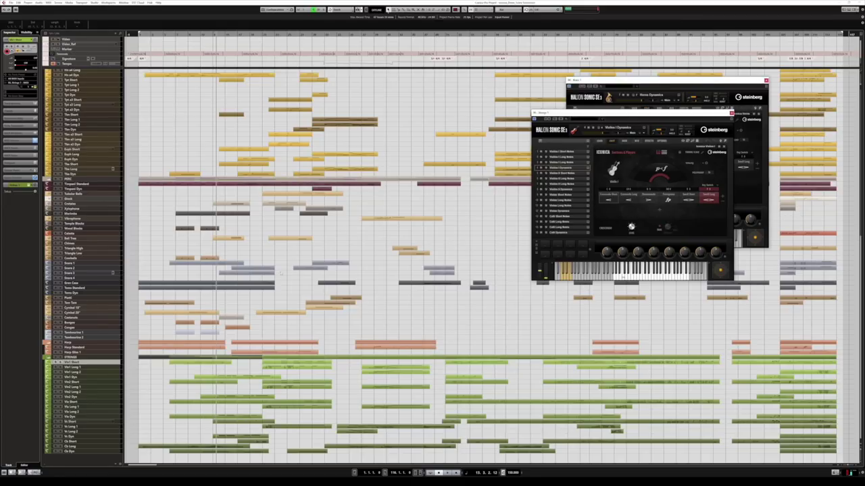
Step: Open the first WOODWINDS section part in the Key Editor and play it from just before its first sustained note
{"action": "scroll", "coordinate": [433, 264], "scroll_direction": "up", "scroll_amount": 10}
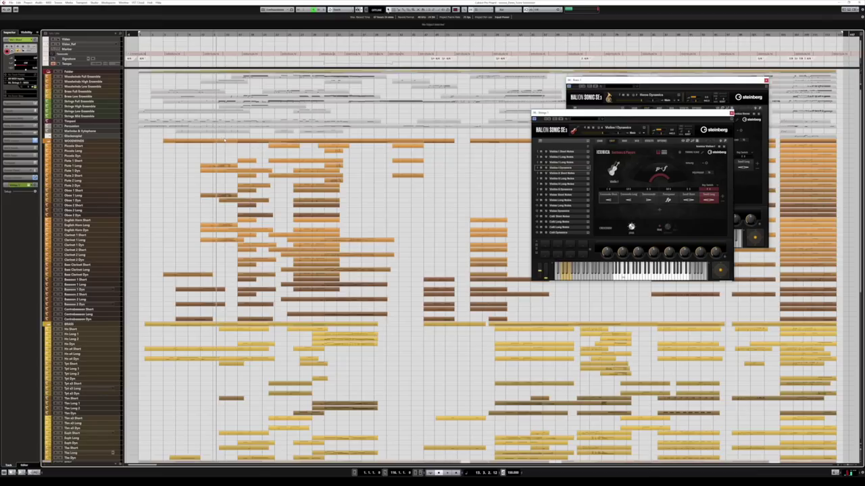
{"action": "double_click", "coordinate": [224, 141]}
{"action": "scroll", "coordinate": [262, 205], "scroll_direction": "left", "scroll_amount": 7}
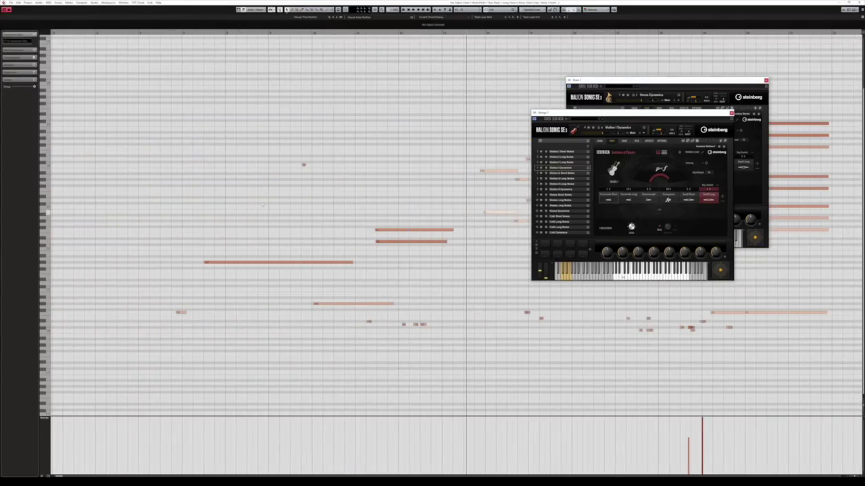
{"action": "left_click", "coordinate": [182, 33]}
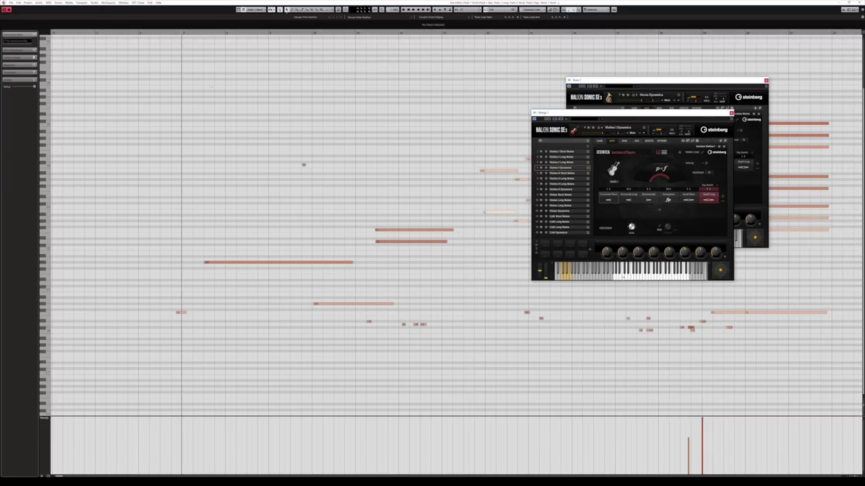
{"action": "key", "text": "space"}
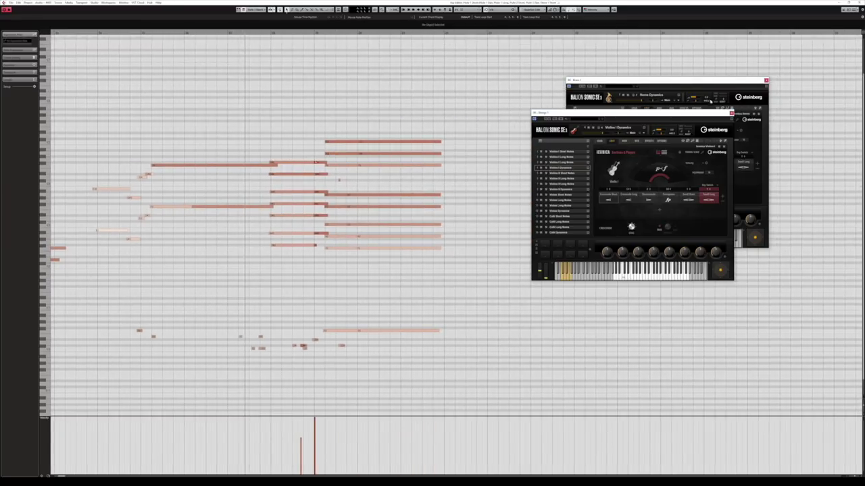
Step: Close the strings and brass HALion Sonic SE windows and return from the woodwind MIDI to the project arrangement
{"action": "left_click", "coordinate": [732, 114]}
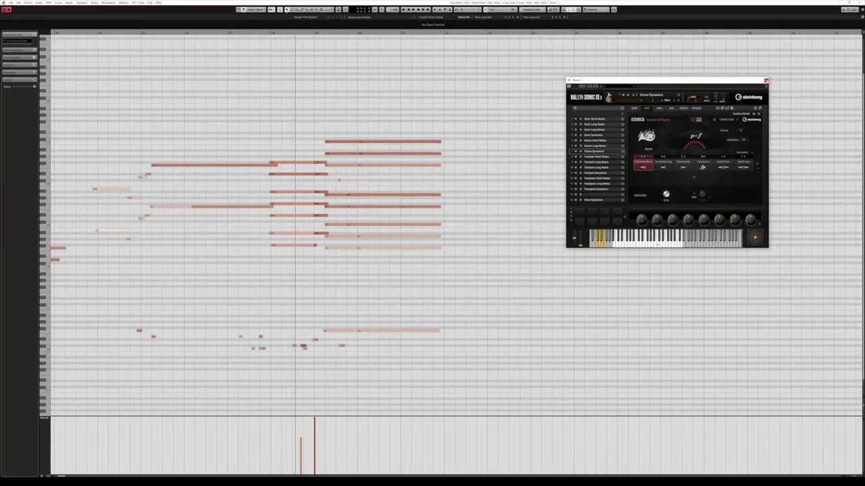
{"action": "left_click", "coordinate": [766, 80]}
{"action": "left_click_drag", "start_coordinate": [344, 195], "coordinate": [501, 187]}
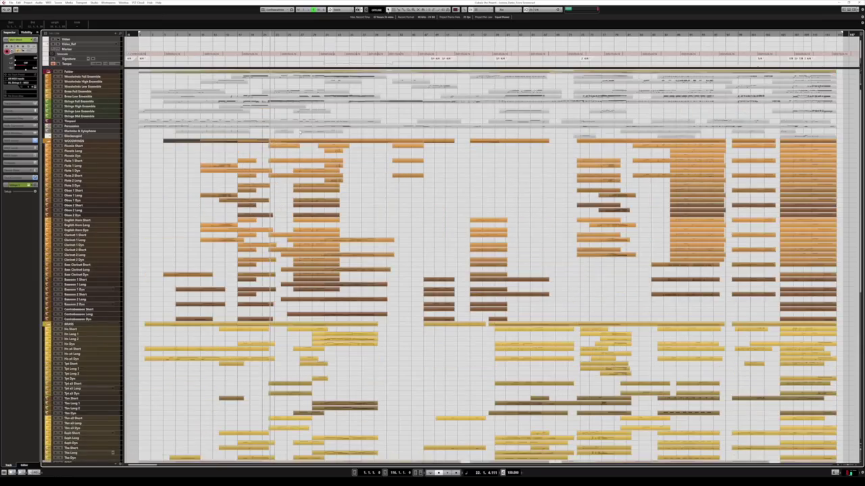
Step: Play the full arrangement from bar 22 and examine the active woodwind, brass and percussion tracks
{"action": "scroll", "coordinate": [300, 133], "scroll_direction": "down", "scroll_amount": 5}
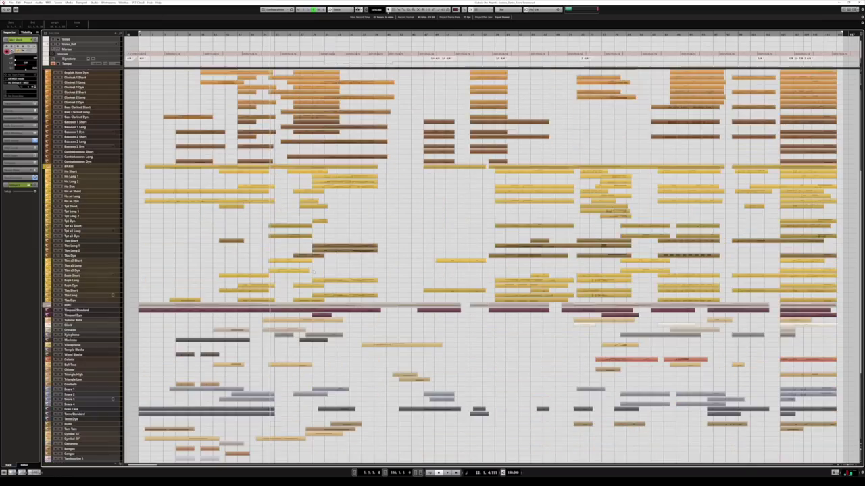
{"action": "scroll", "coordinate": [277, 162], "scroll_direction": "up", "scroll_amount": 5}
{"action": "left_click", "coordinate": [267, 35]}
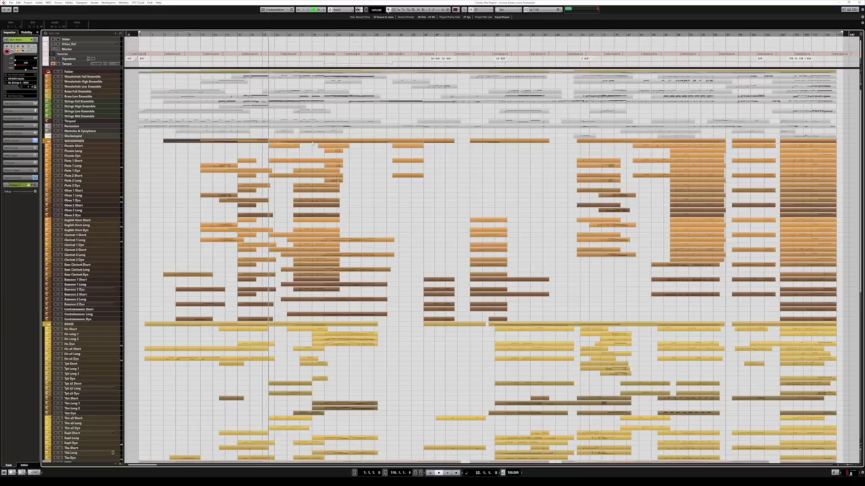
{"action": "key", "text": "space"}
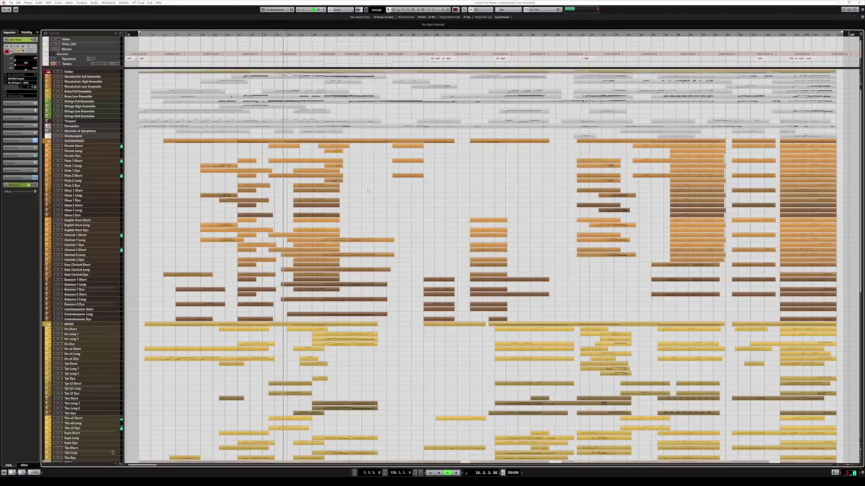
{"action": "scroll", "coordinate": [369, 191], "scroll_direction": "down", "scroll_amount": 4}
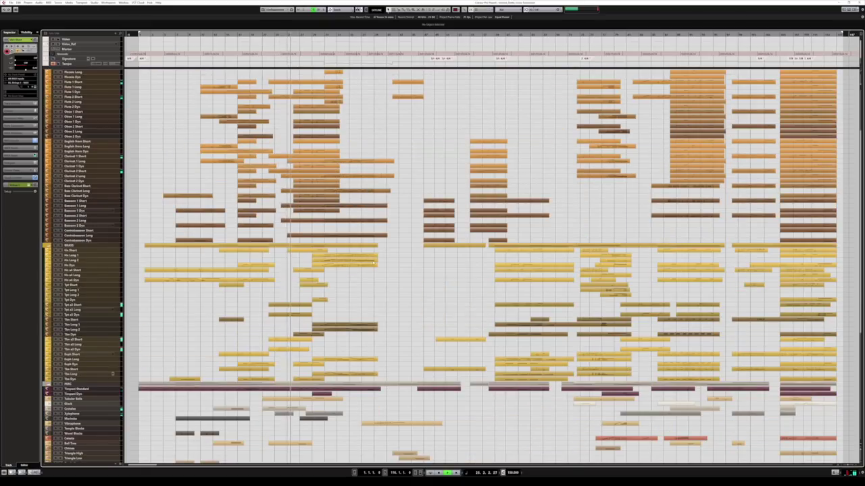
{"action": "scroll", "coordinate": [380, 278], "scroll_direction": "down", "scroll_amount": 4}
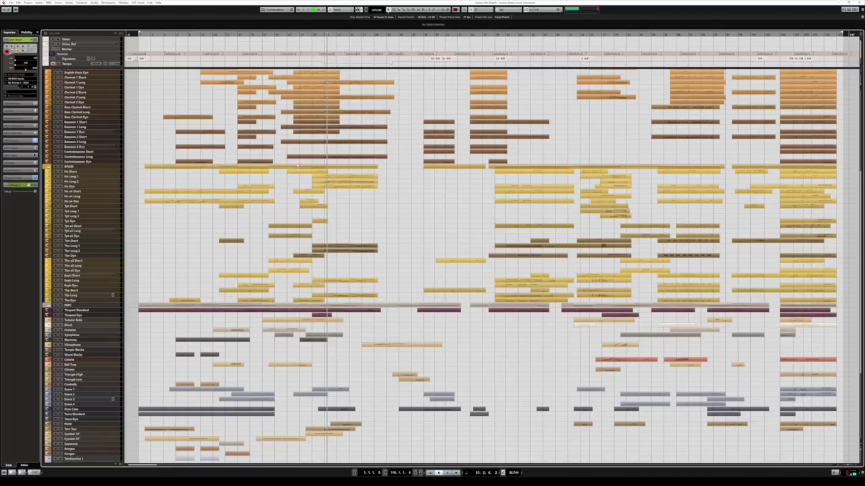
Step: Open the BRASS section part around bar 26 in the Key Editor and place the cursor shortly before its first notes
{"action": "scroll", "coordinate": [433, 263], "scroll_direction": "up", "scroll_amount": 3}
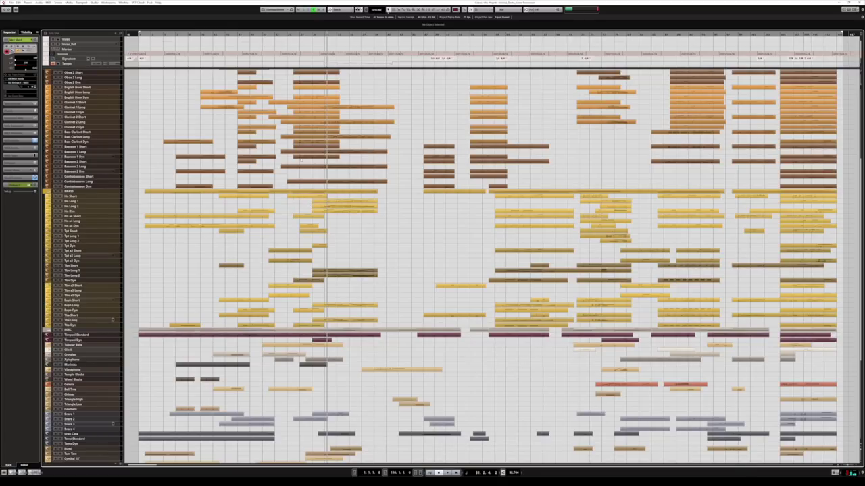
{"action": "scroll", "coordinate": [301, 161], "scroll_direction": "up", "scroll_amount": 5}
{"action": "scroll", "coordinate": [312, 240], "scroll_direction": "down", "scroll_amount": 6}
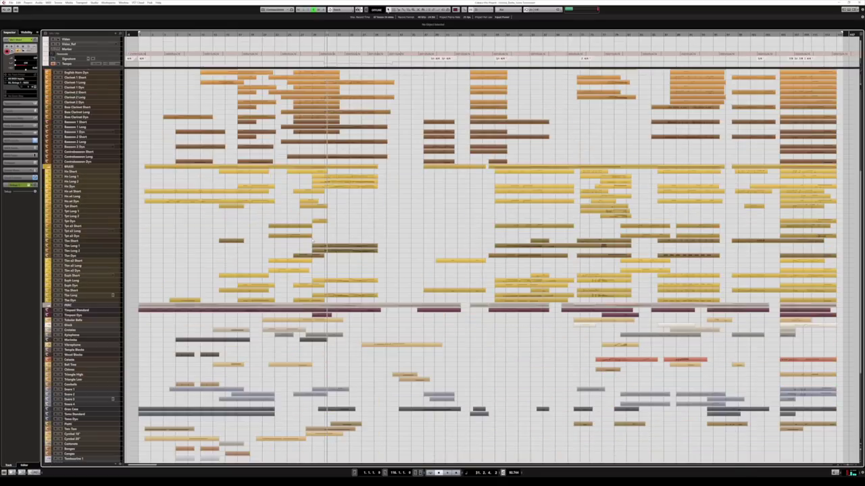
{"action": "double_click", "coordinate": [294, 166]}
{"action": "scroll", "coordinate": [409, 202], "scroll_direction": "left", "scroll_amount": 6}
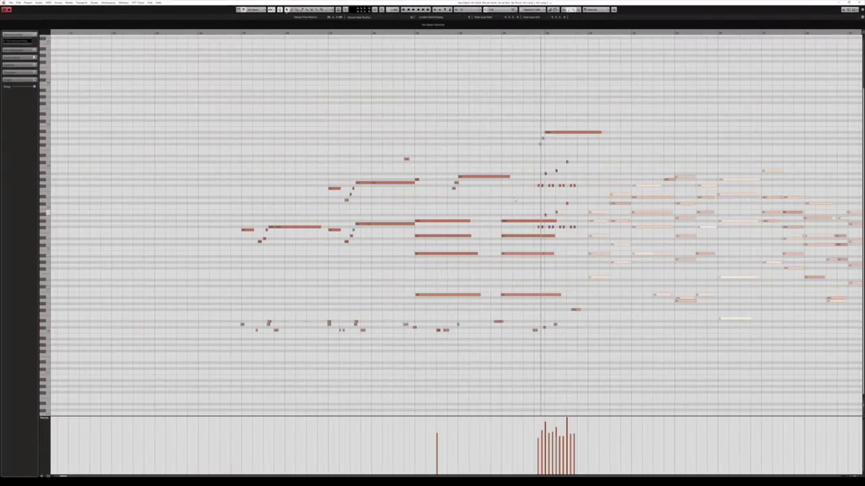
{"action": "scroll", "coordinate": [409, 203], "scroll_direction": "right", "scroll_amount": 2}
{"action": "left_click", "coordinate": [198, 33]}
{"action": "left_click", "coordinate": [281, 212]}
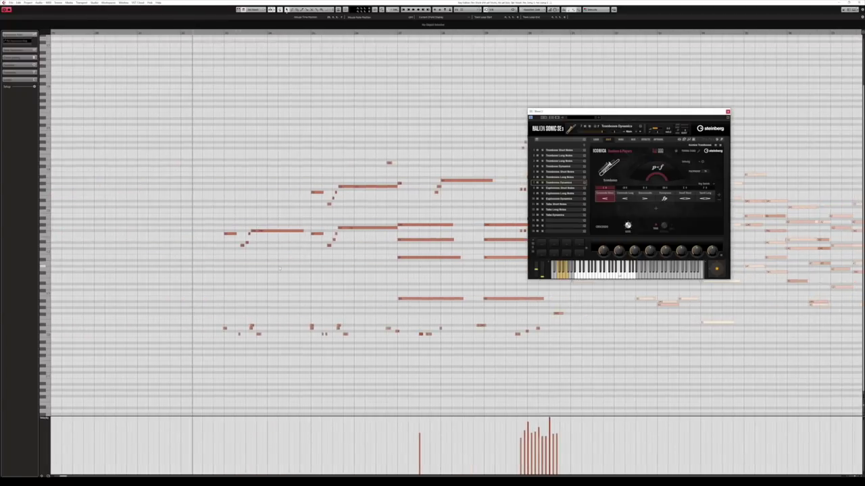
Step: Examine the brass melody notes and the low sustained notes in the Key Editor by making their parts active
{"action": "left_click_drag", "start_coordinate": [279, 269], "coordinate": [276, 222]}
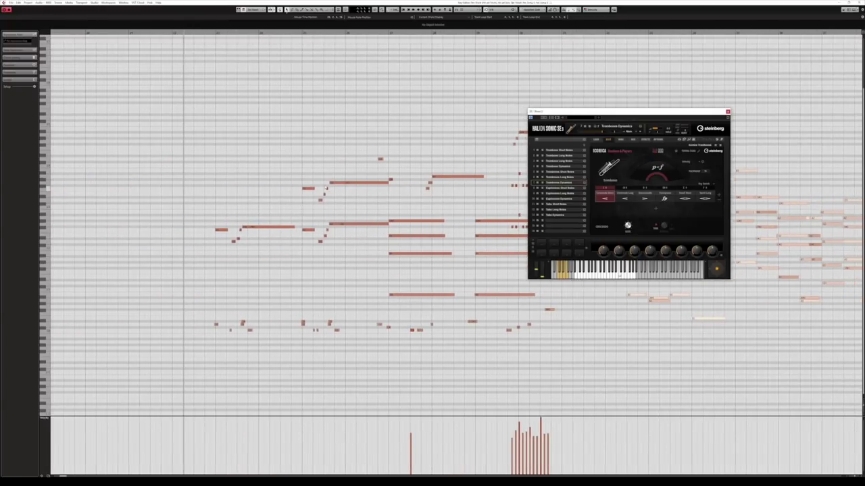
{"action": "scroll", "coordinate": [317, 203], "scroll_direction": "right", "scroll_amount": 4}
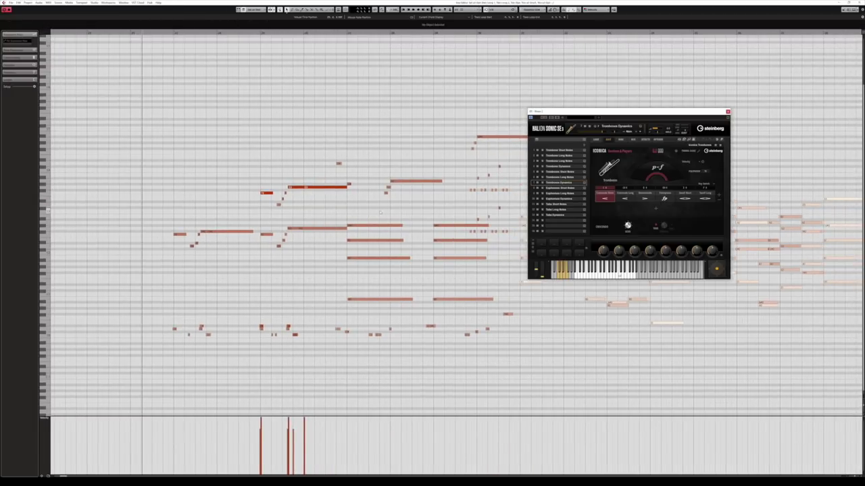
{"action": "scroll", "coordinate": [381, 212], "scroll_direction": "right", "scroll_amount": 5}
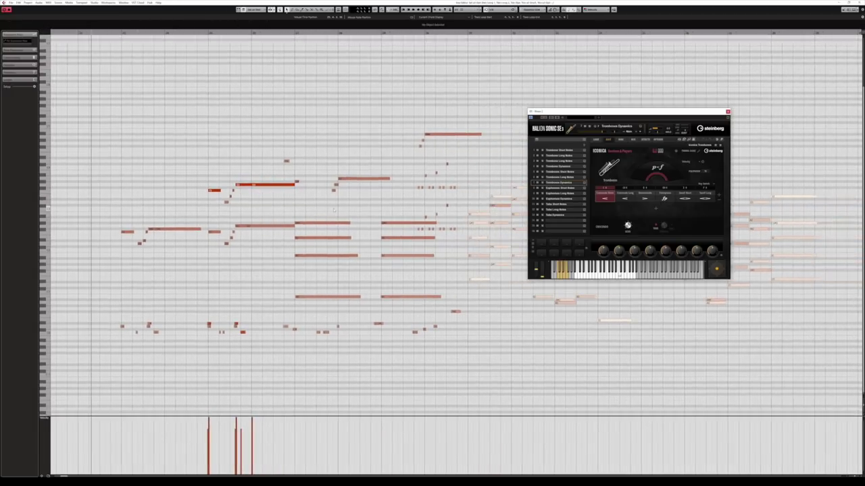
{"action": "left_click", "coordinate": [303, 297]}
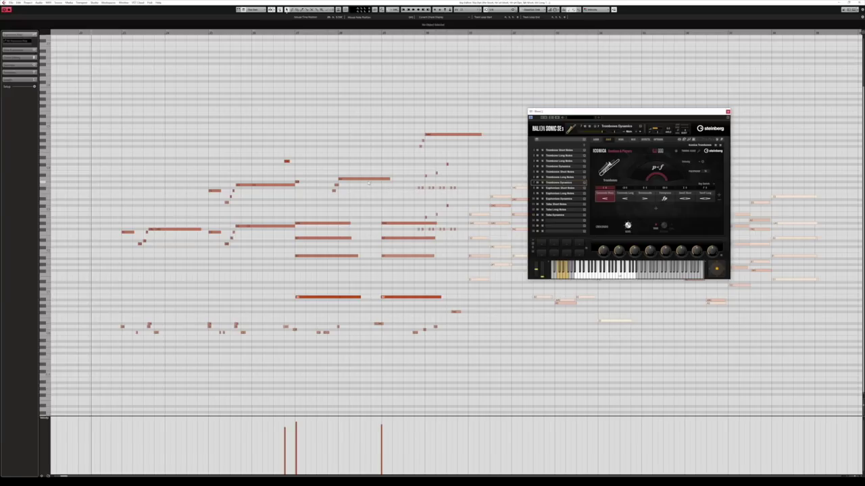
{"action": "left_click_drag", "start_coordinate": [438, 173], "coordinate": [397, 179]}
{"action": "left_click_drag", "start_coordinate": [323, 190], "coordinate": [383, 189]}
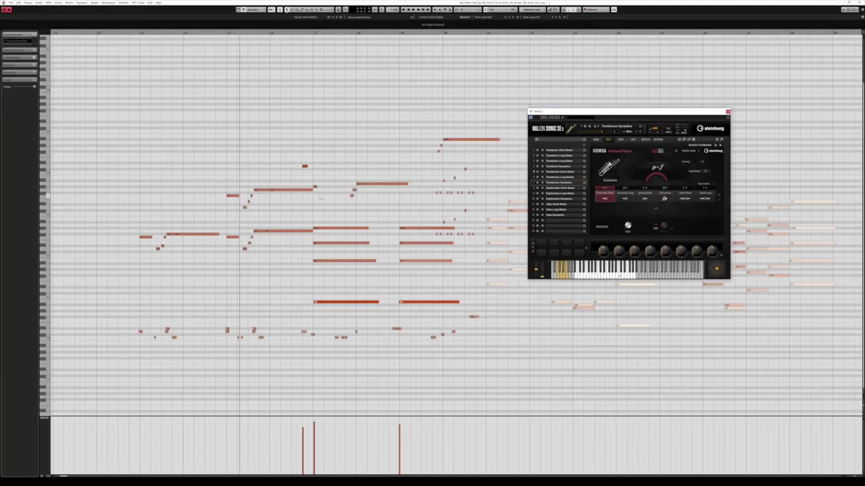
Step: Follow the brass playback through the fanfare and repeated short notes up to bar 31, and return to the project arrangement
{"action": "left_click_drag", "start_coordinate": [382, 212], "coordinate": [362, 210]}
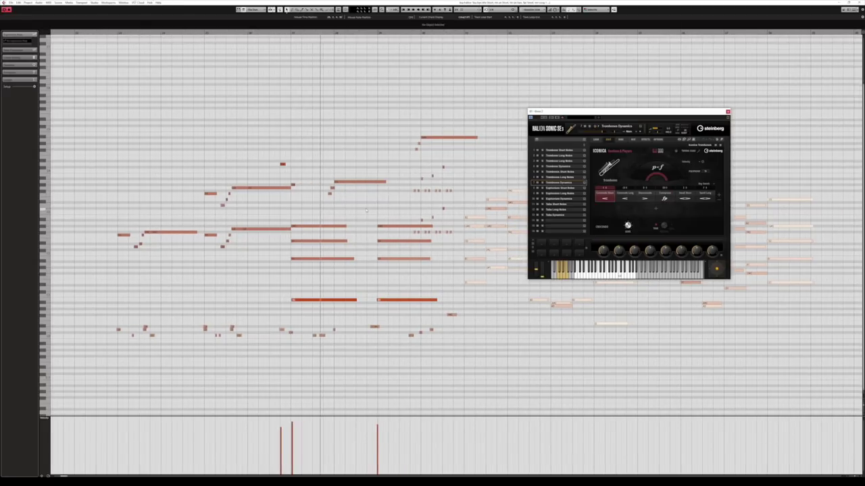
{"action": "left_click_drag", "start_coordinate": [387, 213], "coordinate": [321, 211]}
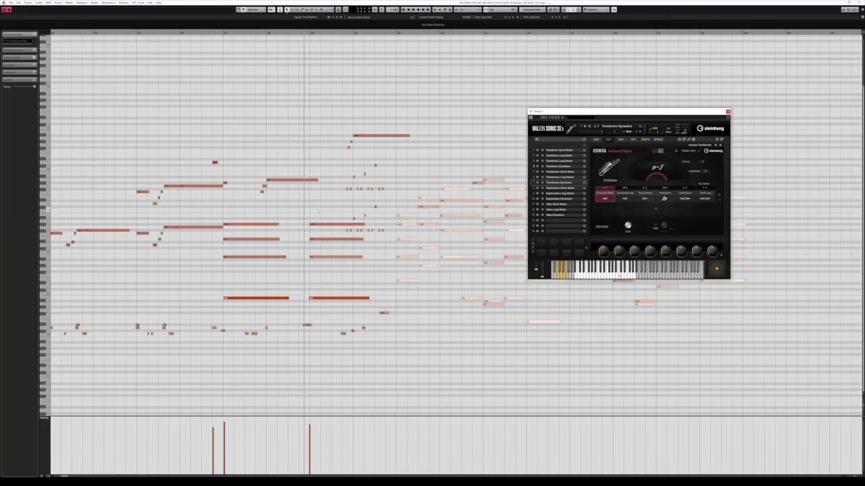
{"action": "left_click_drag", "start_coordinate": [403, 187], "coordinate": [395, 187]}
{"action": "scroll", "coordinate": [393, 187], "scroll_direction": "right", "scroll_amount": 2}
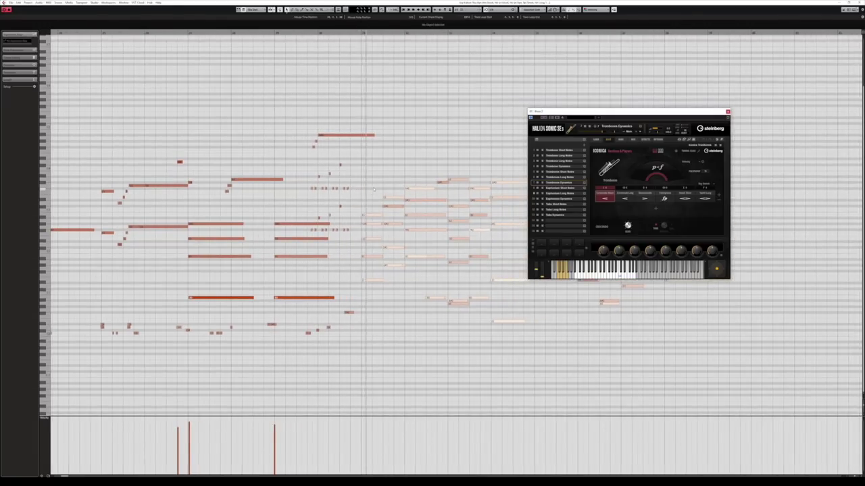
{"action": "left_click_drag", "start_coordinate": [312, 185], "coordinate": [376, 183]}
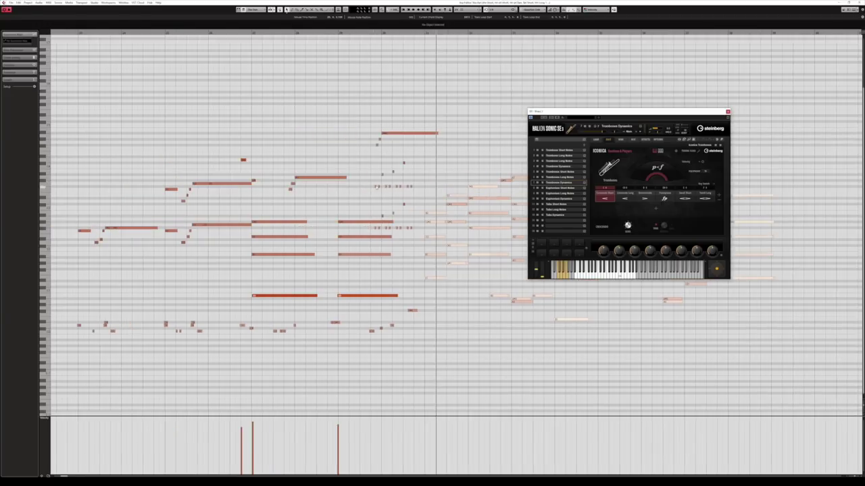
{"action": "left_click", "coordinate": [375, 187]}
{"action": "left_click", "coordinate": [859, 2]}
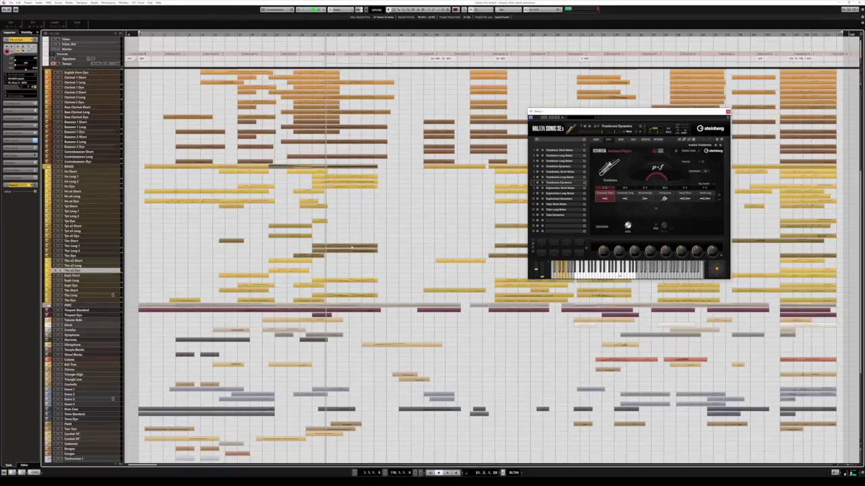
Step: Open the STRINGS section part around bar 26 in the Key Editor and play it from shortly before its first sustained notes
{"action": "scroll", "coordinate": [330, 264], "scroll_direction": "down", "scroll_amount": 5}
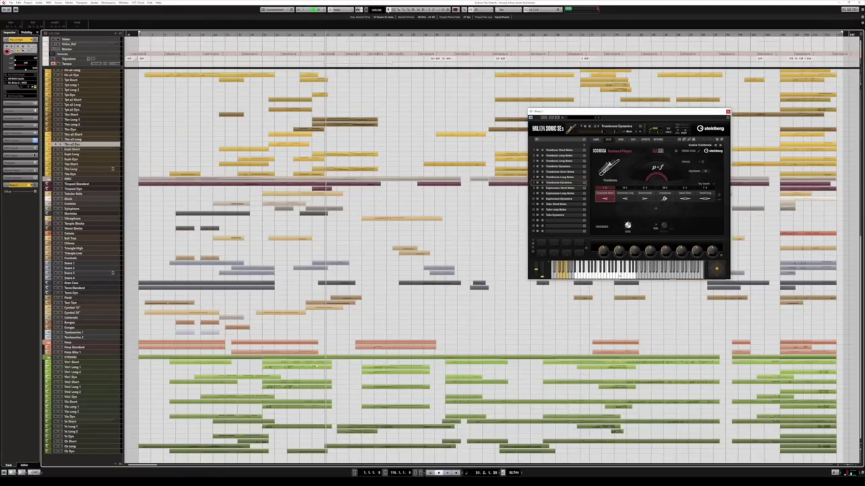
{"action": "double_click", "coordinate": [315, 360]}
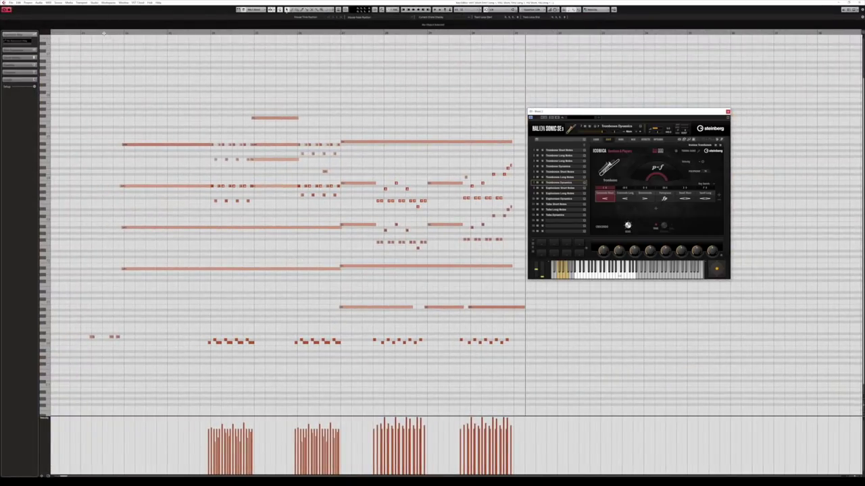
{"action": "left_click", "coordinate": [93, 34]}
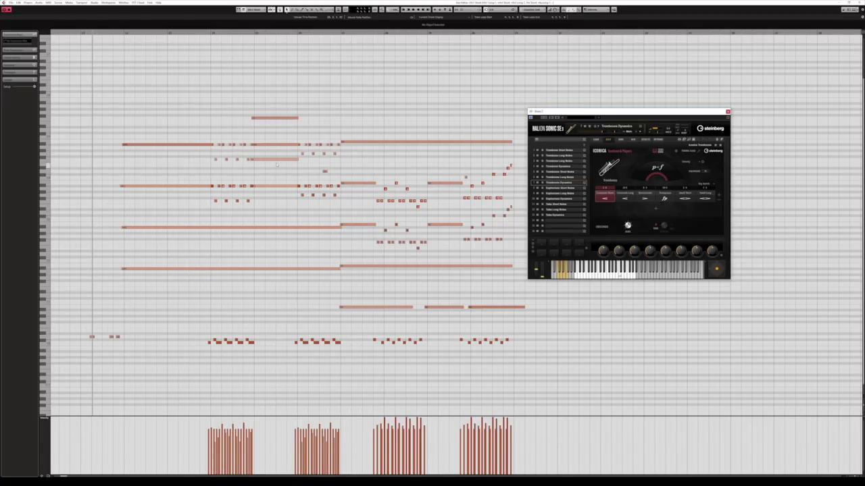
{"action": "key", "text": "space"}
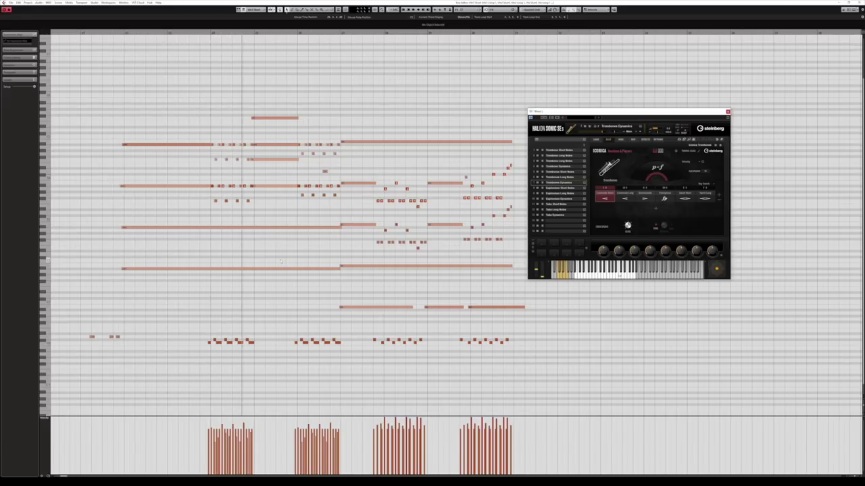
Step: Follow the strings playback through the sustained and repeated short notes to the phrase's end, and return to the project arrangement
{"action": "scroll", "coordinate": [281, 261], "scroll_direction": "right", "scroll_amount": 1}
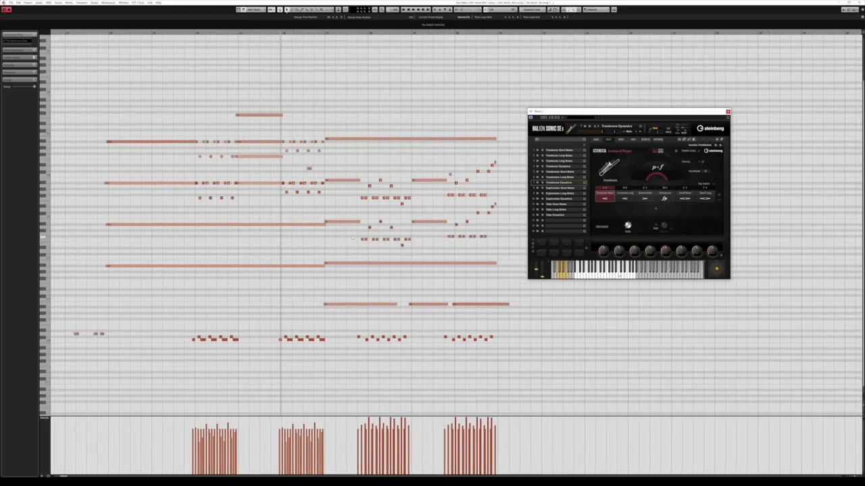
{"action": "scroll", "coordinate": [351, 238], "scroll_direction": "right", "scroll_amount": 3}
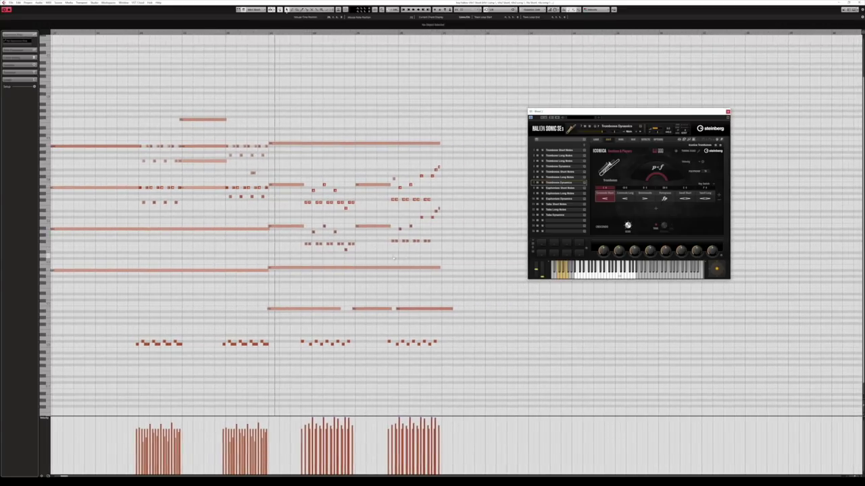
{"action": "scroll", "coordinate": [399, 258], "scroll_direction": "right", "scroll_amount": 2}
{"action": "scroll", "coordinate": [392, 257], "scroll_direction": "right", "scroll_amount": 1}
{"action": "scroll", "coordinate": [425, 262], "scroll_direction": "right", "scroll_amount": 2}
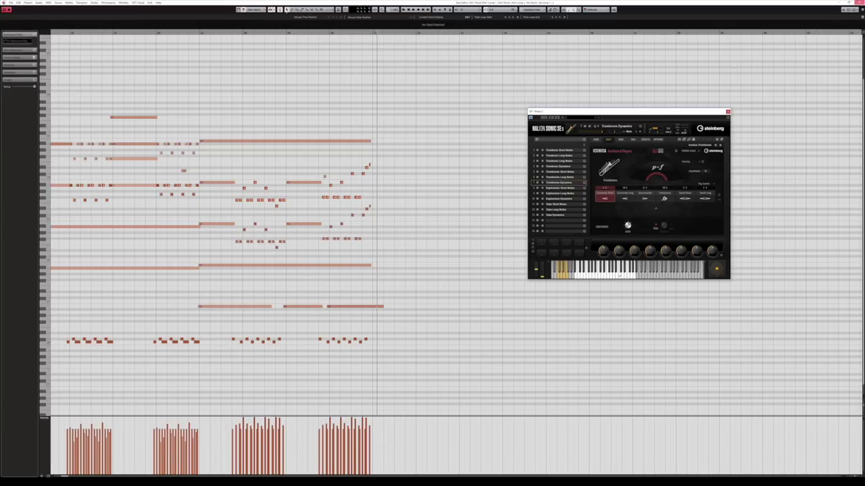
{"action": "left_click", "coordinate": [858, 4]}
Step: Open the woodwinds part in the Key Editor, play it, and inspect the top line's long notes and short connecting notes separately
{"action": "double_click", "coordinate": [312, 144]}
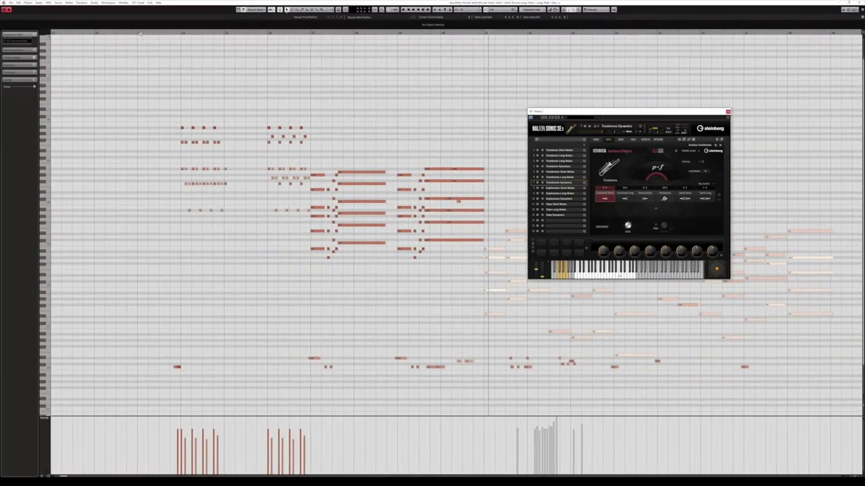
{"action": "key", "text": "space"}
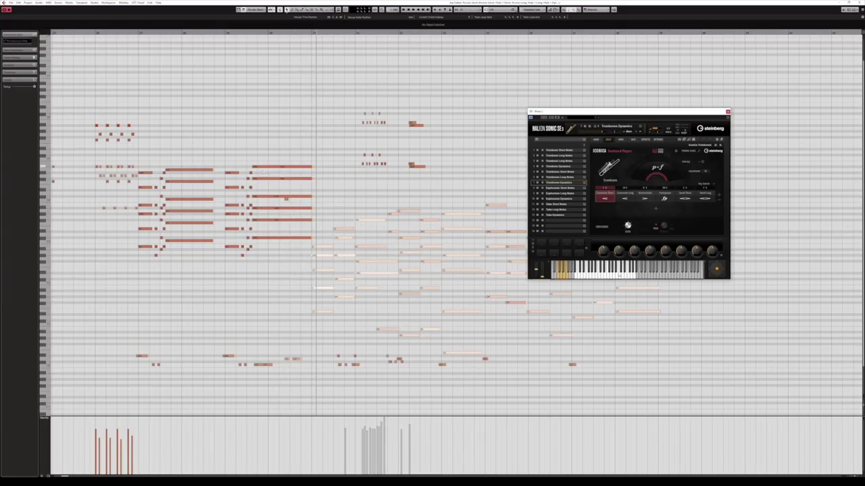
{"action": "left_click", "coordinate": [230, 172]}
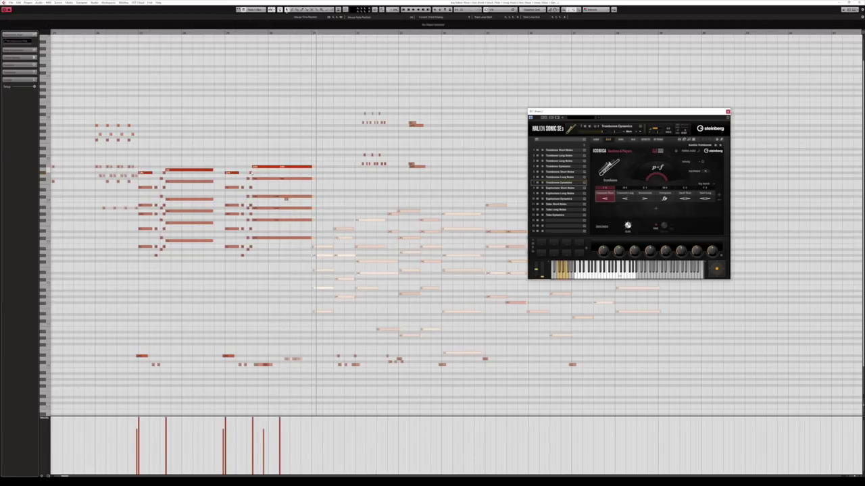
{"action": "left_click", "coordinate": [251, 173]}
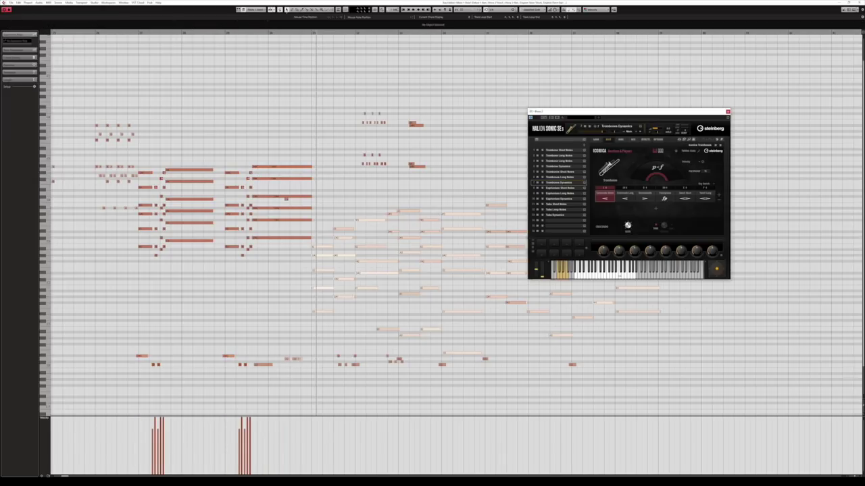
Step: Leave the woodwind MIDI, close the HALion Sonic SE window, and reopen the BRASS section part in the Key Editor at bar 31
{"action": "key", "text": "Escape"}
{"action": "scroll", "coordinate": [363, 245], "scroll_direction": "down", "scroll_amount": 5}
{"action": "key", "text": "Escape"}
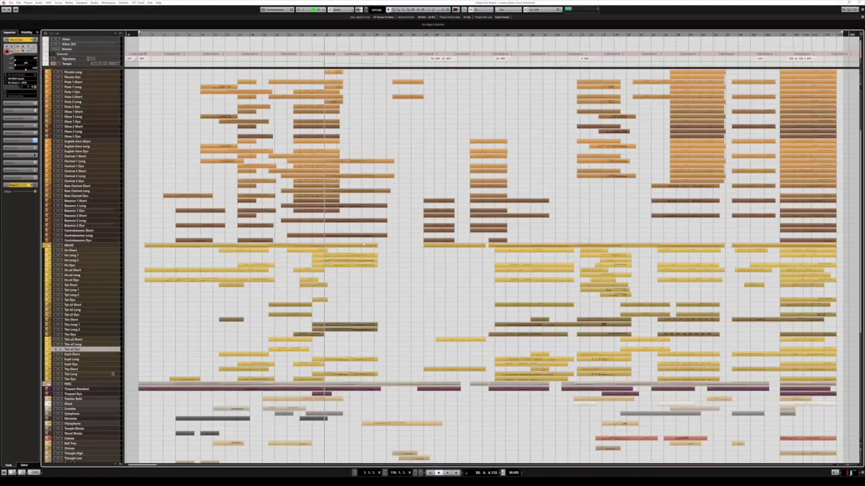
{"action": "key", "text": "Return"}
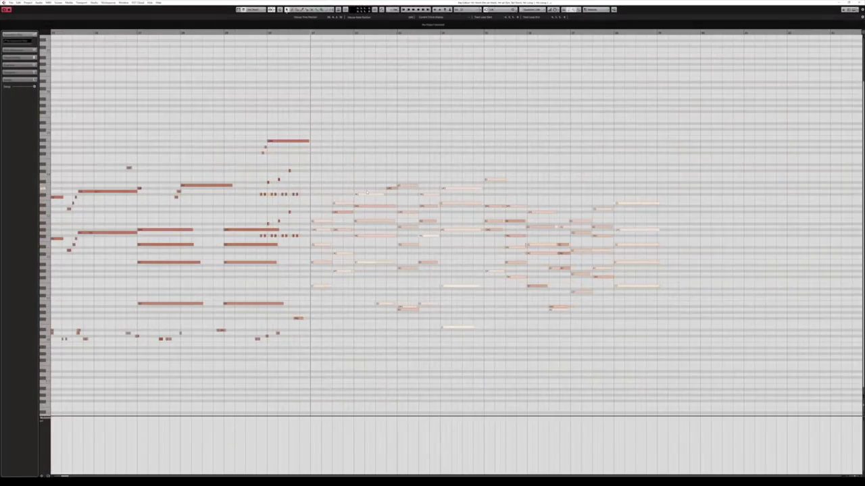
{"action": "left_click_drag", "start_coordinate": [325, 230], "coordinate": [310, 234]}
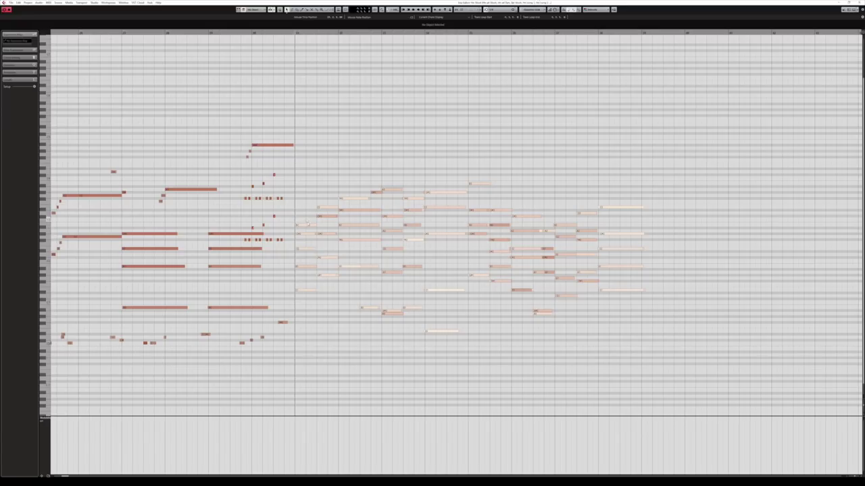
Step: Inspect the controller curves of the upper sustained brass lines by activating their parts one after another
{"action": "left_click", "coordinate": [305, 226]}
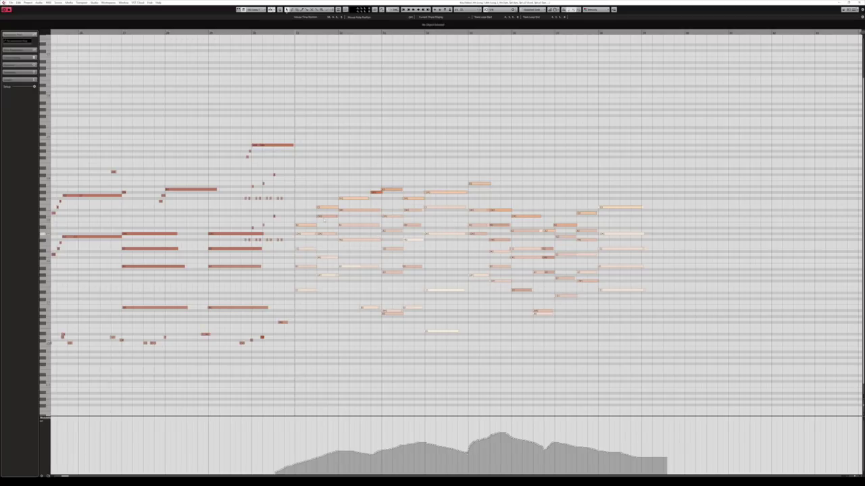
{"action": "left_click", "coordinate": [342, 211]}
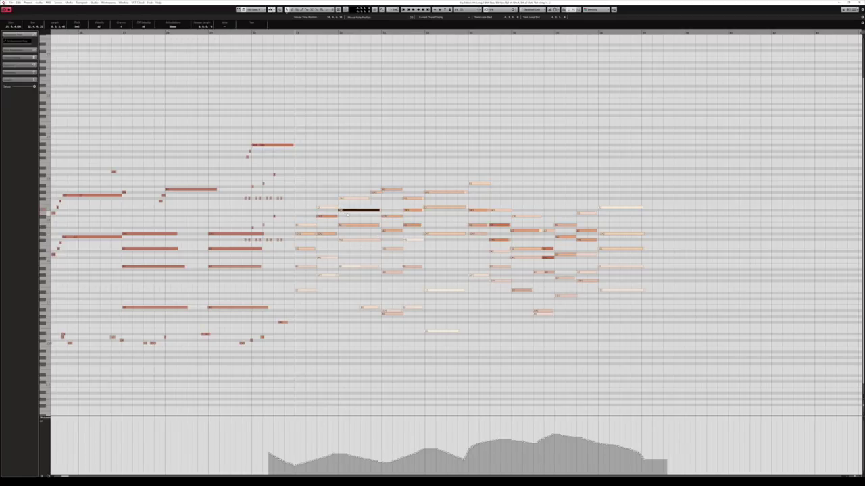
{"action": "left_click", "coordinate": [331, 208]}
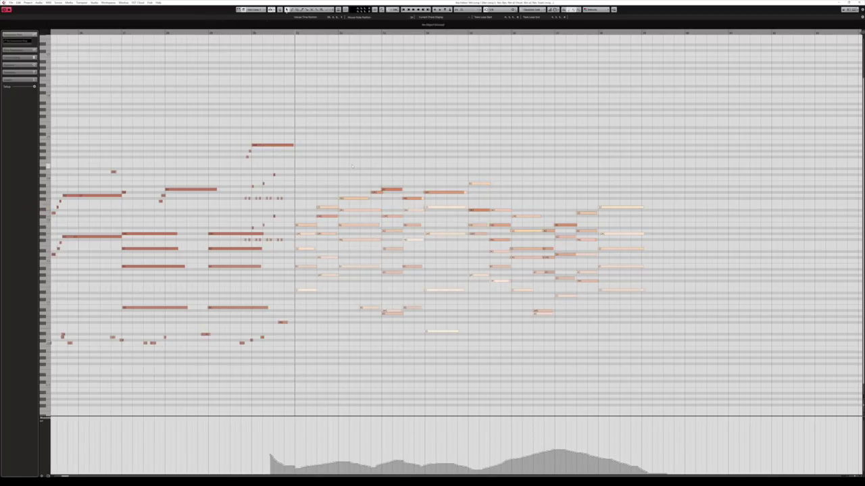
{"action": "left_click", "coordinate": [346, 200]}
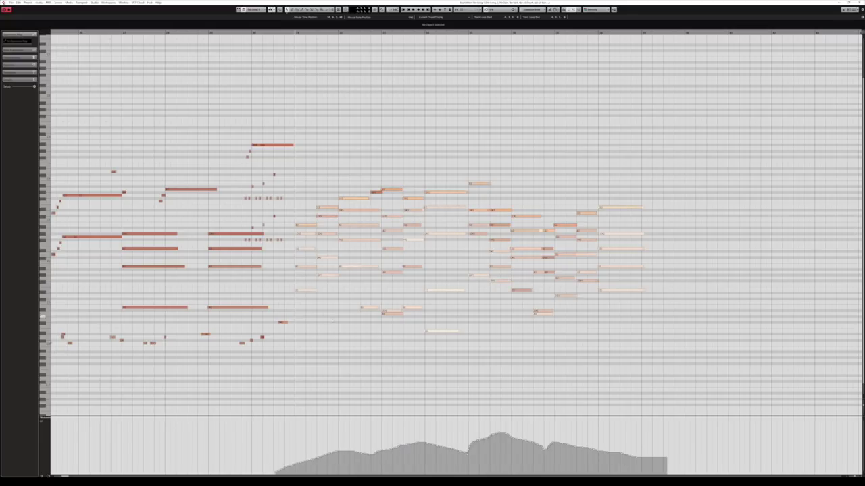
{"action": "left_click", "coordinate": [325, 235]}
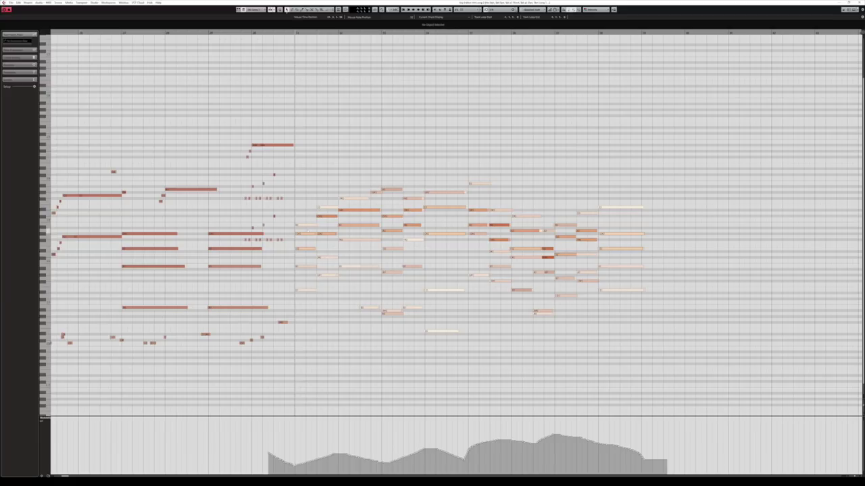
Step: Compare the controller curves of the inner and lowest sustained brass lines from bar 31 by activating each part
{"action": "left_click", "coordinate": [307, 225]}
{"action": "left_click", "coordinate": [322, 258]}
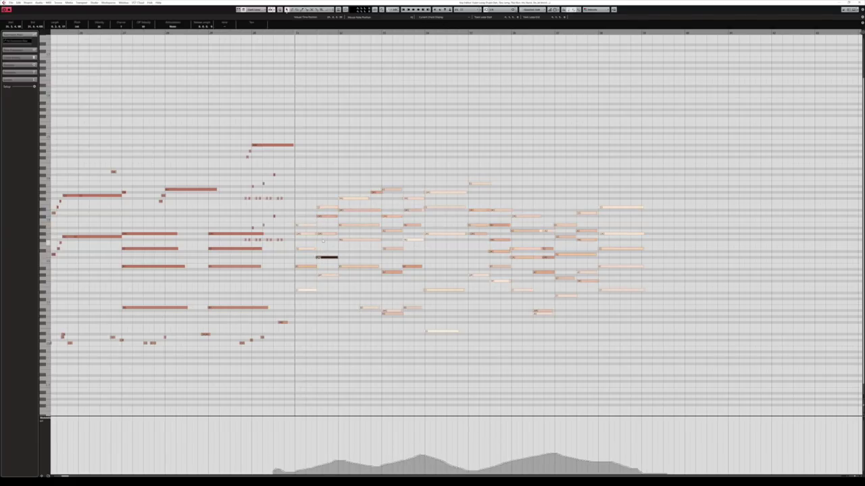
{"action": "left_click", "coordinate": [324, 234]}
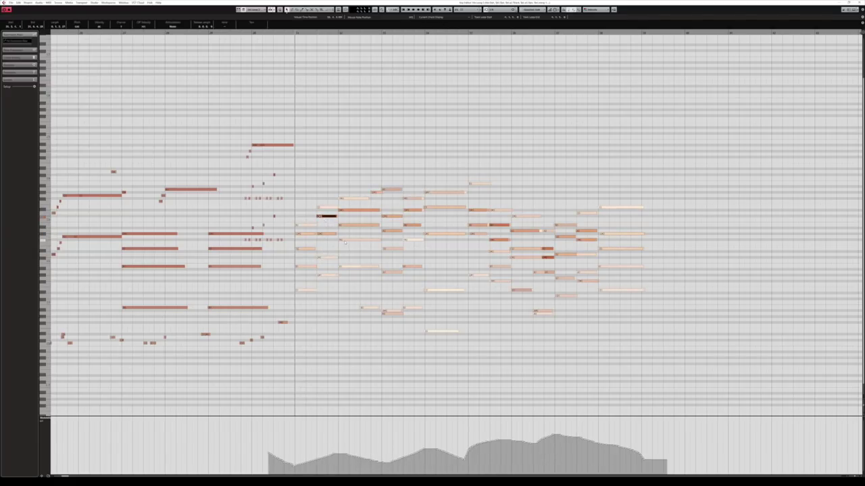
{"action": "left_click", "coordinate": [342, 239]}
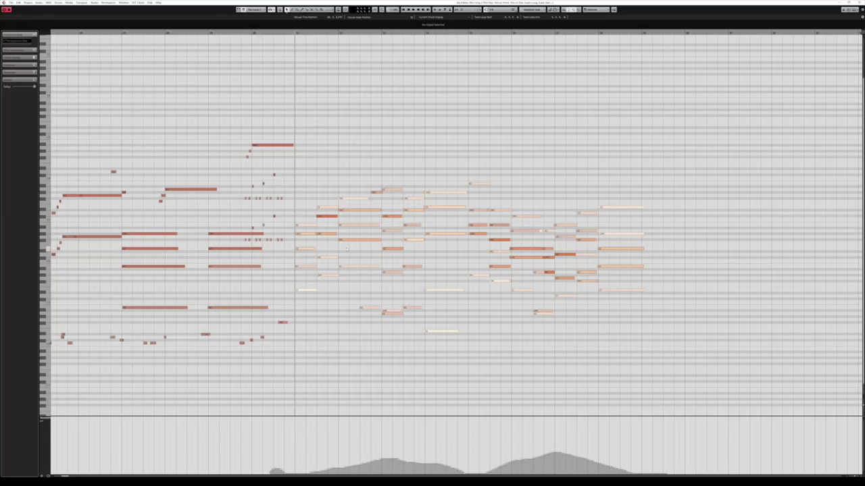
{"action": "left_click", "coordinate": [335, 257]}
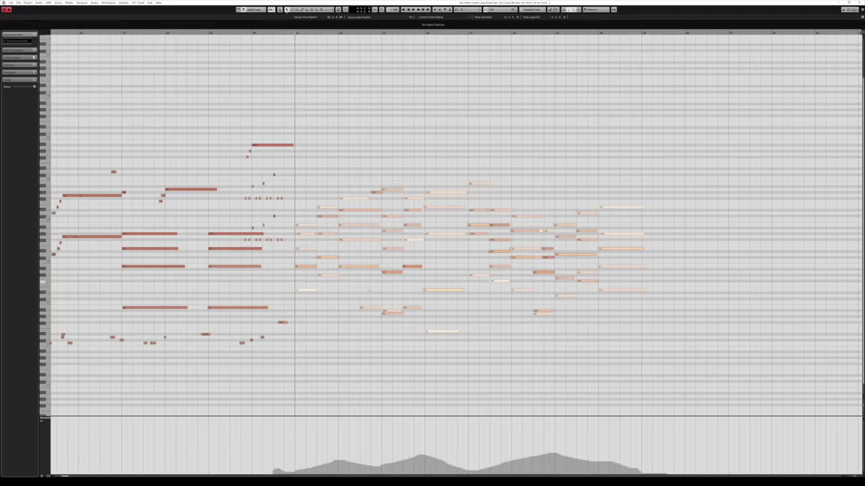
{"action": "left_click", "coordinate": [331, 276]}
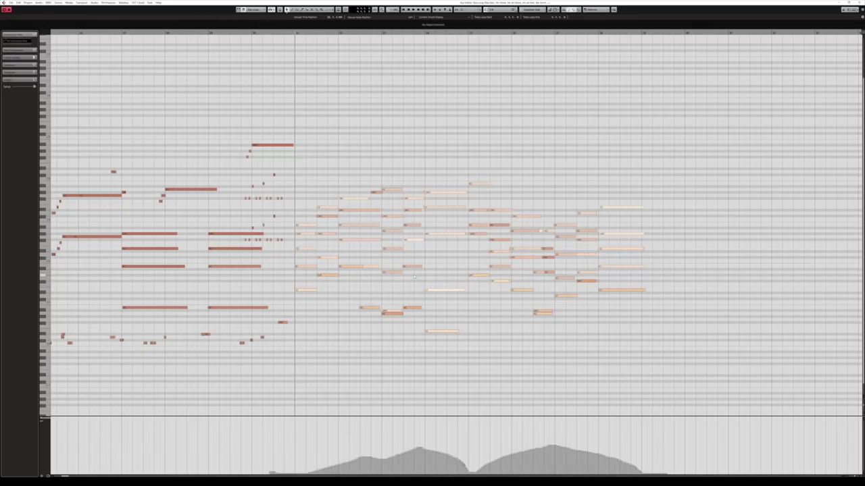
{"action": "left_click", "coordinate": [373, 239]}
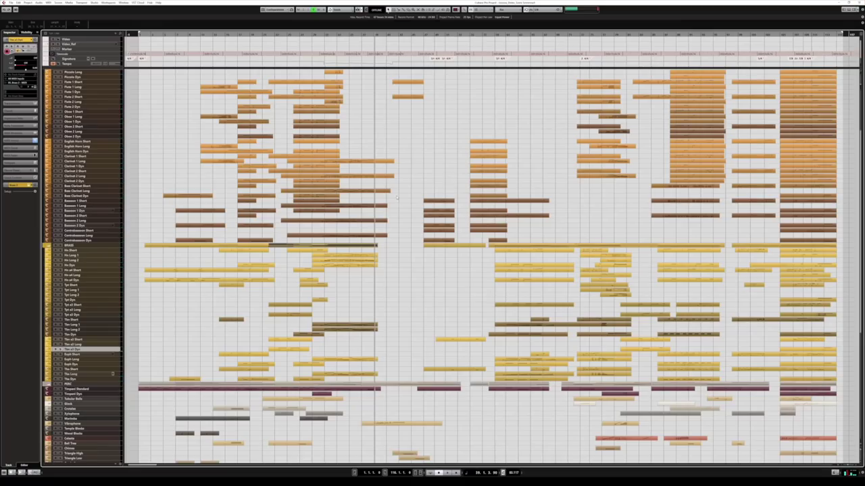
Step: Open the WOODWINDS section part in the Key Editor and bring up the sustained passage from bar 31
{"action": "scroll", "coordinate": [396, 198], "scroll_direction": "up", "scroll_amount": 3}
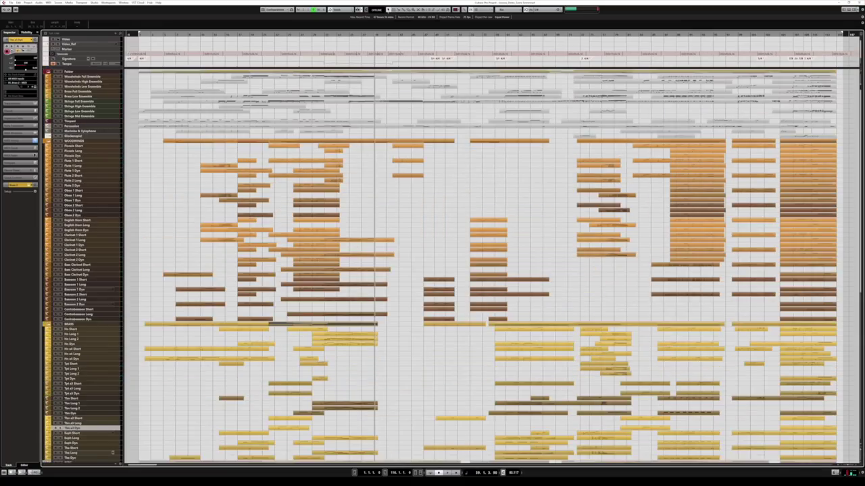
{"action": "double_click", "coordinate": [367, 142]}
{"action": "scroll", "coordinate": [285, 281], "scroll_direction": "right", "scroll_amount": 3}
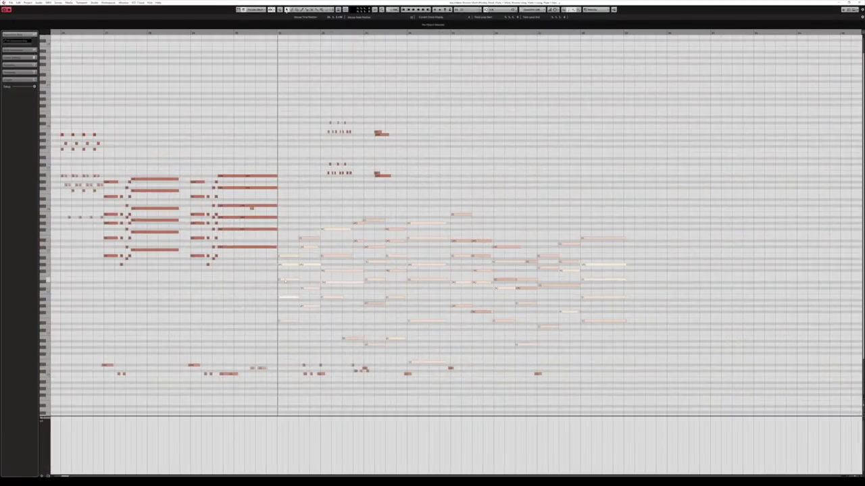
{"action": "left_click_drag", "start_coordinate": [309, 245], "coordinate": [317, 248]}
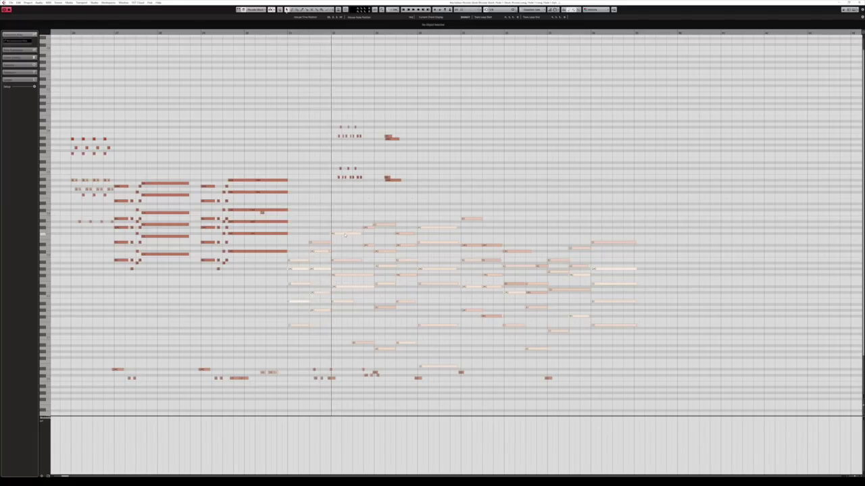
Step: Compare the controller curves of the upper and middle sustained woodwind lines by activating each part in turn
{"action": "left_click", "coordinate": [352, 233]}
{"action": "left_click", "coordinate": [382, 240]}
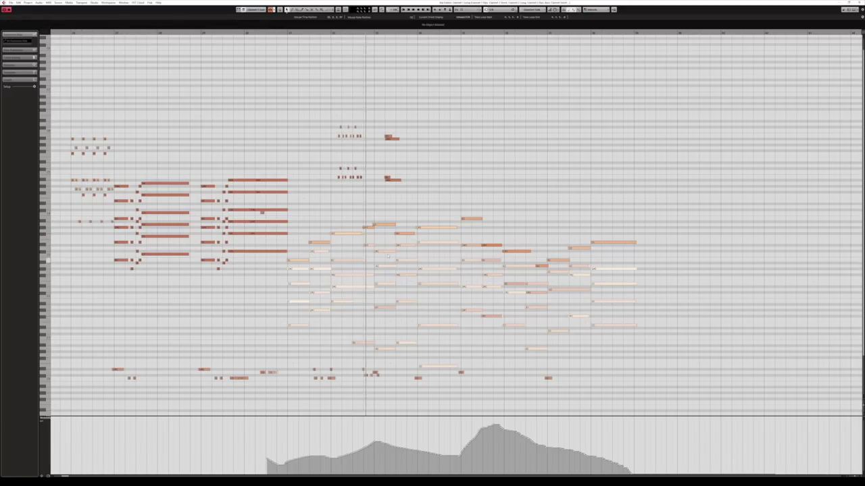
{"action": "left_click", "coordinate": [386, 252]}
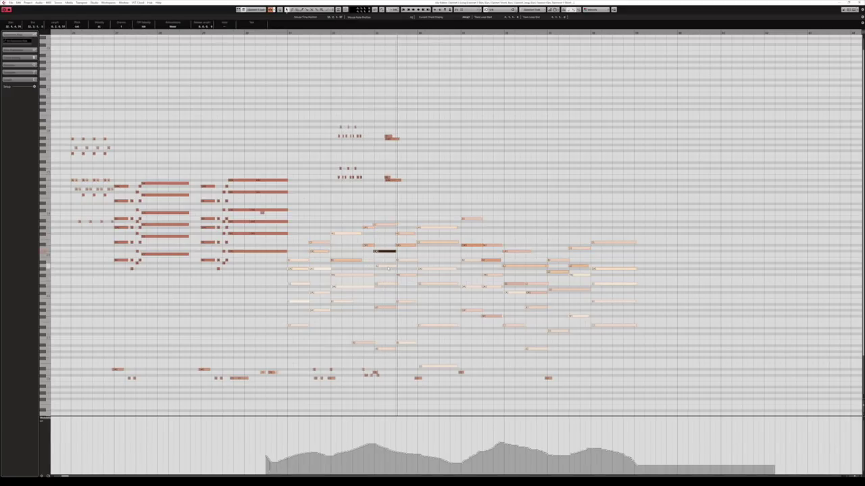
{"action": "left_click", "coordinate": [387, 266]}
{"action": "left_click", "coordinate": [387, 284]}
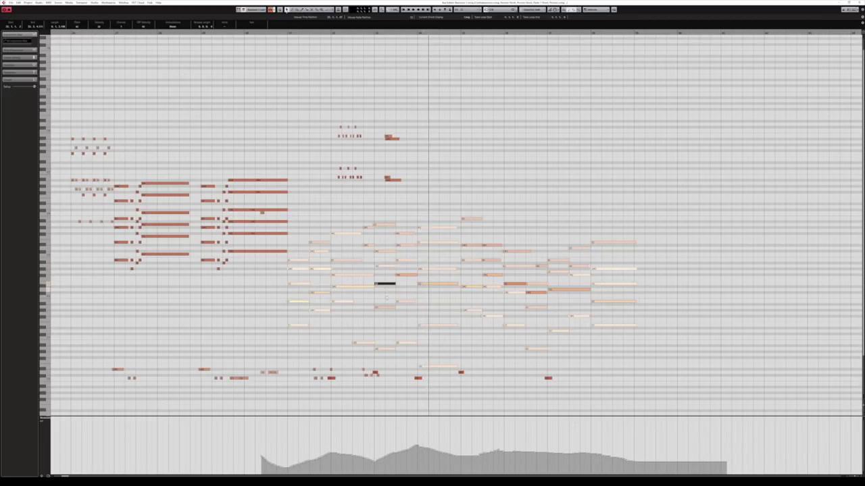
Step: Inspect the controller curve of the lowest sustained woodwind line and follow its notes to the end of the passage
{"action": "left_click_drag", "start_coordinate": [380, 309], "coordinate": [461, 343]}
{"action": "left_click", "coordinate": [461, 345]}
{"action": "left_click_drag", "start_coordinate": [519, 324], "coordinate": [422, 314]}
{"action": "scroll", "coordinate": [422, 316], "scroll_direction": "right", "scroll_amount": 2}
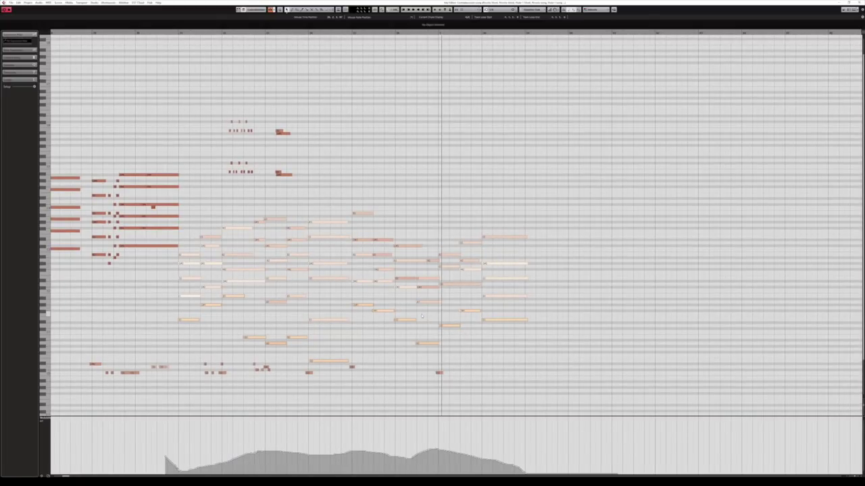
{"action": "scroll", "coordinate": [426, 315], "scroll_direction": "left", "scroll_amount": 1}
{"action": "scroll", "coordinate": [425, 316], "scroll_direction": "left", "scroll_amount": 2}
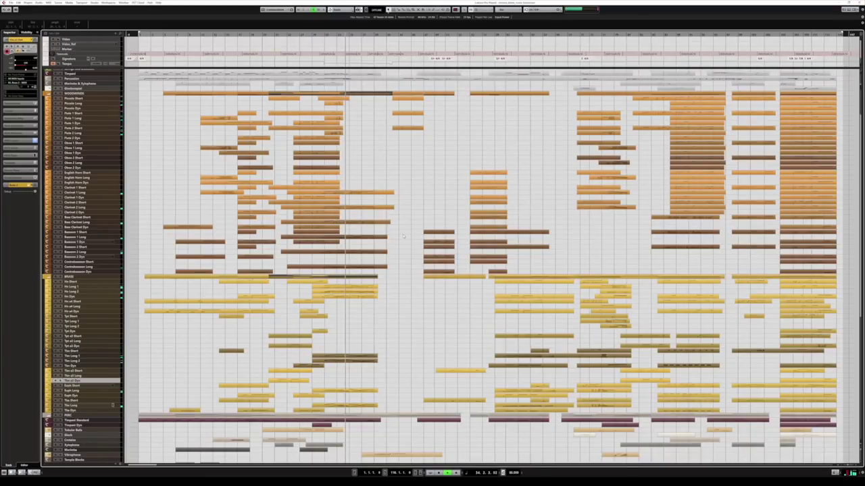
Step: Open the mid-piece STRINGS, Harp and Vibraphone parts together in the Key Editor and examine their combined notes
{"action": "scroll", "coordinate": [403, 236], "scroll_direction": "down", "scroll_amount": 3}
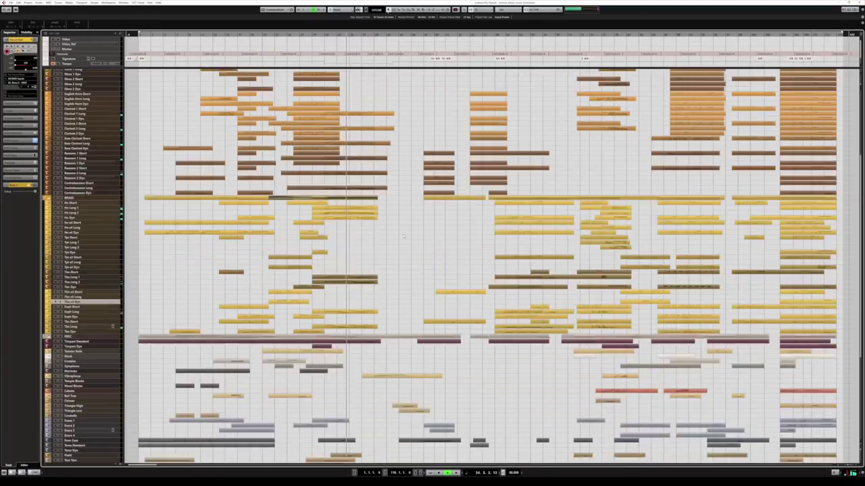
{"action": "scroll", "coordinate": [403, 237], "scroll_direction": "down", "scroll_amount": 3}
{"action": "scroll", "coordinate": [385, 267], "scroll_direction": "down", "scroll_amount": 3}
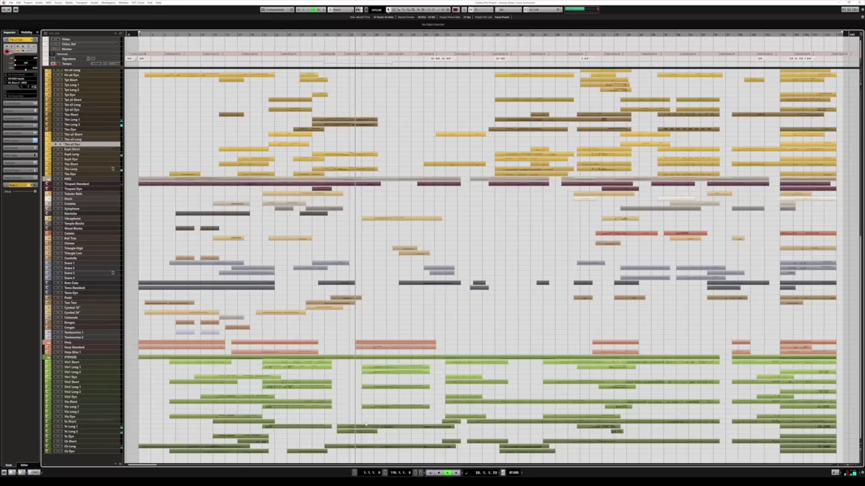
{"action": "left_click", "coordinate": [384, 358]}
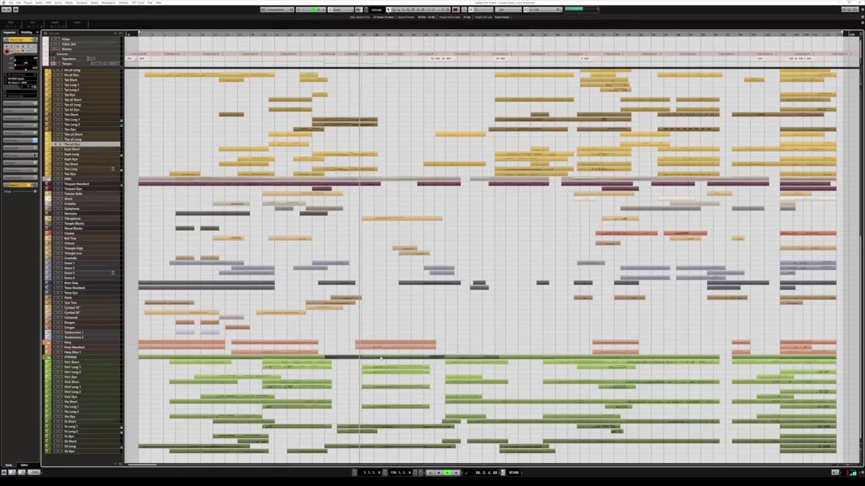
{"action": "left_click", "coordinate": [383, 343]}
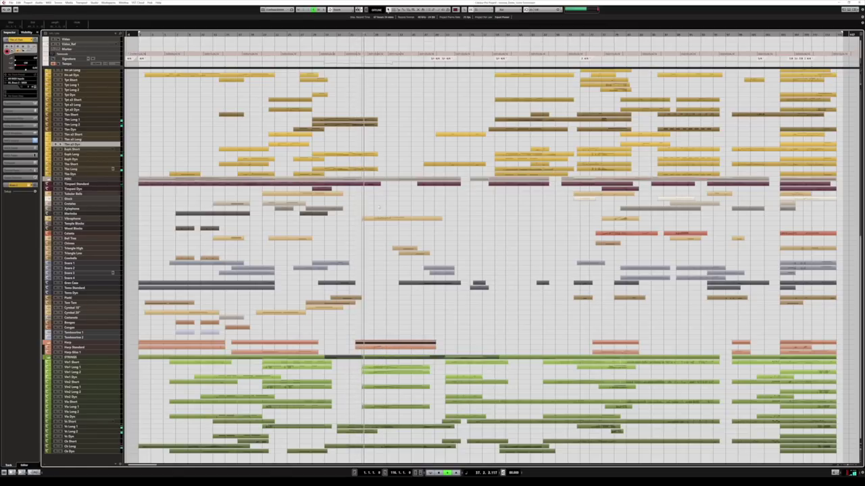
{"action": "left_click", "coordinate": [379, 219]}
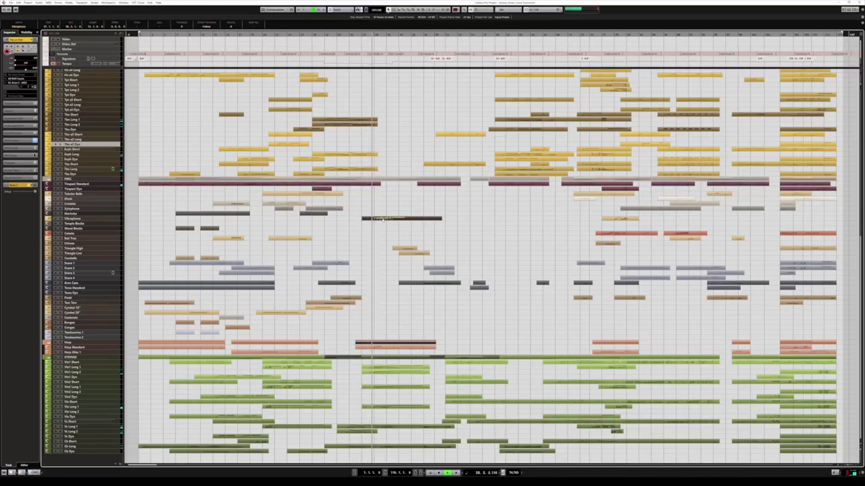
{"action": "double_click", "coordinate": [382, 219]}
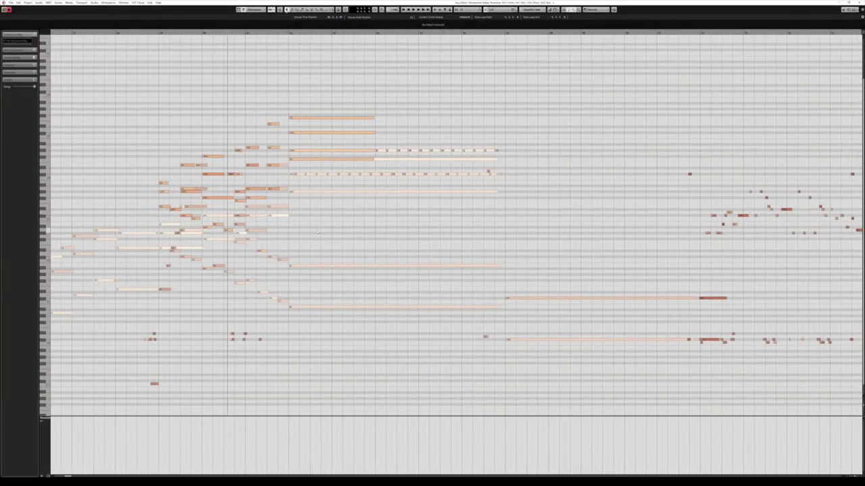
{"action": "left_click_drag", "start_coordinate": [284, 209], "coordinate": [391, 251]}
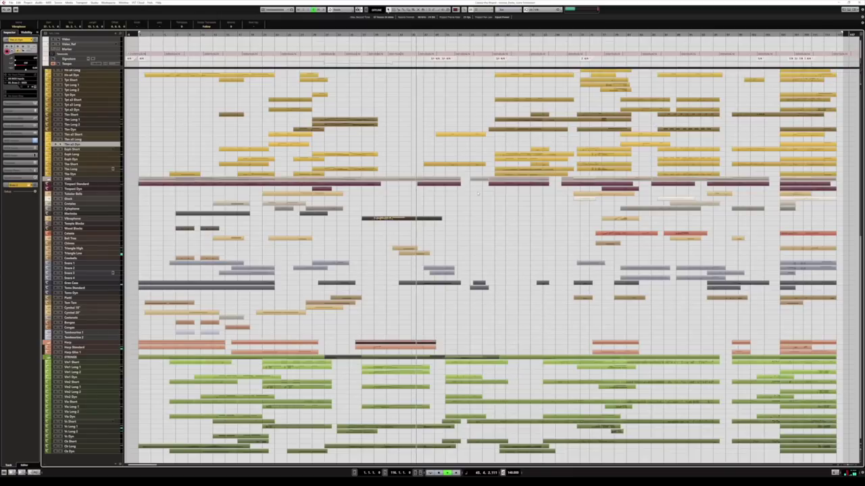
Step: Stop playback, go back to the woodwind tracks and select the Piccolo Short track
{"action": "scroll", "coordinate": [486, 267], "scroll_direction": "up", "scroll_amount": 5}
{"action": "key", "text": "space"}
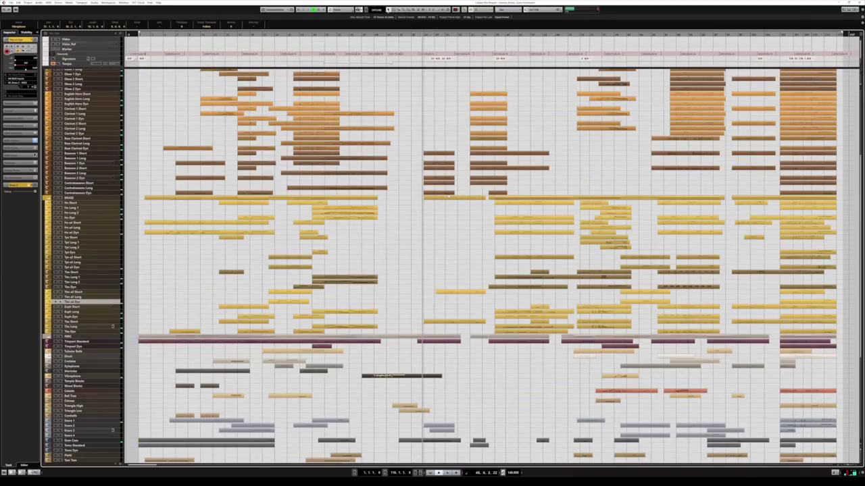
{"action": "scroll", "coordinate": [486, 267], "scroll_direction": "up", "scroll_amount": 4}
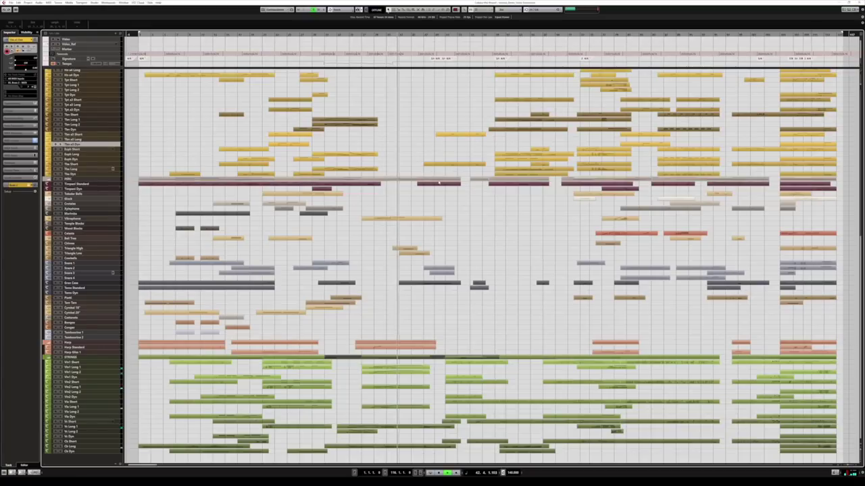
{"action": "scroll", "coordinate": [405, 158], "scroll_direction": "up", "scroll_amount": 5}
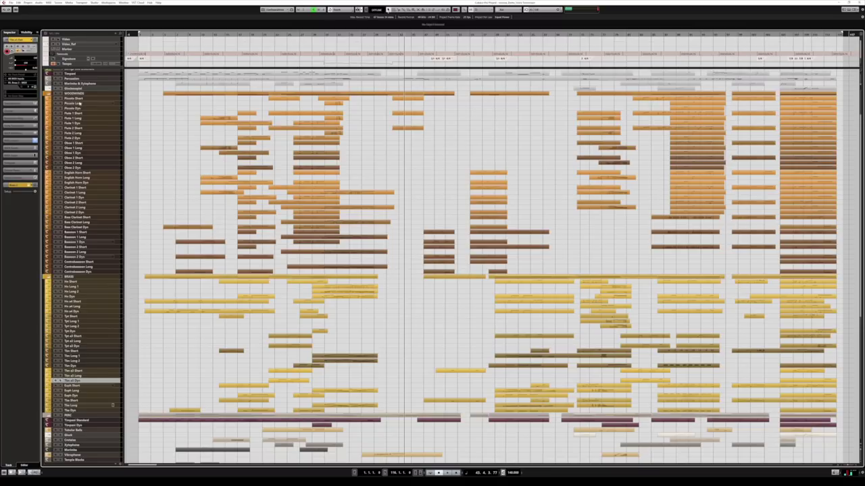
{"action": "left_click", "coordinate": [99, 98]}
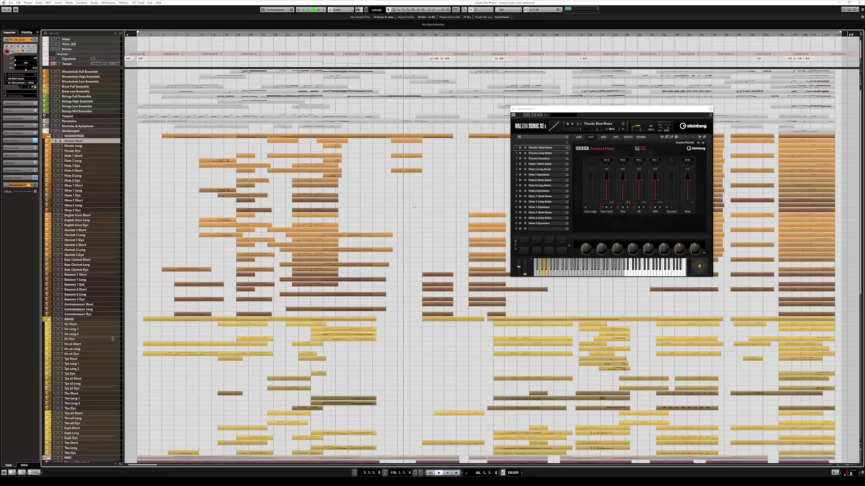
Step: Review the channel and group faders in the MixConsole while playing the soloed channels and the full mix, and close it
{"action": "key", "text": "F3"}
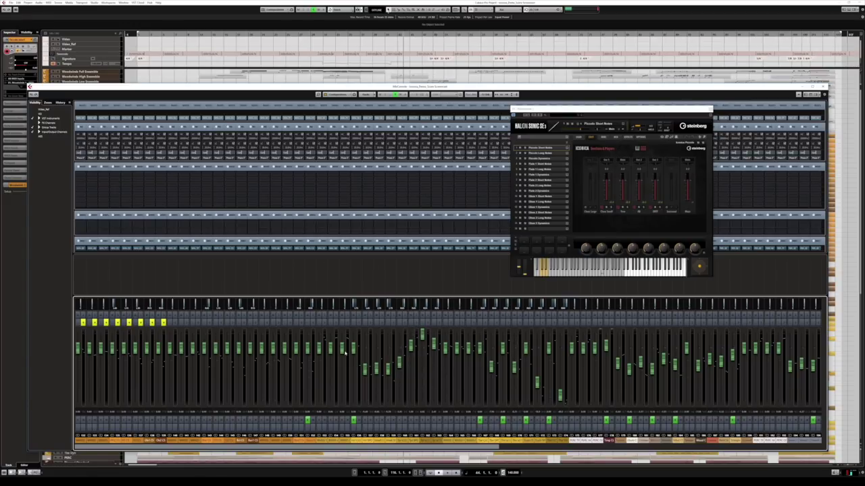
{"action": "key", "text": "F3"}
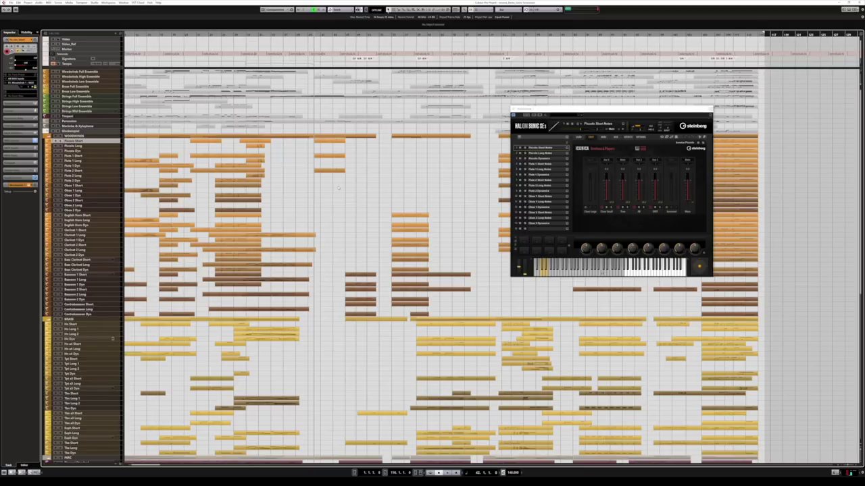
{"action": "key", "text": "F3"}
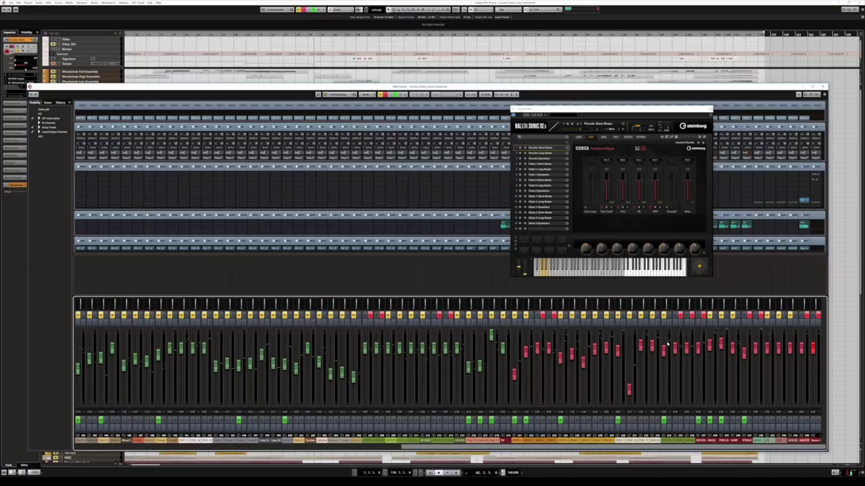
{"action": "key", "text": "space"}
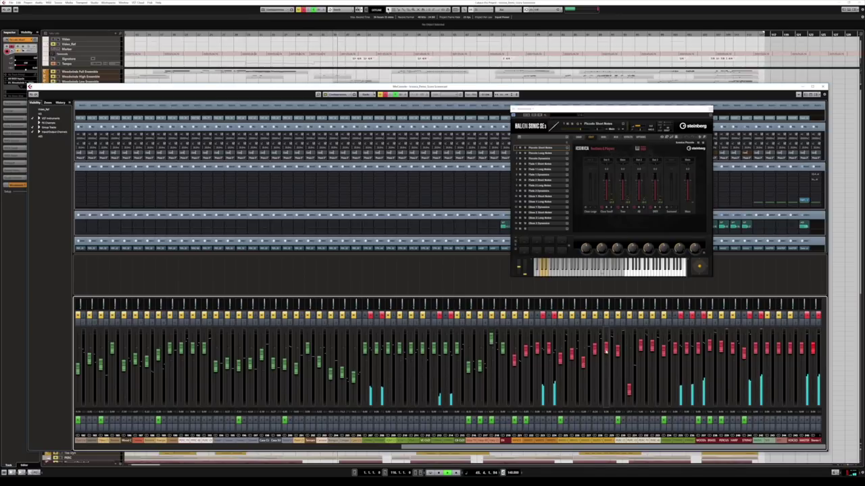
{"action": "key", "text": "space"}
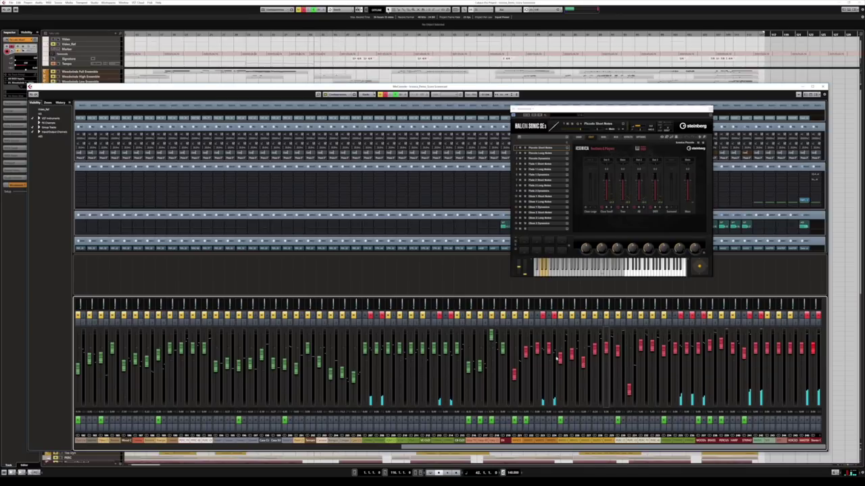
{"action": "left_click", "coordinate": [559, 351]}
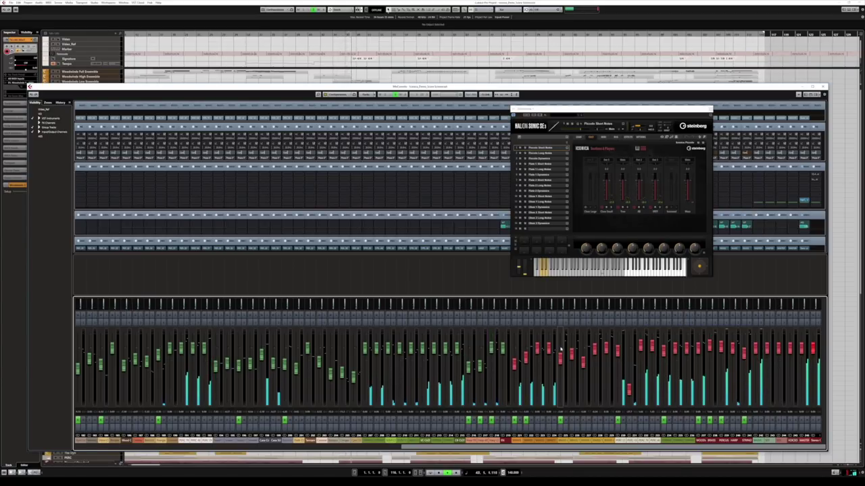
{"action": "key", "text": "F3"}
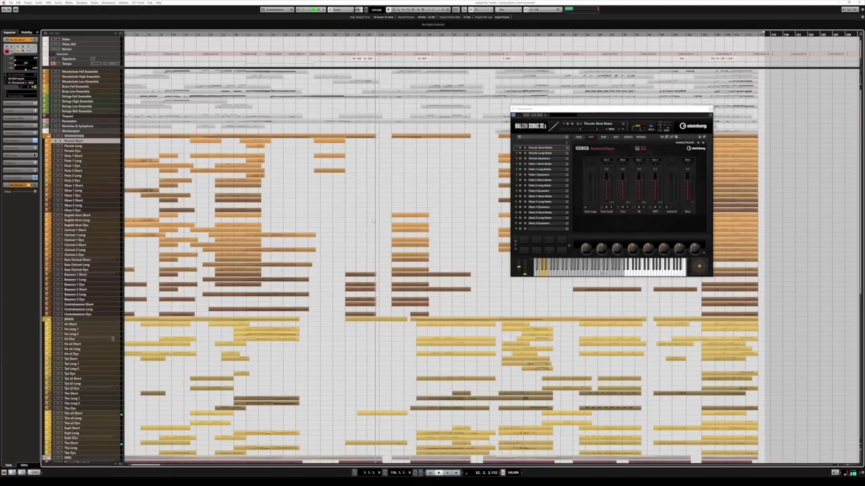
Step: Play the bassoon and contrabassoon parts in the Key Editor from just before their first notes, and leave the editor
{"action": "scroll", "coordinate": [372, 220], "scroll_direction": "down", "scroll_amount": 4}
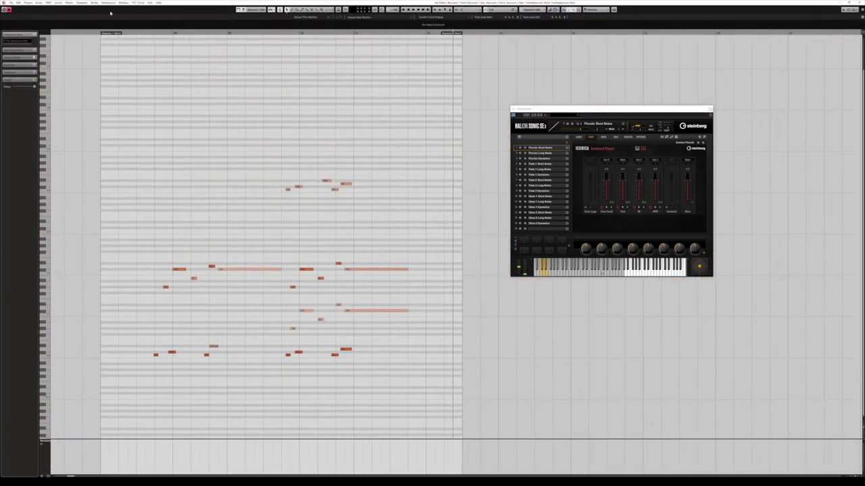
{"action": "left_click", "coordinate": [159, 34]}
{"action": "left_click", "coordinate": [154, 34]}
{"action": "key", "text": "space"}
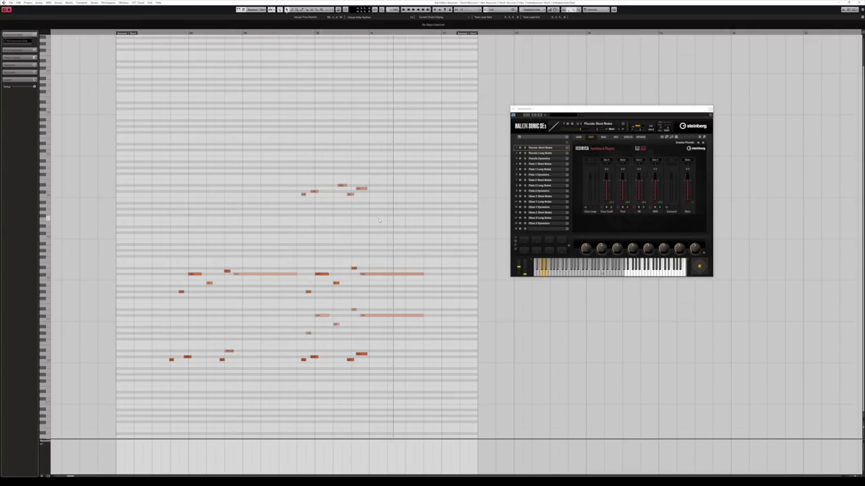
{"action": "key", "text": "space"}
{"action": "key", "text": "Return"}
Step: Open the STRINGS section part in the Key Editor and follow its short-note passage to the closing chords
{"action": "scroll", "coordinate": [368, 324], "scroll_direction": "down", "scroll_amount": 8}
{"action": "left_click", "coordinate": [367, 358]}
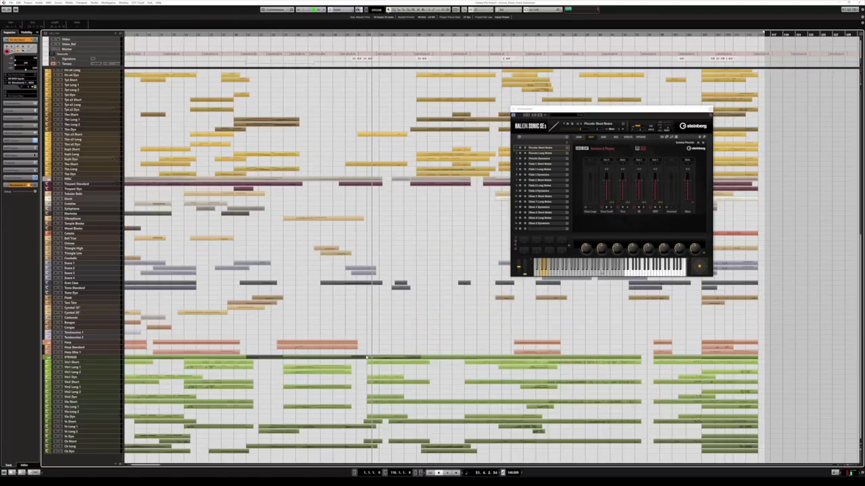
{"action": "key", "text": "Return"}
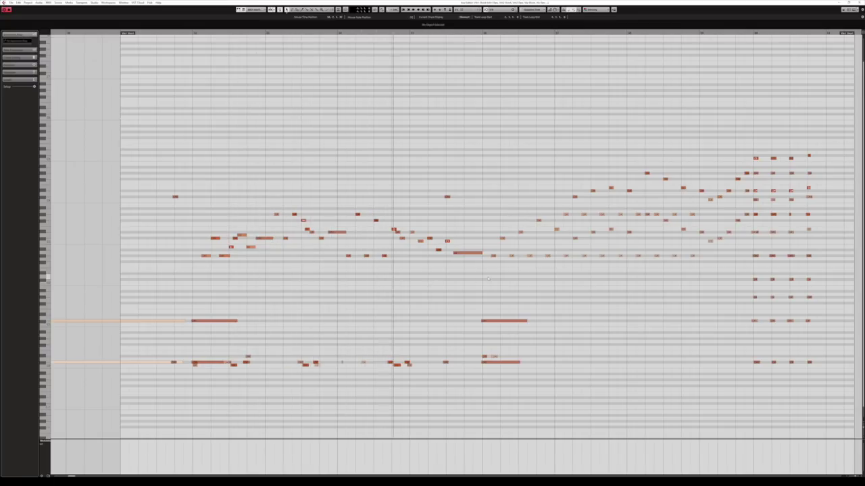
{"action": "left_click_drag", "start_coordinate": [583, 287], "coordinate": [381, 288]}
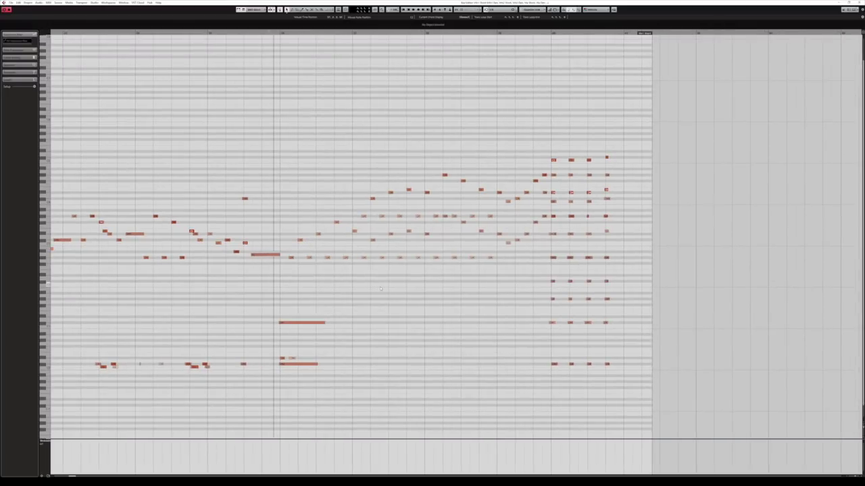
{"action": "scroll", "coordinate": [374, 297], "scroll_direction": "right", "scroll_amount": 3}
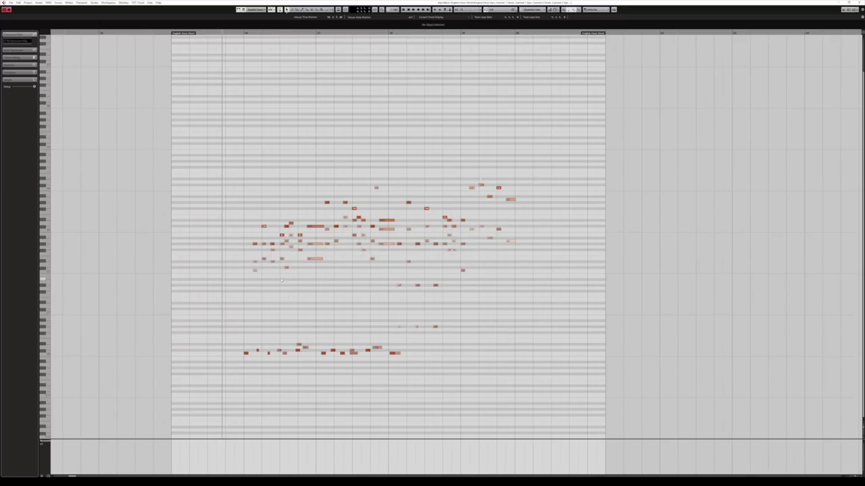
Step: Play the English horn and clarinet short-note passage in the Key Editor through to its closing notes
{"action": "left_click_drag", "start_coordinate": [308, 258], "coordinate": [328, 264]}
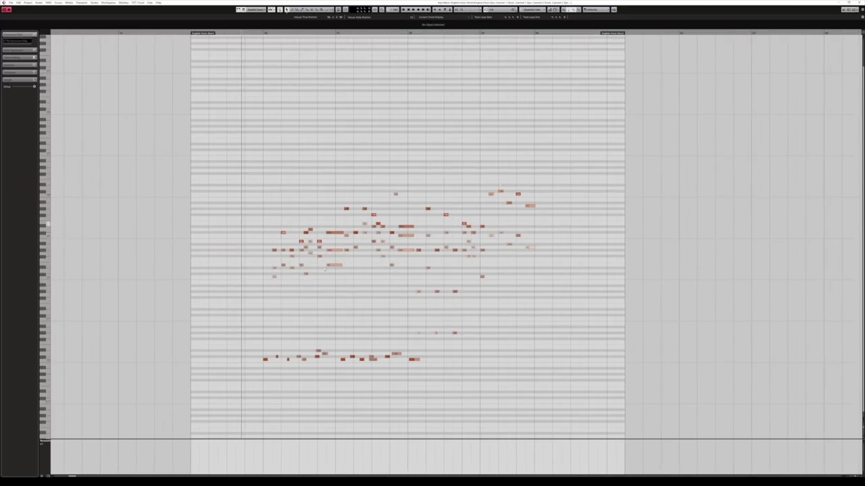
{"action": "left_click_drag", "start_coordinate": [450, 275], "coordinate": [427, 273]}
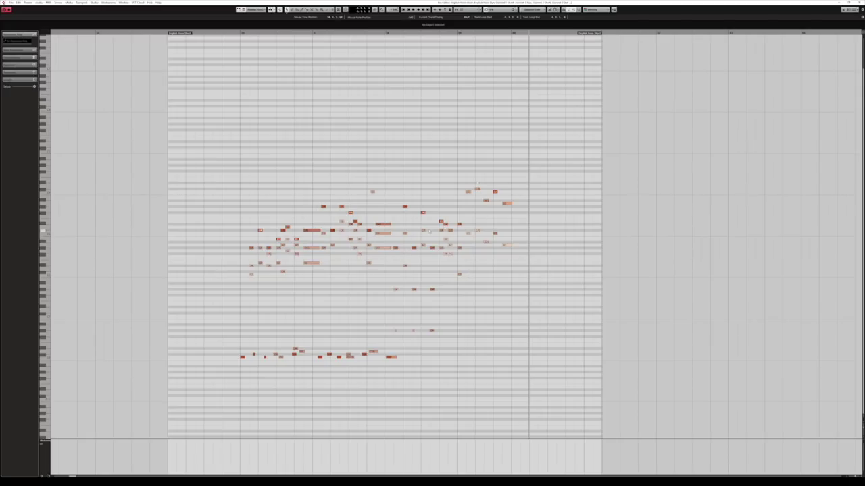
{"action": "key", "text": "KP_0"}
Step: Review the English Horn Short Notes, Long Notes and Dynamics articulations in HALion Sonic SE alongside the woodwind notes
{"action": "left_click_drag", "start_coordinate": [223, 329], "coordinate": [501, 392]}
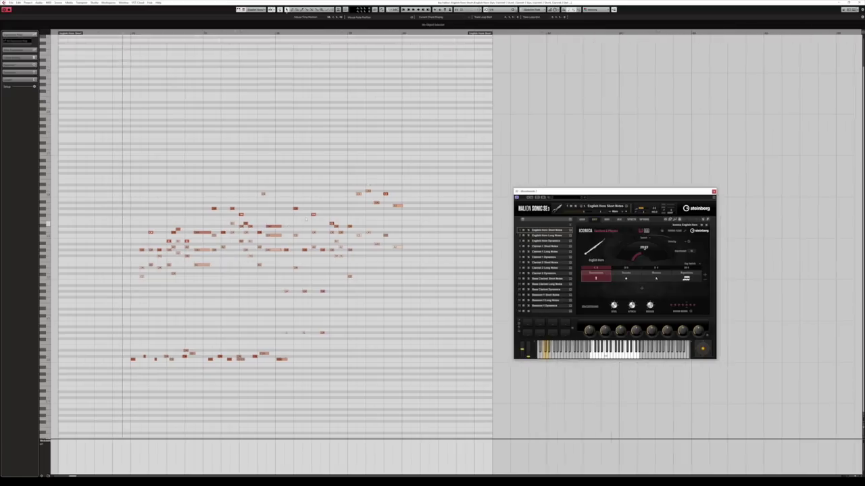
{"action": "left_click_drag", "start_coordinate": [473, 330], "coordinate": [496, 326]}
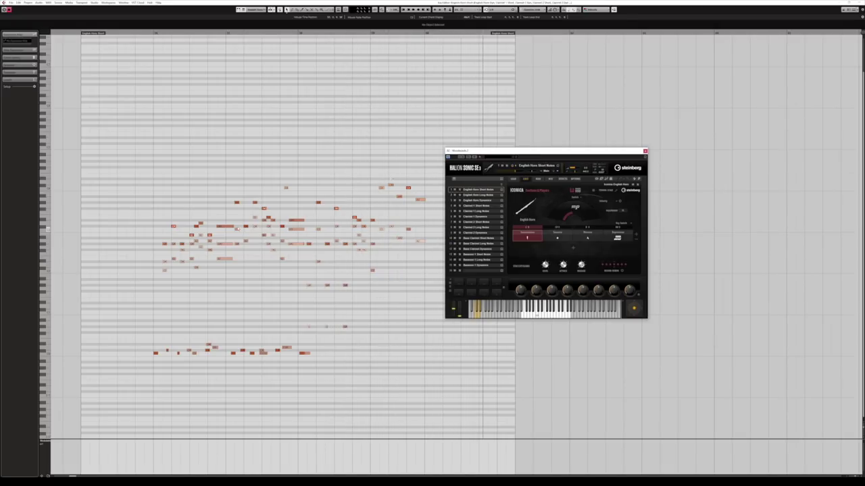
{"action": "left_click", "coordinate": [485, 195]}
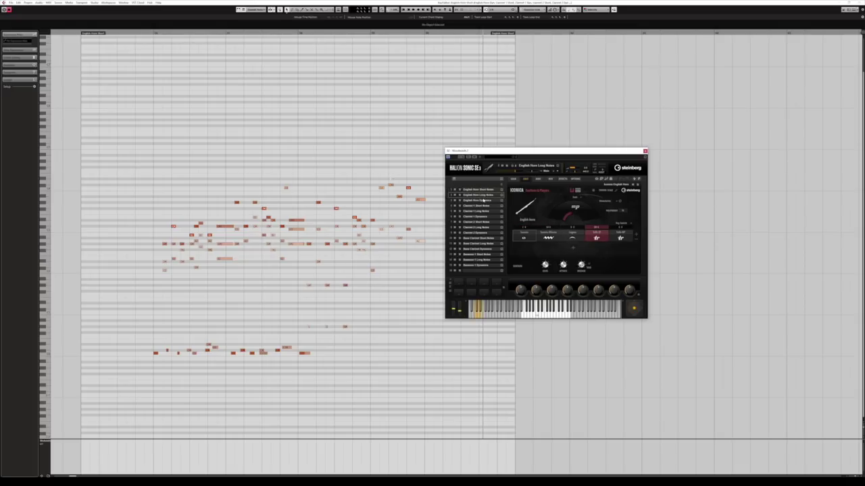
{"action": "left_click", "coordinate": [476, 200]}
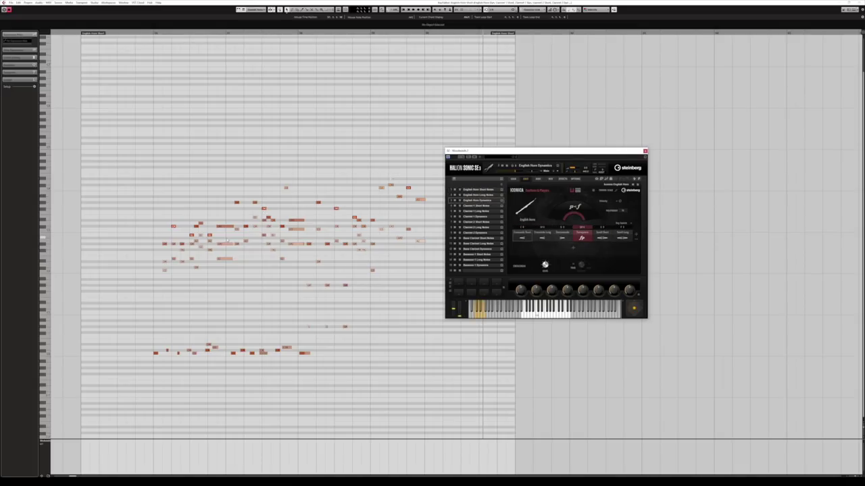
Step: Play the brass section parts in the Key Editor from just before their first notes to the end of the passage
{"action": "scroll", "coordinate": [325, 230], "scroll_direction": "right", "scroll_amount": 3}
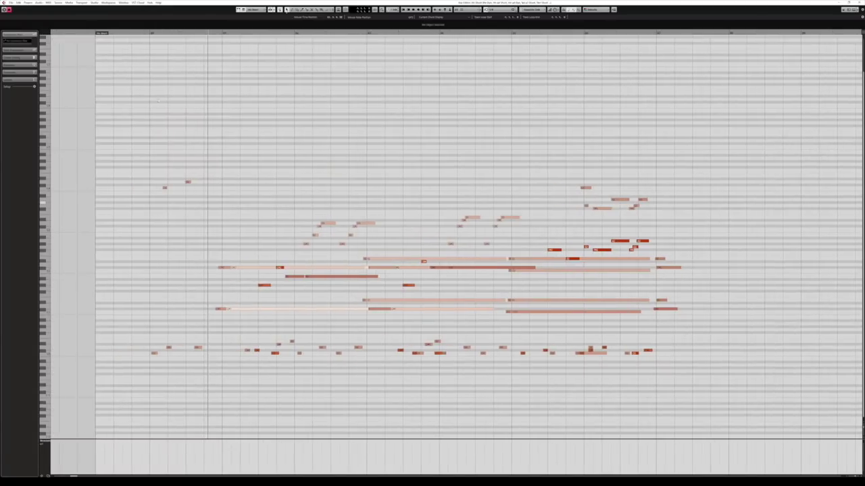
{"action": "left_click", "coordinate": [146, 33]}
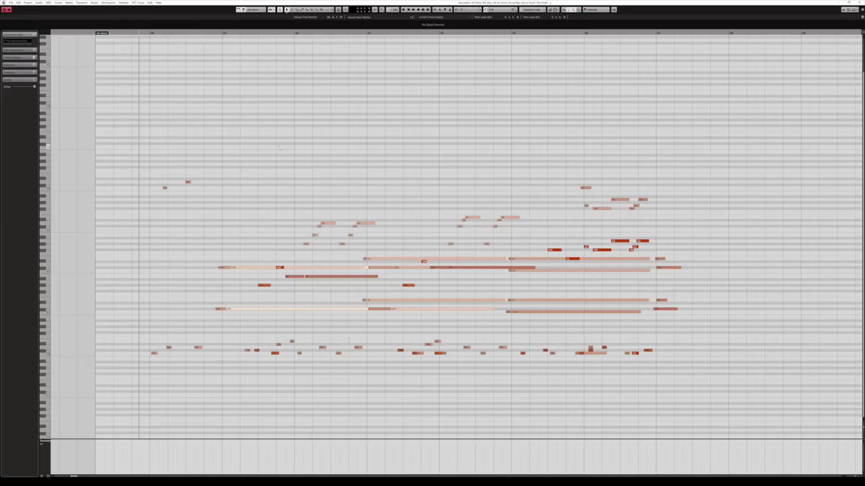
{"action": "key", "text": "space"}
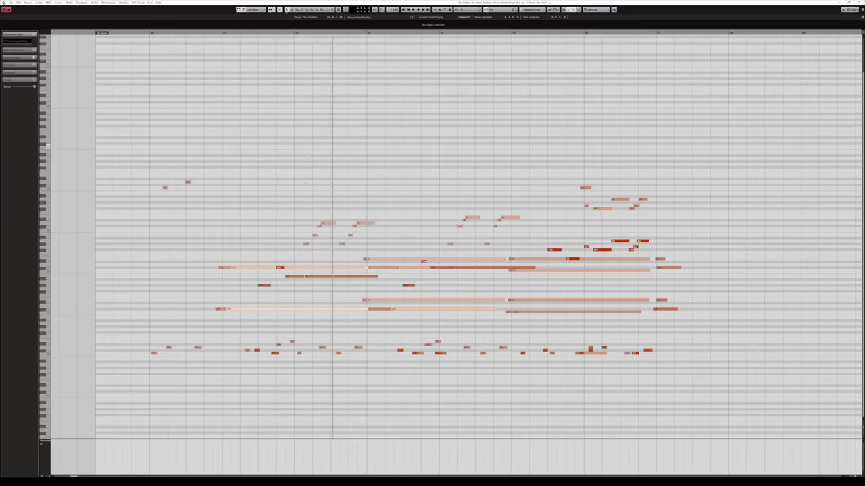
{"action": "left_click_drag", "start_coordinate": [475, 175], "coordinate": [394, 179]}
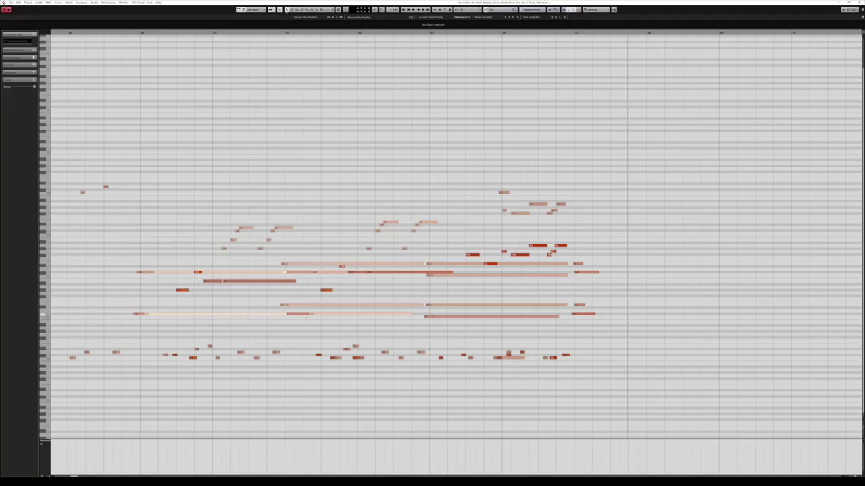
Step: Examine the dynamics curves of the individual brass parts by activating their sustained notes one after another
{"action": "left_click", "coordinate": [299, 273]}
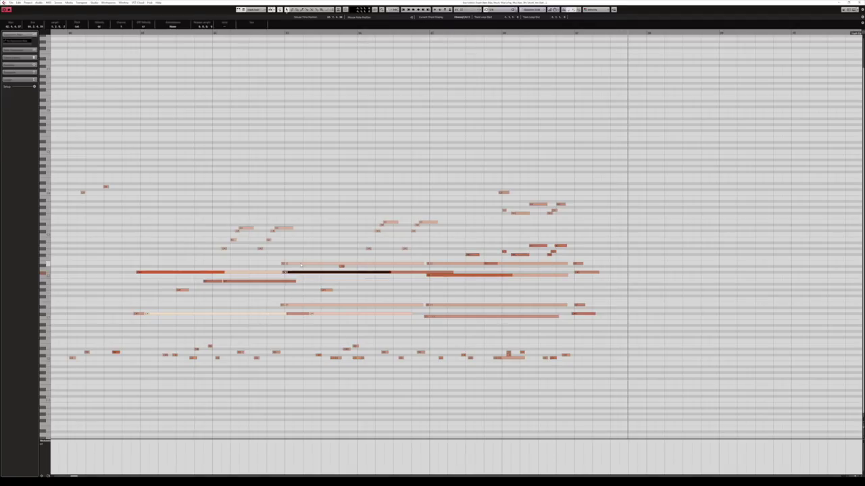
{"action": "left_click", "coordinate": [295, 264]}
{"action": "left_click", "coordinate": [280, 310]}
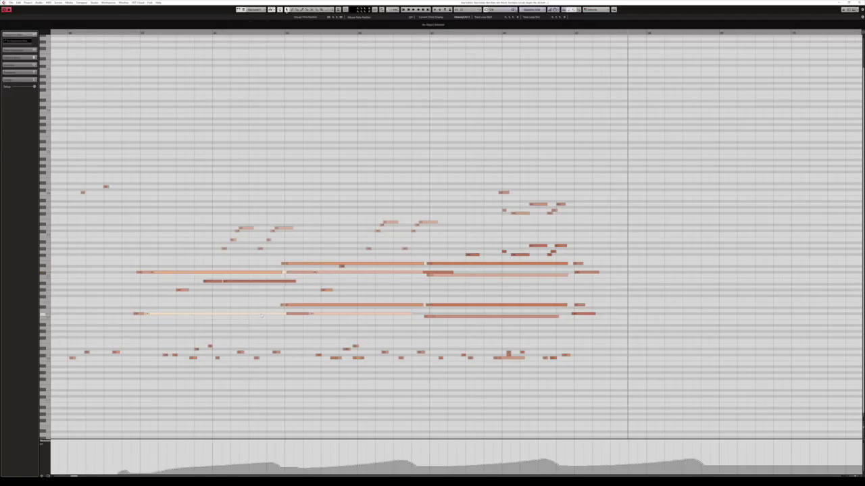
{"action": "left_click", "coordinate": [262, 314]}
{"action": "left_click", "coordinate": [340, 313]}
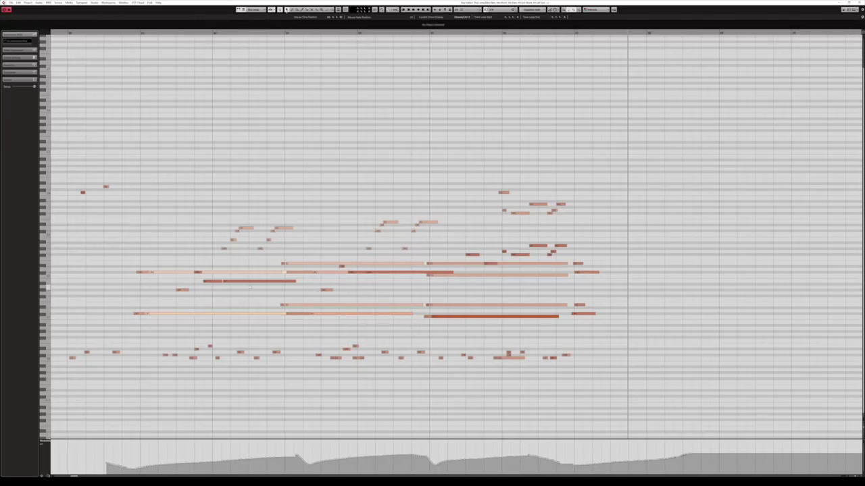
Step: Open the Hn Short, Hn Dyn, Hn a4 Short and Hn a4 Dyn parts together, cue playback before their first notes, and leave the editor
{"action": "key", "text": "Return"}
{"action": "left_click", "coordinate": [369, 252]}
{"action": "left_click_drag", "start_coordinate": [371, 250], "coordinate": [400, 297]}
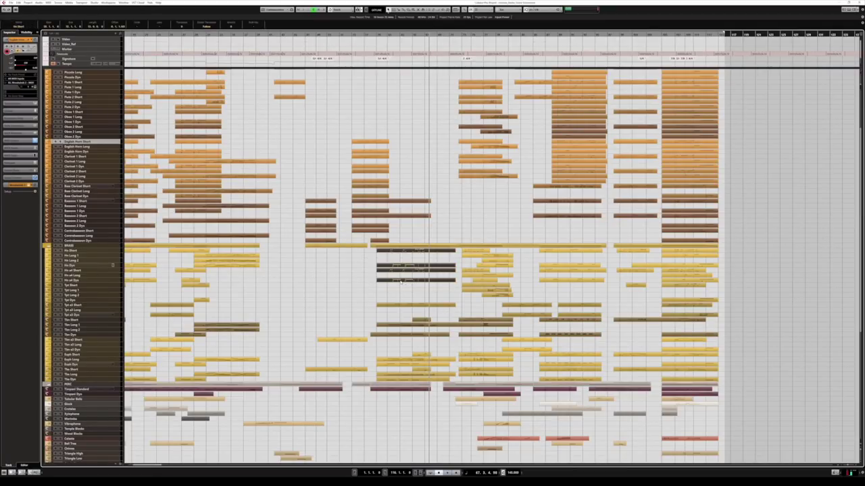
{"action": "key", "text": "Return"}
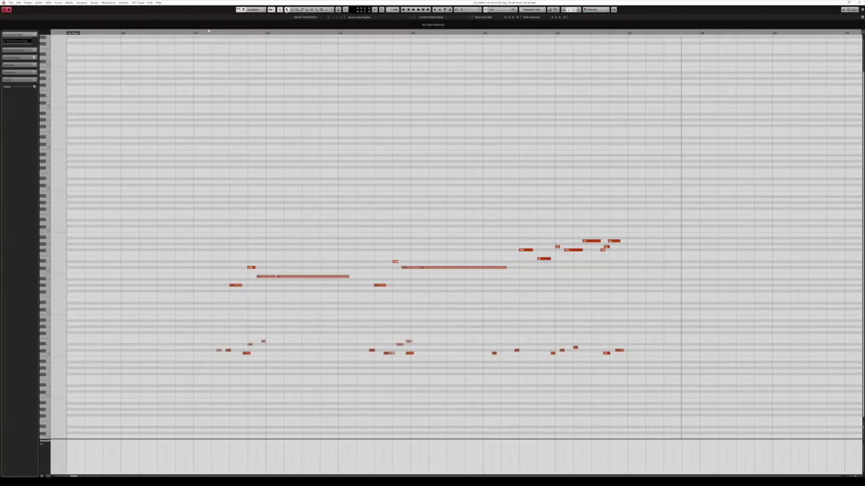
{"action": "left_click", "coordinate": [209, 31]}
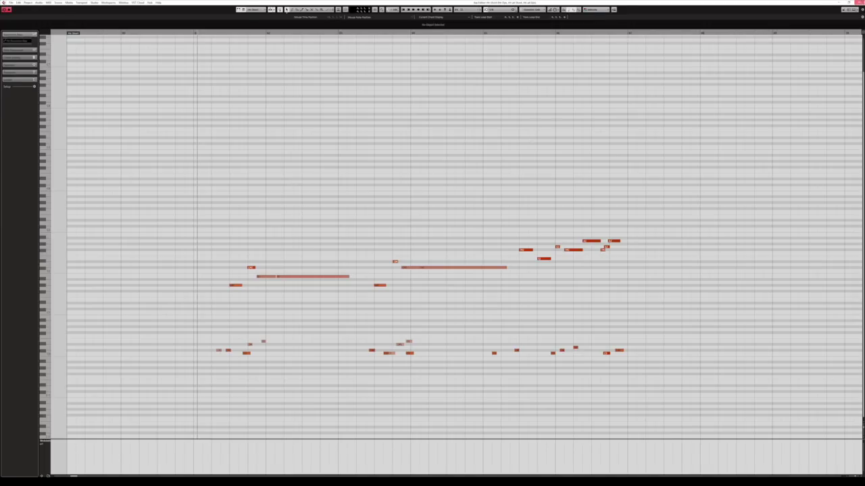
{"action": "key", "text": "Return"}
Step: Open only the Hn Short and Hn Dyn parts in the Key Editor and play the horn passage
{"action": "left_click", "coordinate": [375, 266]}
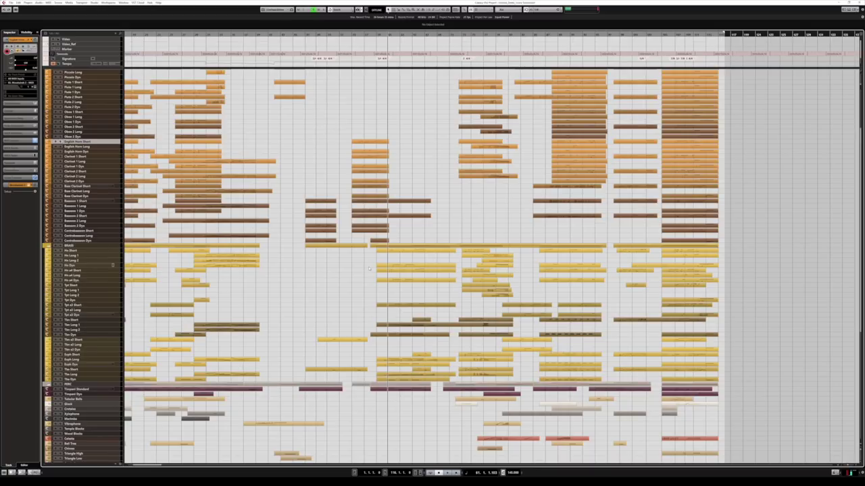
{"action": "left_click_drag", "start_coordinate": [369, 250], "coordinate": [387, 269]}
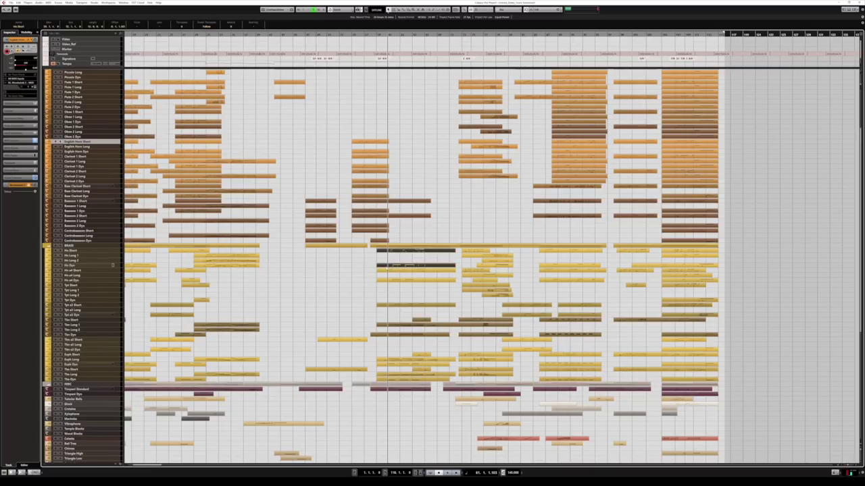
{"action": "double_click", "coordinate": [387, 265]}
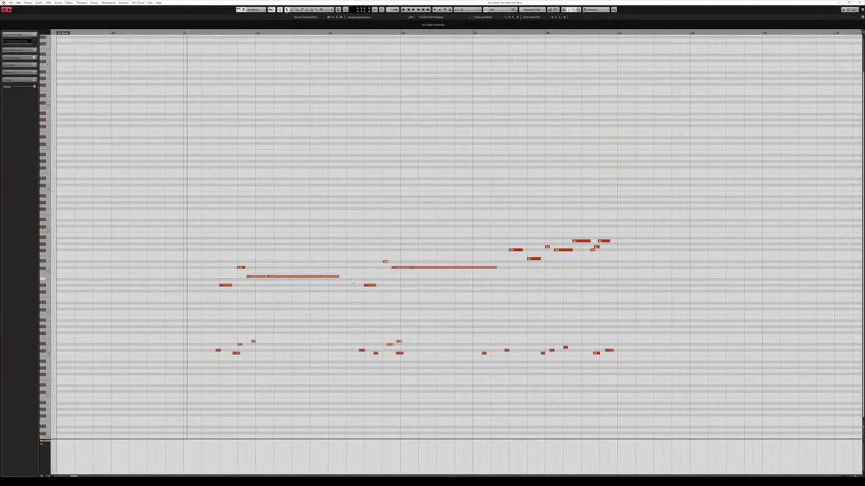
{"action": "key", "text": "space"}
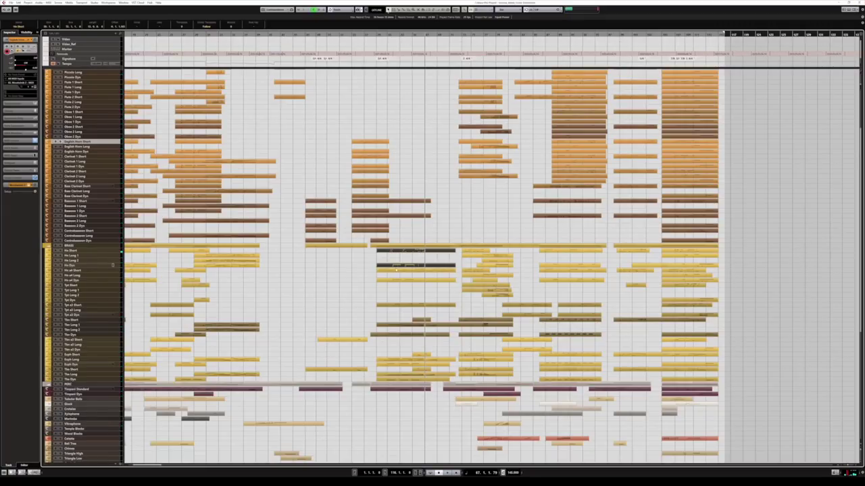
Step: Select the Hn a4 Short and Hn a4 Dyn parts of the same passage in the project
{"action": "left_click", "coordinate": [369, 273]}
{"action": "left_click_drag", "start_coordinate": [408, 293], "coordinate": [396, 281]}
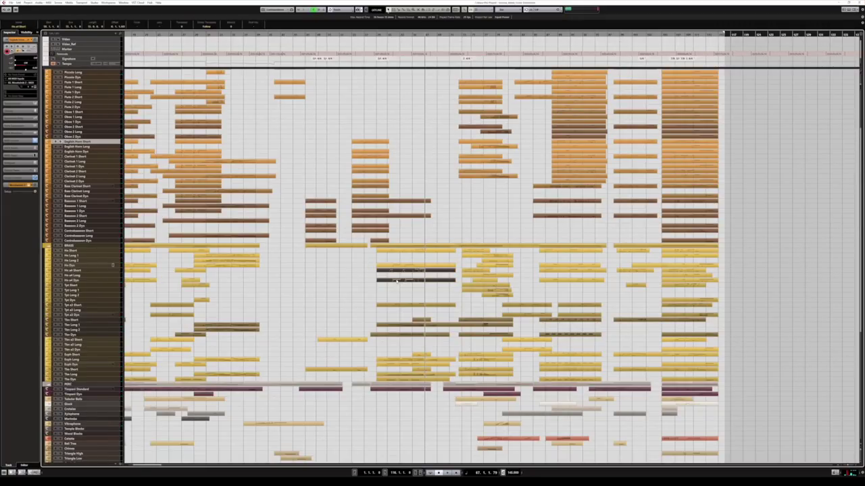
Step: Open the string parts together in the Key Editor and make each instrument's line active in turn to examine its notes
{"action": "key", "text": "ctrl+e"}
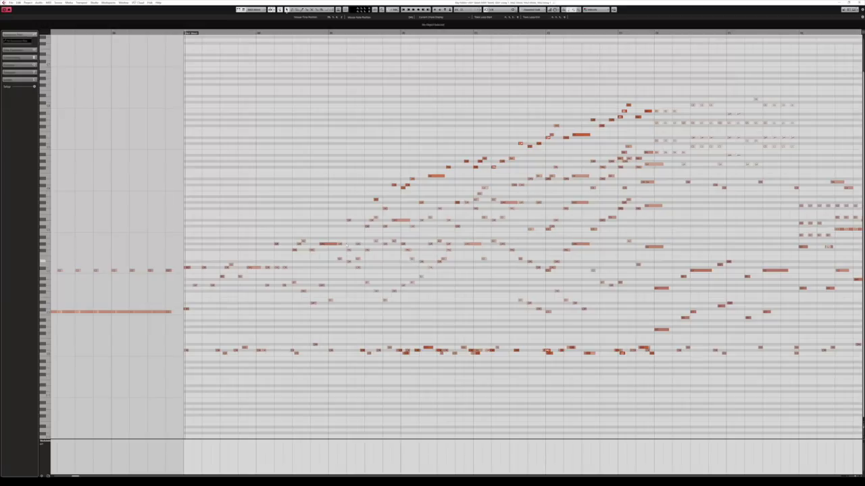
{"action": "left_click", "coordinate": [175, 34]}
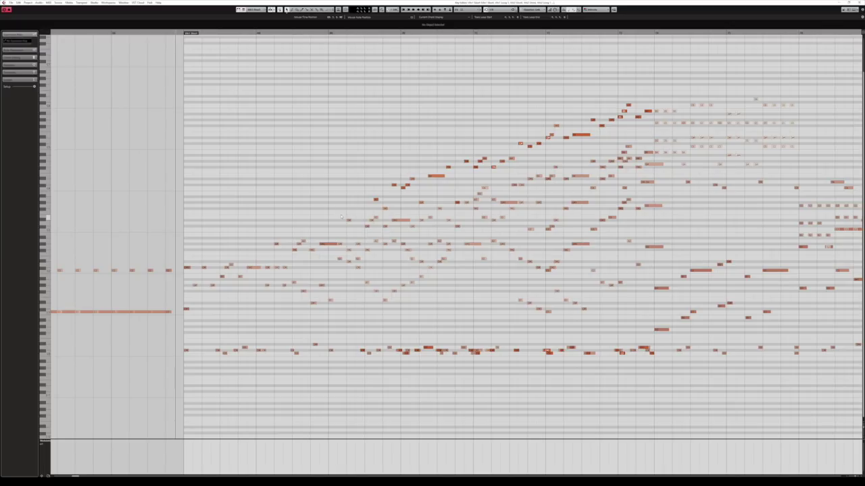
{"action": "left_click", "coordinate": [254, 268]}
{"action": "left_click", "coordinate": [259, 284]}
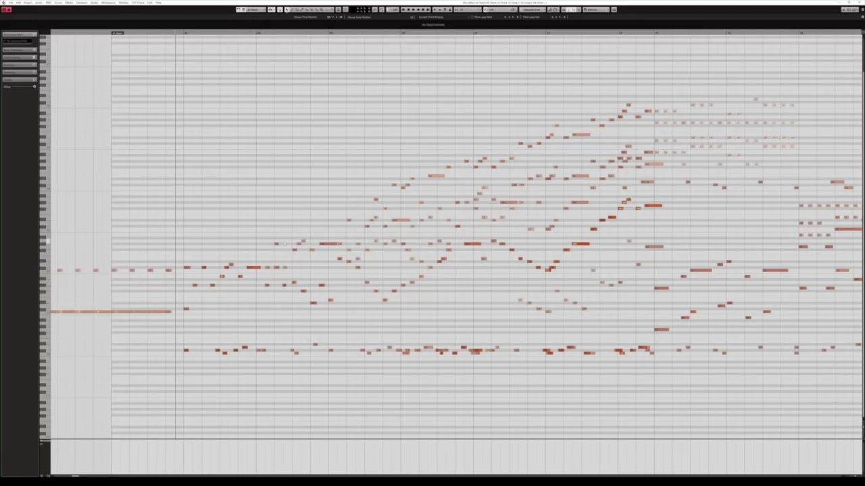
{"action": "left_click", "coordinate": [276, 243]}
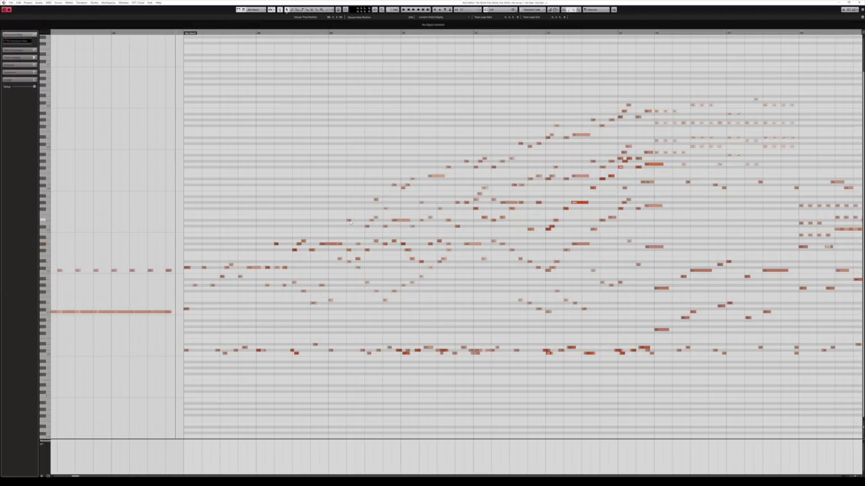
{"action": "left_click", "coordinate": [375, 200]}
{"action": "left_click", "coordinate": [385, 168]}
{"action": "left_click", "coordinate": [611, 285]}
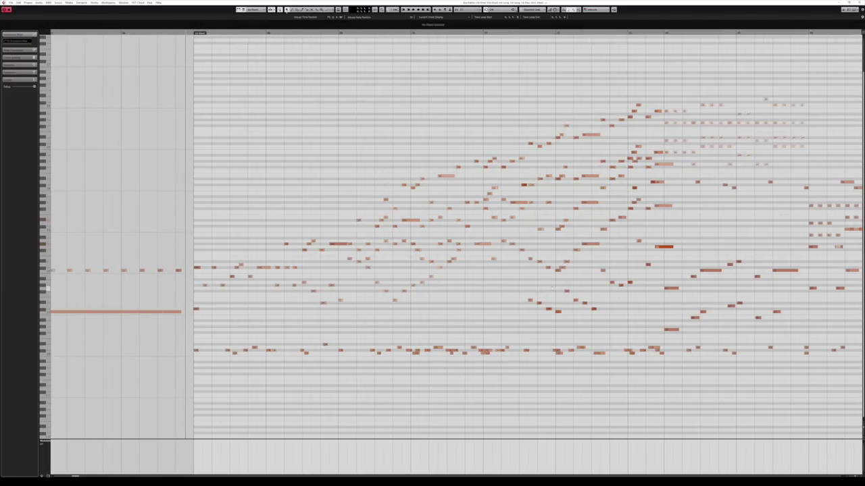
Step: Play the rising string passage through and return the playhead to the start position just before it
{"action": "key", "text": "space"}
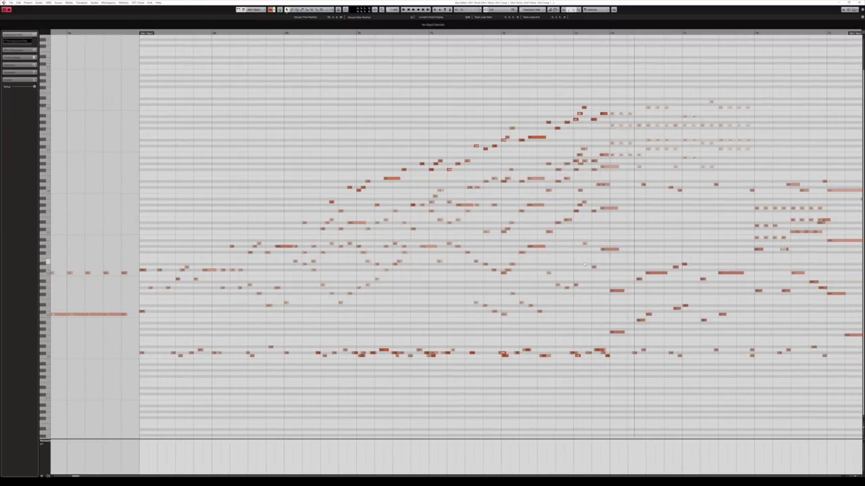
{"action": "key", "text": "space"}
{"action": "key", "text": "KP_0"}
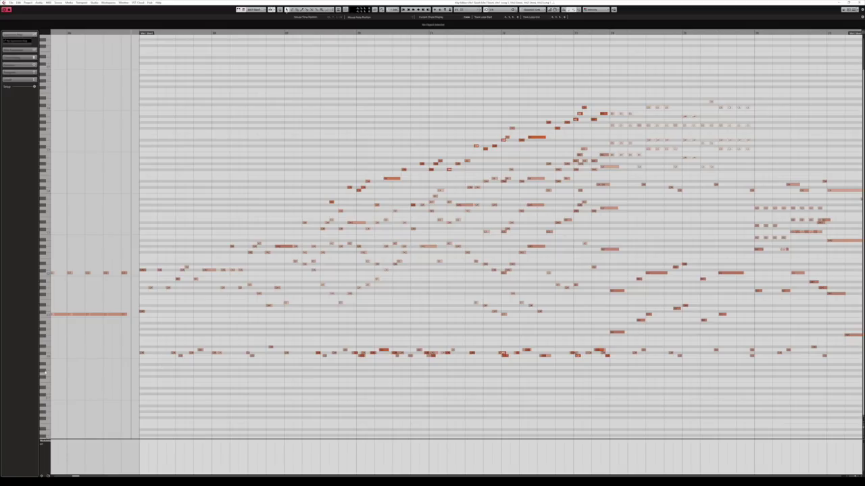
Step: Bring up the HALion Sonic SE window with the Violins I Short Notes patch and place it clear of the passage's opening notes
{"action": "double_click", "coordinate": [178, 280]}
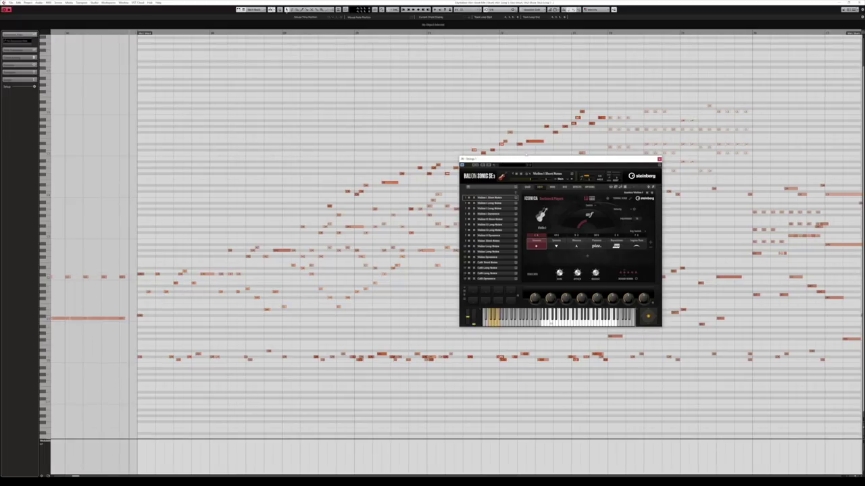
{"action": "left_click_drag", "start_coordinate": [526, 156], "coordinate": [562, 137]}
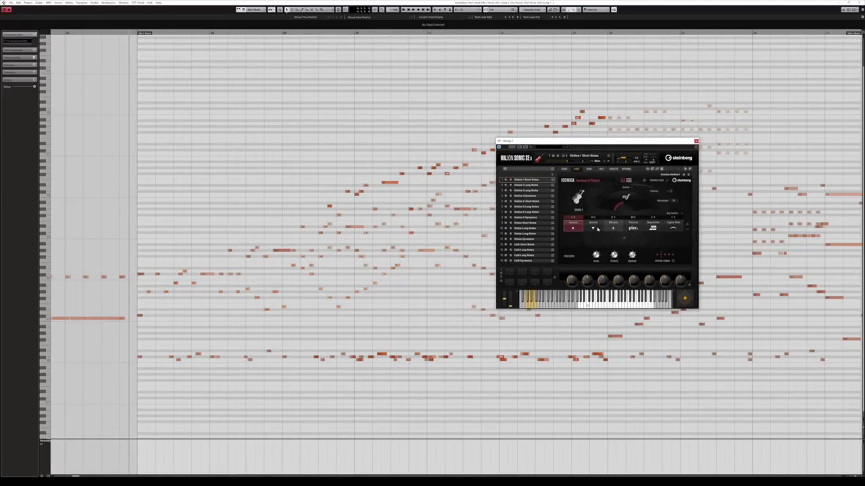
{"action": "left_click_drag", "start_coordinate": [179, 288], "coordinate": [205, 289]}
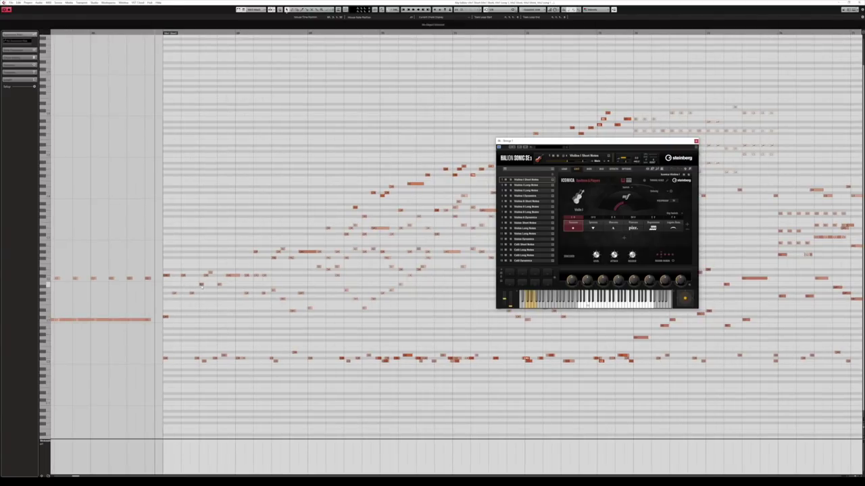
Step: Play the string passage from its beginning and watch the articulation and dynamic switching in the Violins I Short Notes patch
{"action": "left_click", "coordinate": [201, 285]}
{"action": "left_click", "coordinate": [208, 246]}
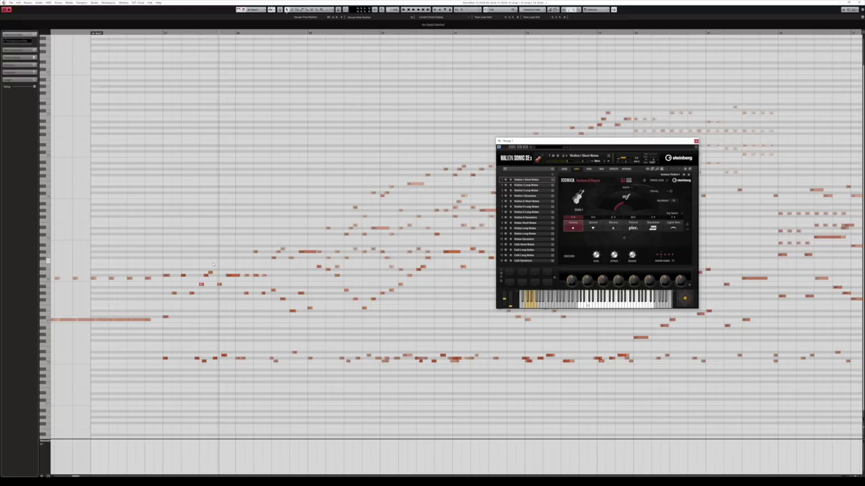
{"action": "left_click", "coordinate": [161, 33]}
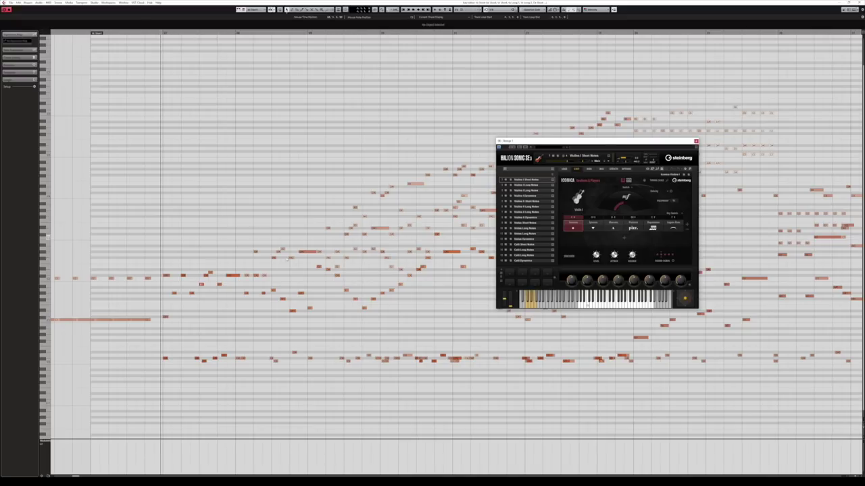
{"action": "left_click_drag", "start_coordinate": [274, 258], "coordinate": [223, 259]}
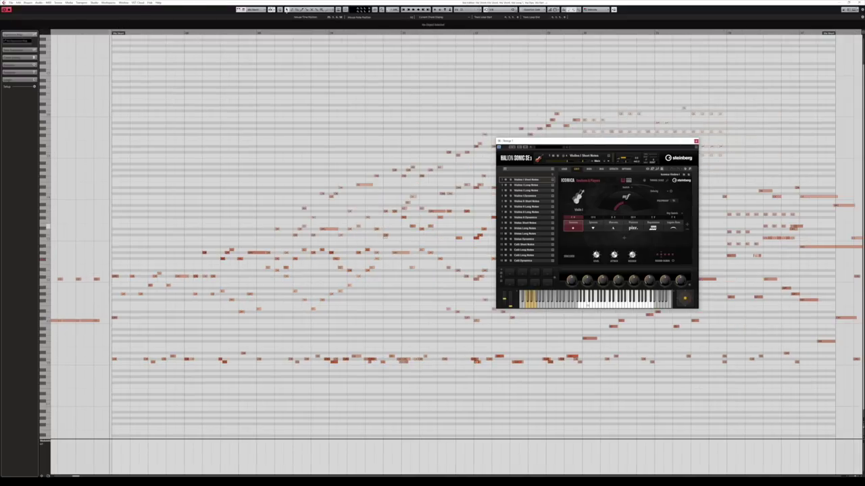
{"action": "left_click_drag", "start_coordinate": [398, 238], "coordinate": [355, 239]}
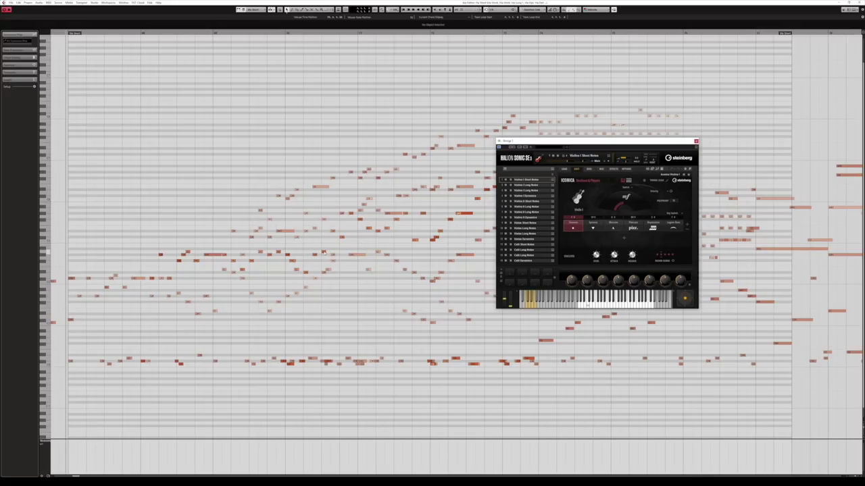
{"action": "left_click_drag", "start_coordinate": [251, 268], "coordinate": [265, 271]}
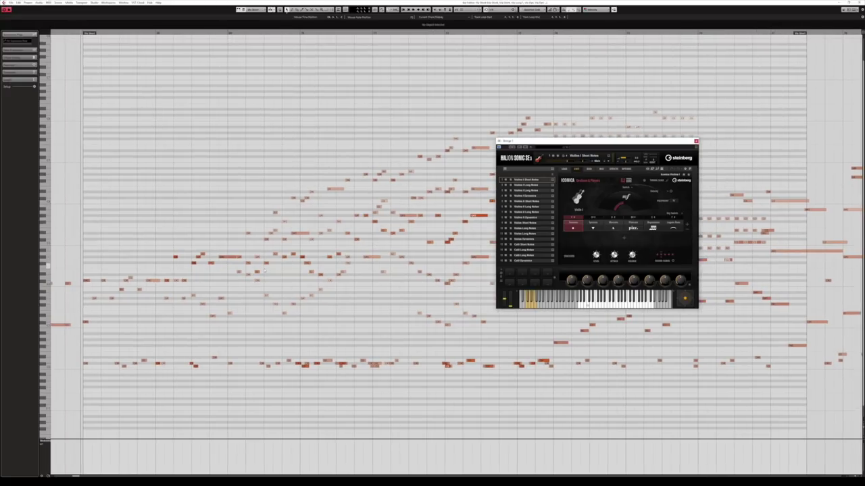
{"action": "key", "text": "space"}
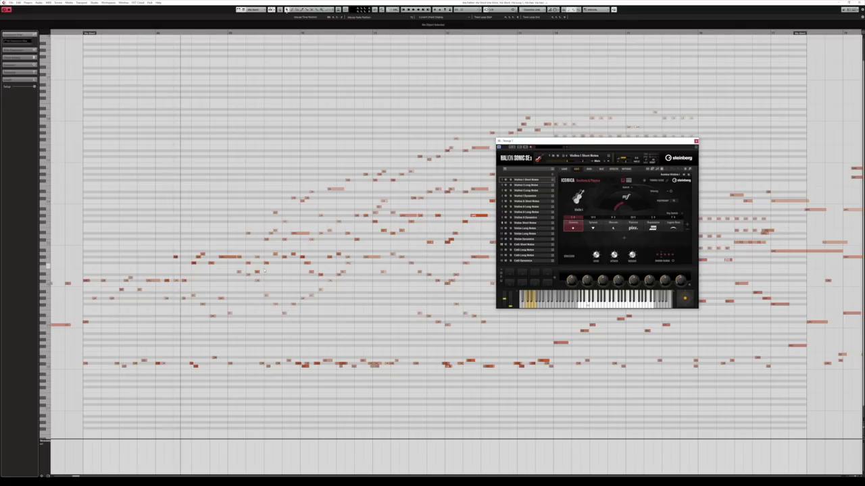
{"action": "scroll", "coordinate": [360, 270], "scroll_direction": "right", "scroll_amount": 3}
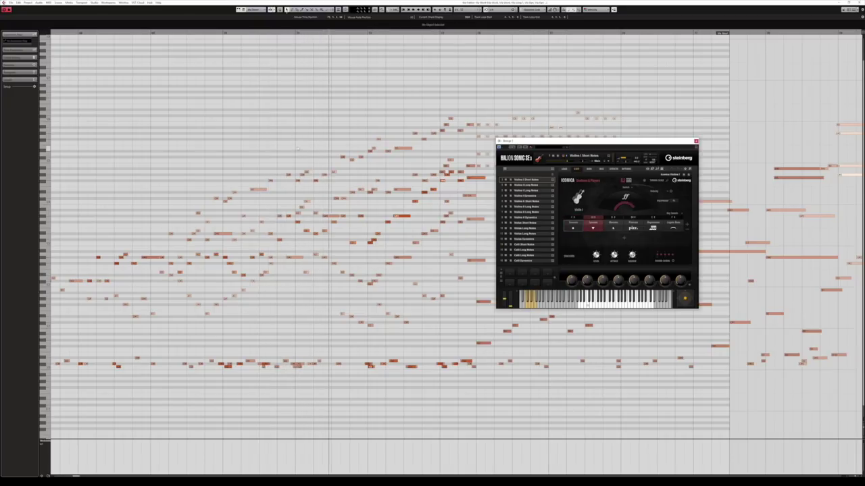
Step: Open only the Vln1 Short part in the Key Editor and mute all its low key-switch notes except the first
{"action": "key", "text": "Return"}
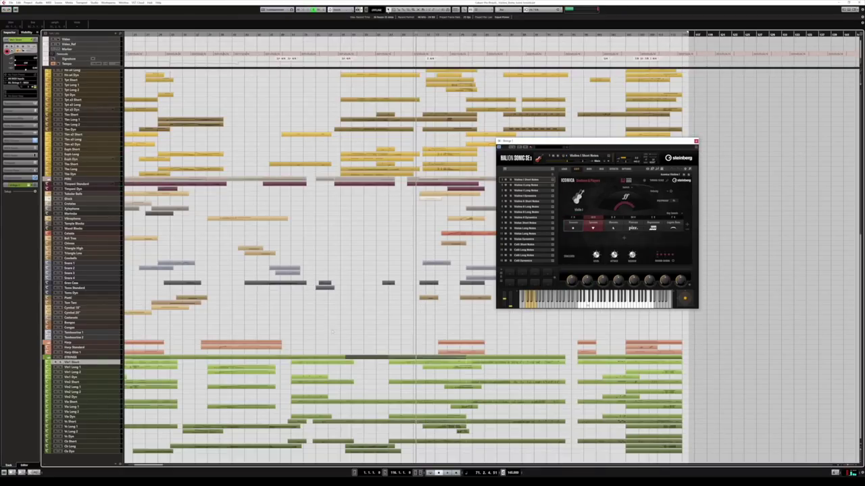
{"action": "double_click", "coordinate": [401, 362]}
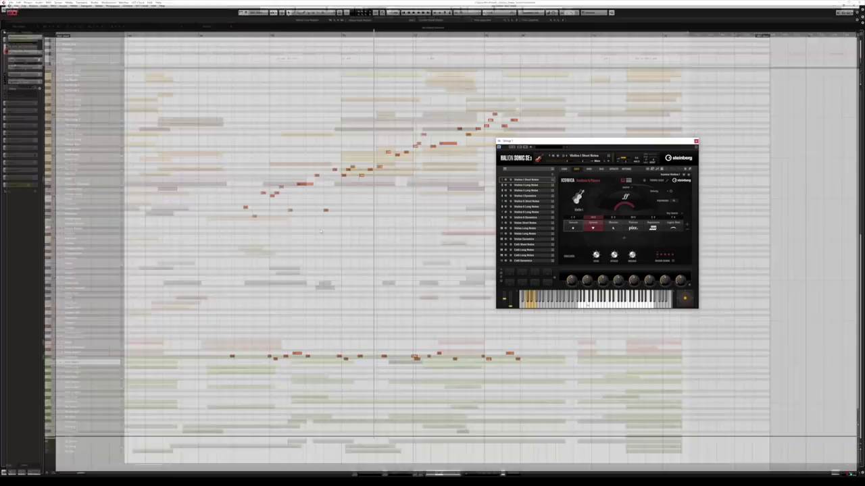
{"action": "key", "text": "7"}
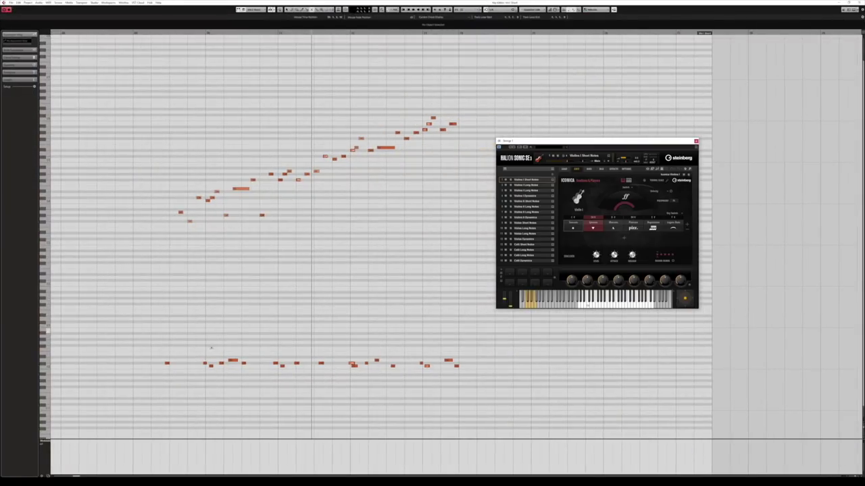
{"action": "left_click_drag", "start_coordinate": [192, 340], "coordinate": [518, 401]}
{"action": "key", "text": "1"}
Step: Play the Vln1 Short passage from just before its first note with the key switches muted
{"action": "left_click_drag", "start_coordinate": [156, 35], "coordinate": [150, 36]}
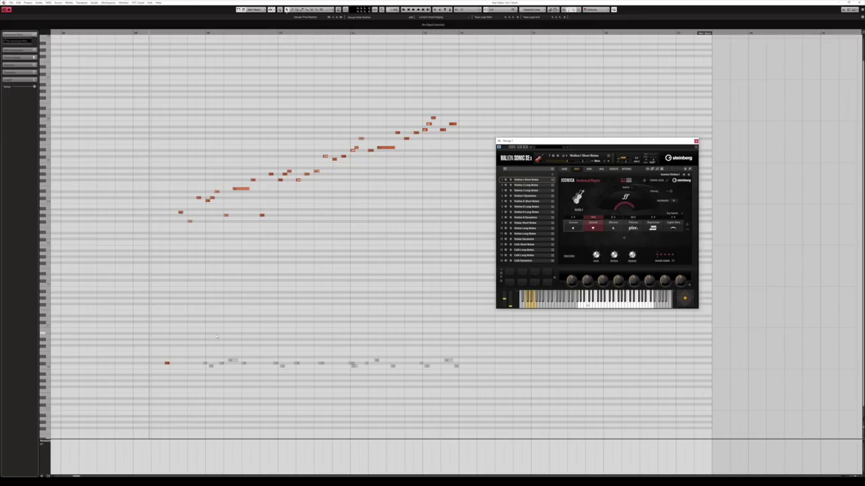
{"action": "key", "text": "space"}
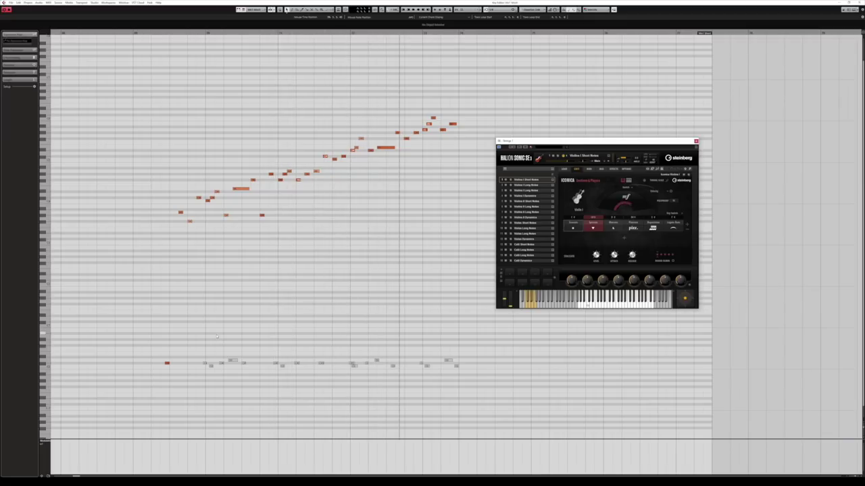
{"action": "key", "text": "space"}
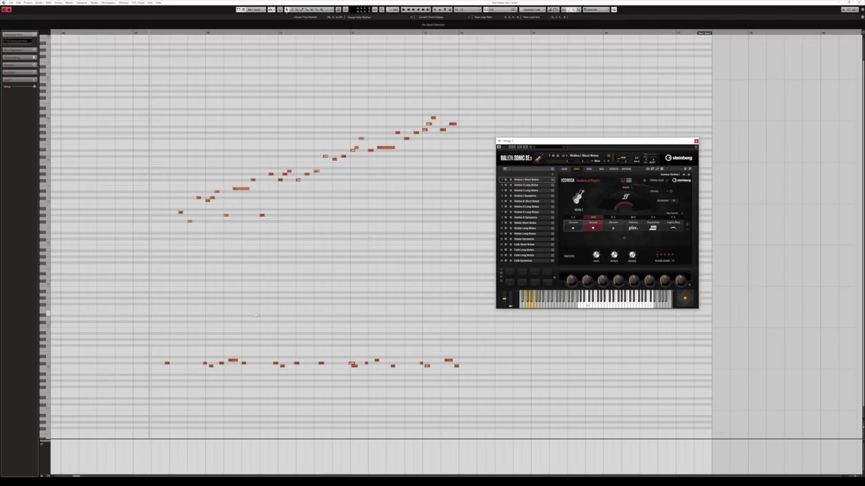
Step: Select the low key-switch notes after the first one, play the Vln1 Short passage for comparison, and clear the selection
{"action": "left_click_drag", "start_coordinate": [189, 347], "coordinate": [304, 376]}
{"action": "key", "text": "space"}
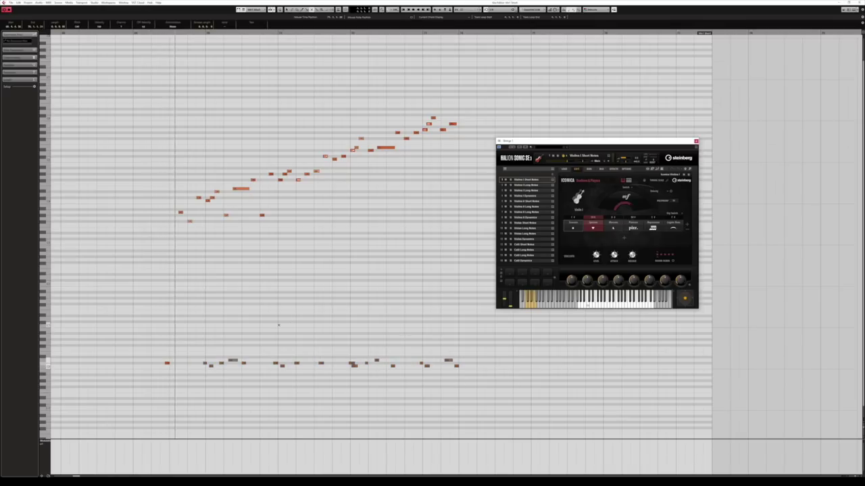
{"action": "left_click_drag", "start_coordinate": [195, 339], "coordinate": [577, 382]}
{"action": "key", "text": "space"}
{"action": "key", "text": "space"}
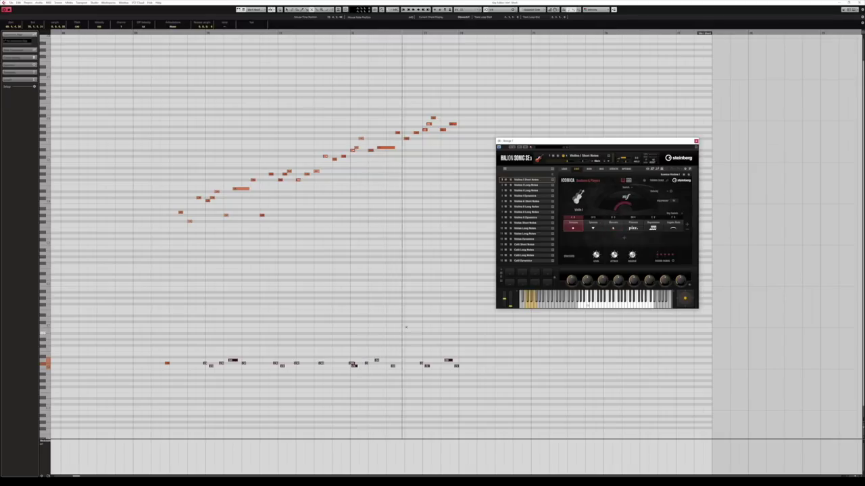
{"action": "left_click", "coordinate": [378, 303]}
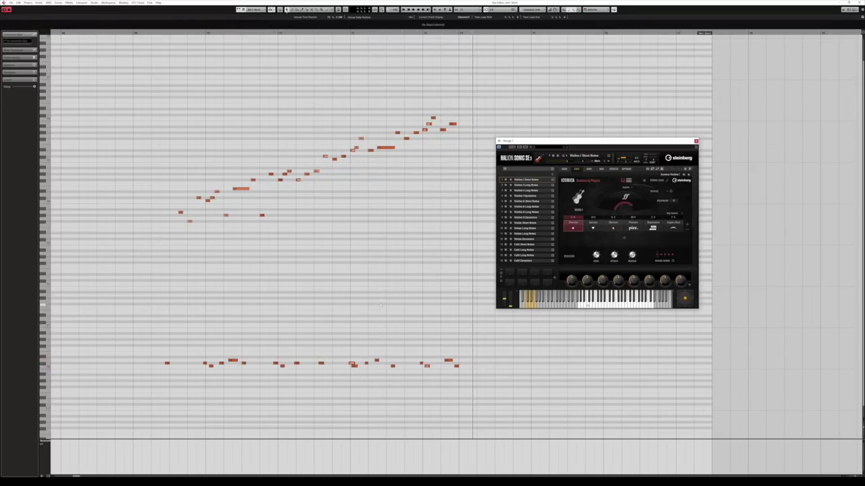
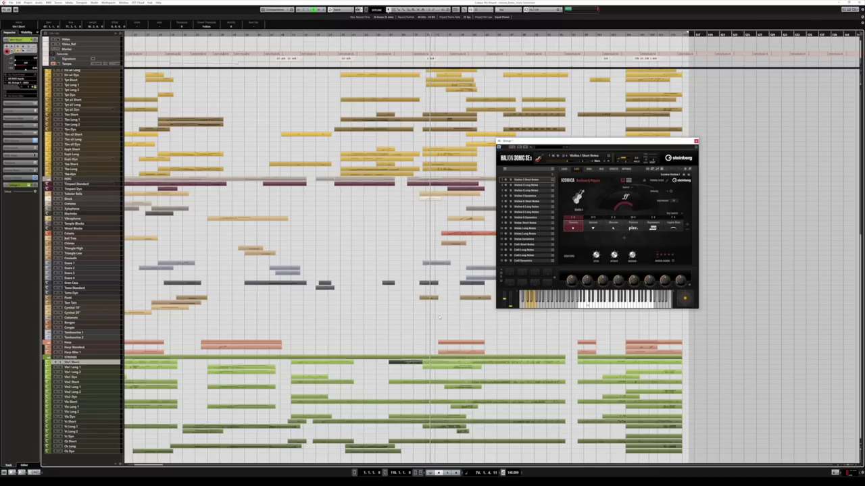
Step: Review the Vln1 Short notes once more, then look over the woodwind, brass, percussion and string tracks in the arrangement
{"action": "key", "text": "Return"}
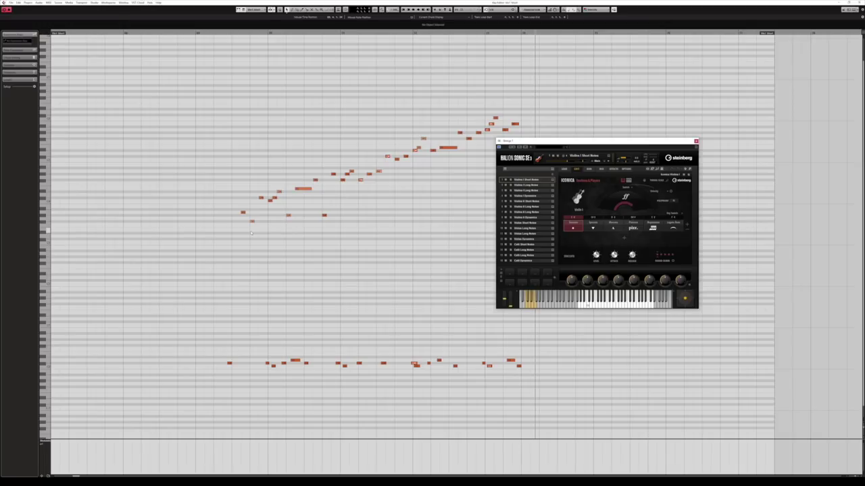
{"action": "key", "text": "Return"}
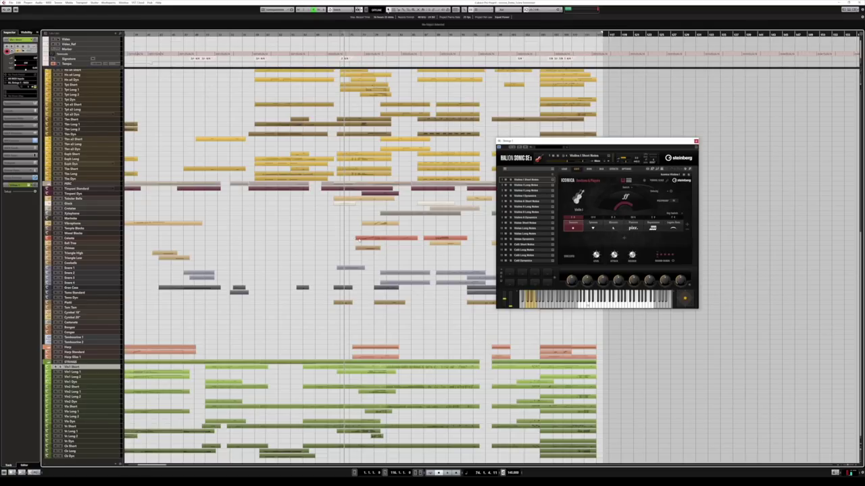
{"action": "scroll", "coordinate": [358, 239], "scroll_direction": "up", "scroll_amount": 5}
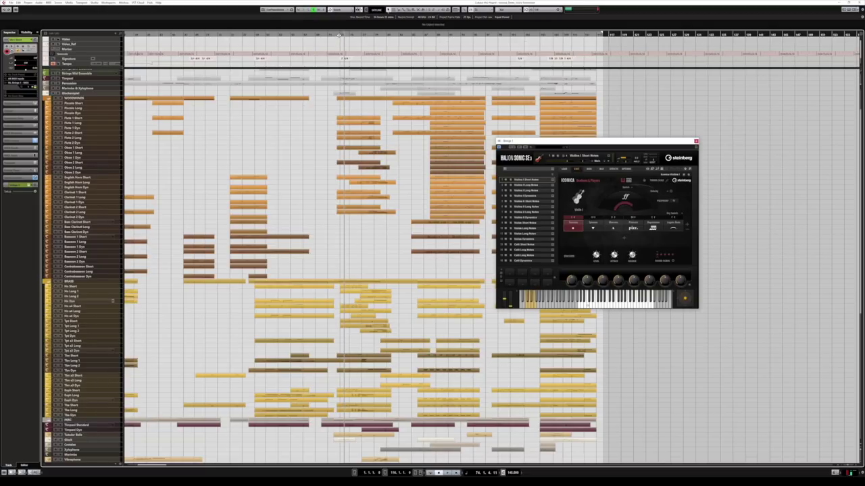
{"action": "scroll", "coordinate": [384, 215], "scroll_direction": "down", "scroll_amount": 5}
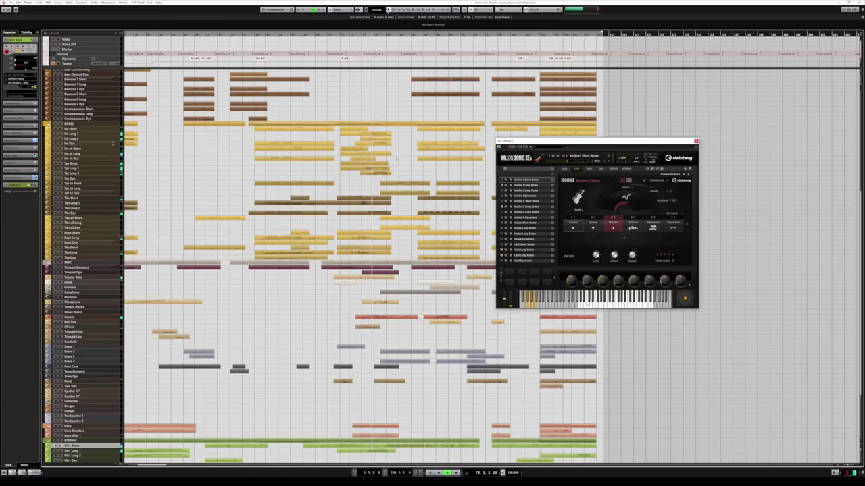
{"action": "scroll", "coordinate": [396, 159], "scroll_direction": "down", "scroll_amount": 5}
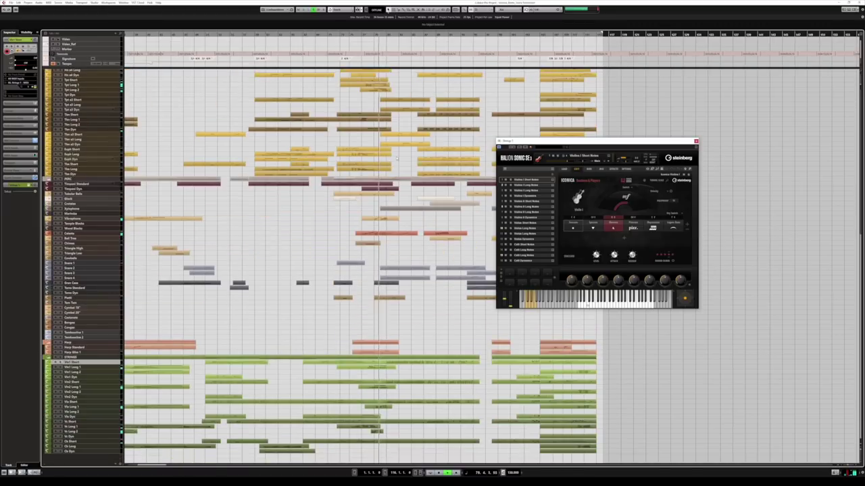
{"action": "scroll", "coordinate": [396, 159], "scroll_direction": "up", "scroll_amount": 5}
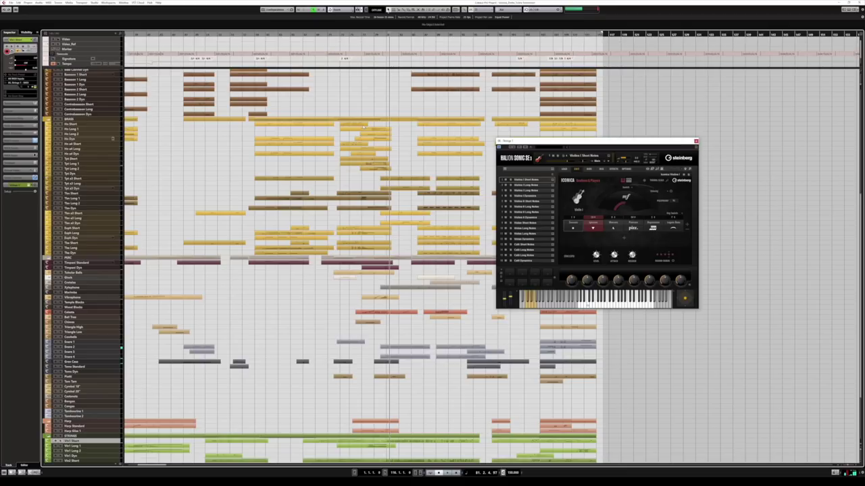
Step: Open the brass folder's section near bar 75 in the Key Editor, place the playhead just before its first notes, and close the editor
{"action": "left_click", "coordinate": [349, 119]}
{"action": "double_click", "coordinate": [349, 120]}
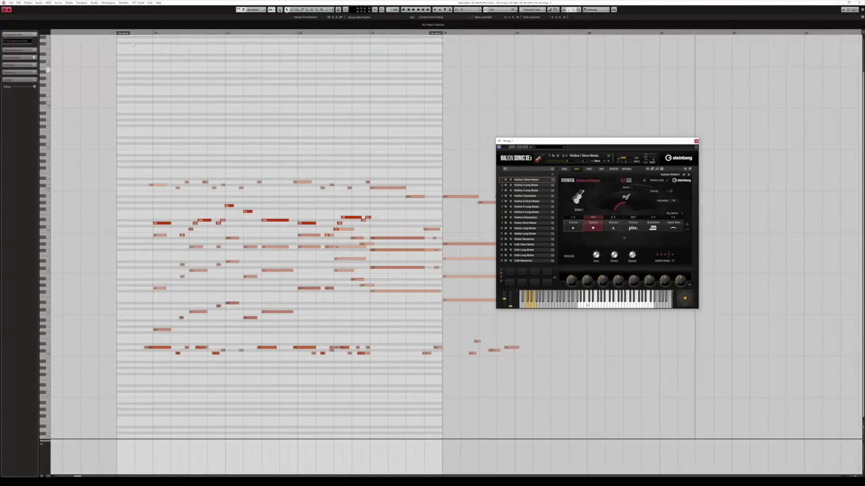
{"action": "left_click", "coordinate": [144, 33]}
{"action": "key", "text": "Return"}
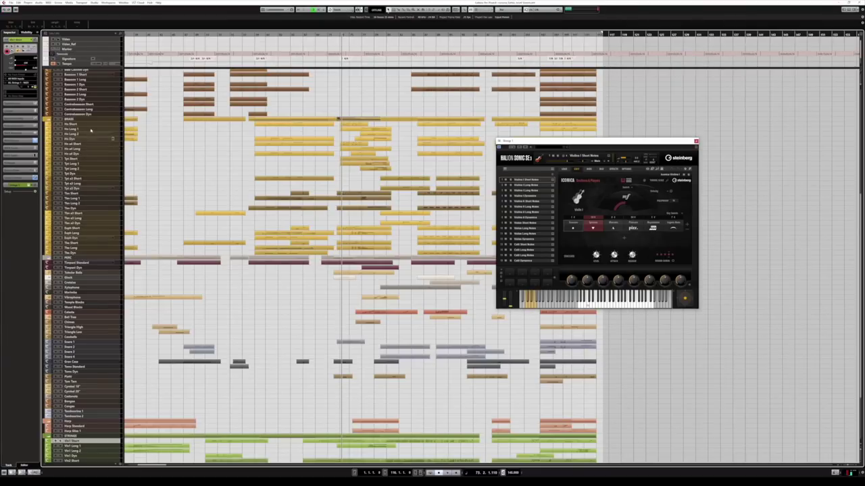
Step: Open the Hn Short track's instrument window and display the brass section near bar 75 in the Key Editor
{"action": "left_click", "coordinate": [86, 125]}
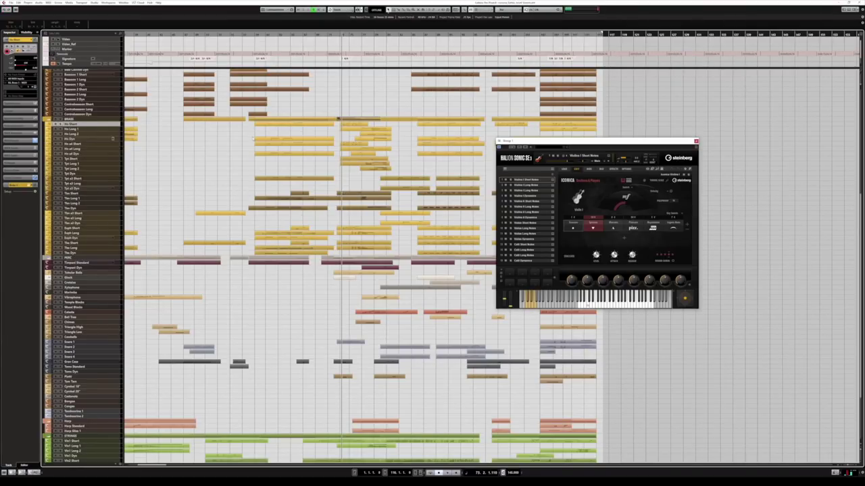
{"action": "left_click", "coordinate": [34, 86]}
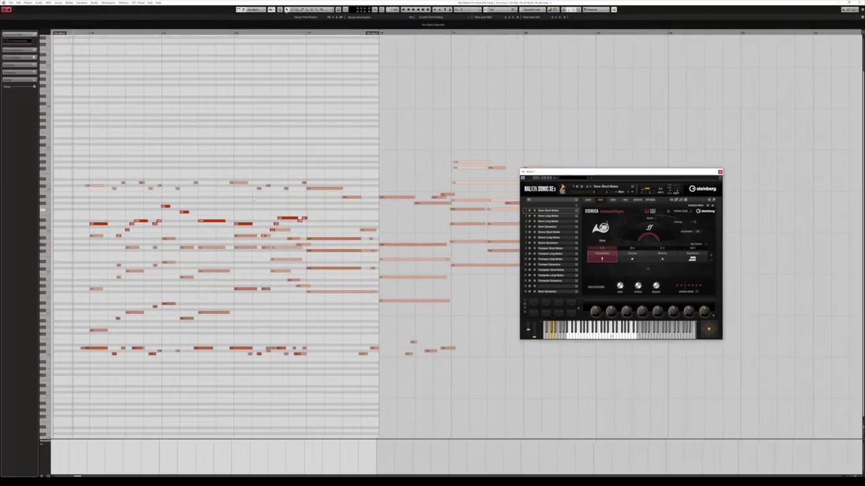
{"action": "scroll", "coordinate": [264, 184], "scroll_direction": "left", "scroll_amount": 3}
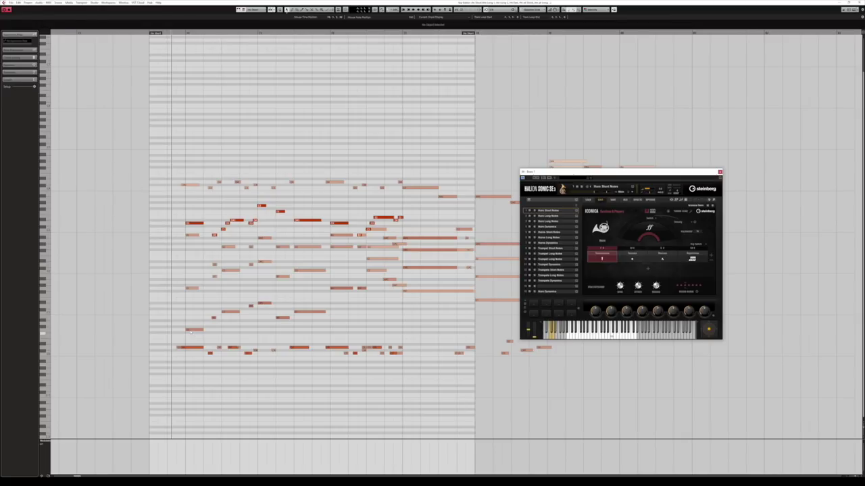
Step: Examine the layered brass notes in the Key Editor, then the horn notes alone, and play them from just before the first note
{"action": "left_click", "coordinate": [194, 329]}
{"action": "left_click", "coordinate": [193, 309]}
{"action": "left_click", "coordinate": [193, 288]}
{"action": "left_click", "coordinate": [220, 301]}
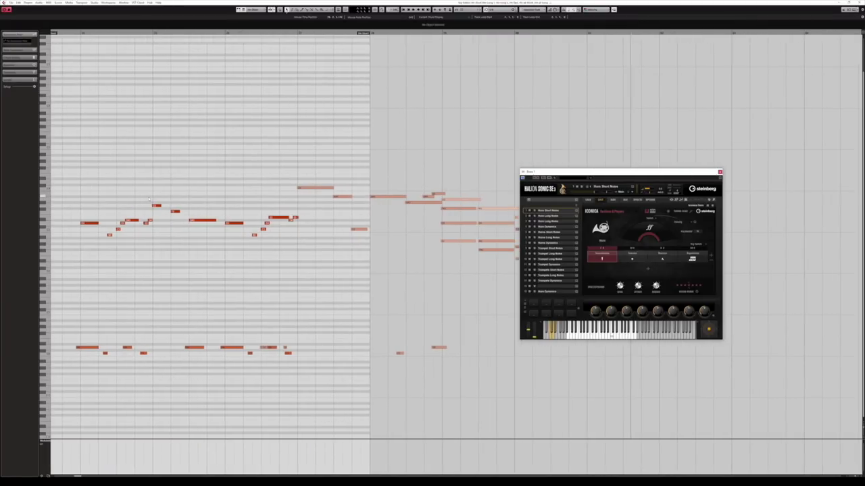
{"action": "left_click", "coordinate": [94, 35]}
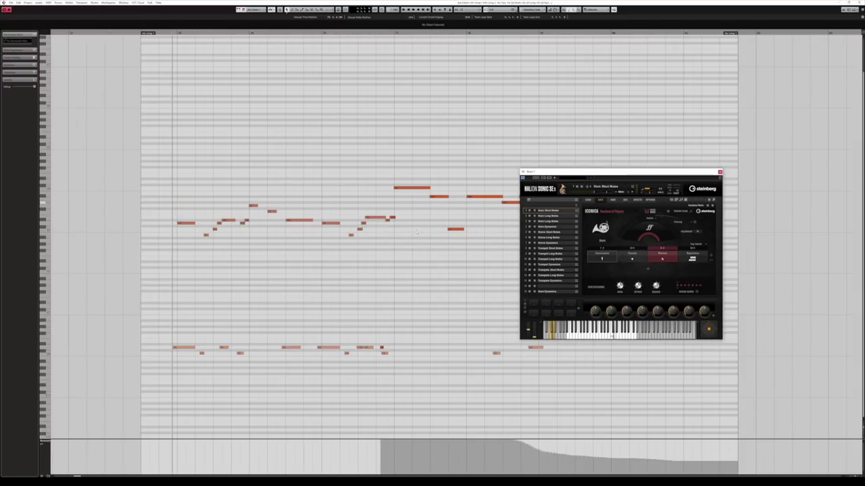
Step: Move the horn instrument window clear of the notes and play the sustained part of the horn melody
{"action": "scroll", "coordinate": [408, 231], "scroll_direction": "right", "scroll_amount": 3}
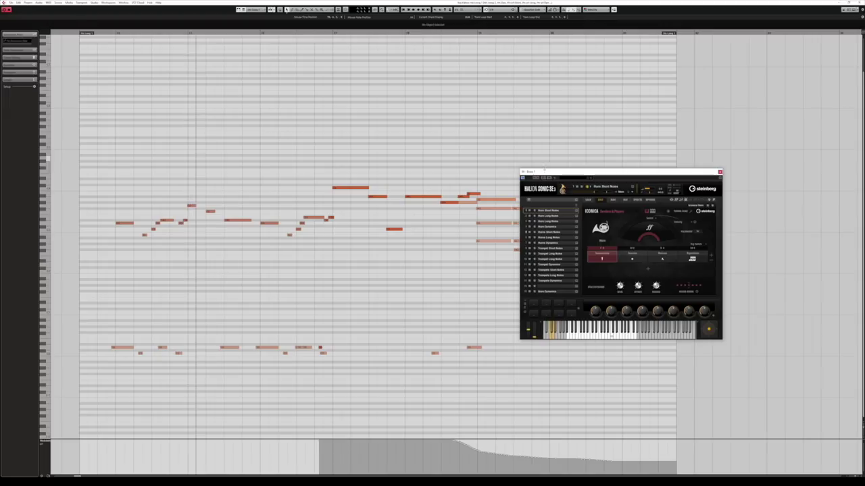
{"action": "left_click_drag", "start_coordinate": [539, 175], "coordinate": [591, 119]}
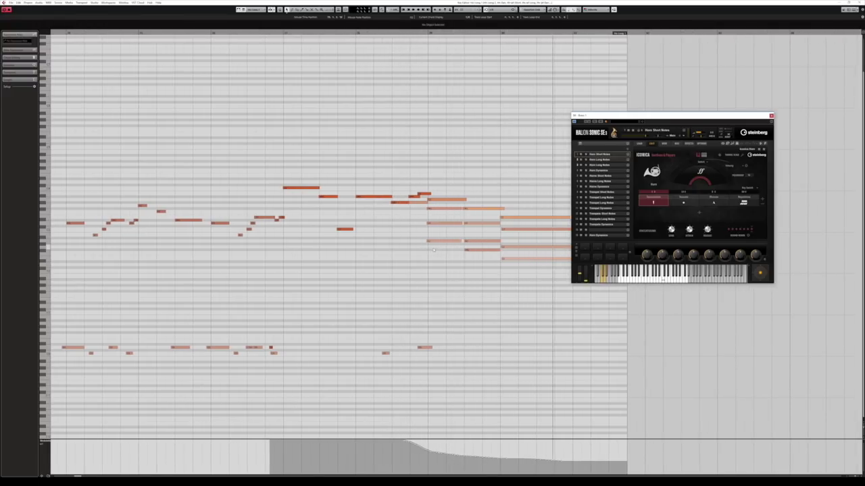
{"action": "key", "text": "space"}
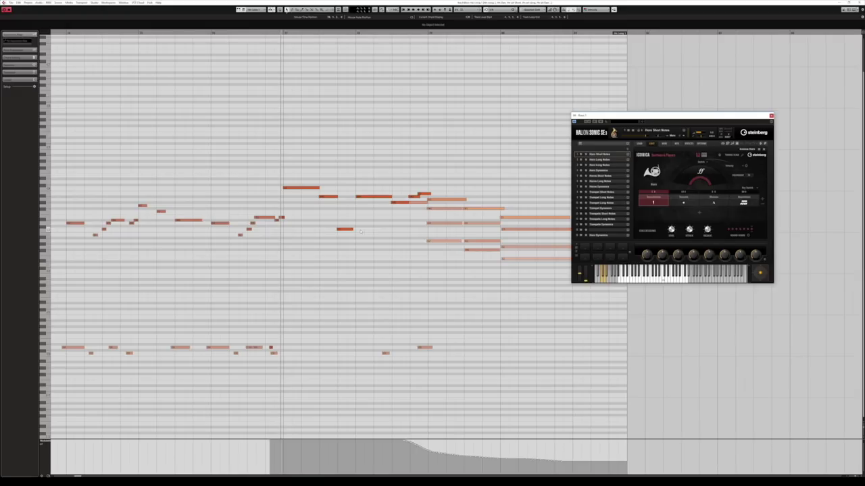
Step: Try overlapping the low horn note with the following long note, and play the passage with and without the overlap
{"action": "left_click_drag", "start_coordinate": [352, 230], "coordinate": [355, 230]}
{"action": "left_click_drag", "start_coordinate": [358, 197], "coordinate": [354, 196]}
{"action": "left_click", "coordinate": [358, 217]}
{"action": "key", "text": "space"}
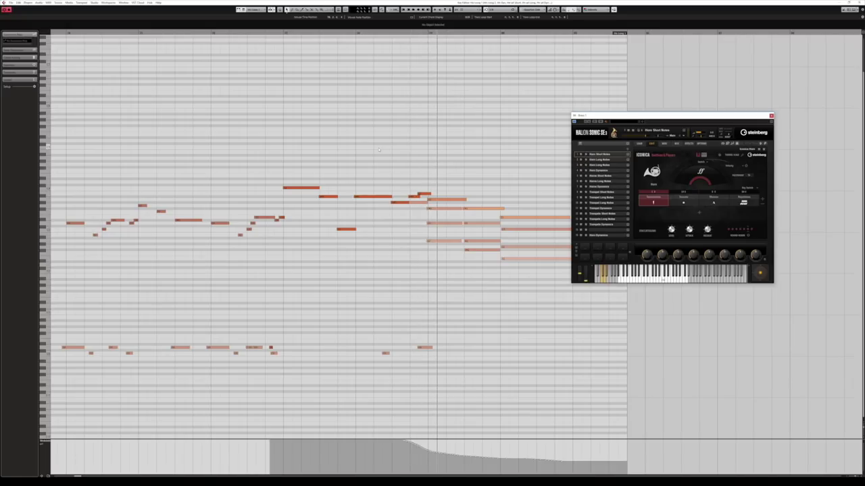
{"action": "key", "text": "space"}
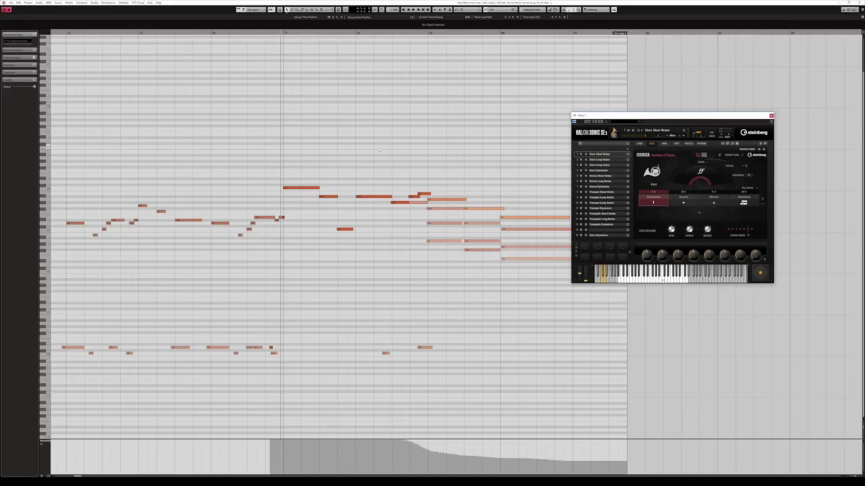
{"action": "key", "text": "space"}
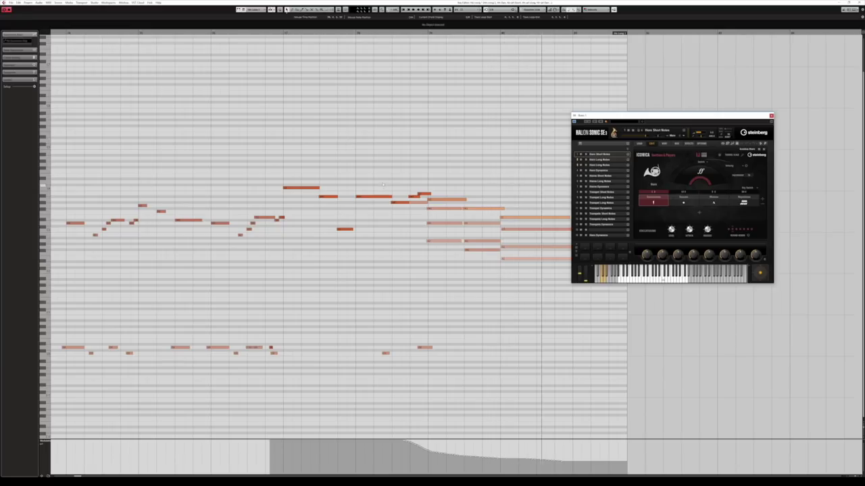
Step: Close the horn editor and open the PERC folder's section near bar 75 in the Key Editor
{"action": "left_click", "coordinate": [859, 2]}
{"action": "scroll", "coordinate": [352, 180], "scroll_direction": "down", "scroll_amount": 4}
{"action": "left_click", "coordinate": [352, 180]}
{"action": "double_click", "coordinate": [352, 181]}
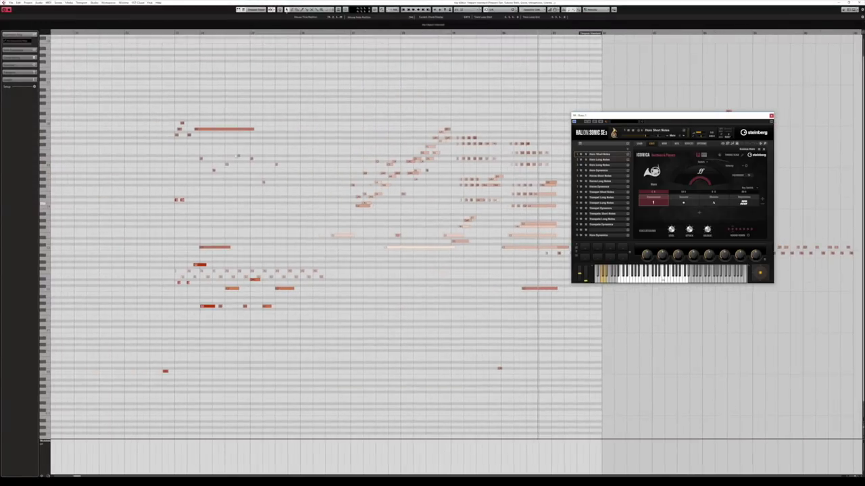
Step: Examine the percussion notes from the start to the end of the section, then close the editor
{"action": "left_click", "coordinate": [201, 159]}
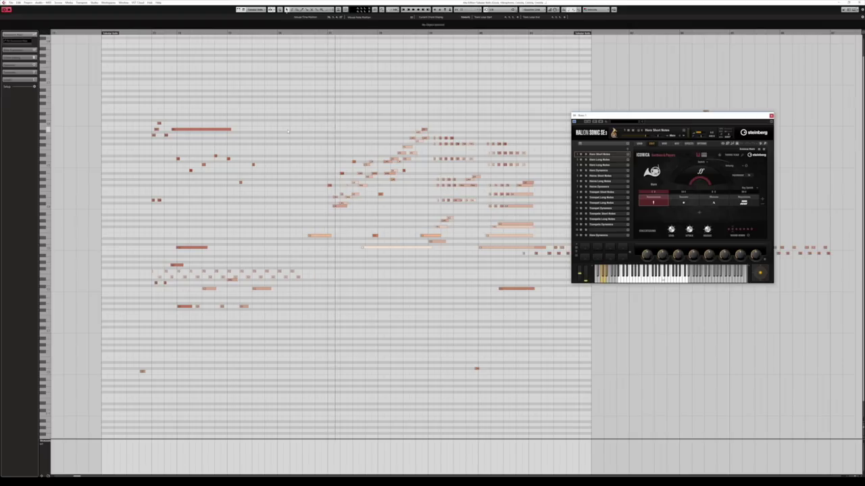
{"action": "left_click_drag", "start_coordinate": [407, 275], "coordinate": [301, 286]}
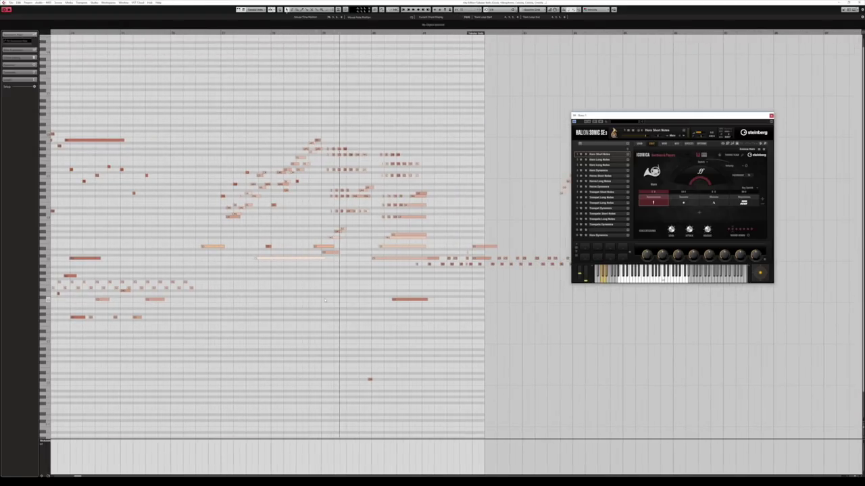
{"action": "scroll", "coordinate": [325, 300], "scroll_direction": "right", "scroll_amount": 5}
{"action": "scroll", "coordinate": [325, 299], "scroll_direction": "up", "scroll_amount": 1}
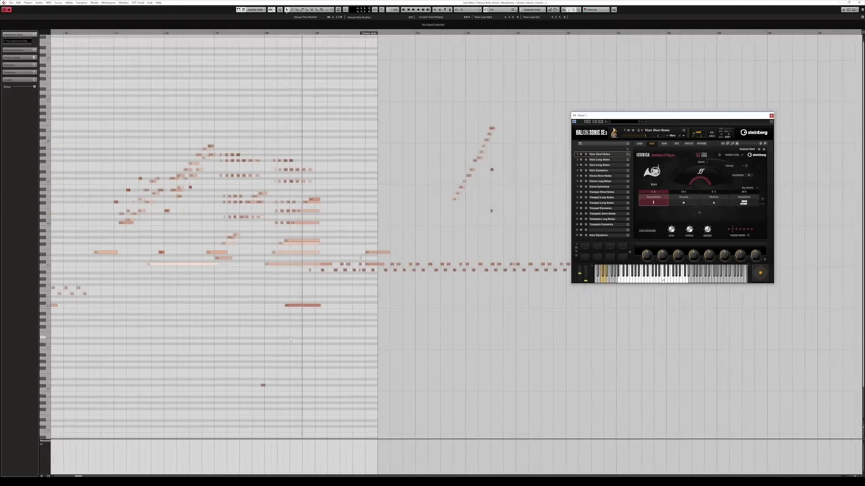
{"action": "scroll", "coordinate": [298, 336], "scroll_direction": "left", "scroll_amount": 2}
{"action": "scroll", "coordinate": [298, 336], "scroll_direction": "up", "scroll_amount": 1}
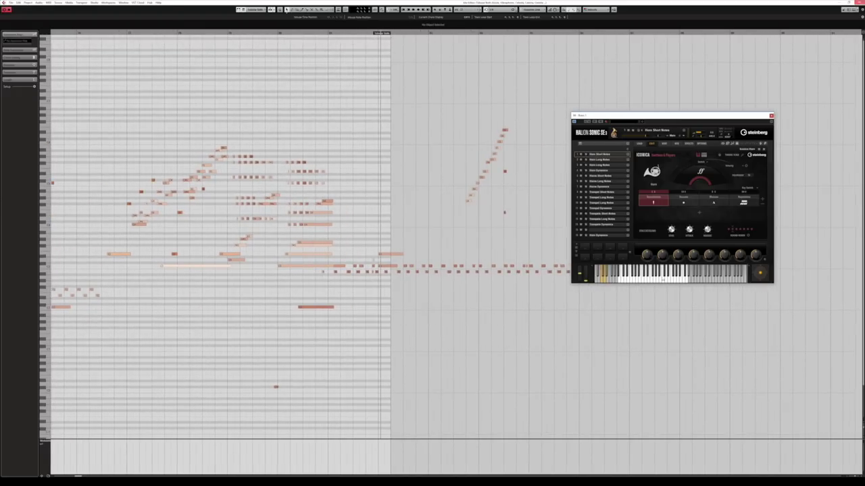
{"action": "left_click", "coordinate": [859, 2]}
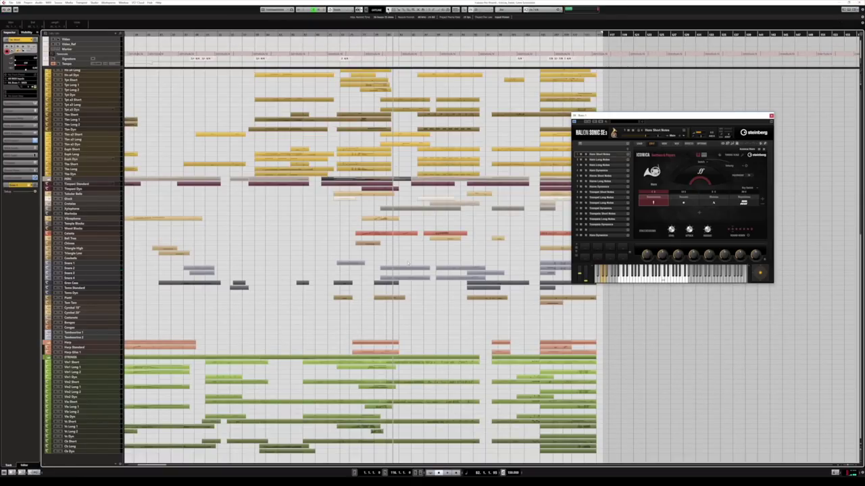
Step: Open the string parts of the same section in the Key Editor and play them from an early bar
{"action": "key", "text": "Return"}
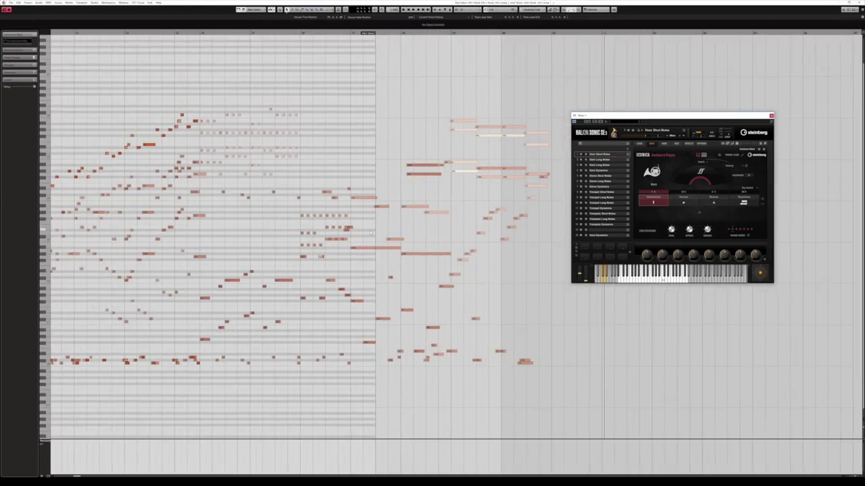
{"action": "left_click", "coordinate": [117, 33]}
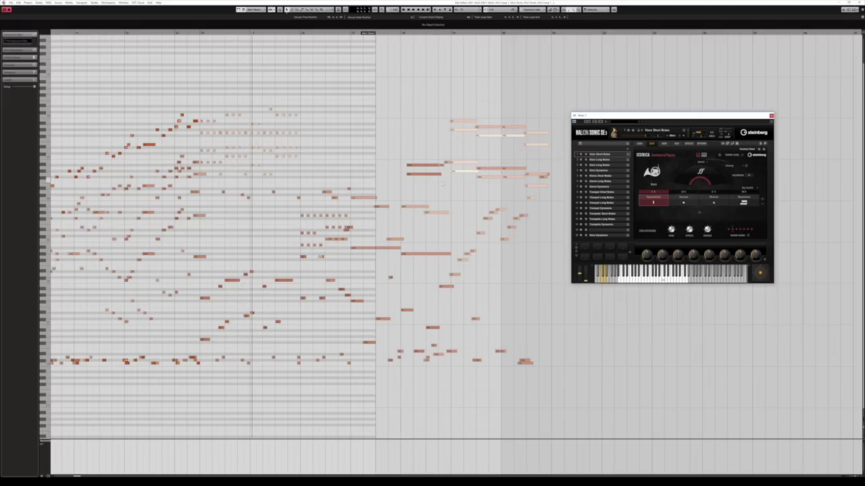
{"action": "left_click", "coordinate": [414, 191]}
Step: Open the woodwind parts of the same section in the Key Editor and bring up the Flute 1 instrument window
{"action": "left_click_drag", "start_coordinate": [430, 189], "coordinate": [342, 190]}
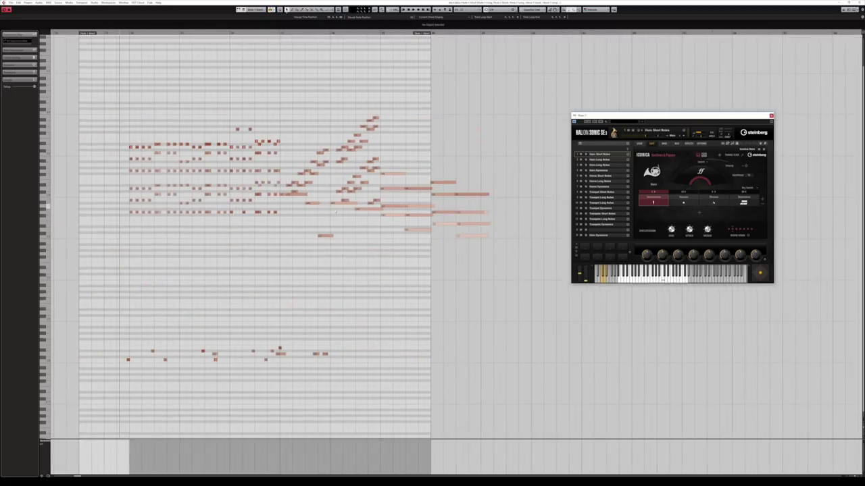
{"action": "left_click_drag", "start_coordinate": [336, 212], "coordinate": [345, 219]}
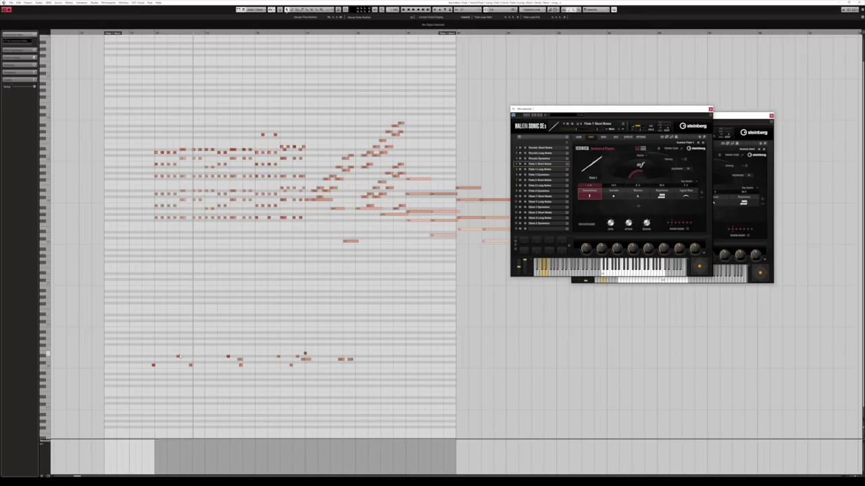
Step: Turn on acoustic feedback, audition a low Flute 1 key-switch note with its matching melody note, and clear the selection
{"action": "left_click", "coordinate": [178, 356]}
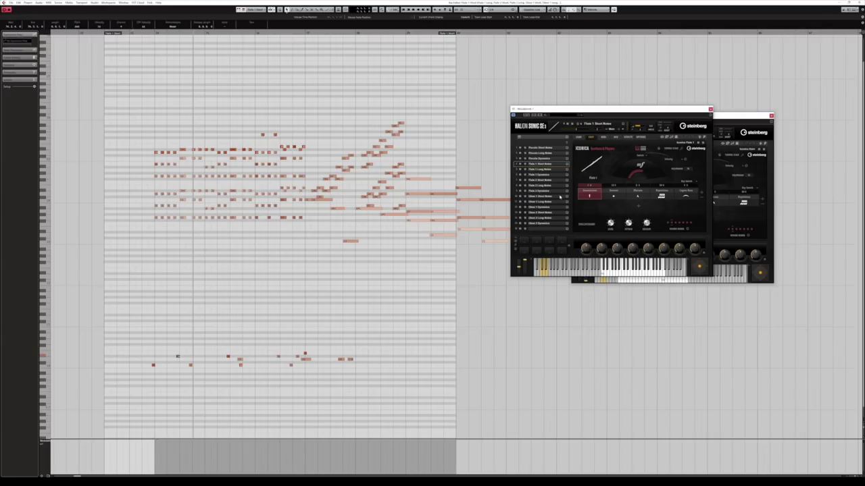
{"action": "left_click", "coordinate": [280, 10]}
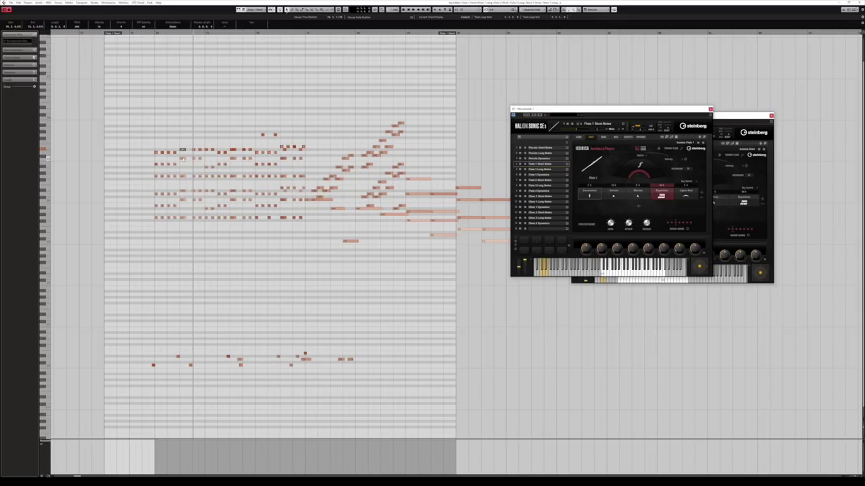
{"action": "left_click", "coordinate": [150, 148]}
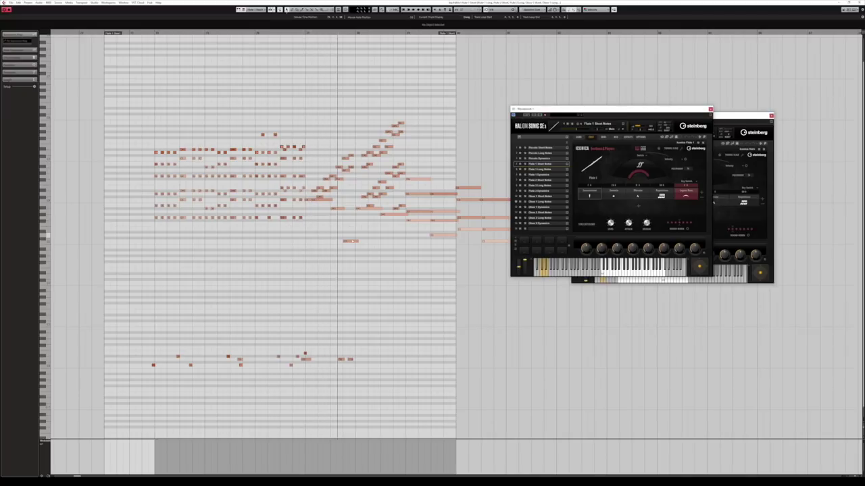
Step: Close the woodwind editor and open the STRINGS folder's section around bar 82 in the Key Editor
{"action": "key", "text": "Return"}
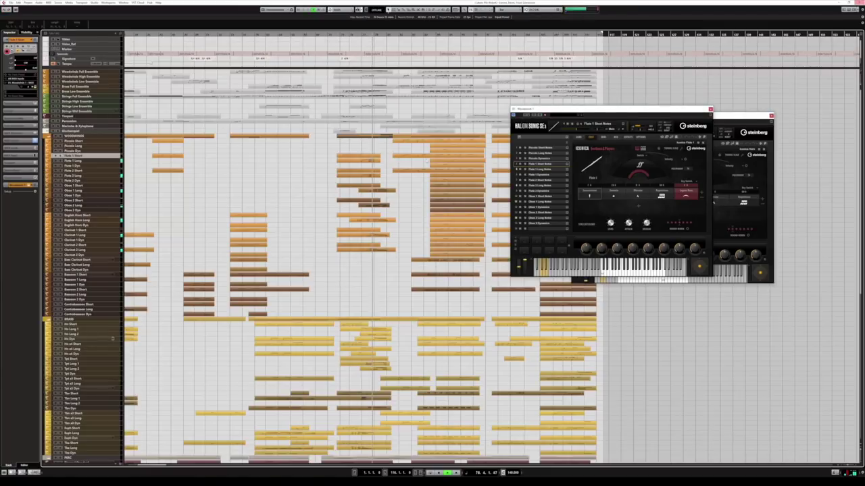
{"action": "scroll", "coordinate": [406, 211], "scroll_direction": "down", "scroll_amount": 6}
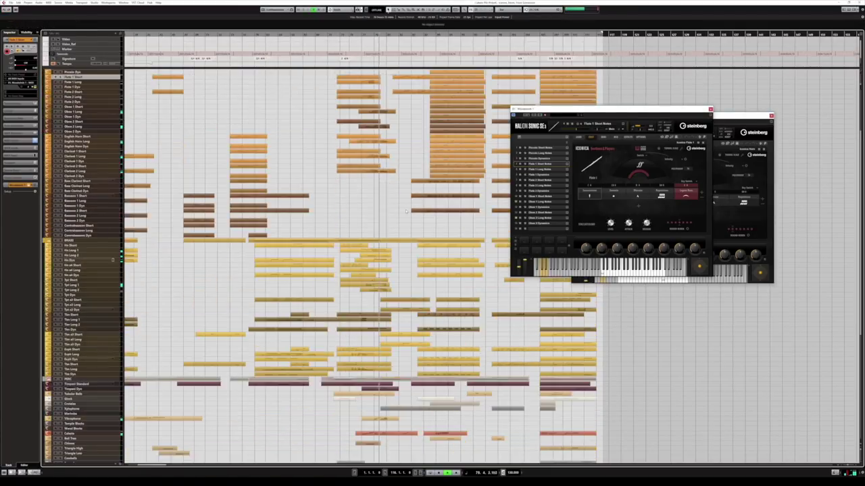
{"action": "left_click_drag", "start_coordinate": [398, 211], "coordinate": [370, 237]}
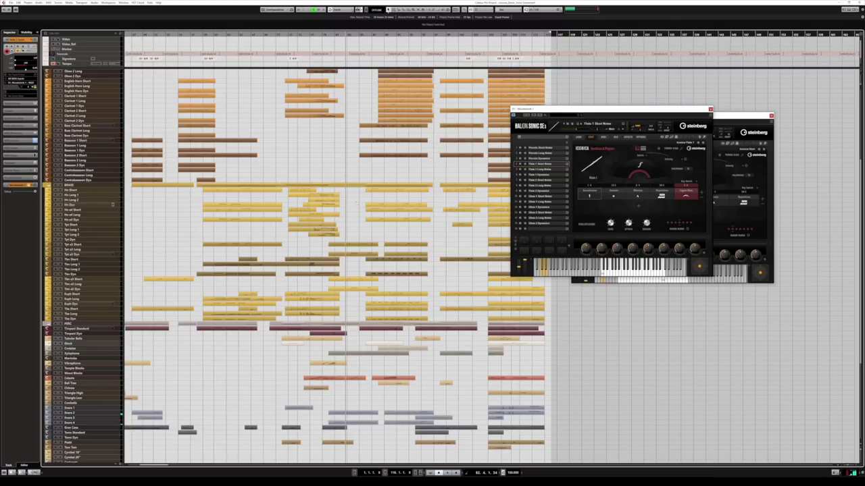
{"action": "scroll", "coordinate": [353, 163], "scroll_direction": "down", "scroll_amount": 5}
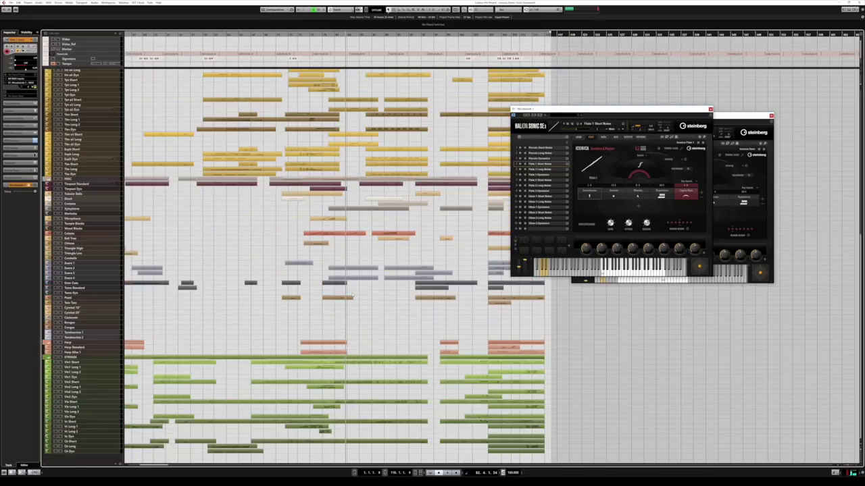
{"action": "left_click", "coordinate": [358, 358]}
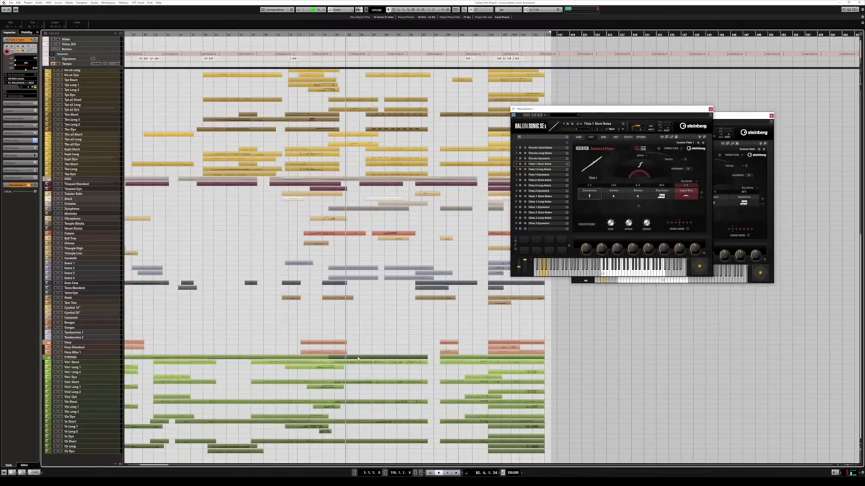
{"action": "double_click", "coordinate": [356, 358]}
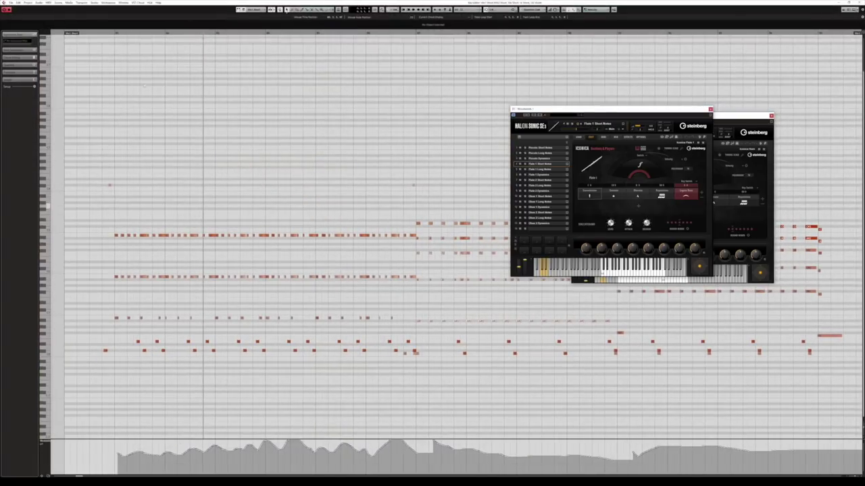
Step: Play the string passage from just before its first notes and close the editor
{"action": "left_click", "coordinate": [106, 32]}
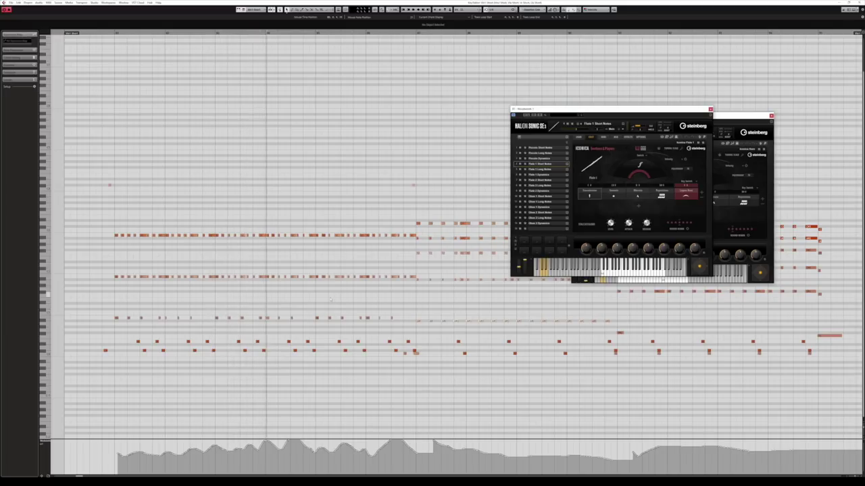
{"action": "left_click_drag", "start_coordinate": [347, 298], "coordinate": [289, 300]}
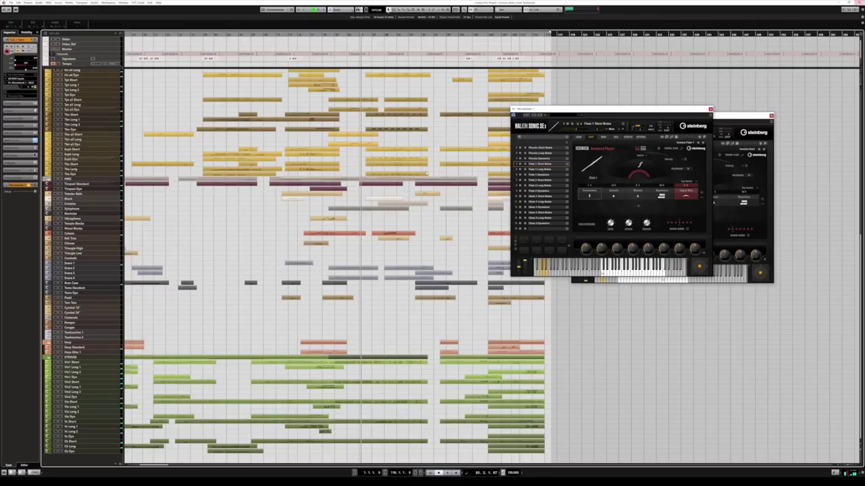
Step: Select the trombone, euphonium and tuba parts after bar 85, open them together in the Key Editor, and play the passage
{"action": "scroll", "coordinate": [404, 203], "scroll_direction": "up", "scroll_amount": 3}
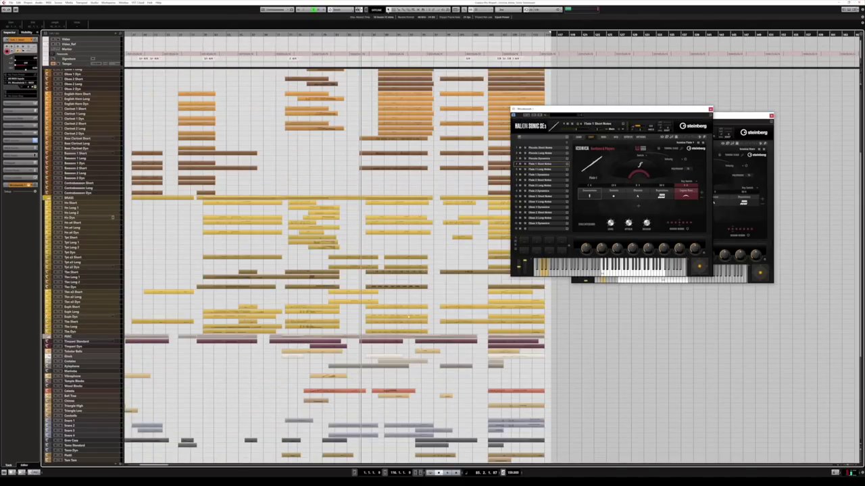
{"action": "left_click_drag", "start_coordinate": [432, 272], "coordinate": [397, 331]}
{"action": "double_click", "coordinate": [397, 331]}
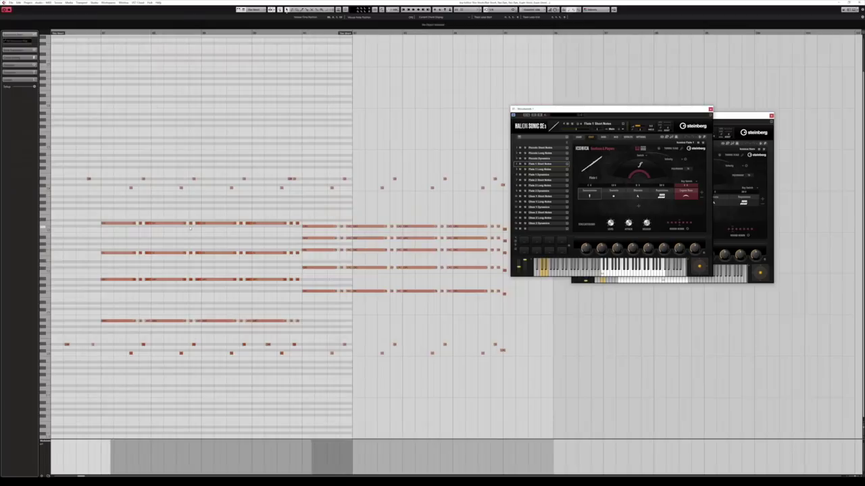
{"action": "mouse_move", "coordinate": [159, 32]}
{"action": "left_mouse_down"}
{"action": "mouse_move", "coordinate": [148, 33]}
{"action": "mouse_move", "coordinate": [157, 33]}
{"action": "left_mouse_up"}
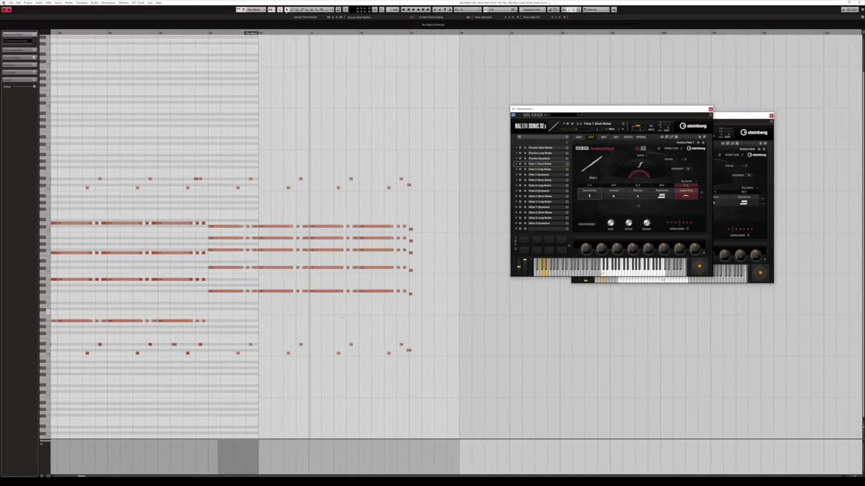
Step: Stop the playback of the low brass passage after its last notes and close the Key Editor
{"action": "left_click", "coordinate": [365, 282]}
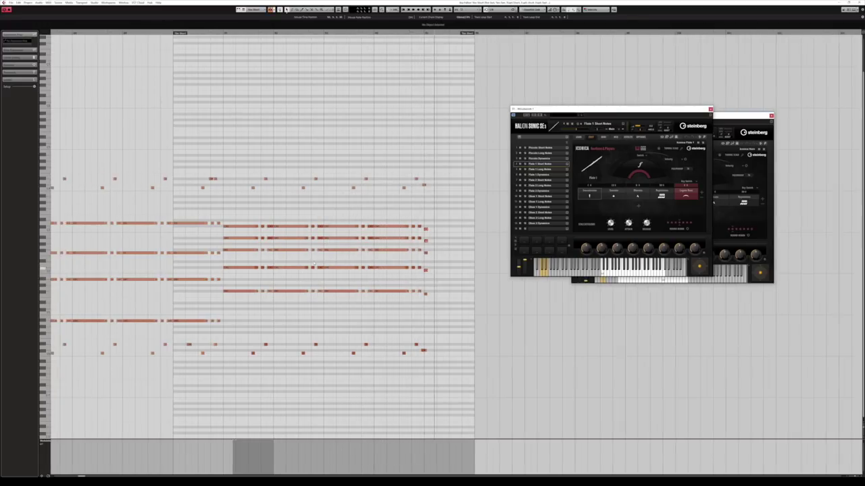
{"action": "key", "text": "space"}
{"action": "key", "text": "Return"}
Step: Select the Snare 4 track in the percussion section and open its Percussion 2 instrument in HALion Sonic SE
{"action": "scroll", "coordinate": [389, 306], "scroll_direction": "up", "scroll_amount": 5}
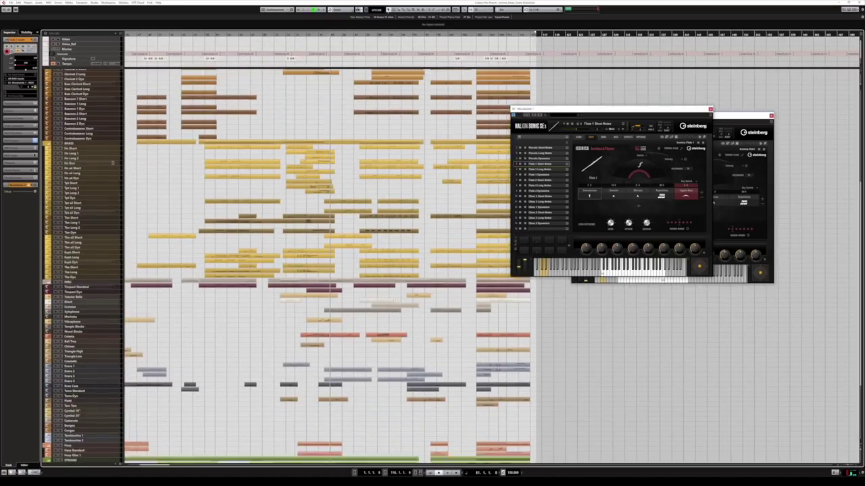
{"action": "scroll", "coordinate": [388, 306], "scroll_direction": "down", "scroll_amount": 4}
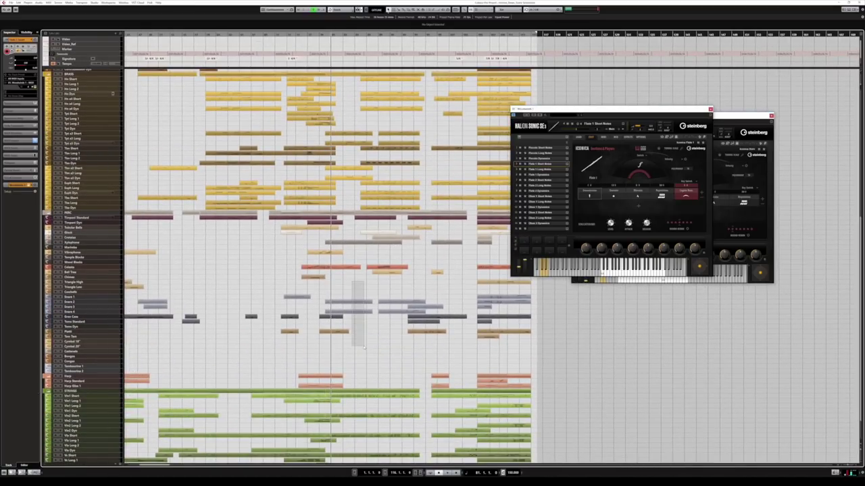
{"action": "left_click_drag", "start_coordinate": [357, 292], "coordinate": [320, 290]}
{"action": "left_click", "coordinate": [338, 295]}
{"action": "left_click", "coordinate": [99, 296]}
{"action": "left_click", "coordinate": [85, 289]}
{"action": "left_click", "coordinate": [86, 294]}
{"action": "left_click", "coordinate": [86, 304]}
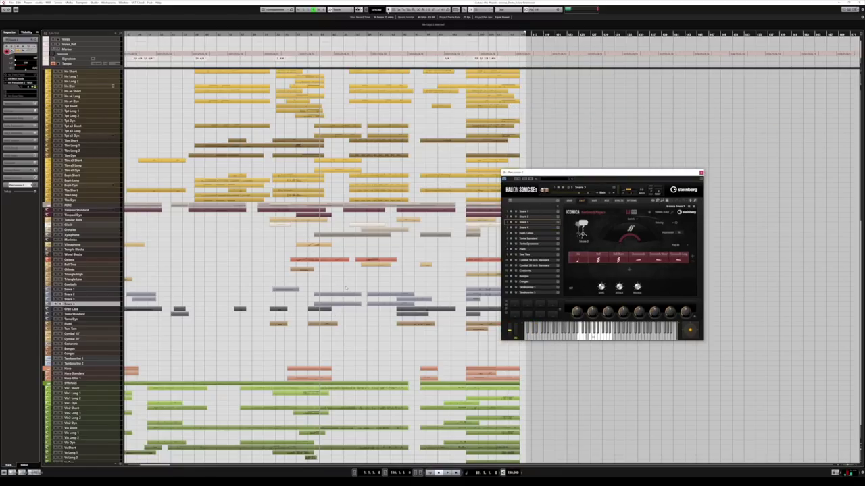
Step: Open the snare parts starting around bar 80 in the Key Editor and play them from just before their first notes
{"action": "scroll", "coordinate": [345, 289], "scroll_direction": "right", "scroll_amount": 2}
{"action": "scroll", "coordinate": [346, 289], "scroll_direction": "up", "scroll_amount": 1}
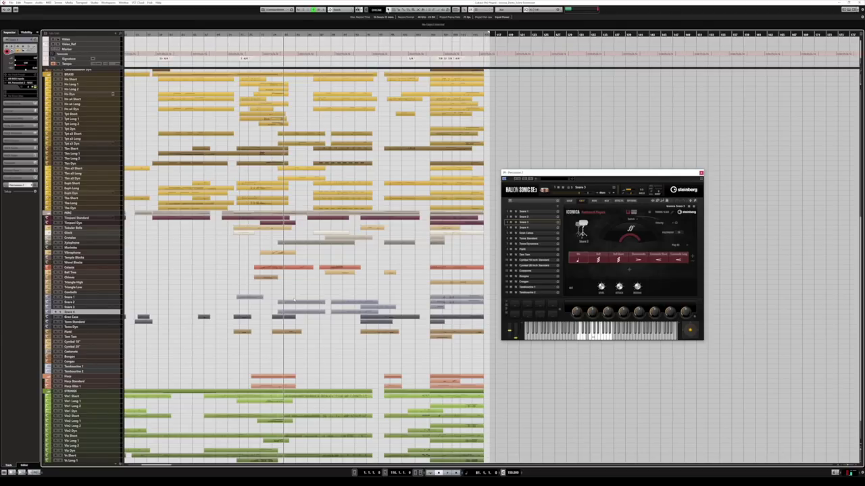
{"action": "double_click", "coordinate": [294, 301]}
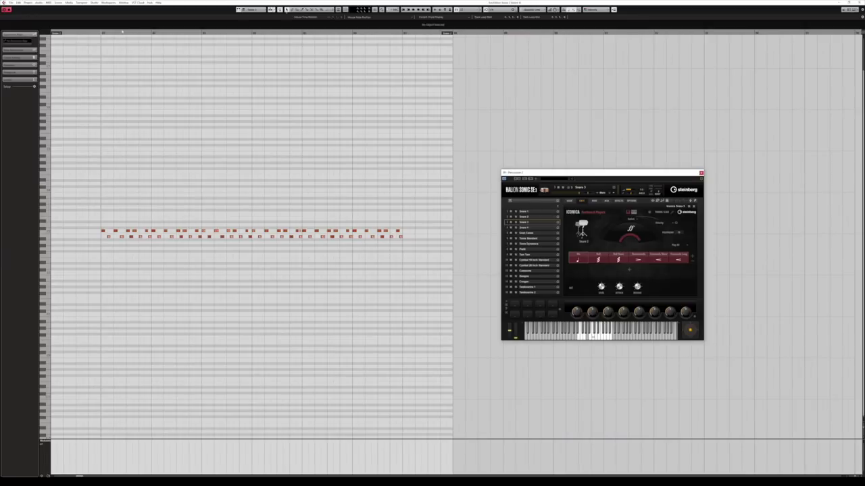
{"action": "left_click", "coordinate": [96, 33]}
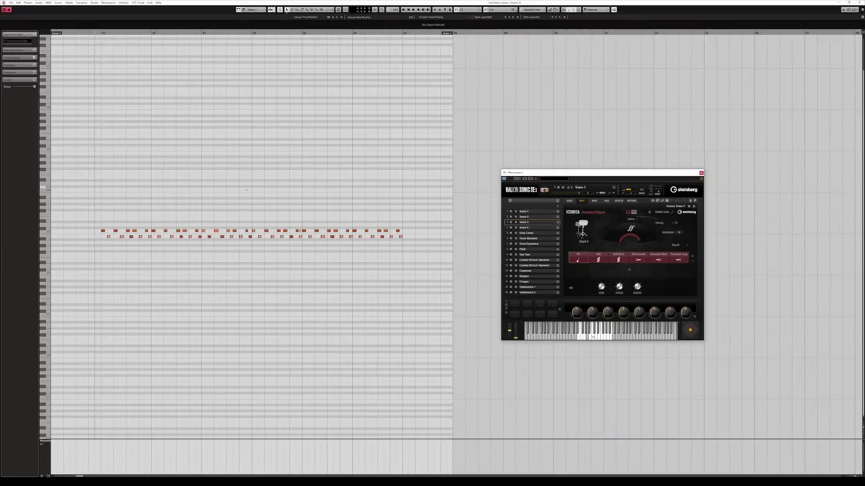
{"action": "key", "text": "space"}
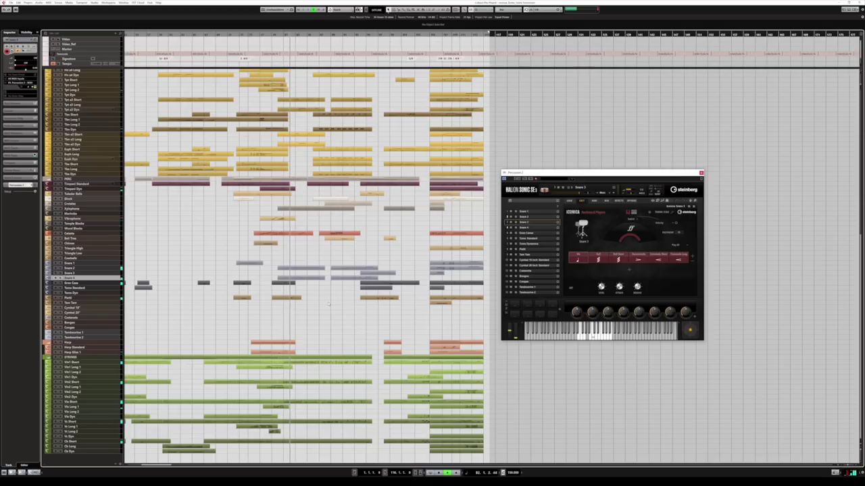
Step: Select the a3 trumpet and trombone parts starting around bar 80 during playback and clear the selection
{"action": "scroll", "coordinate": [305, 175], "scroll_direction": "up", "scroll_amount": 4}
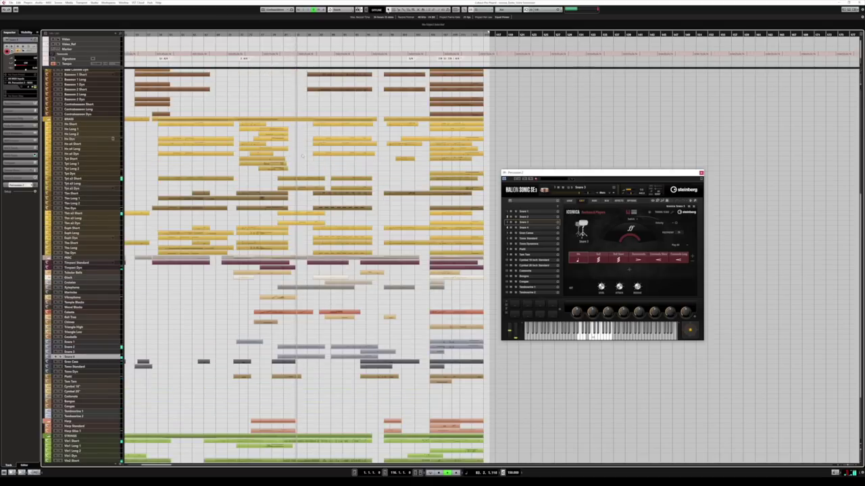
{"action": "left_click_drag", "start_coordinate": [302, 172], "coordinate": [308, 225]}
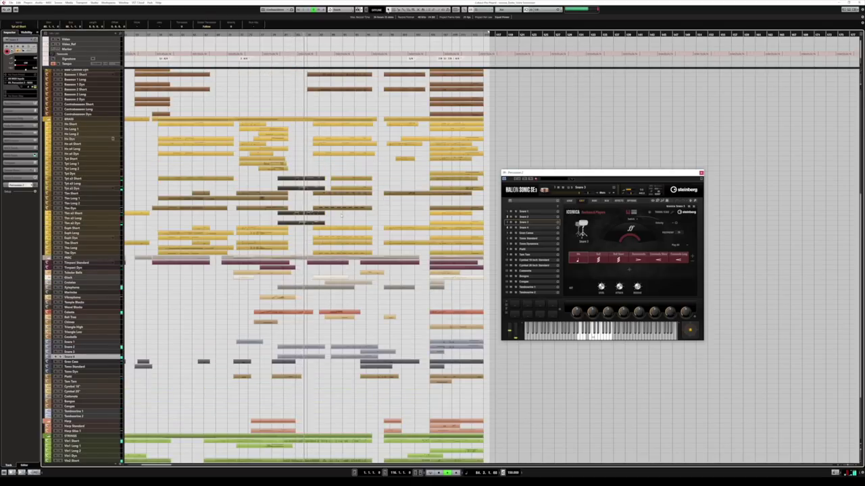
{"action": "left_click", "coordinate": [342, 216]}
Step: Open the WOODWINDS folder's section starting around bar 82 in the Key Editor, look over its notes, and close the editor
{"action": "scroll", "coordinate": [324, 235], "scroll_direction": "up", "scroll_amount": 8}
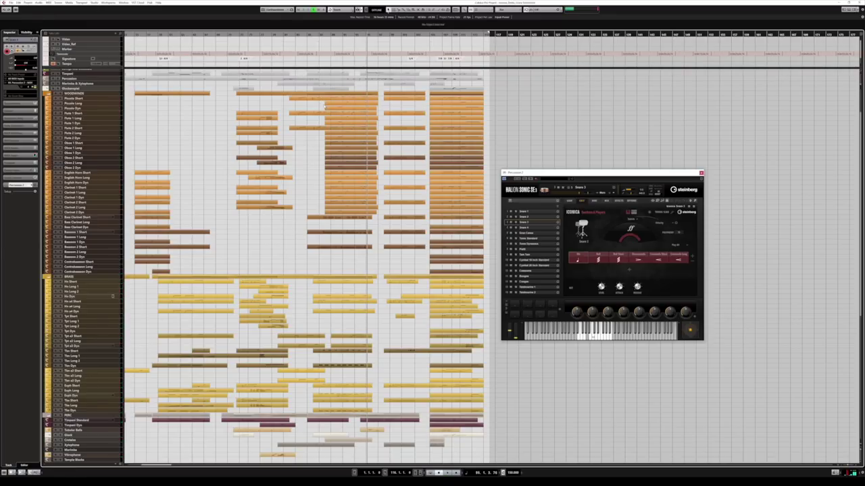
{"action": "left_click", "coordinate": [304, 96]}
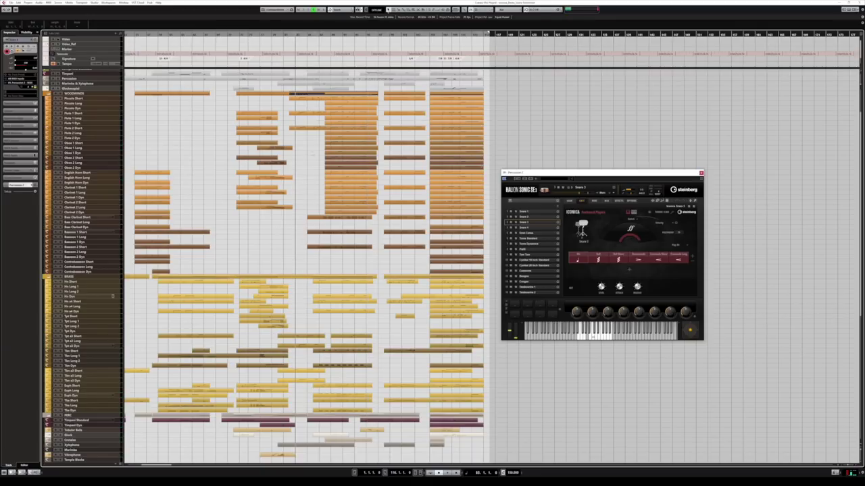
{"action": "key", "text": "Return"}
{"action": "left_click_drag", "start_coordinate": [182, 260], "coordinate": [285, 269]}
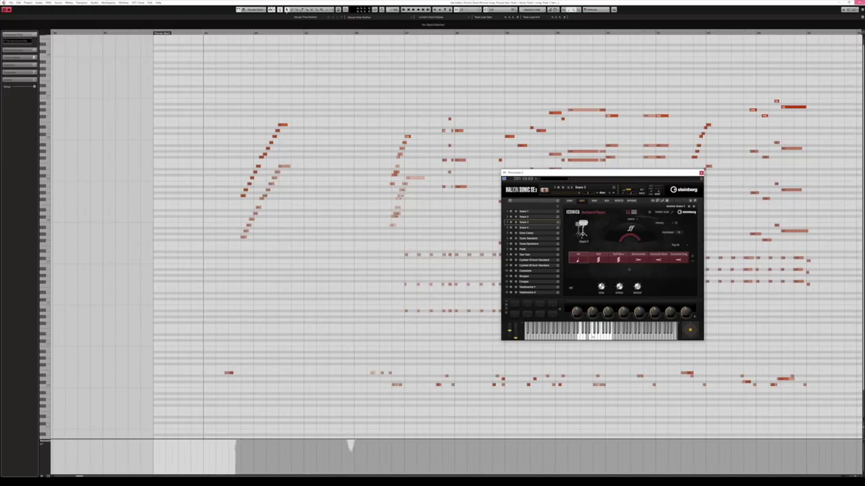
{"action": "key", "text": "Return"}
Step: Show the Piccolo Short track's HALion Sonic SE instrument and reopen the woodwind section in the Key Editor
{"action": "left_click", "coordinate": [104, 96]}
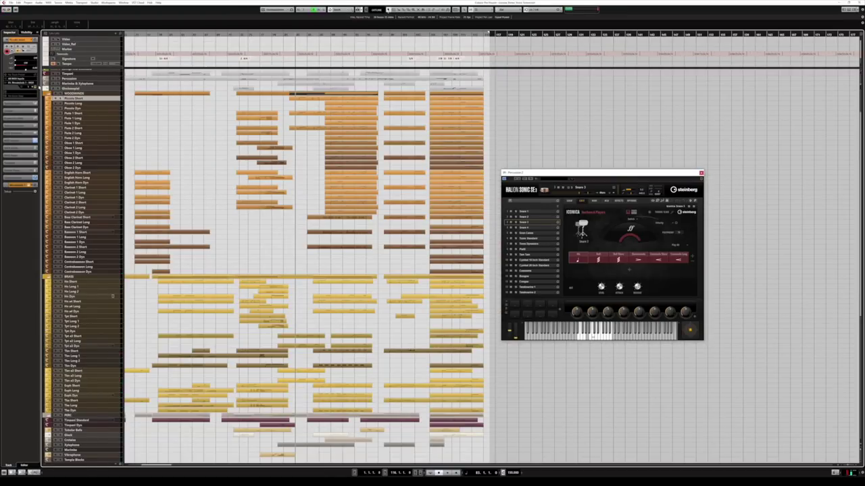
{"action": "left_click", "coordinate": [36, 82]}
{"action": "key", "text": "Return"}
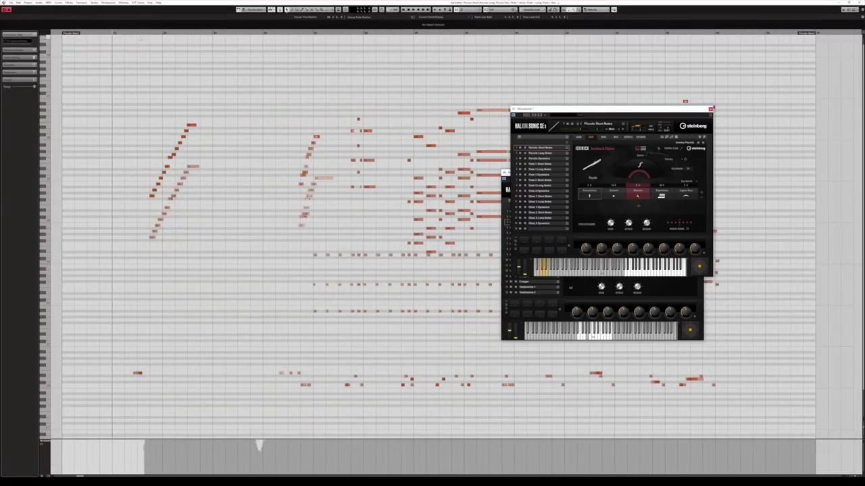
Step: Play the woodwind passage from just before the first run and follow the notes and key switches through to its end
{"action": "left_click", "coordinate": [132, 34]}
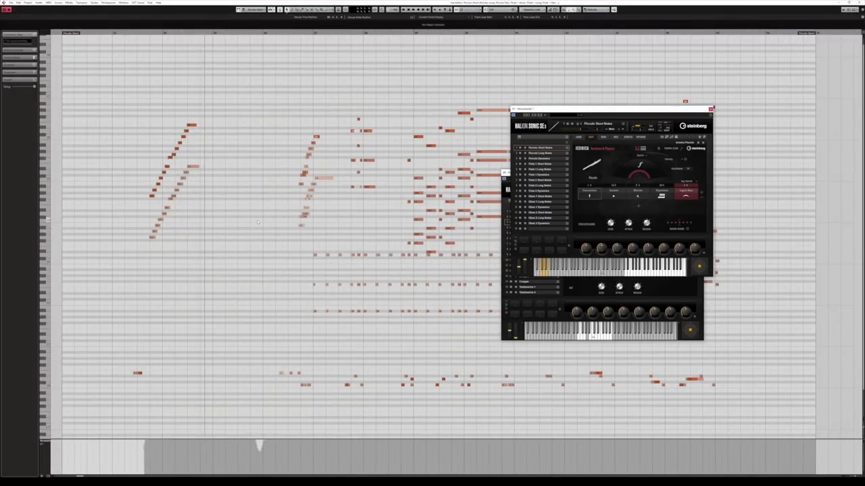
{"action": "left_click_drag", "start_coordinate": [323, 234], "coordinate": [275, 234]}
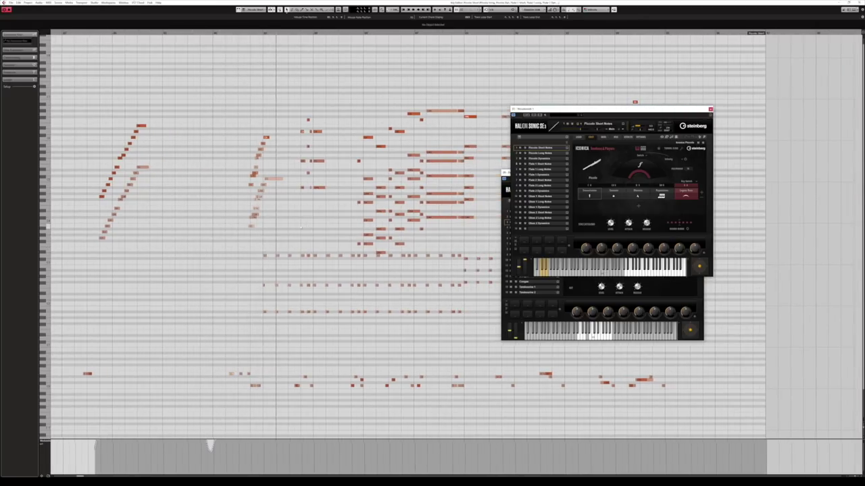
{"action": "left_click_drag", "start_coordinate": [308, 227], "coordinate": [257, 227]}
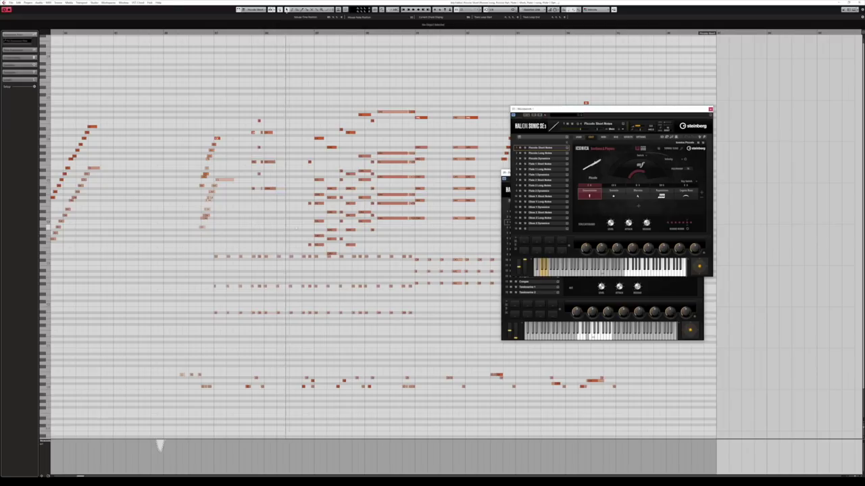
{"action": "scroll", "coordinate": [274, 223], "scroll_direction": "right", "scroll_amount": 1}
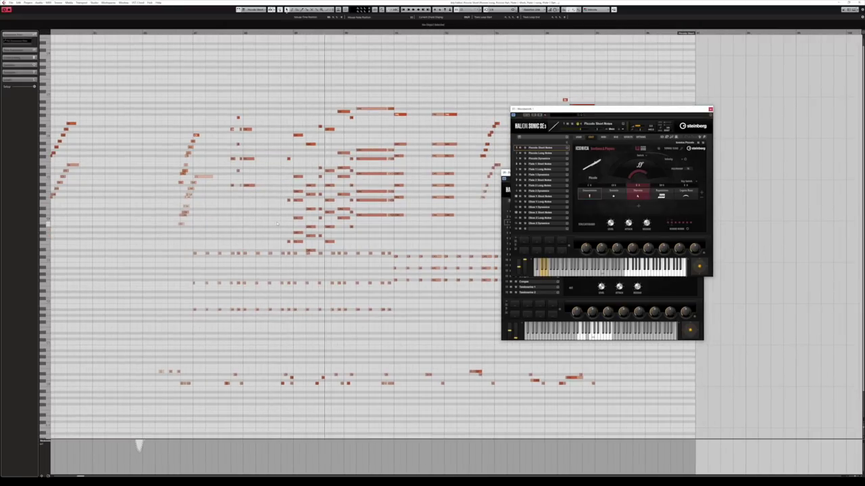
{"action": "left_click_drag", "start_coordinate": [371, 242], "coordinate": [364, 243]}
{"action": "scroll", "coordinate": [364, 243], "scroll_direction": "right", "scroll_amount": 3}
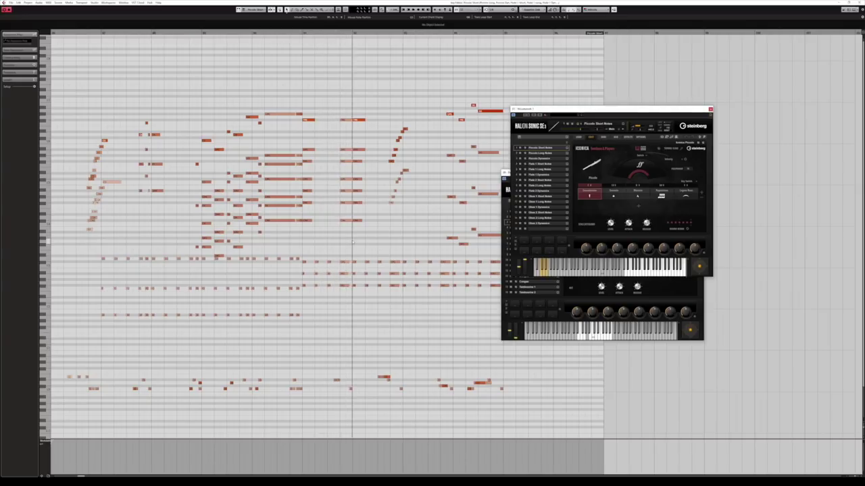
{"action": "scroll", "coordinate": [401, 238], "scroll_direction": "right", "scroll_amount": 3}
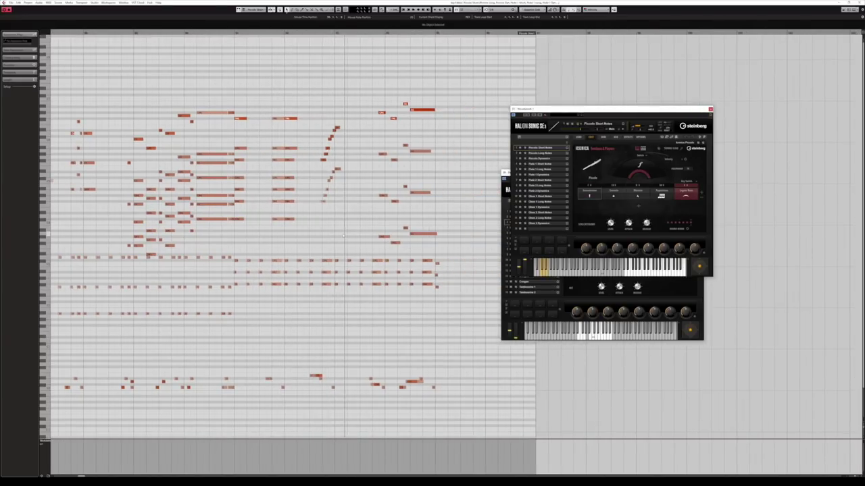
{"action": "scroll", "coordinate": [323, 236], "scroll_direction": "right", "scroll_amount": 1}
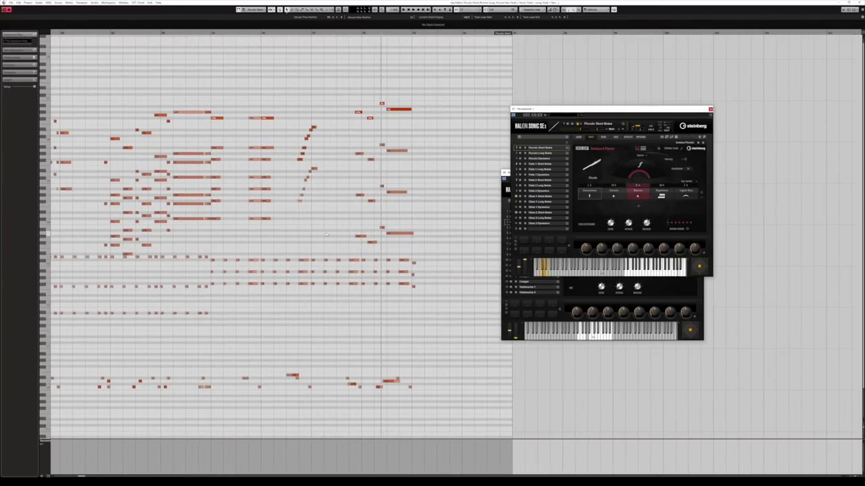
Step: Lower the key-switch note before the first piccolo run to the second articulation and play the run
{"action": "left_click_drag", "start_coordinate": [165, 216], "coordinate": [454, 219]}
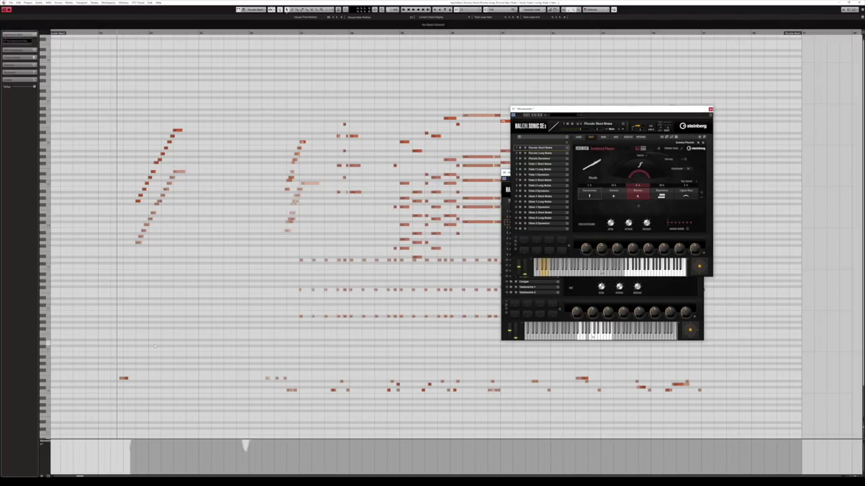
{"action": "left_click", "coordinate": [123, 378]}
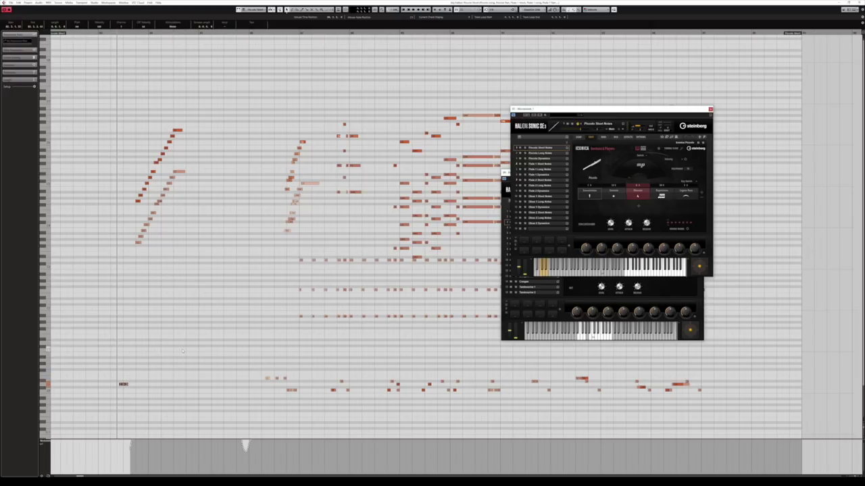
{"action": "key", "text": "Down"}
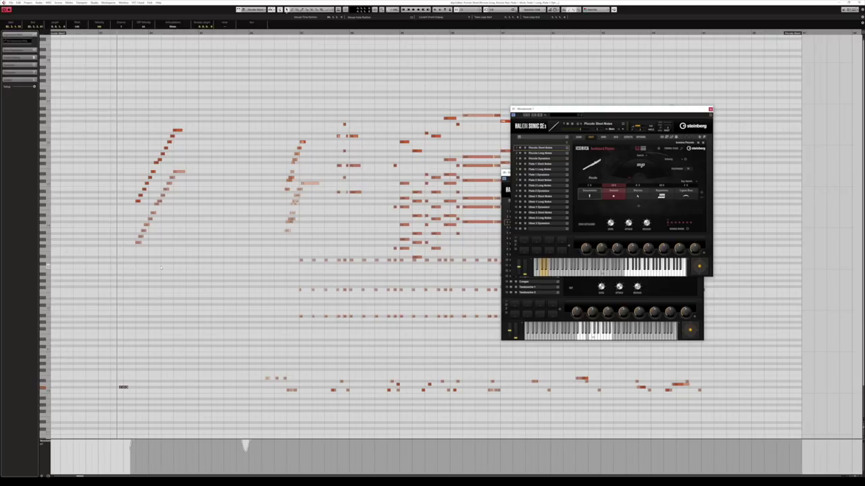
{"action": "key", "text": "space"}
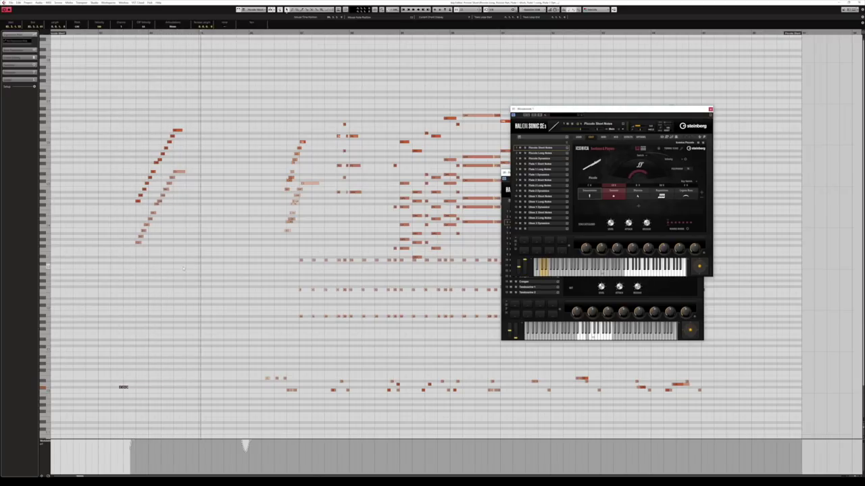
Step: Lower the same key-switch note to the first articulation and play the piccolo run again
{"action": "key", "text": "Down"}
{"action": "key", "text": "space"}
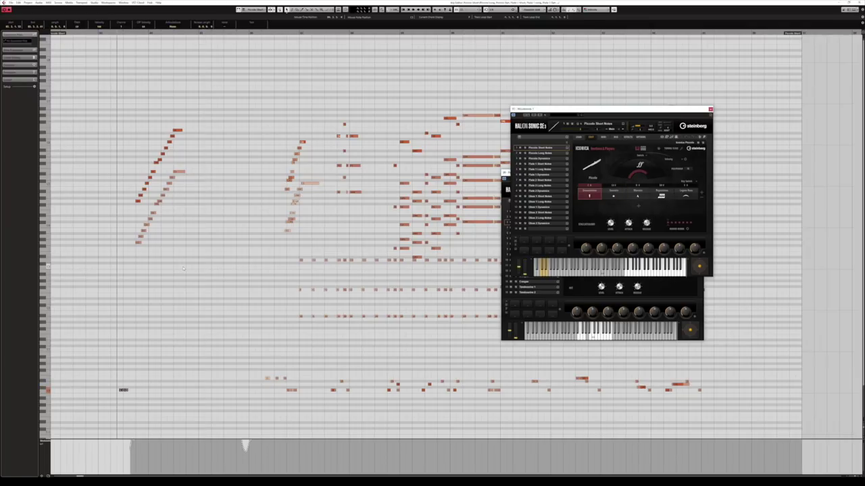
{"action": "key", "text": "space"}
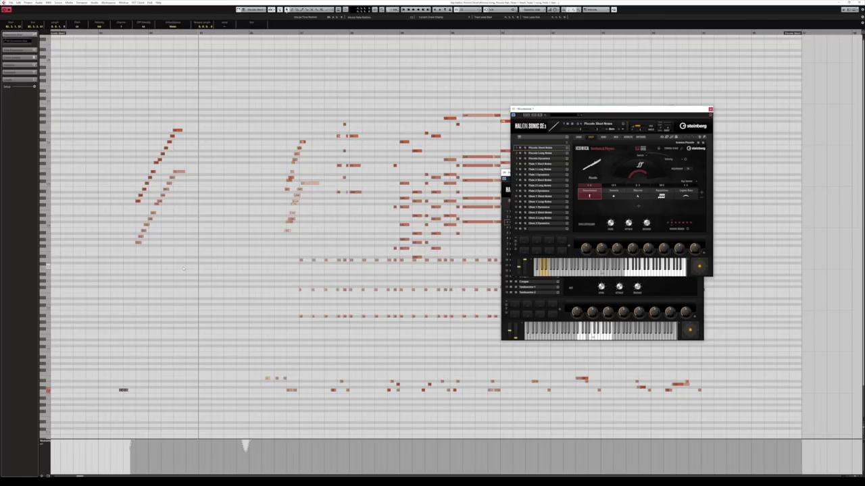
Step: Raise the key-switch note back to the last articulation, play the piccolo run, and close the editor
{"action": "key", "text": "Up"}
{"action": "key", "text": "Up"}
{"action": "key", "text": "Up"}
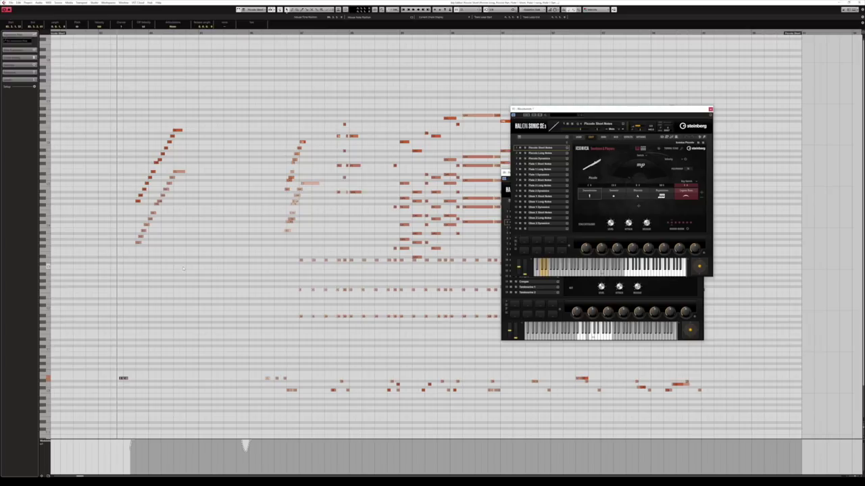
{"action": "key", "text": "space"}
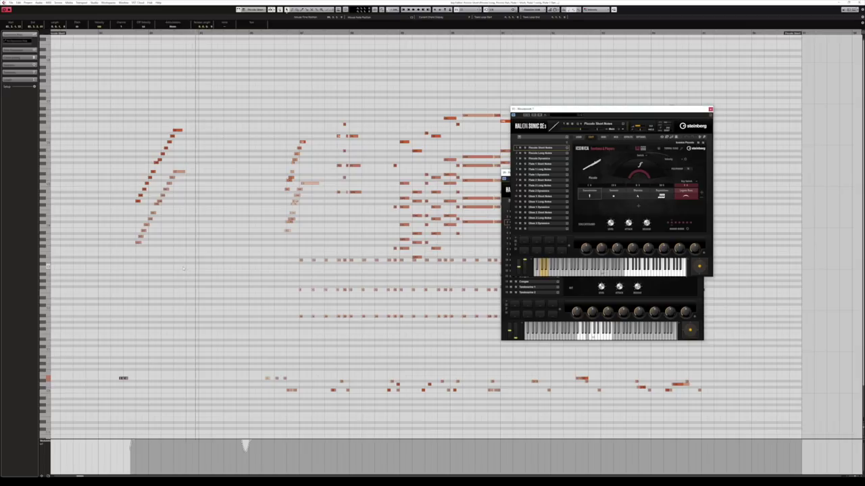
{"action": "left_click_drag", "start_coordinate": [231, 271], "coordinate": [160, 271]}
{"action": "left_click", "coordinate": [861, 2]}
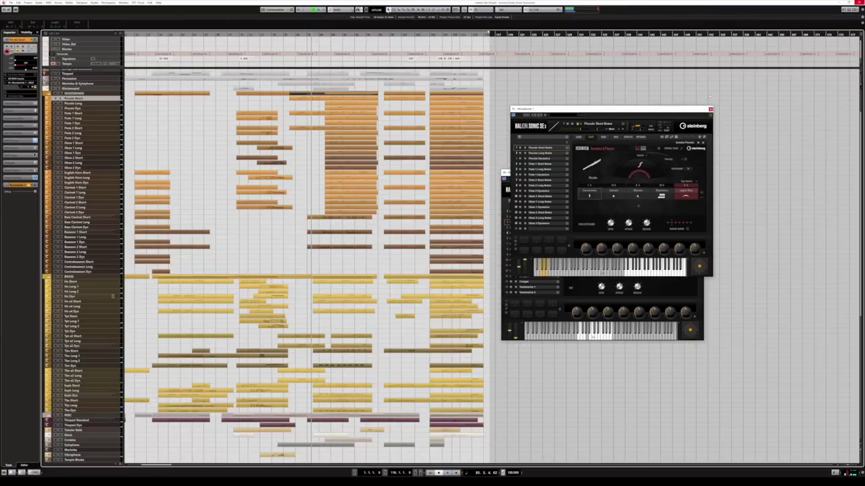
Step: Open the BRASS folder's section starting around bar 80 in the Key Editor and place the playhead just before its first notes
{"action": "double_click", "coordinate": [320, 281]}
{"action": "scroll", "coordinate": [320, 223], "scroll_direction": "left", "scroll_amount": 8}
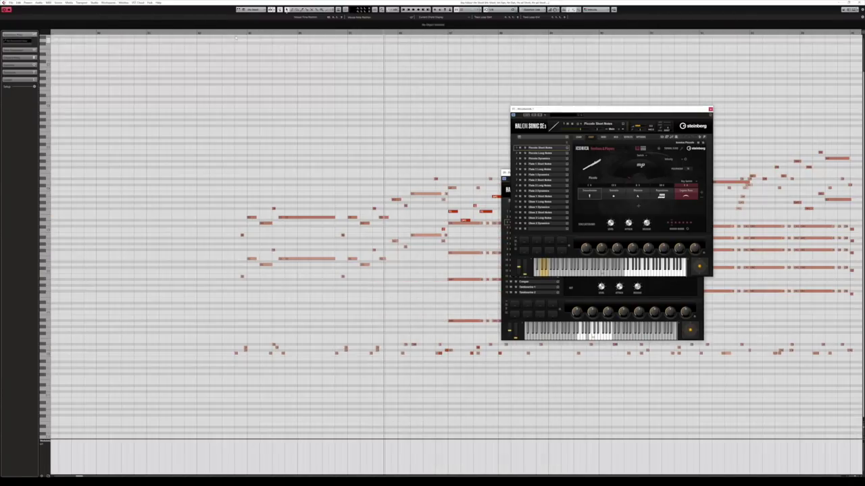
{"action": "left_click", "coordinate": [231, 33]}
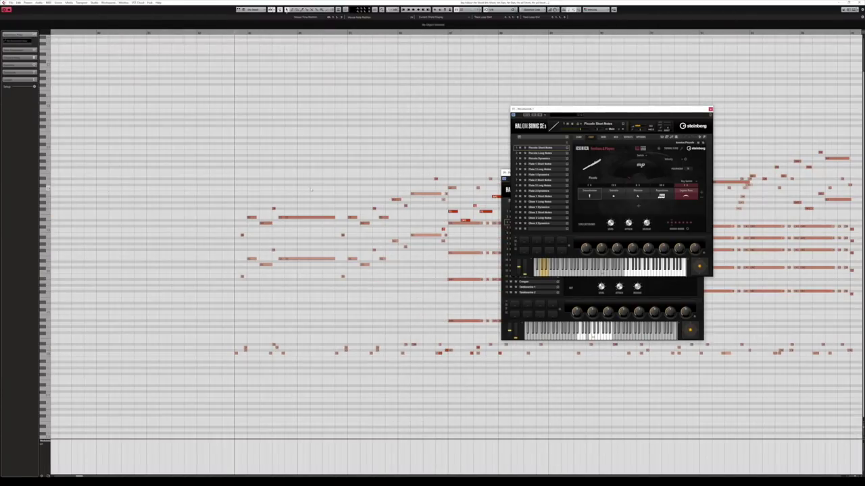
Step: Close the woodwind and percussion HALion Sonic SE windows covering the brass notes
{"action": "scroll", "coordinate": [312, 190], "scroll_direction": "right", "scroll_amount": 1}
{"action": "left_click", "coordinate": [710, 109]}
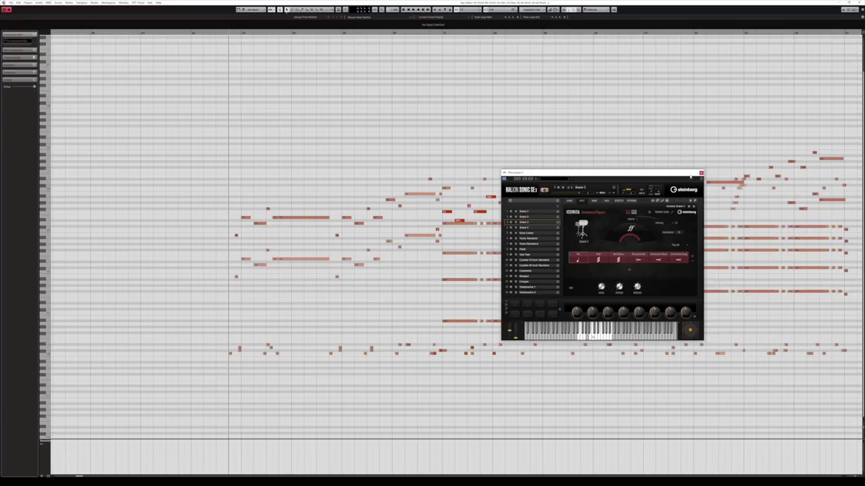
{"action": "left_click", "coordinate": [701, 173]}
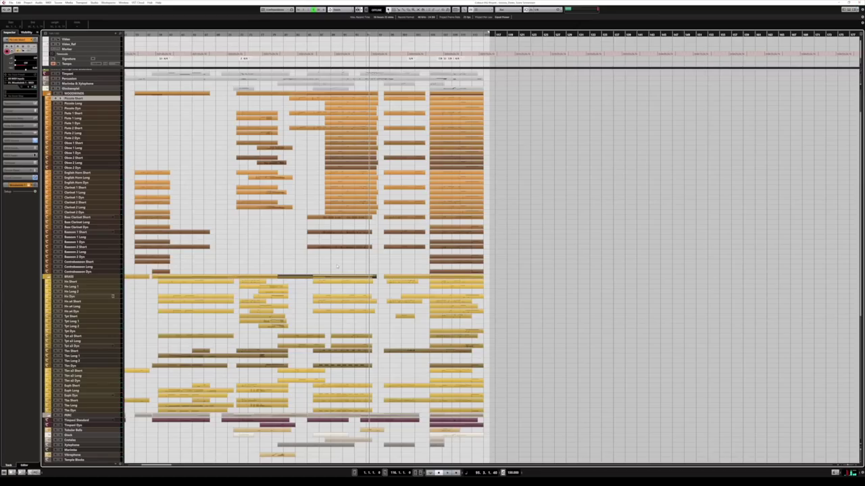
Step: Open the short trumpet ensemble part around bar 90 in the Key Editor, play its run, and close the editor
{"action": "scroll", "coordinate": [337, 267], "scroll_direction": "down", "scroll_amount": 4}
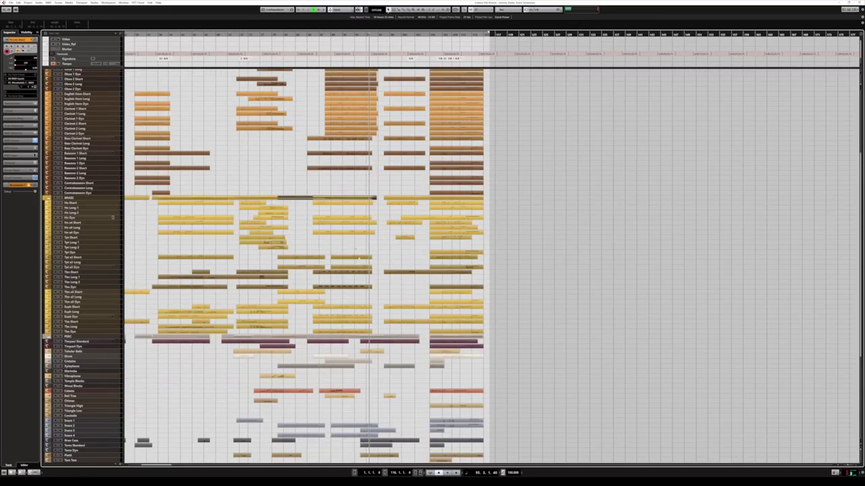
{"action": "double_click", "coordinate": [359, 258]}
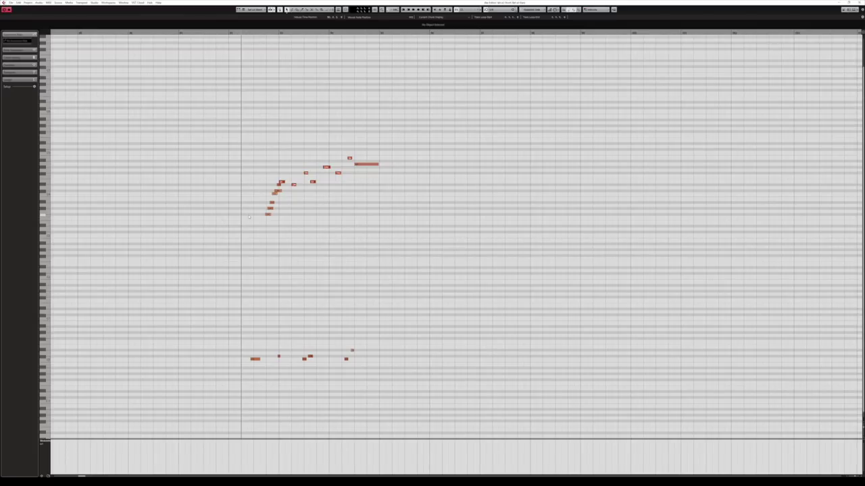
{"action": "key", "text": "space"}
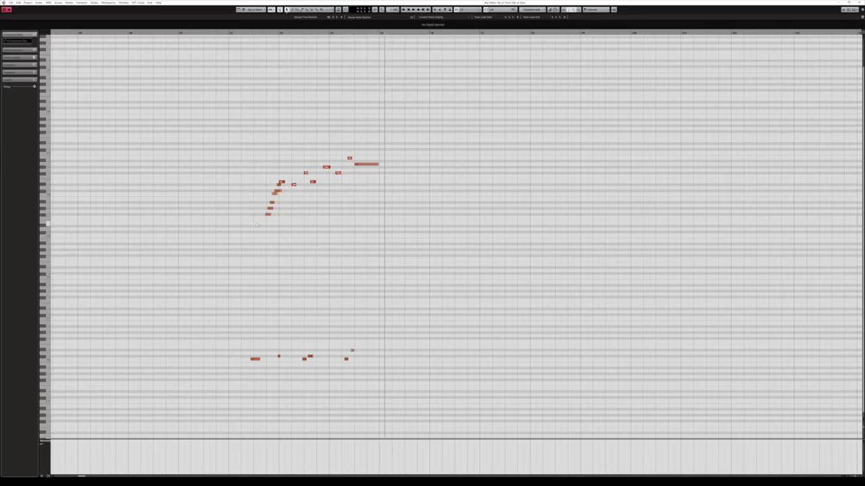
{"action": "left_click", "coordinate": [860, 2]}
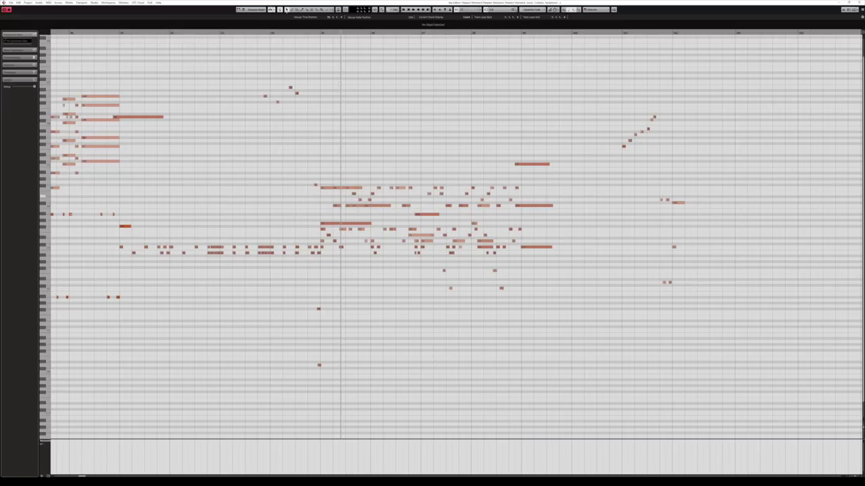
Step: Play the PERC folder's notes from just before bar 95 and examine the overlapping percussion parts
{"action": "left_click", "coordinate": [294, 32]}
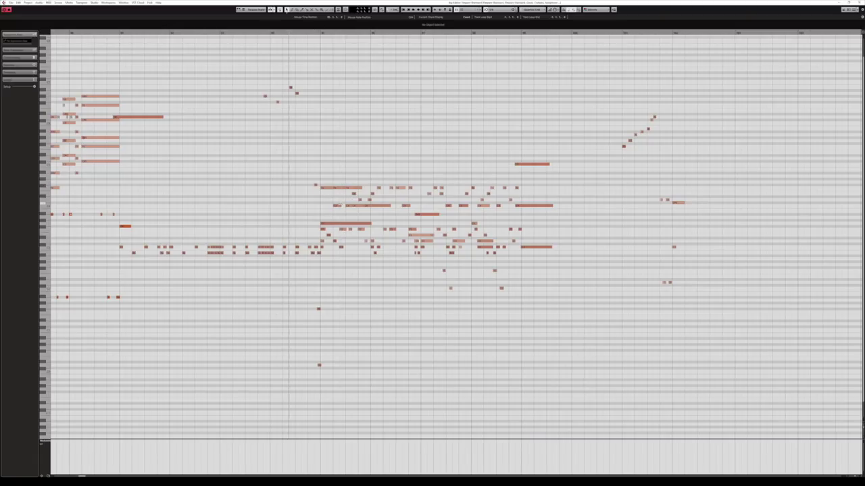
{"action": "left_click", "coordinate": [339, 206]}
{"action": "left_click", "coordinate": [341, 214]}
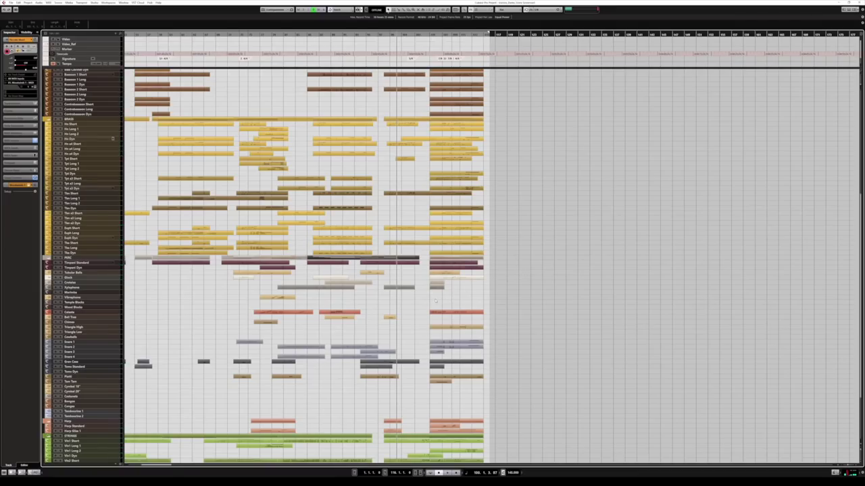
Step: Open the Timpani Standard and Toms Standard parts around bar 95 together in the Key Editor and play them
{"action": "scroll", "coordinate": [435, 302], "scroll_direction": "down", "scroll_amount": 4}
{"action": "left_click", "coordinate": [385, 185]}
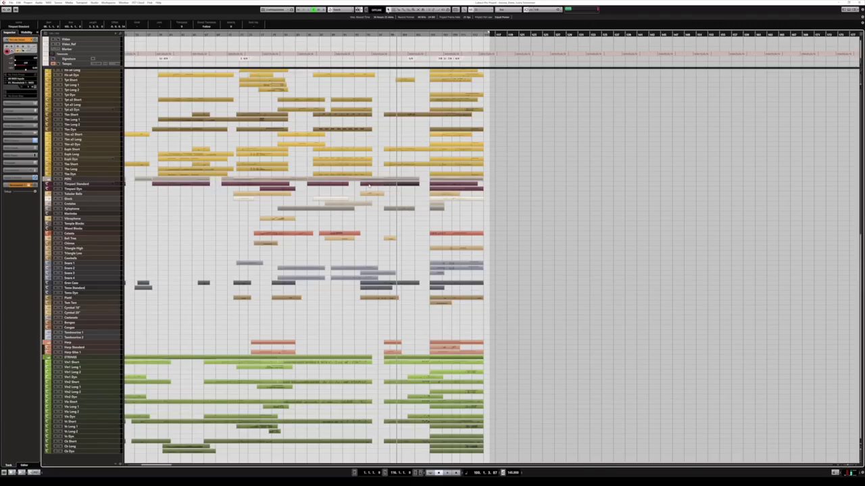
{"action": "double_click", "coordinate": [363, 287]}
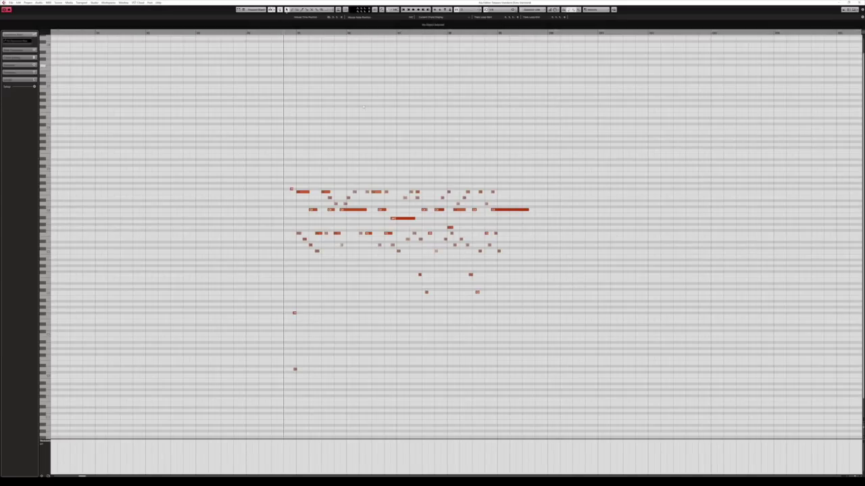
{"action": "key", "text": "space"}
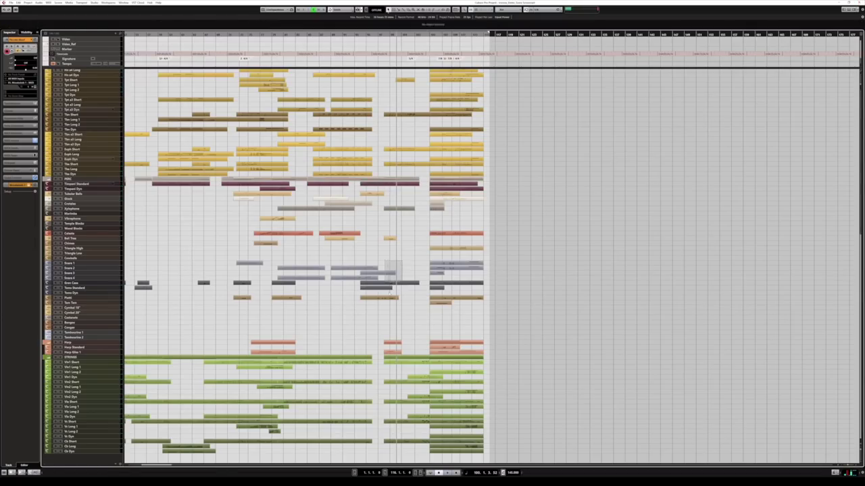
Step: Open the remaining percussion parts, from tubular bells to snare and piatti, together in the Key Editor, play them, and close it
{"action": "left_click_drag", "start_coordinate": [399, 282], "coordinate": [396, 296]}
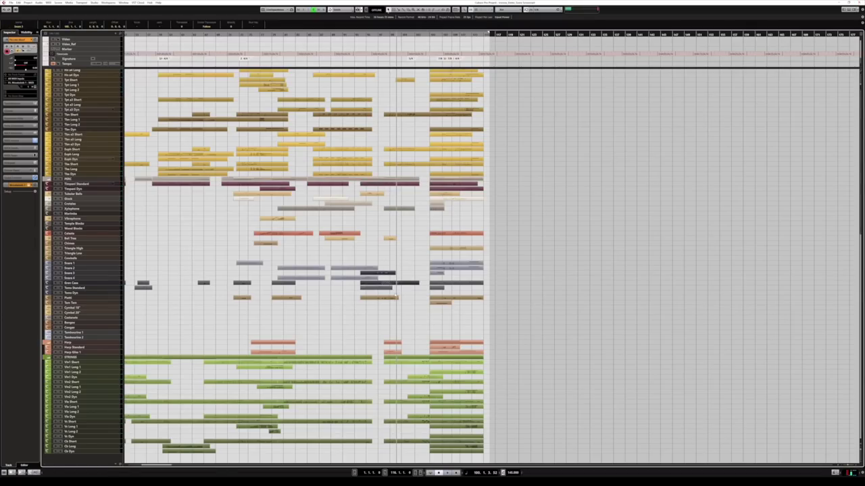
{"action": "left_click_drag", "start_coordinate": [407, 254], "coordinate": [378, 196]}
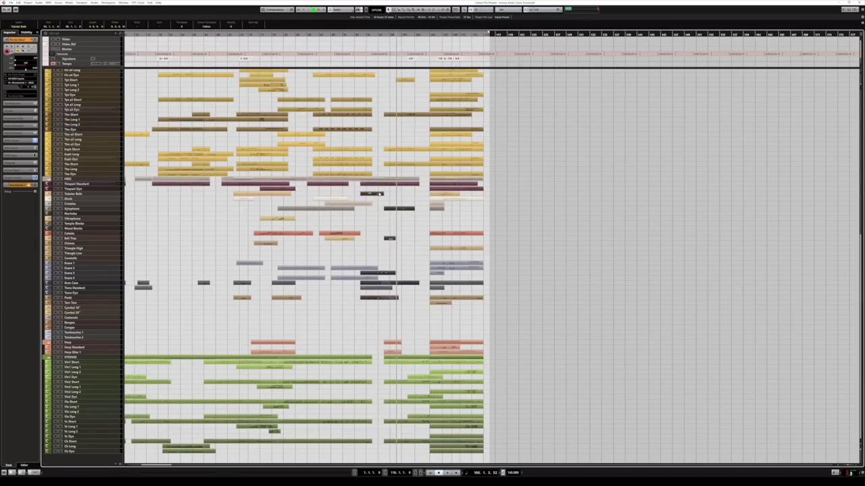
{"action": "double_click", "coordinate": [376, 194]}
{"action": "scroll", "coordinate": [288, 190], "scroll_direction": "left", "scroll_amount": 1}
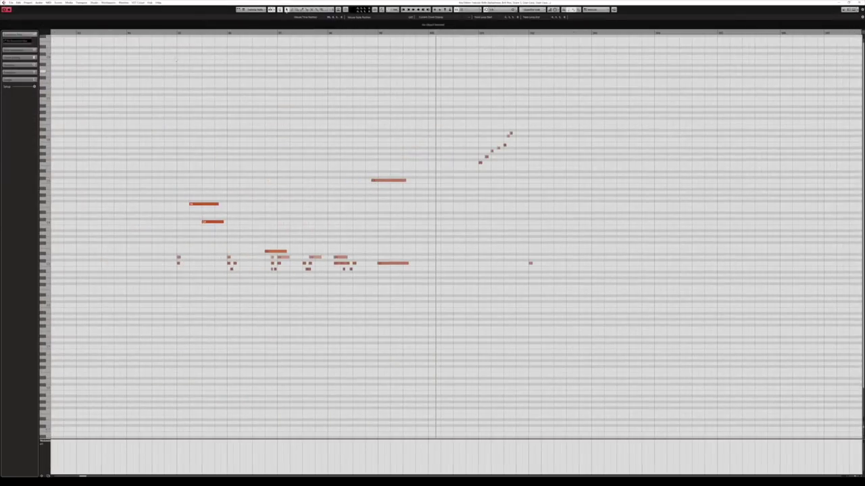
{"action": "double_click", "coordinate": [173, 32]}
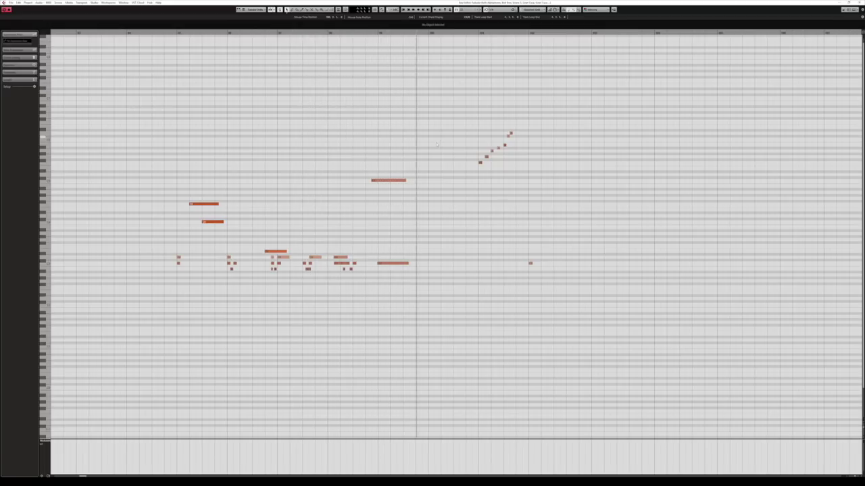
{"action": "left_click", "coordinate": [859, 2]}
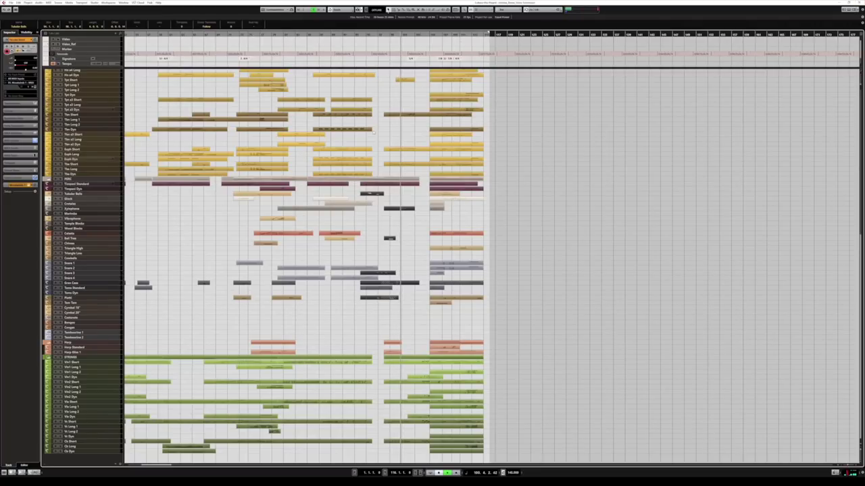
Step: Place the playhead around bar 98, clear the part selection, and play the full arrangement from there
{"action": "left_click", "coordinate": [382, 35]}
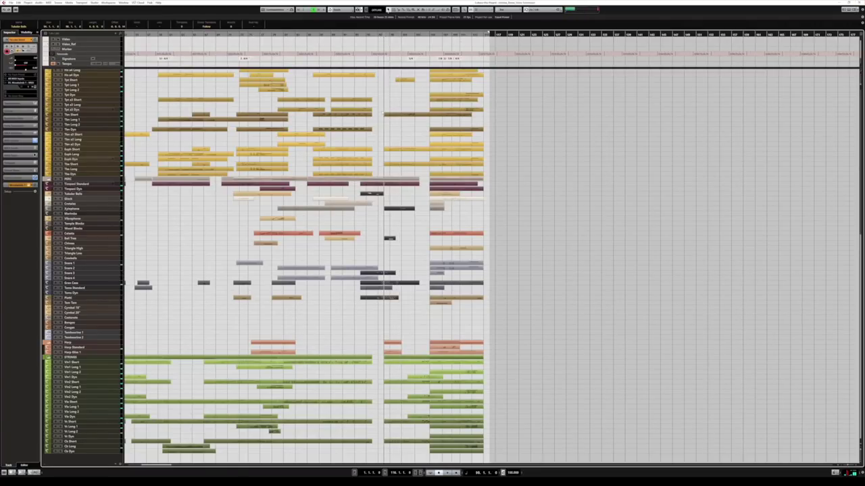
{"action": "left_click", "coordinate": [404, 204]}
{"action": "left_click_drag", "start_coordinate": [396, 180], "coordinate": [359, 256]}
{"action": "scroll", "coordinate": [358, 175], "scroll_direction": "up", "scroll_amount": 6}
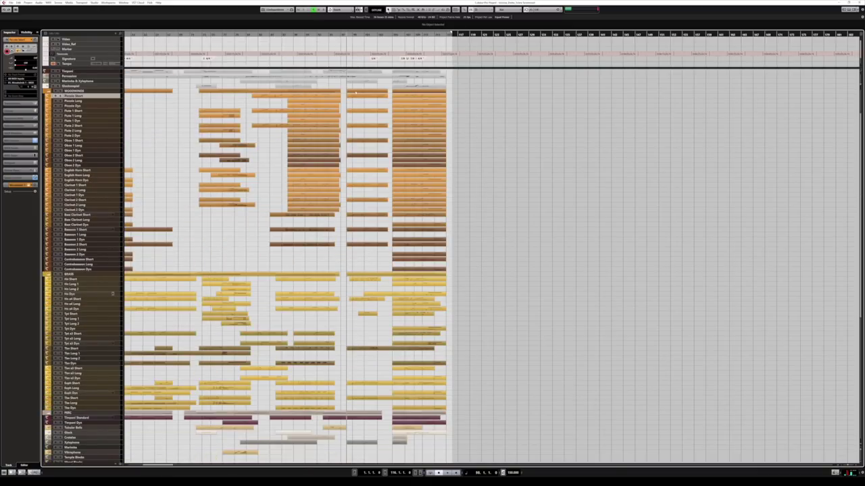
{"action": "scroll", "coordinate": [371, 232], "scroll_direction": "down", "scroll_amount": 1}
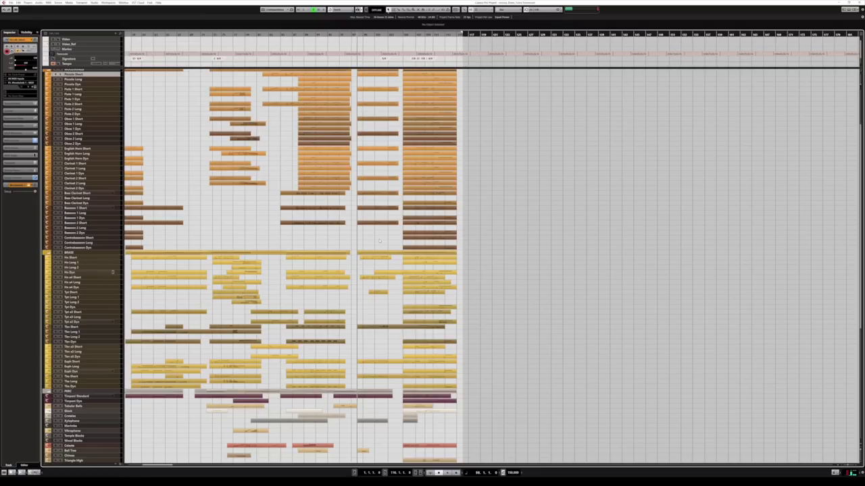
{"action": "key", "text": "space"}
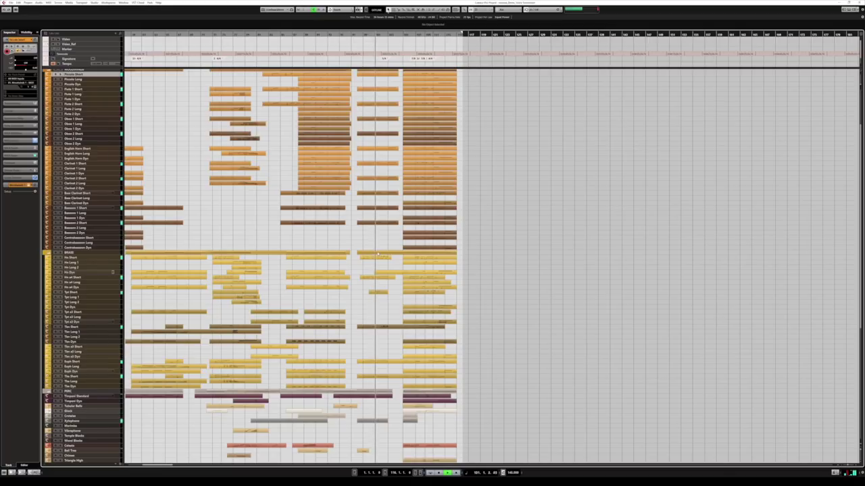
Step: Open the BRASS folder's section starting around bar 98 in the Key Editor and play it from just before its first notes
{"action": "double_click", "coordinate": [384, 254]}
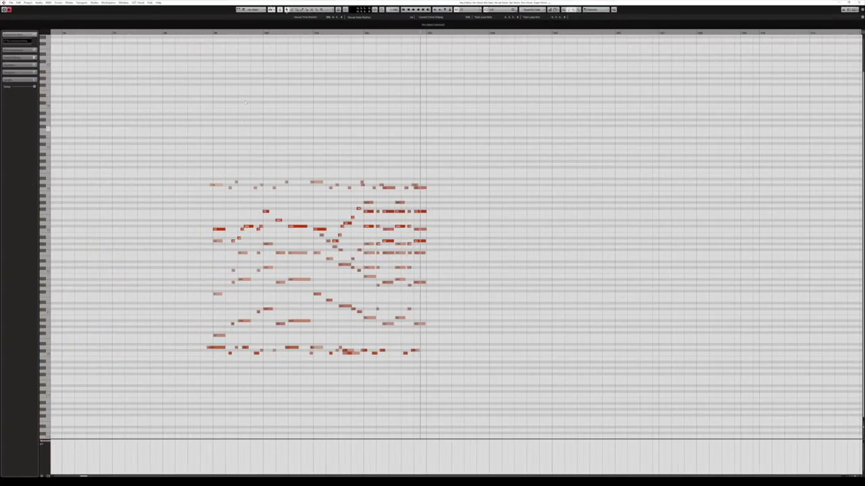
{"action": "left_click", "coordinate": [206, 33]}
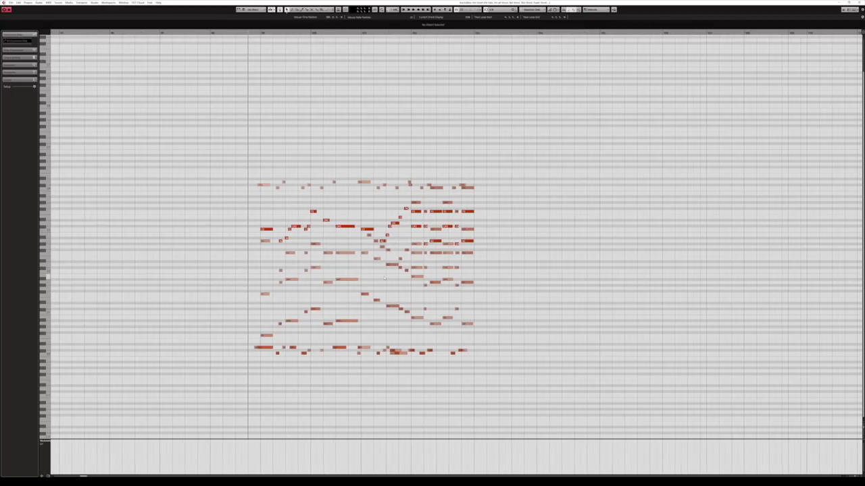
{"action": "key", "text": "h"}
{"action": "key", "text": "h"}
{"action": "key", "text": "h"}
{"action": "scroll", "coordinate": [385, 279], "scroll_direction": "right", "scroll_amount": 4}
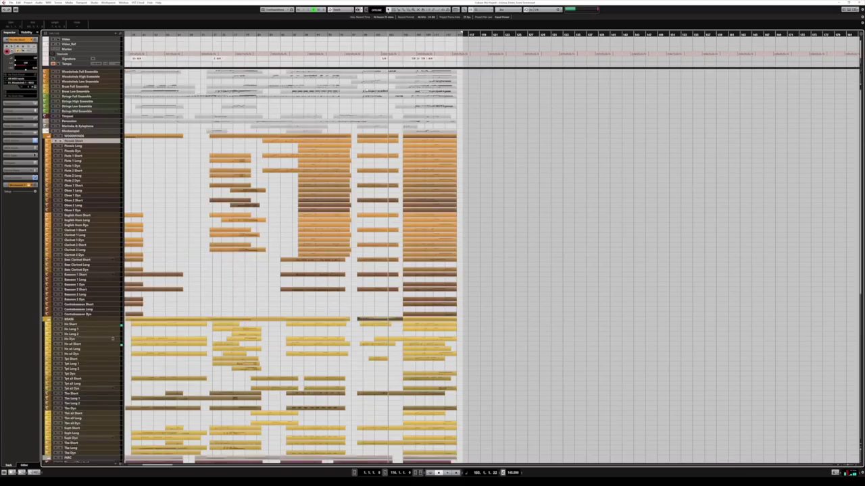
Step: Play the matching WOODWINDS folder section in the Key Editor, bring its low melodic line into focus, and close the editor
{"action": "double_click", "coordinate": [370, 137]}
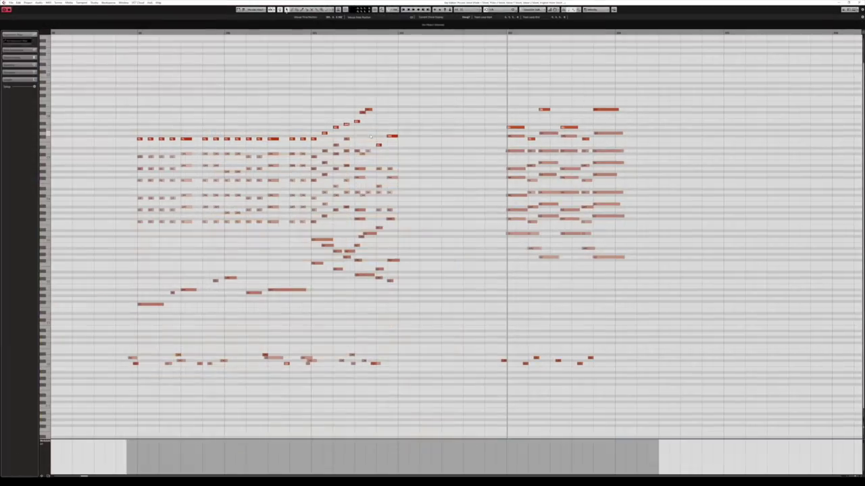
{"action": "key", "text": "KP_1"}
{"action": "key", "text": "space"}
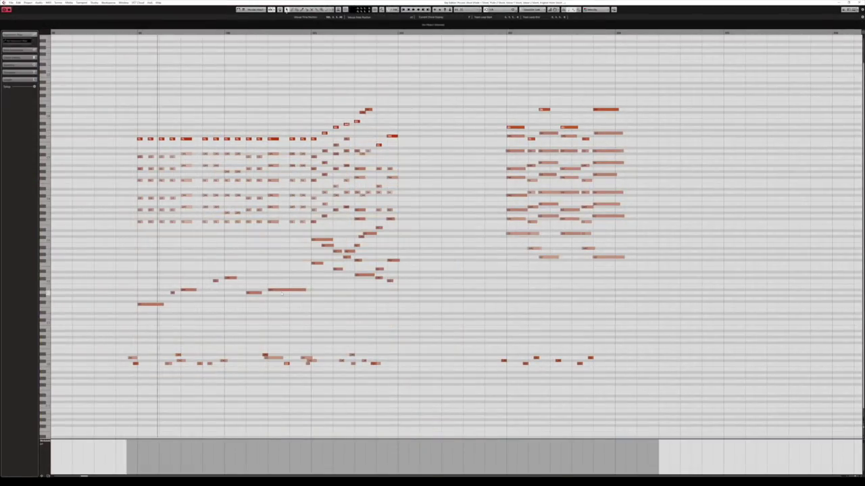
{"action": "left_click", "coordinate": [280, 291]}
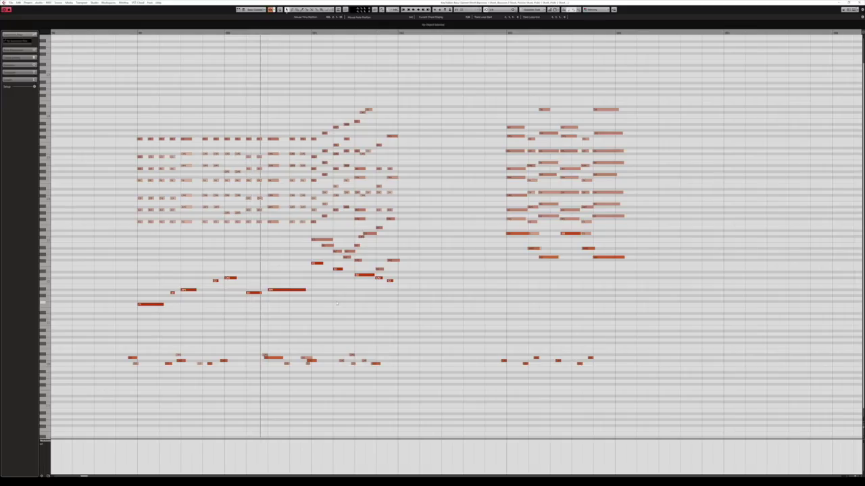
{"action": "left_click_drag", "start_coordinate": [429, 305], "coordinate": [401, 301]}
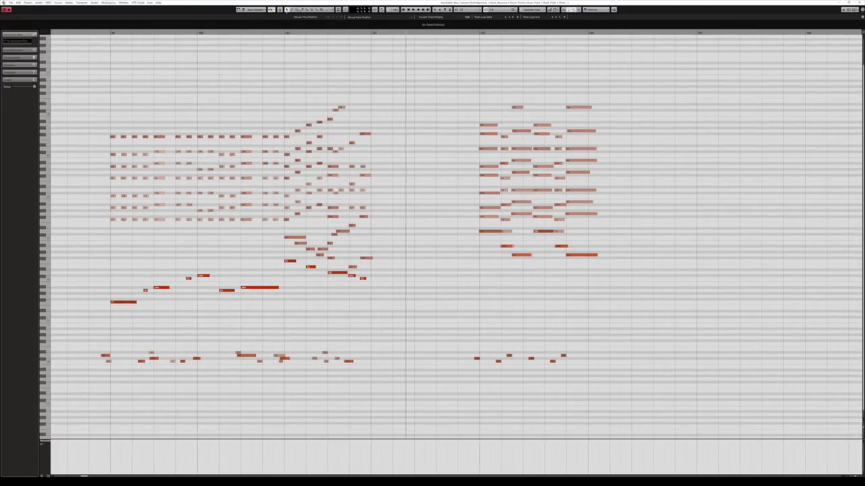
{"action": "key", "text": "Return"}
Step: Open the STRINGS folder's section starting around bar 98 in the Key Editor and play it
{"action": "scroll", "coordinate": [379, 262], "scroll_direction": "down", "scroll_amount": 8}
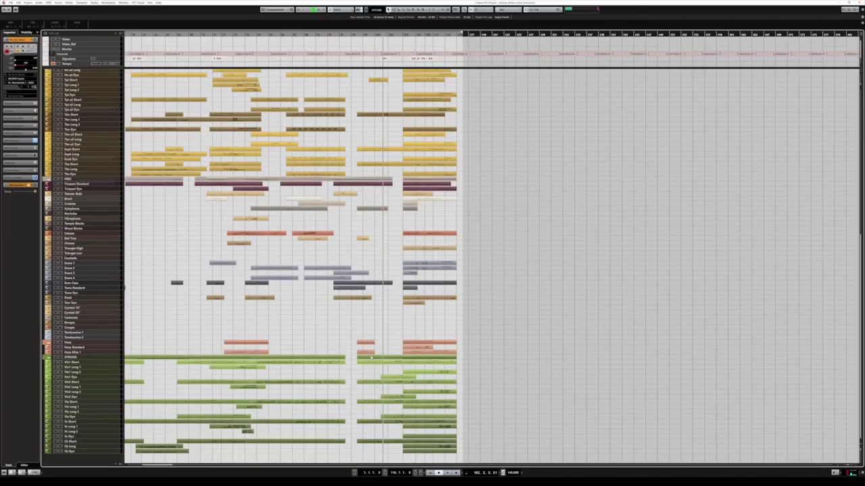
{"action": "double_click", "coordinate": [371, 358]}
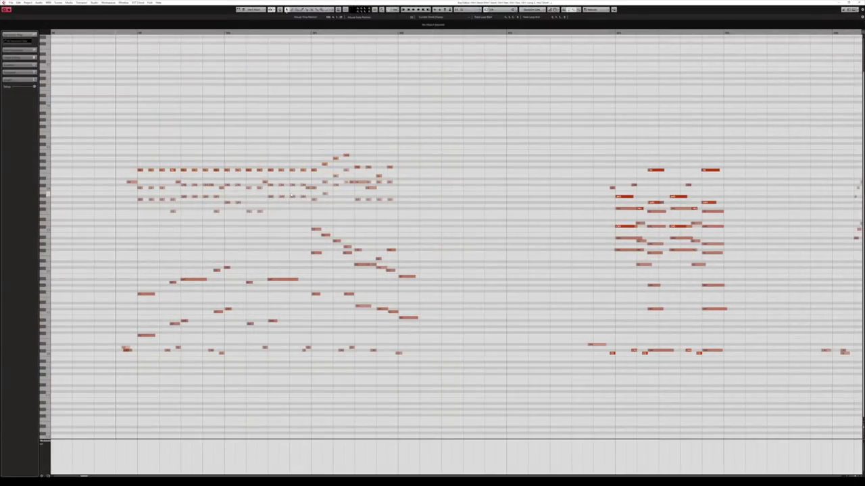
{"action": "key", "text": "space"}
{"action": "scroll", "coordinate": [311, 208], "scroll_direction": "left", "scroll_amount": 1}
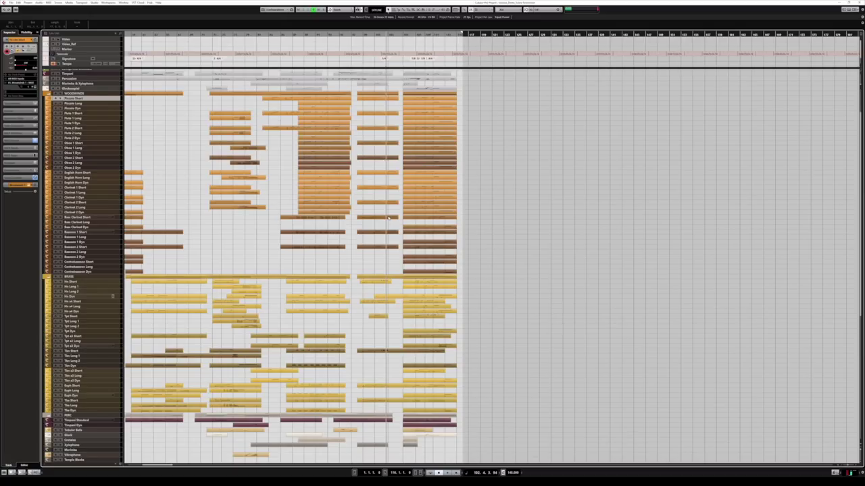
Step: Examine the BRASS and STRINGS folder parts for the chords just before the final section, playing the strings in the Key Editor
{"action": "double_click", "coordinate": [390, 277]}
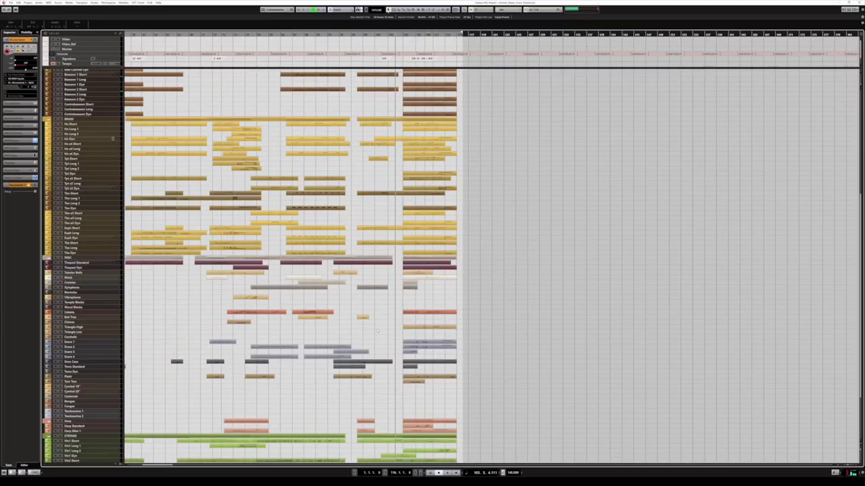
{"action": "scroll", "coordinate": [377, 331], "scroll_direction": "down", "scroll_amount": 4}
{"action": "double_click", "coordinate": [387, 358]}
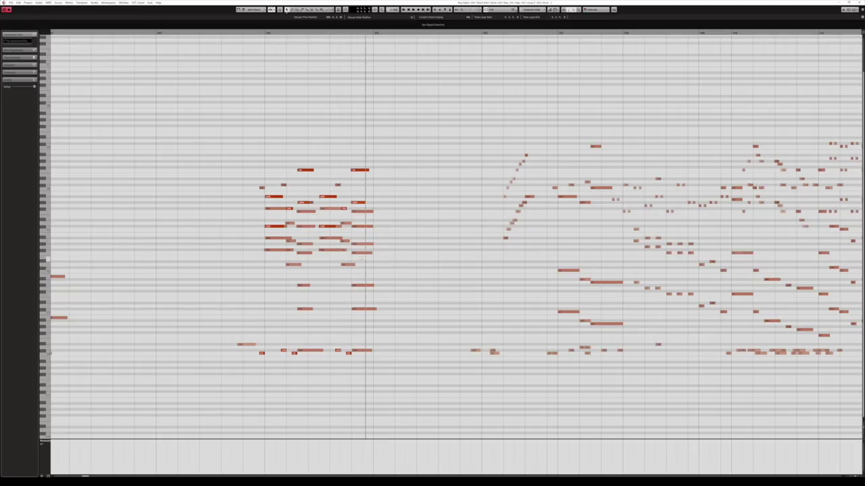
{"action": "key", "text": "space"}
{"action": "key", "text": "Escape"}
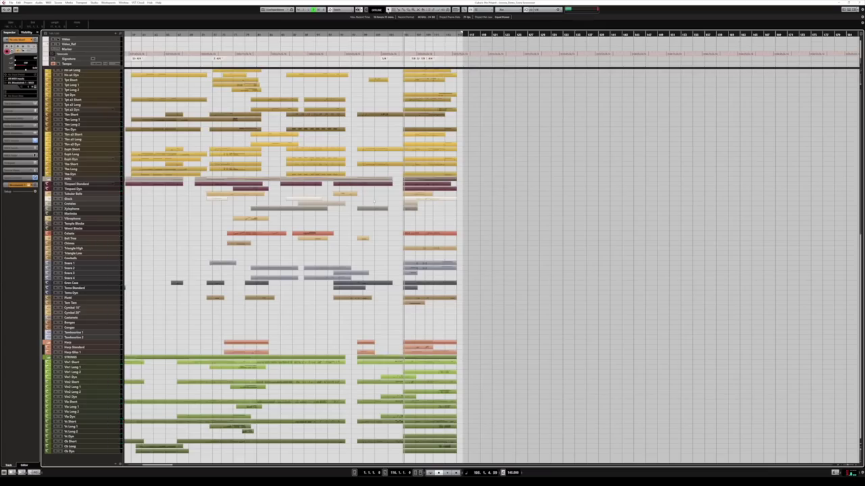
Step: Open the PERC folder's final section in the Key Editor, play it from before its first notes, and close the editor
{"action": "double_click", "coordinate": [423, 179]}
{"action": "left_click", "coordinate": [376, 33]}
{"action": "key", "text": "space"}
{"action": "left_click_drag", "start_coordinate": [597, 208], "coordinate": [507, 219]}
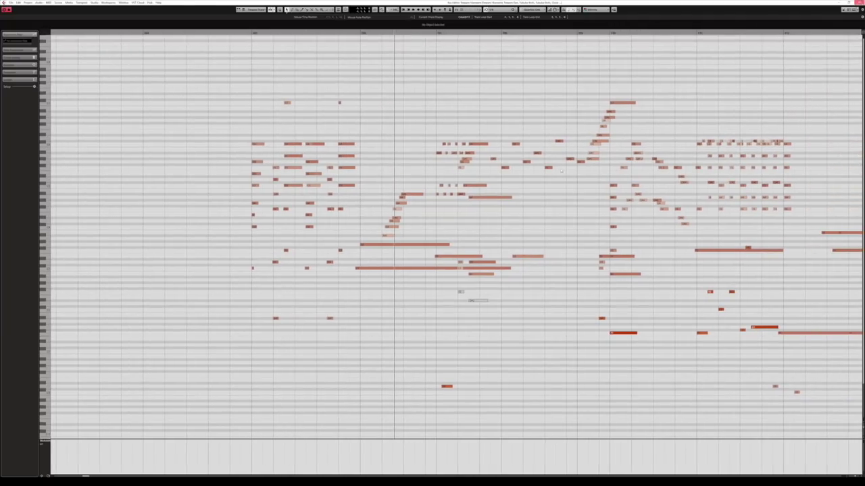
{"action": "key", "text": "Return"}
{"action": "left_click", "coordinate": [400, 61]}
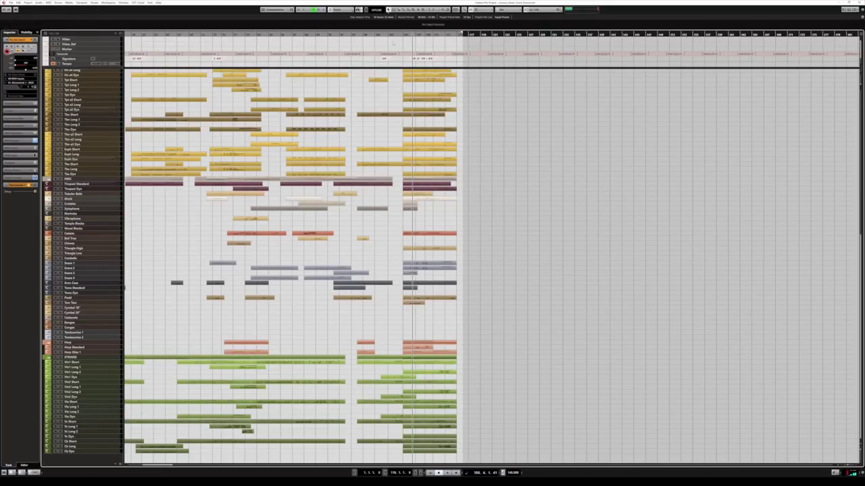
Step: Play all the sections' final parts together in the Key Editor, starting from just before the final section
{"action": "scroll", "coordinate": [112, 217], "scroll_direction": "up", "scroll_amount": 5}
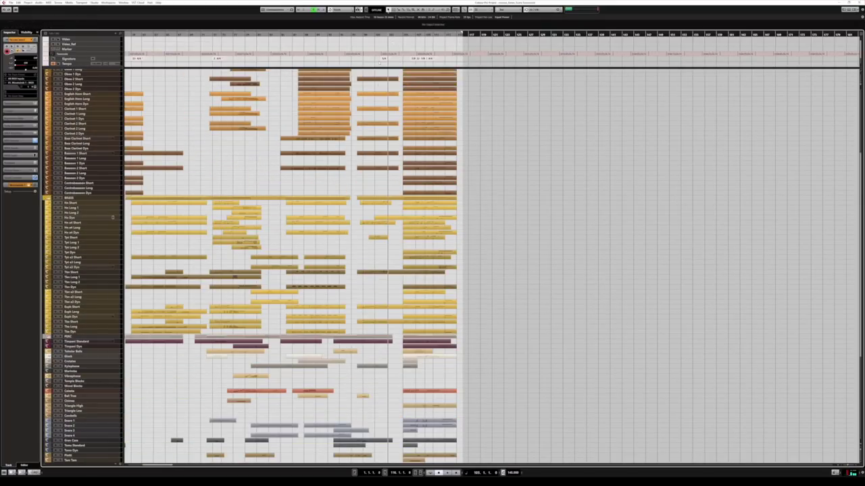
{"action": "left_click", "coordinate": [380, 36]}
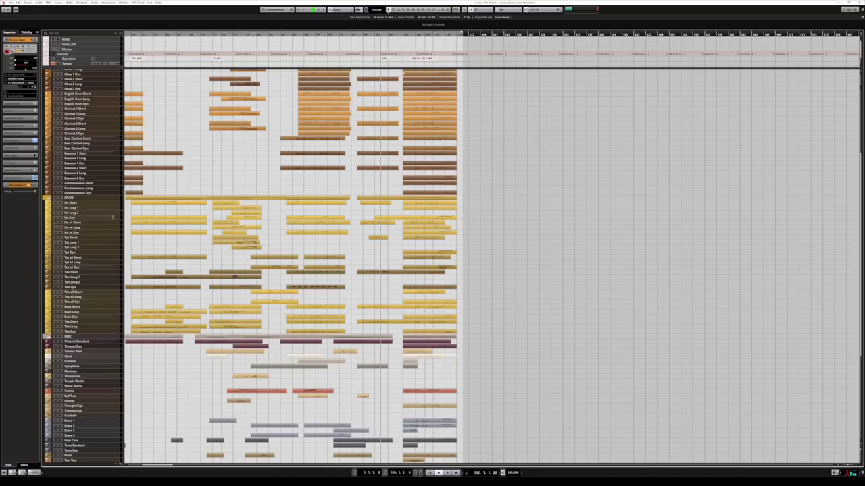
{"action": "key", "text": "space"}
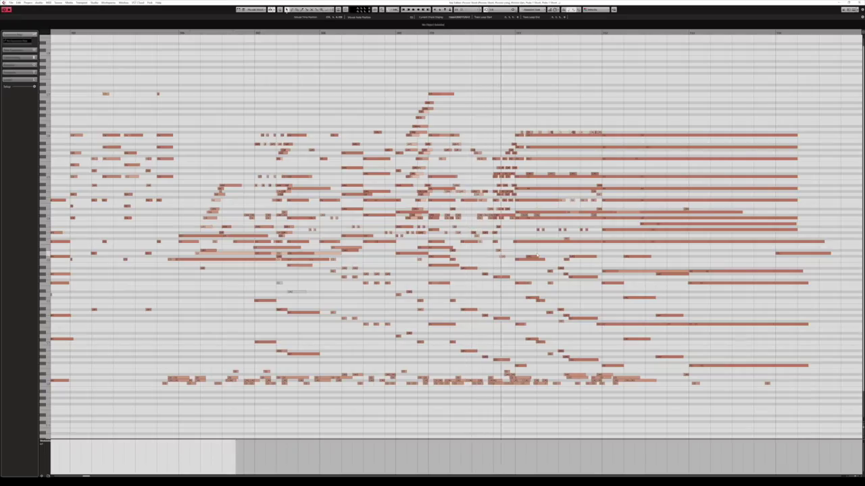
{"action": "left_click_drag", "start_coordinate": [689, 273], "coordinate": [527, 269]}
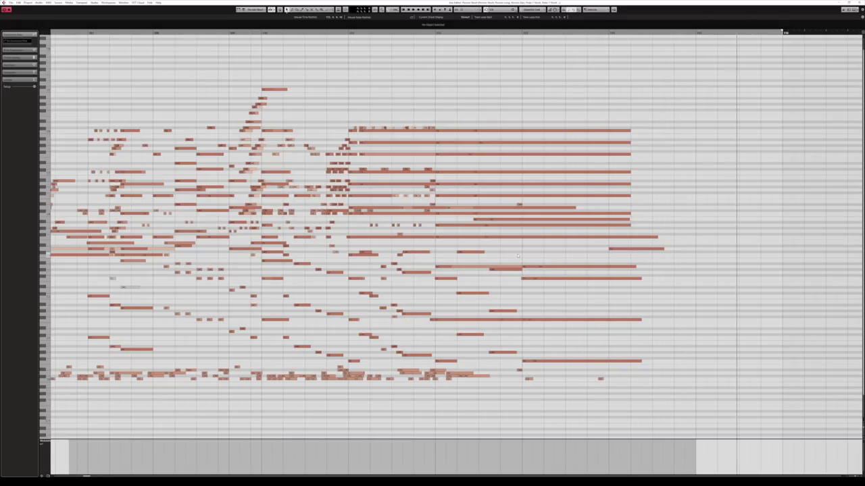
{"action": "left_click_drag", "start_coordinate": [172, 218], "coordinate": [311, 214]}
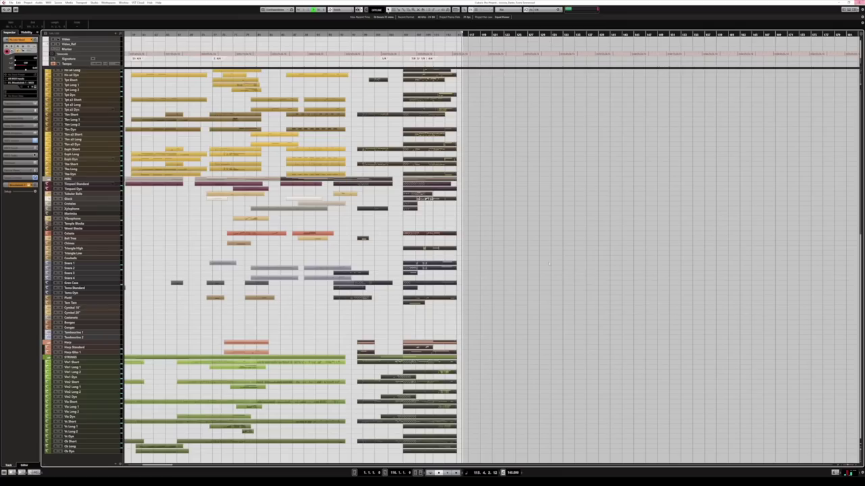
Step: Open the WOODWINDS folder's final section in the Key Editor to view its runs and held chord
{"action": "scroll", "coordinate": [451, 219], "scroll_direction": "up", "scroll_amount": 3}
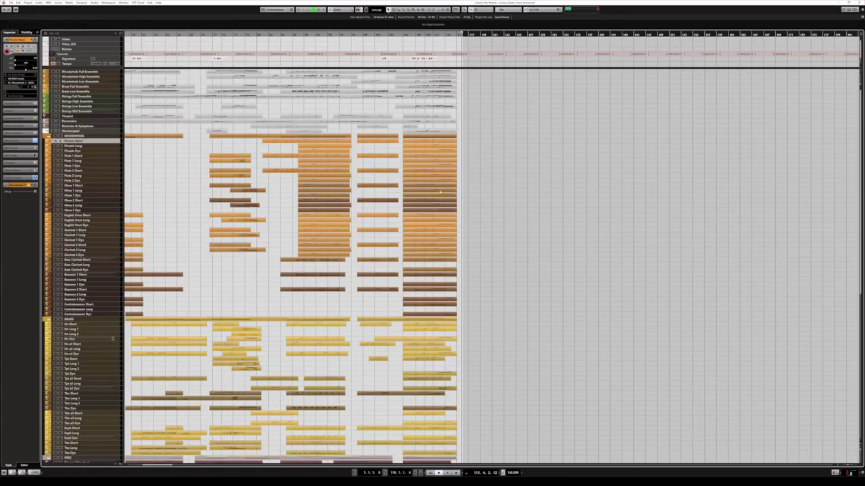
{"action": "left_click", "coordinate": [419, 138]}
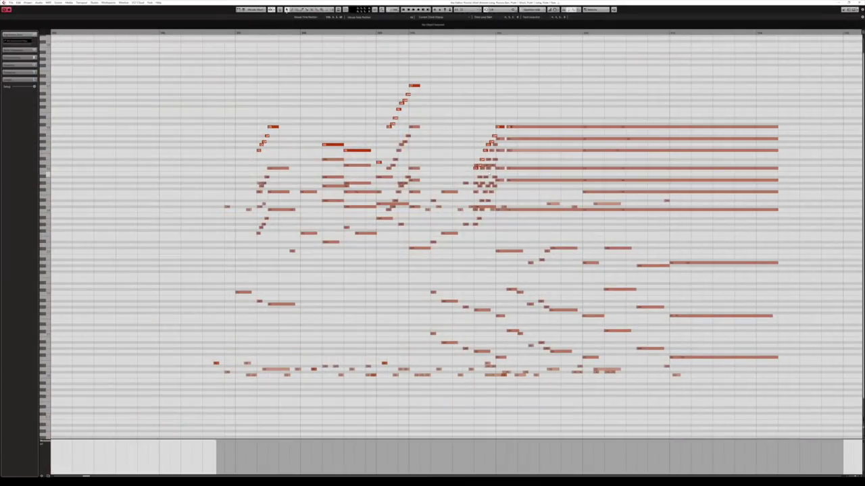
{"action": "scroll", "coordinate": [306, 126], "scroll_direction": "right", "scroll_amount": 1}
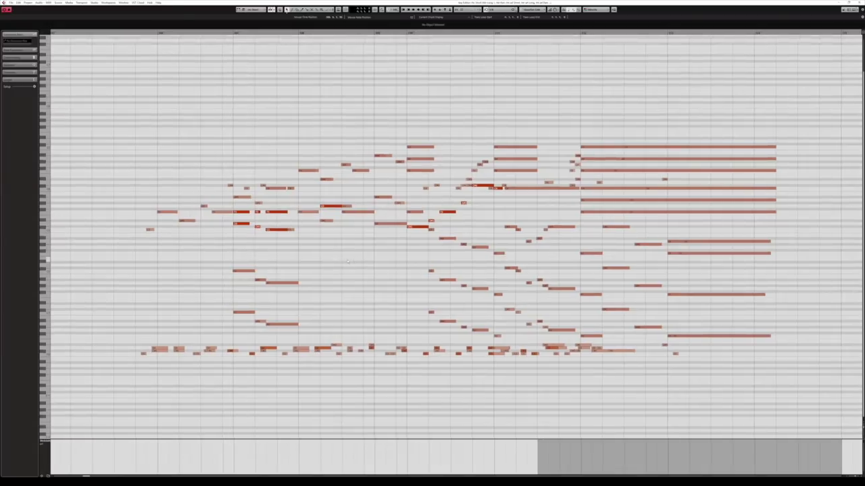
Step: Play the BRASS folder's final section in the Key Editor from before its first notes through the held final chord
{"action": "scroll", "coordinate": [348, 261], "scroll_direction": "right", "scroll_amount": 1}
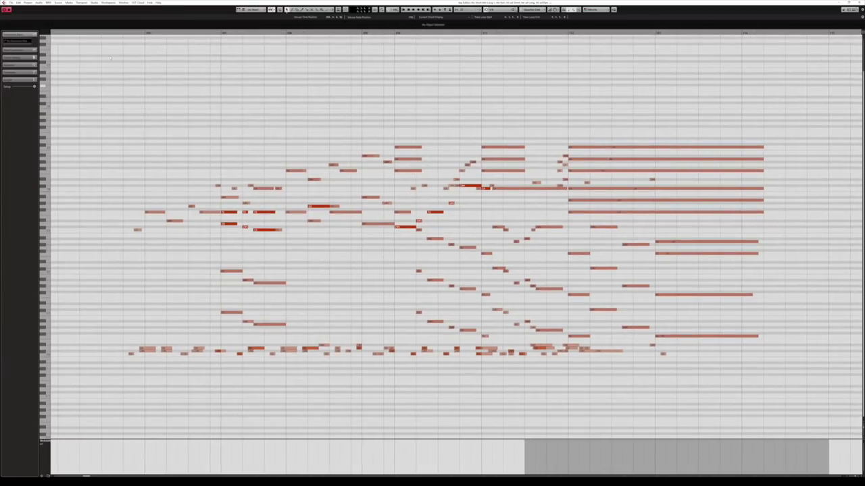
{"action": "scroll", "coordinate": [199, 97], "scroll_direction": "right", "scroll_amount": 1}
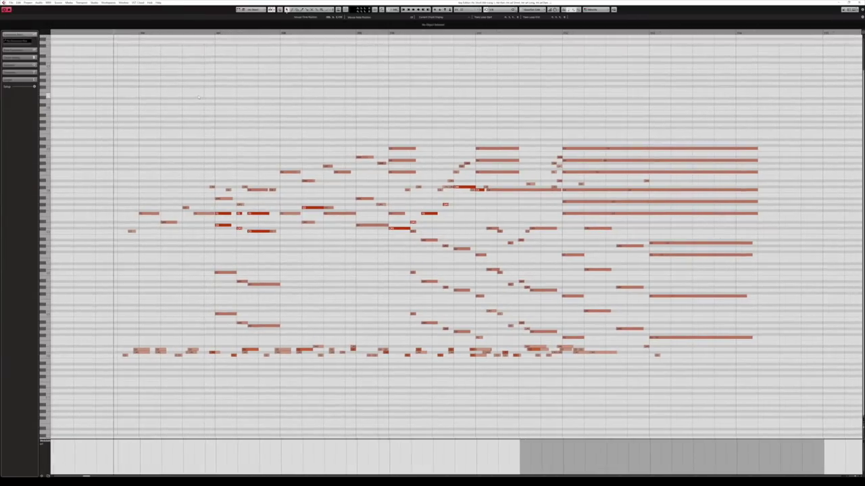
{"action": "scroll", "coordinate": [254, 154], "scroll_direction": "right", "scroll_amount": 1}
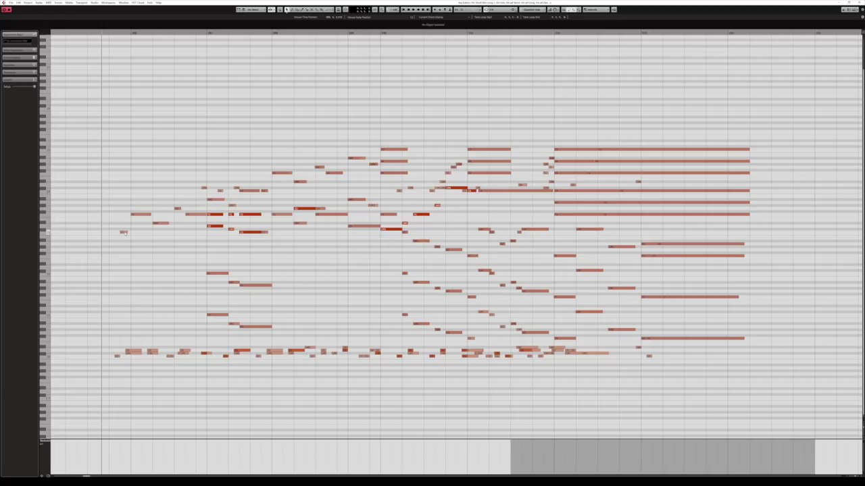
{"action": "scroll", "coordinate": [338, 283], "scroll_direction": "right", "scroll_amount": 1}
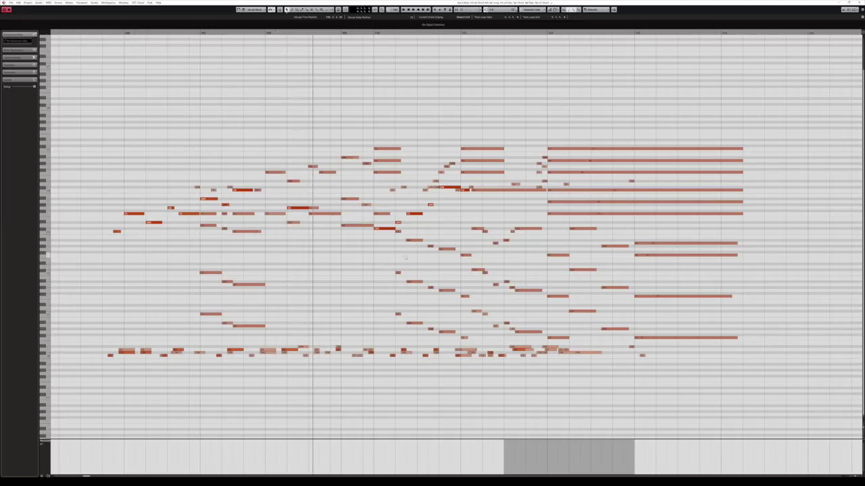
{"action": "scroll", "coordinate": [431, 235], "scroll_direction": "right", "scroll_amount": 4}
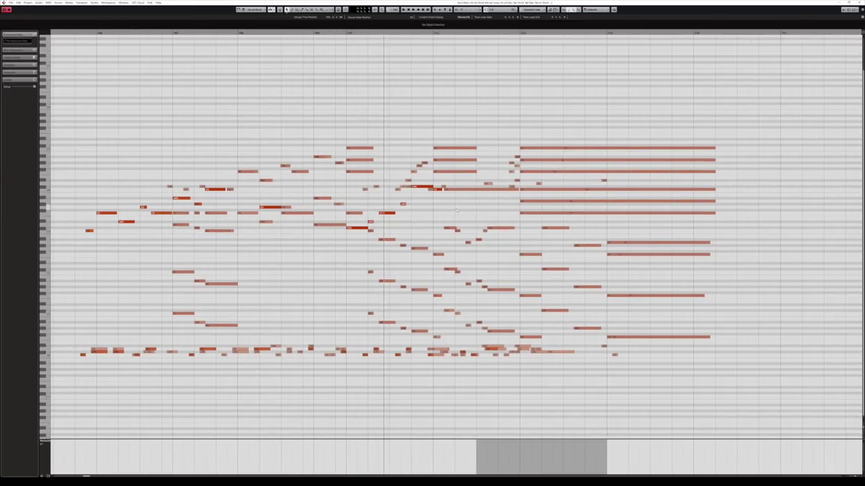
{"action": "scroll", "coordinate": [445, 215], "scroll_direction": "right", "scroll_amount": 5}
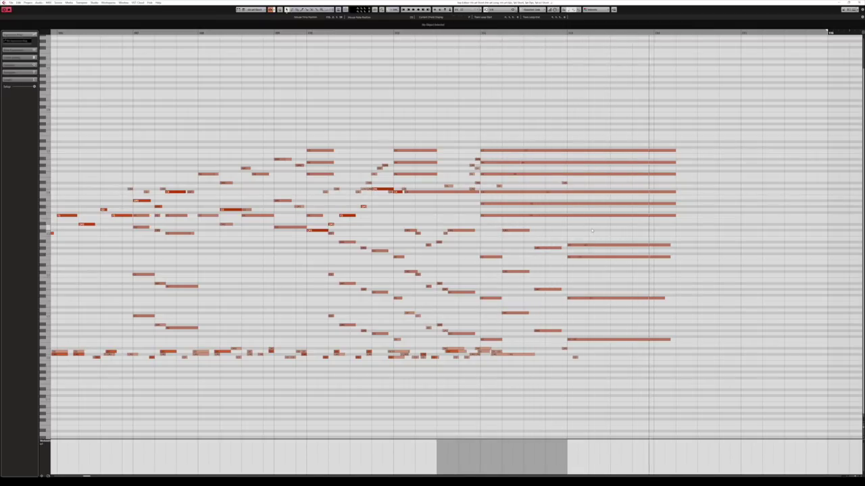
{"action": "key", "text": "space"}
Step: Place the playhead at the start of the final brass chord, bring its top held note into focus, and close the editor
{"action": "left_click", "coordinate": [493, 45]}
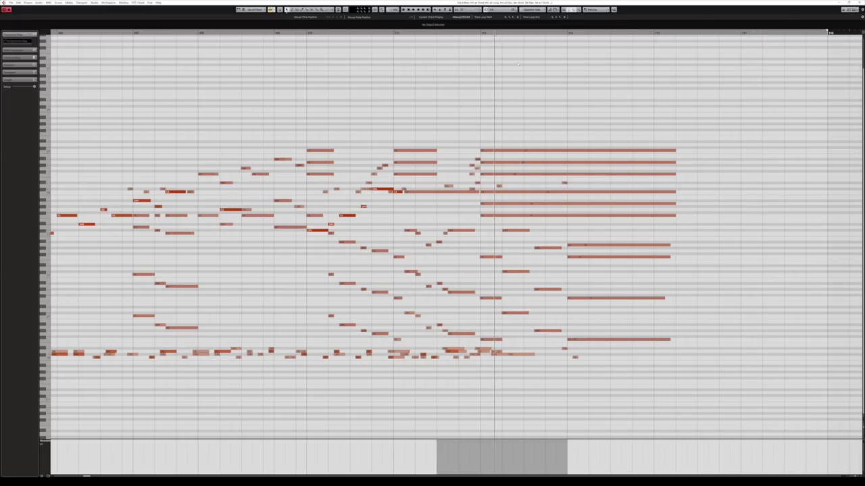
{"action": "left_click", "coordinate": [527, 150]}
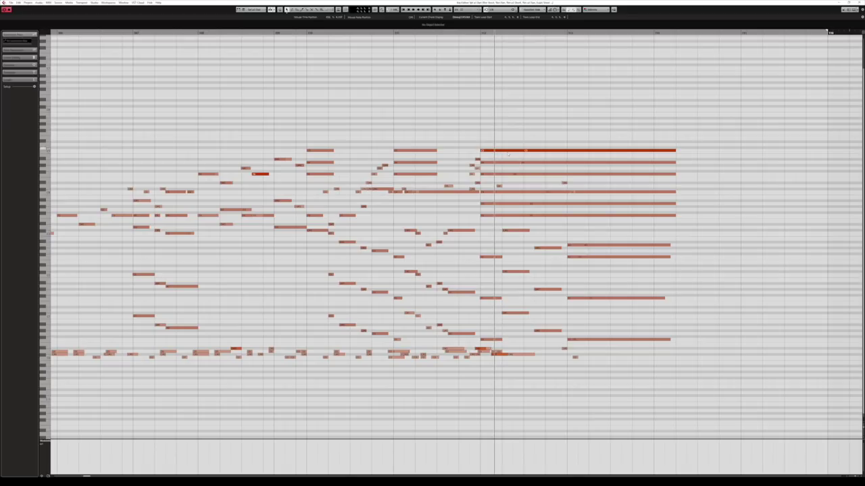
{"action": "scroll", "coordinate": [498, 153], "scroll_direction": "right", "scroll_amount": 2}
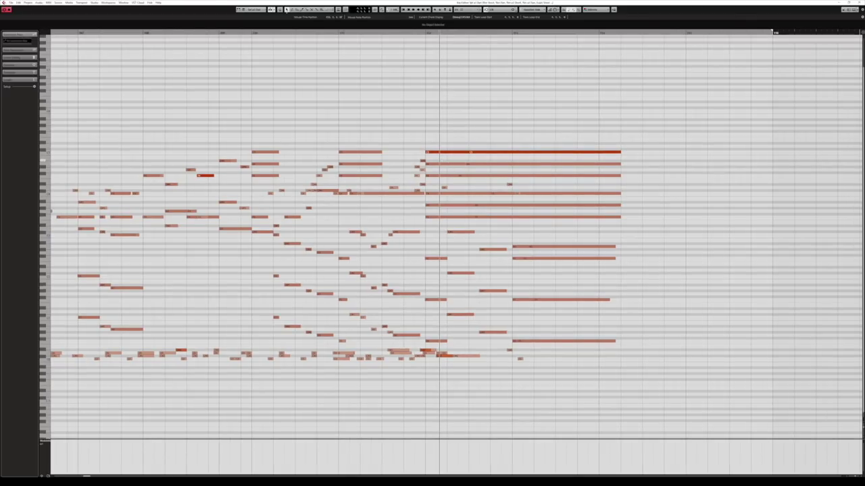
{"action": "key", "text": "Return"}
{"action": "left_click", "coordinate": [466, 174]}
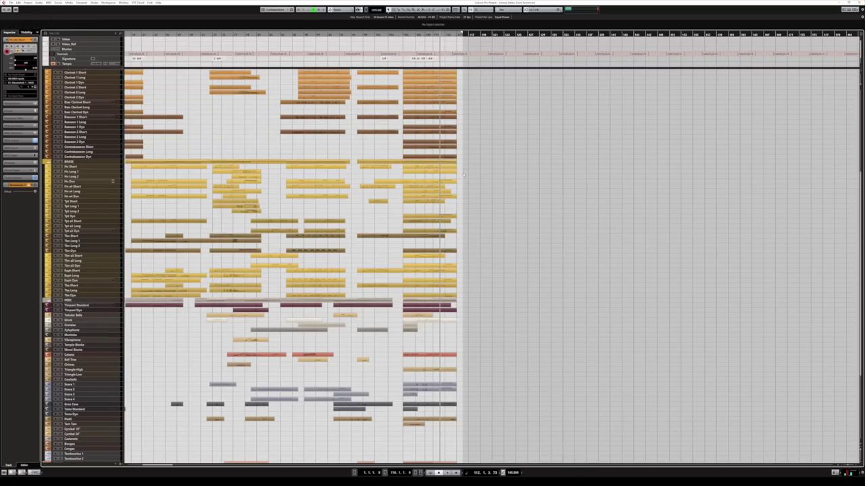
Step: Open the final section's trumpet parts in the Key Editor and bring the chord layer and the melody layer into focus
{"action": "left_click_drag", "start_coordinate": [466, 210], "coordinate": [431, 231]}
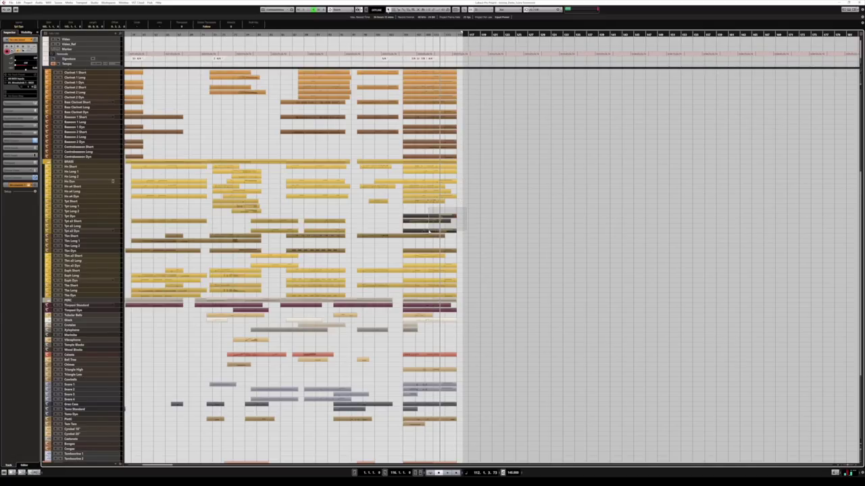
{"action": "key", "text": "Return"}
{"action": "left_click", "coordinate": [139, 35]}
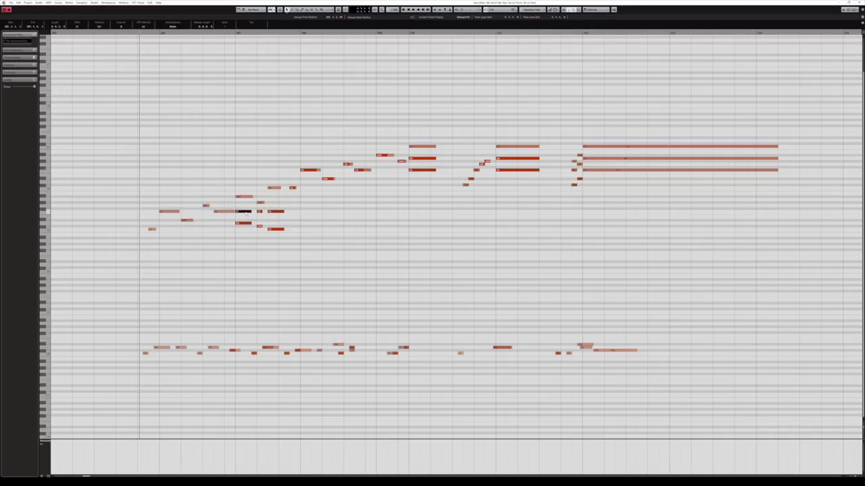
{"action": "left_click_drag", "start_coordinate": [283, 237], "coordinate": [243, 209]}
{"action": "left_click", "coordinate": [283, 199]}
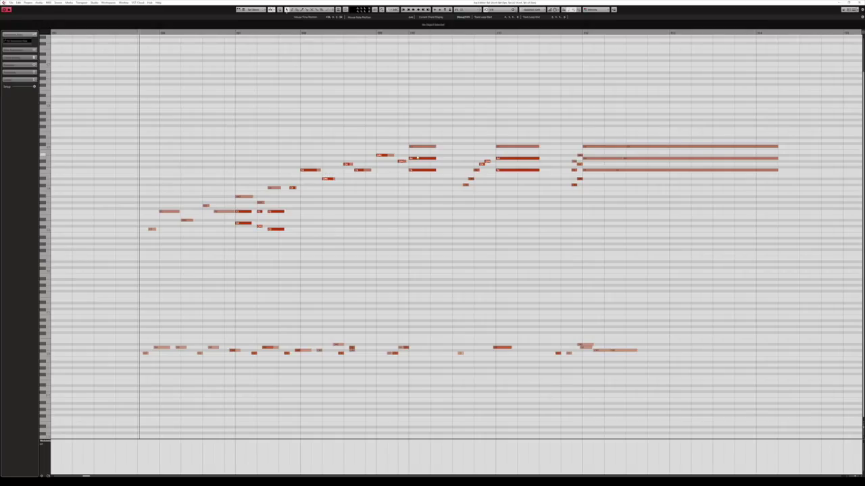
{"action": "left_click", "coordinate": [426, 147]}
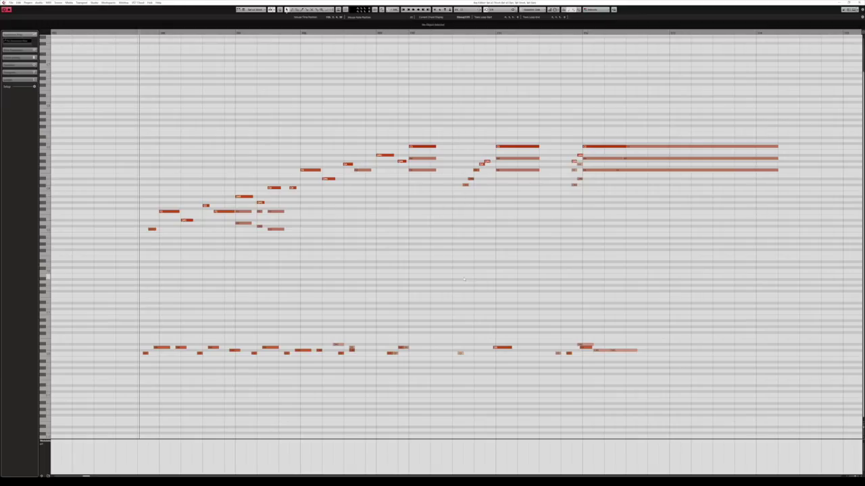
Step: Play the trumpet parts through the held final chord and close the editor
{"action": "scroll", "coordinate": [459, 278], "scroll_direction": "right", "scroll_amount": 1}
{"action": "key", "text": "space"}
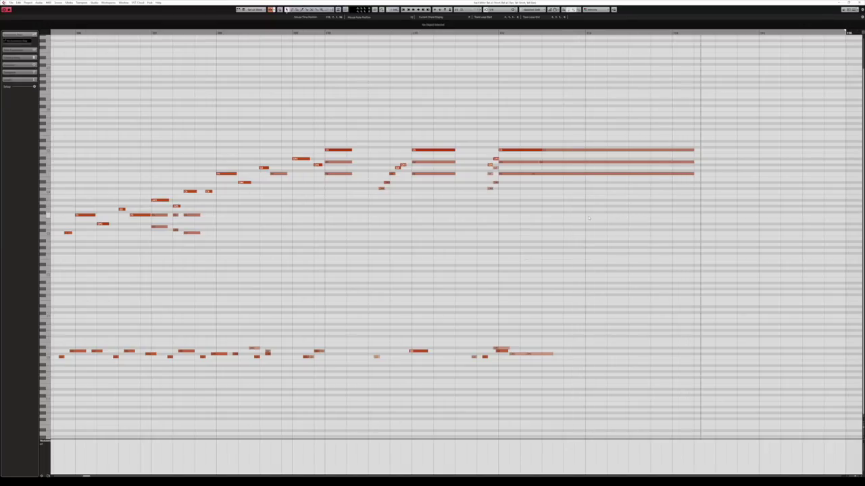
{"action": "left_click", "coordinate": [859, 2]}
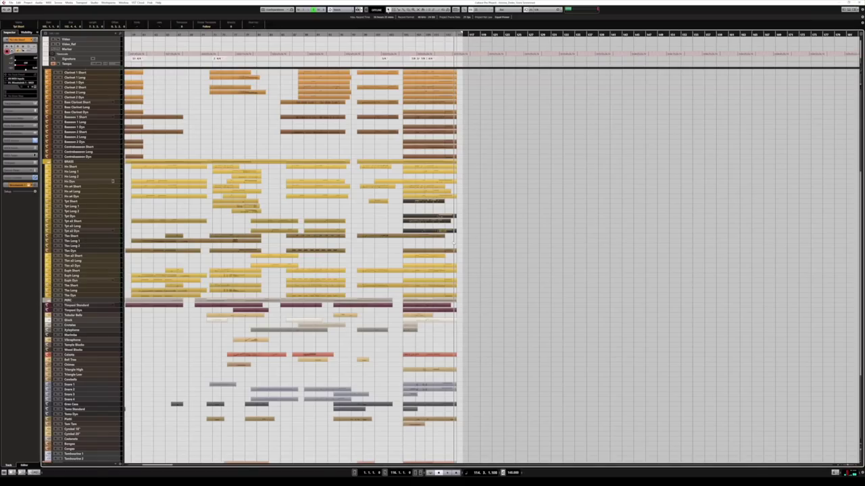
Step: Open the final section's horn parts in the Key Editor and switch focus between the melody and harmony layers
{"action": "left_click_drag", "start_coordinate": [462, 165], "coordinate": [427, 196]}
{"action": "key", "text": "Return"}
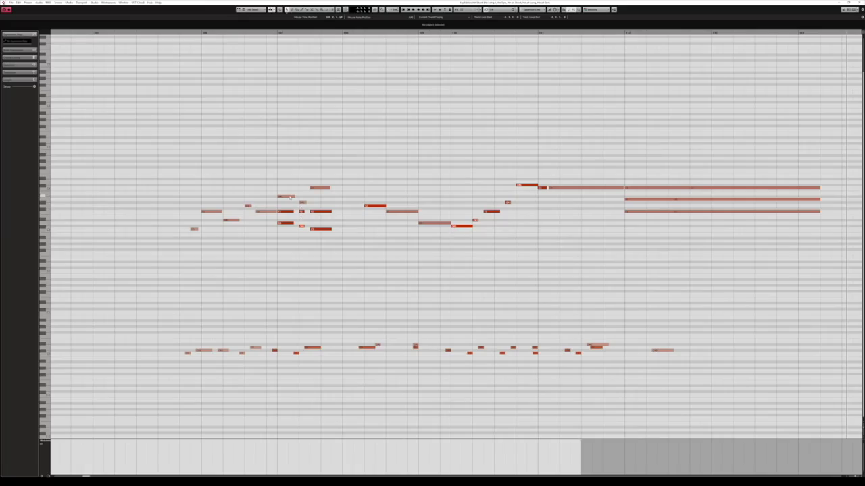
{"action": "left_click", "coordinate": [286, 198]}
{"action": "left_click", "coordinate": [301, 189]}
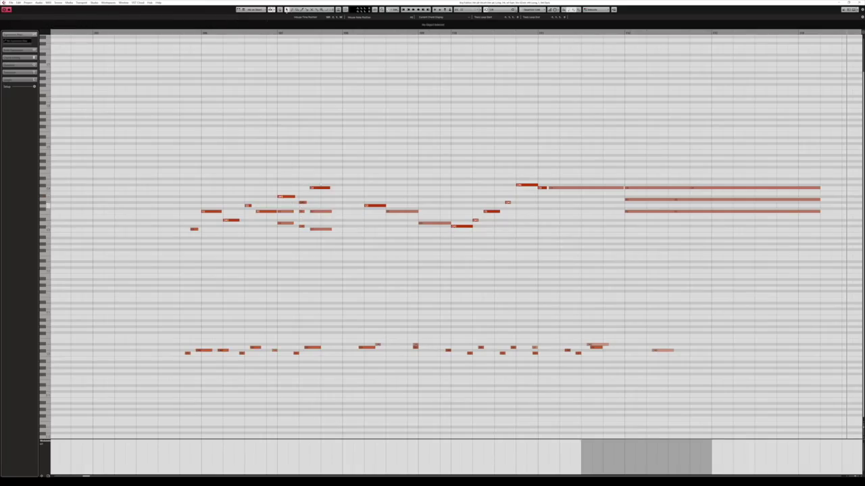
{"action": "left_click", "coordinate": [283, 212]}
{"action": "left_click", "coordinate": [286, 206]}
Step: Play the horn parts from before their first notes to the held final chord and close the editor
{"action": "key", "text": "space"}
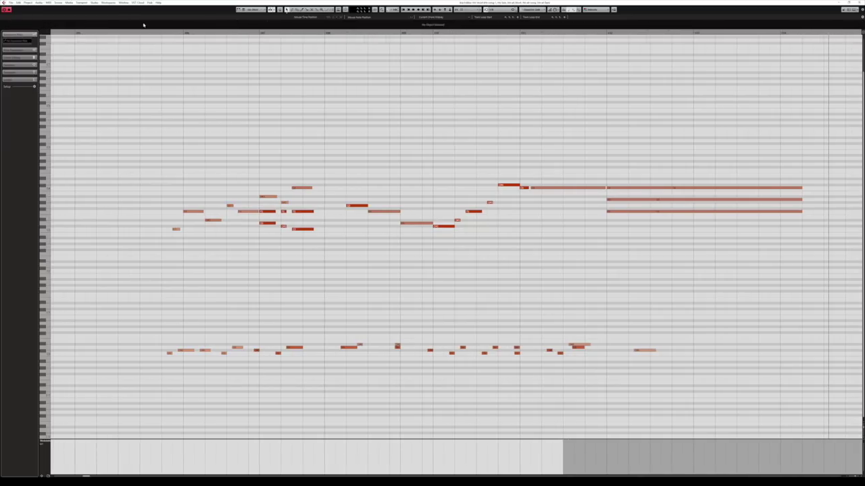
{"action": "left_click", "coordinate": [157, 34]}
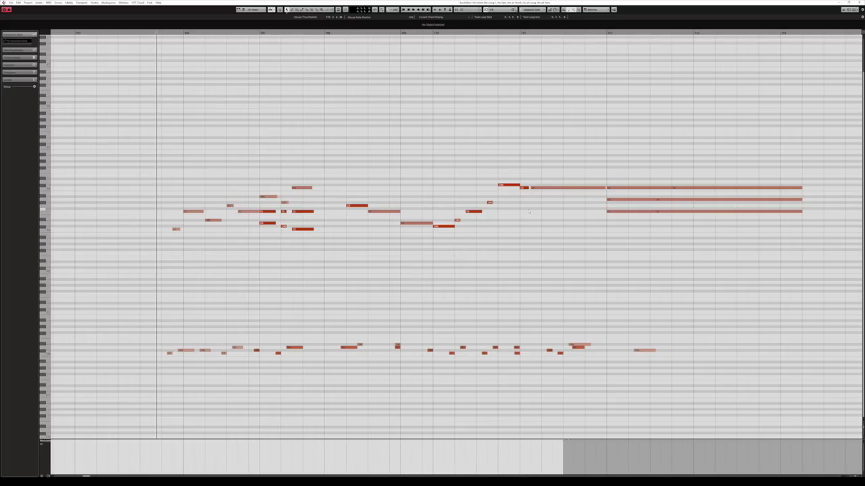
{"action": "scroll", "coordinate": [518, 217], "scroll_direction": "right", "scroll_amount": 3}
{"action": "key", "text": "space"}
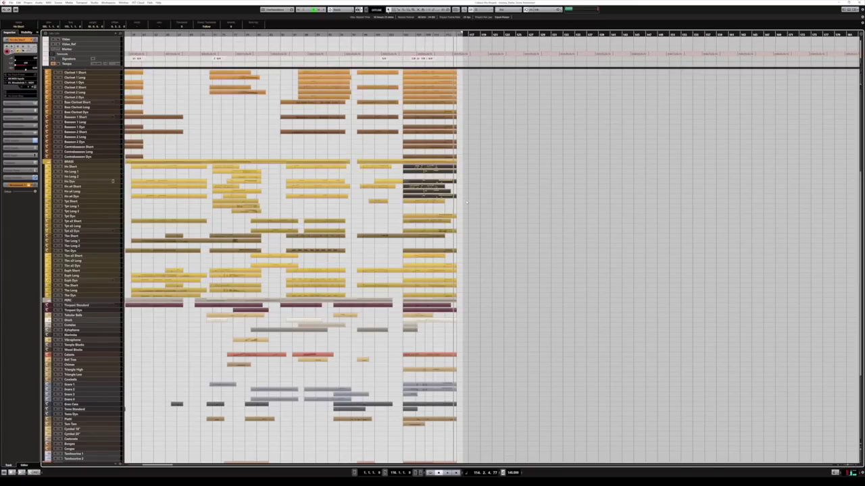
Step: Open the final section's trombone, euphonium and tuba parts together in the Key Editor
{"action": "left_click_drag", "start_coordinate": [466, 202], "coordinate": [403, 234]}
{"action": "left_click_drag", "start_coordinate": [472, 236], "coordinate": [415, 290]}
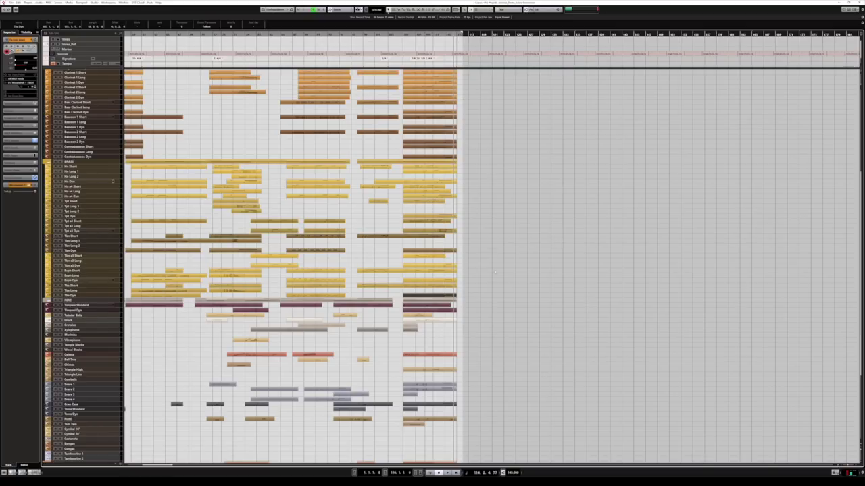
{"action": "key", "text": "Return"}
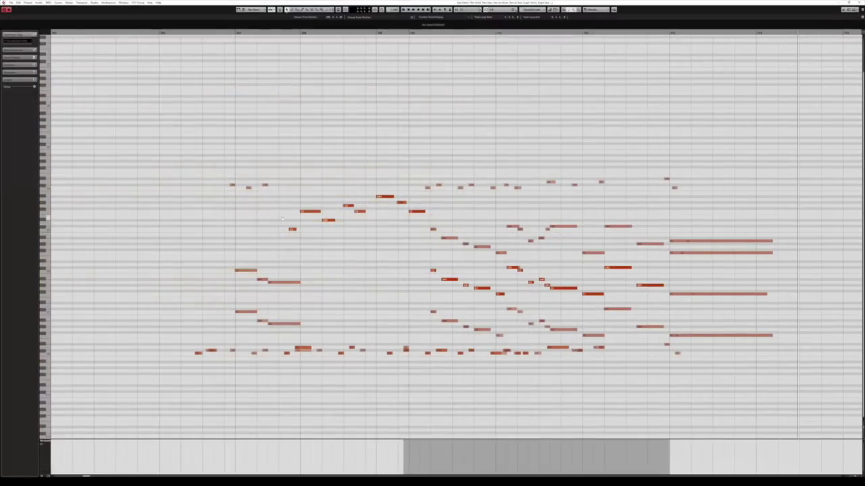
Step: Play the low brass parts from before their first notes through the final held notes and close the editor
{"action": "key", "text": "space"}
{"action": "left_click", "coordinate": [122, 33]}
{"action": "key", "text": "space"}
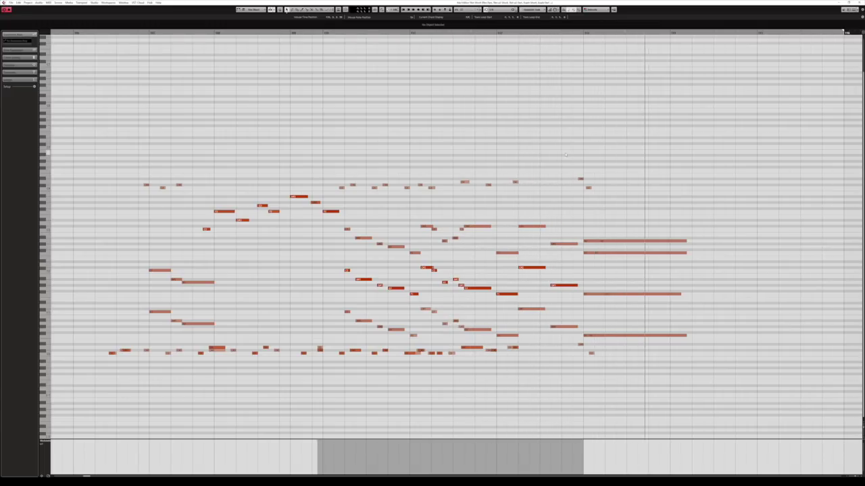
{"action": "left_click", "coordinate": [157, 271]}
{"action": "left_click", "coordinate": [159, 276]}
{"action": "key", "text": "Return"}
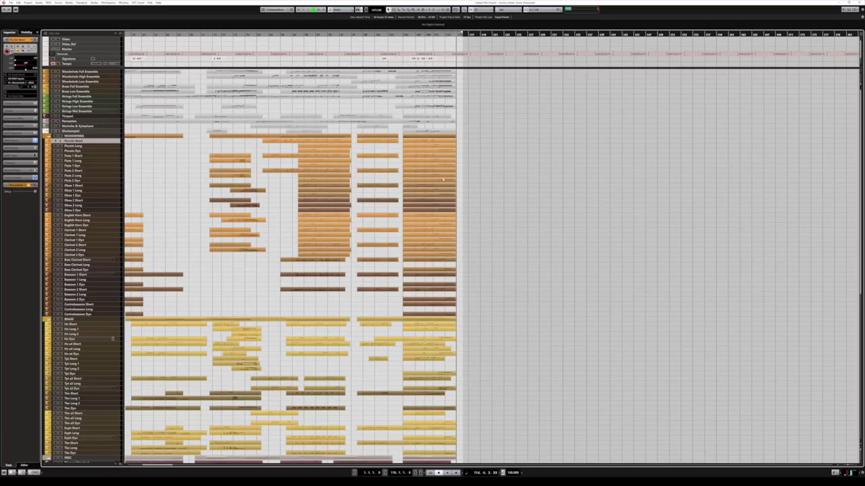
Step: Open the final section's woodwind parts in the Key Editor and play them from just before their first notes
{"action": "double_click", "coordinate": [431, 138]}
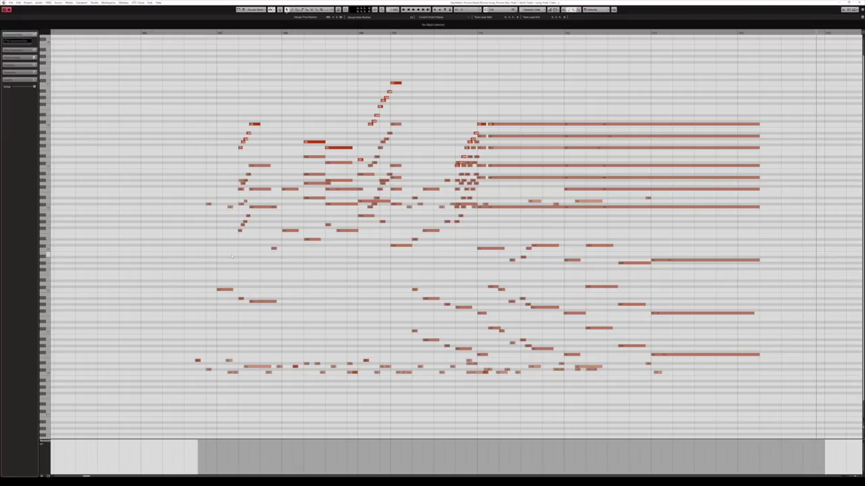
{"action": "scroll", "coordinate": [531, 303], "scroll_direction": "right", "scroll_amount": 1}
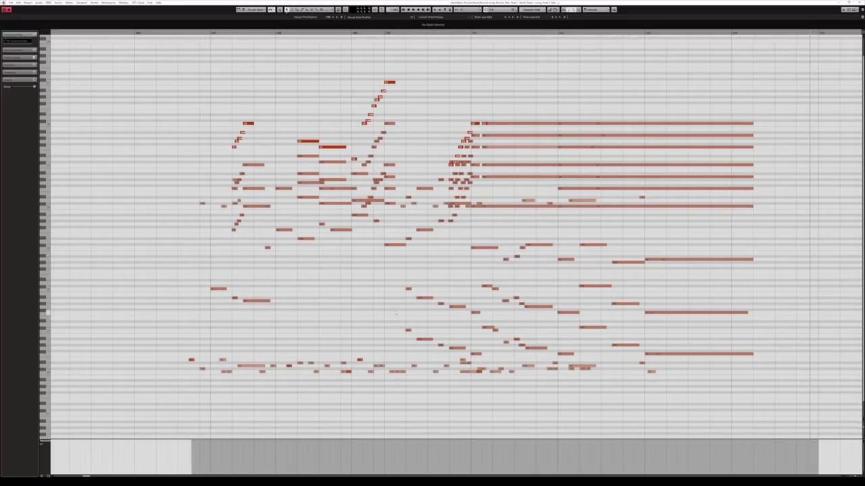
{"action": "scroll", "coordinate": [531, 303], "scroll_direction": "right", "scroll_amount": 3}
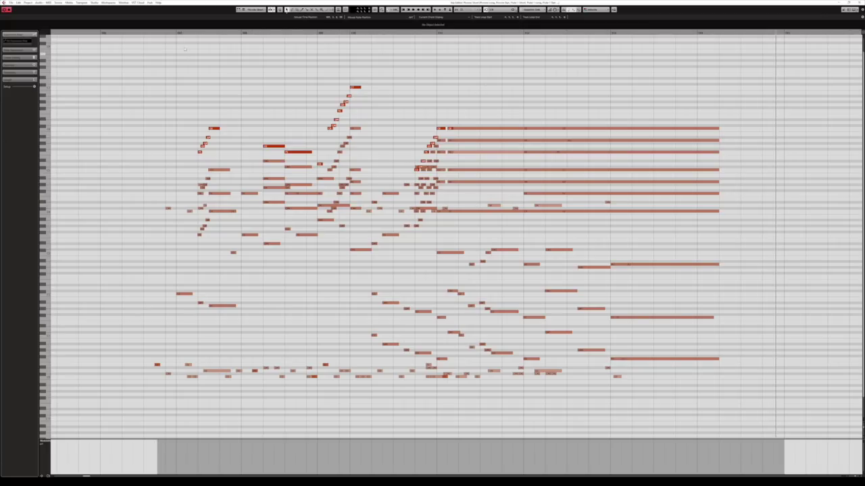
{"action": "left_click_drag", "start_coordinate": [157, 32], "coordinate": [153, 33]}
{"action": "key", "text": "space"}
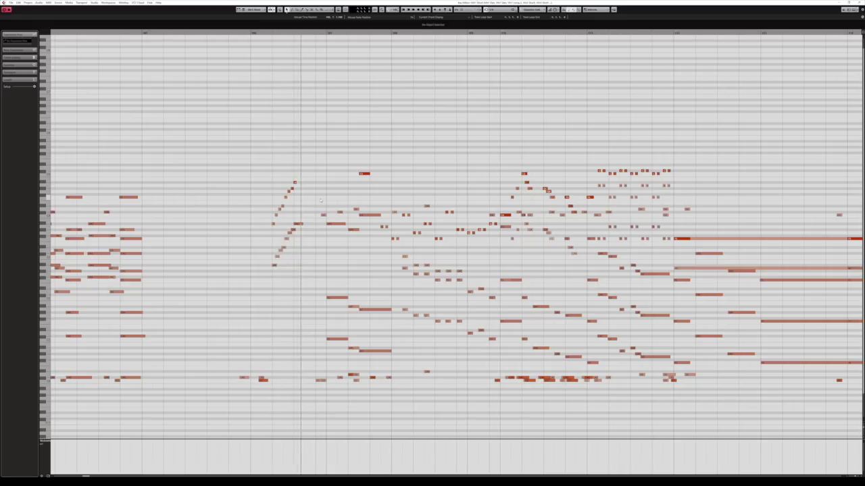
Step: Solo the final section's string parts in the Key Editor and play them from before their first notes
{"action": "left_click", "coordinate": [241, 32]}
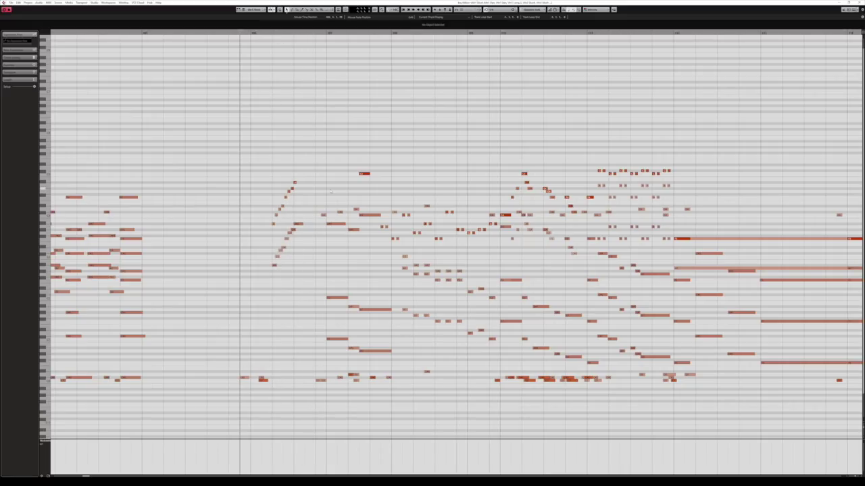
{"action": "left_click", "coordinate": [183, 33]}
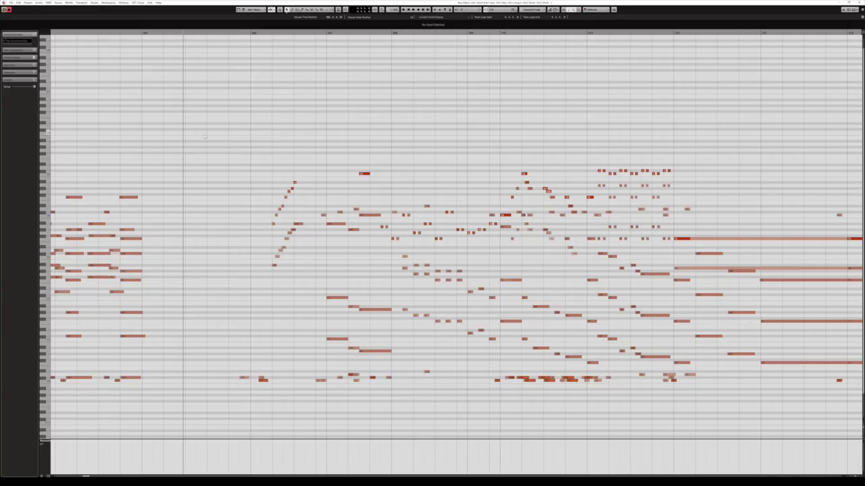
{"action": "key", "text": "space"}
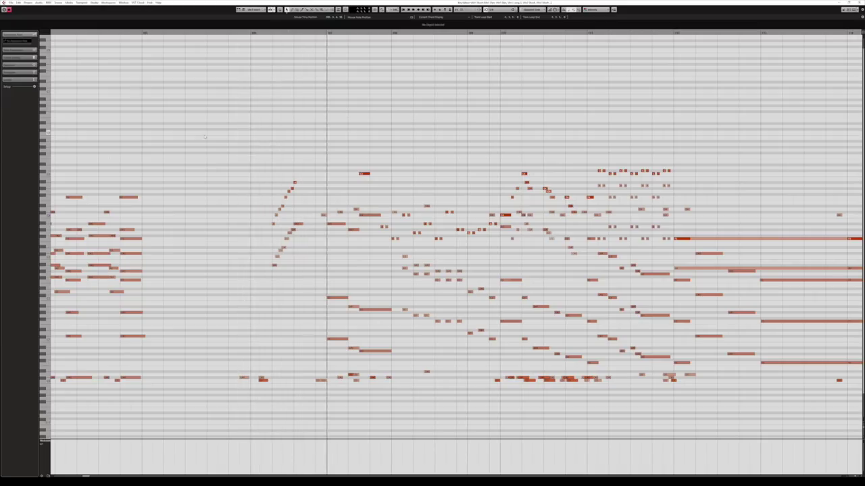
{"action": "key", "text": "s"}
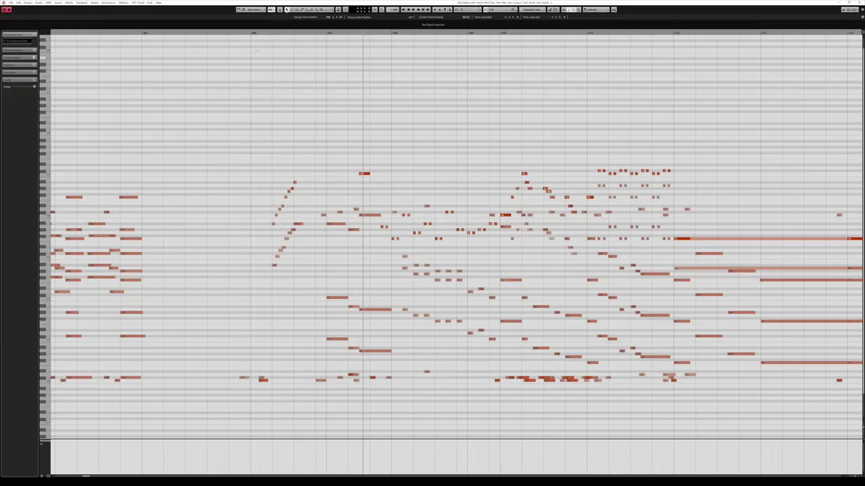
{"action": "left_click", "coordinate": [231, 33]}
{"action": "left_click_drag", "start_coordinate": [421, 233], "coordinate": [392, 232]}
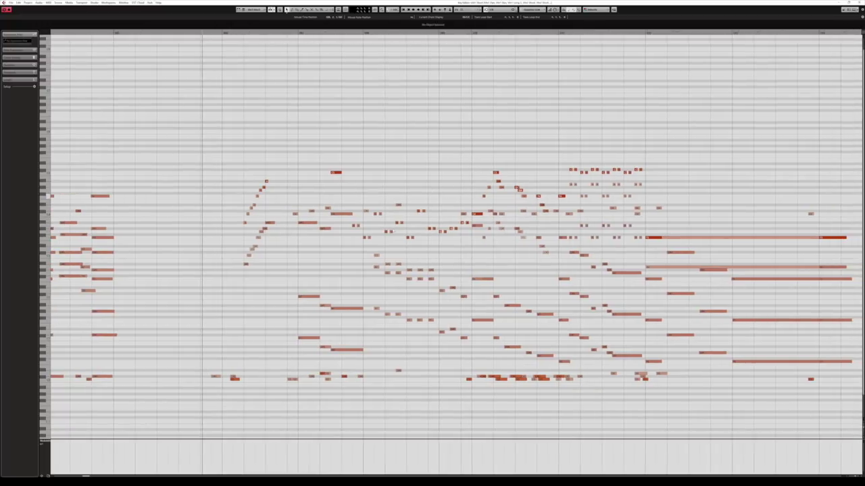
{"action": "scroll", "coordinate": [450, 236], "scroll_direction": "right", "scroll_amount": 2}
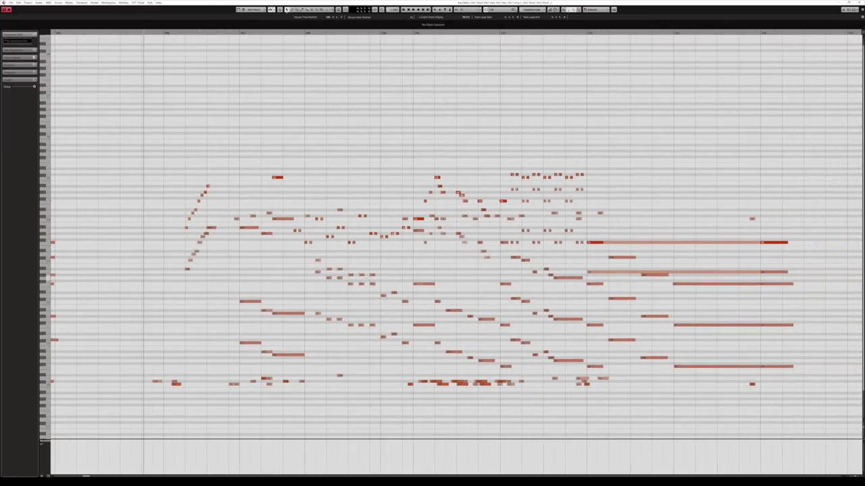
{"action": "scroll", "coordinate": [365, 276], "scroll_direction": "right", "scroll_amount": 1}
Step: Open the final Vln1 Short part in the Key Editor and position playback just before the high repeated notes
{"action": "scroll", "coordinate": [490, 199], "scroll_direction": "down", "scroll_amount": 1}
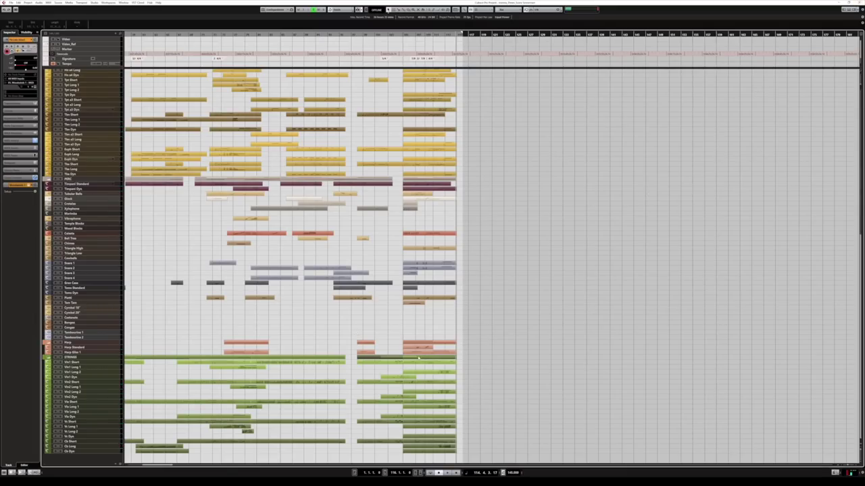
{"action": "double_click", "coordinate": [426, 365]}
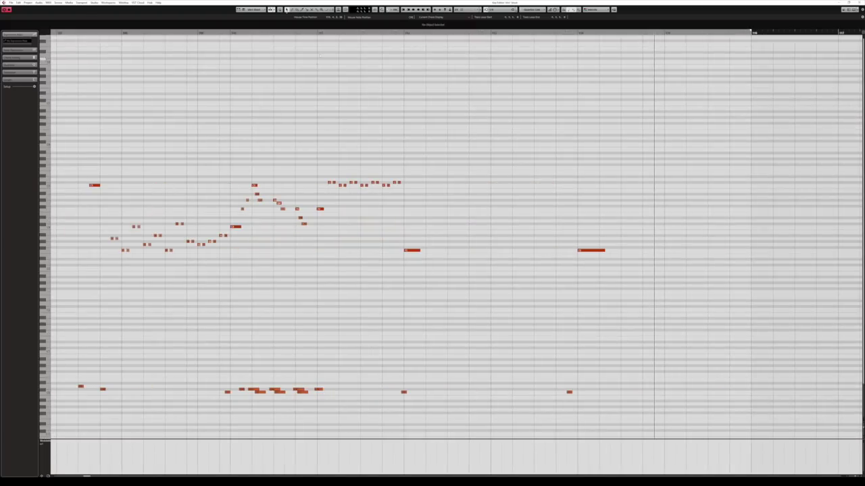
{"action": "left_click", "coordinate": [311, 32]}
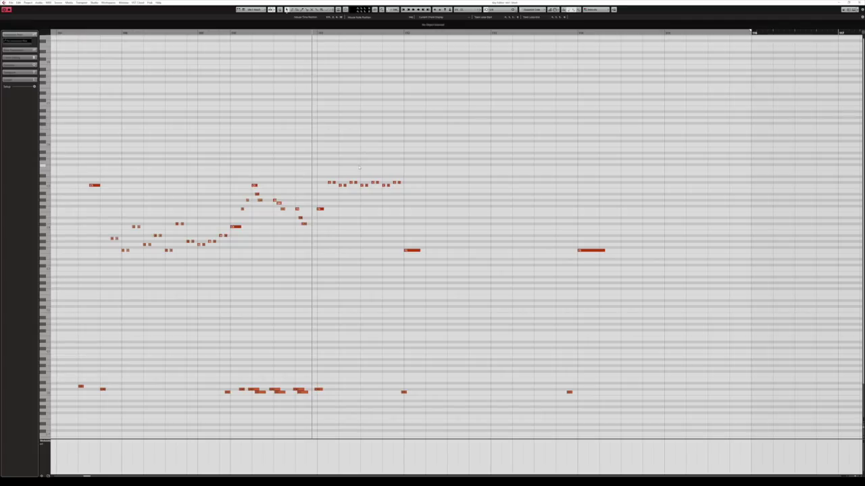
{"action": "scroll", "coordinate": [329, 180], "scroll_direction": "left", "scroll_amount": 1}
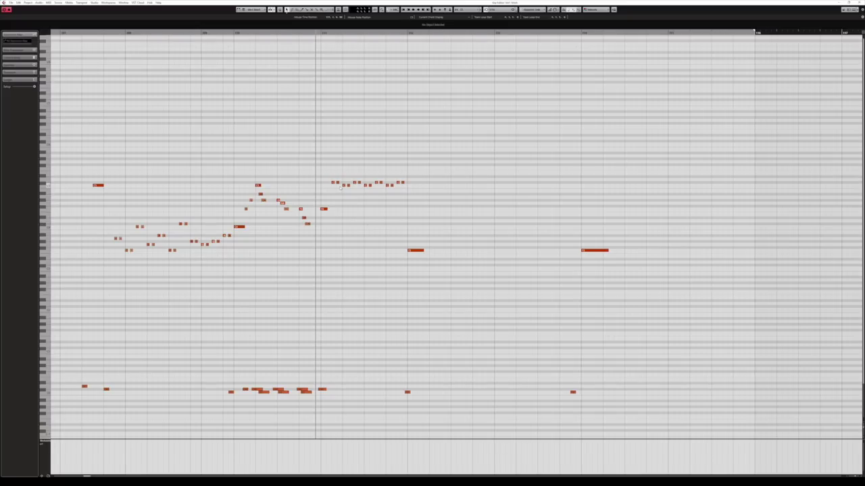
{"action": "key", "text": "h"}
{"action": "key", "text": "h"}
{"action": "key", "text": "h"}
{"action": "key", "text": "h"}
{"action": "scroll", "coordinate": [341, 188], "scroll_direction": "right", "scroll_amount": 3}
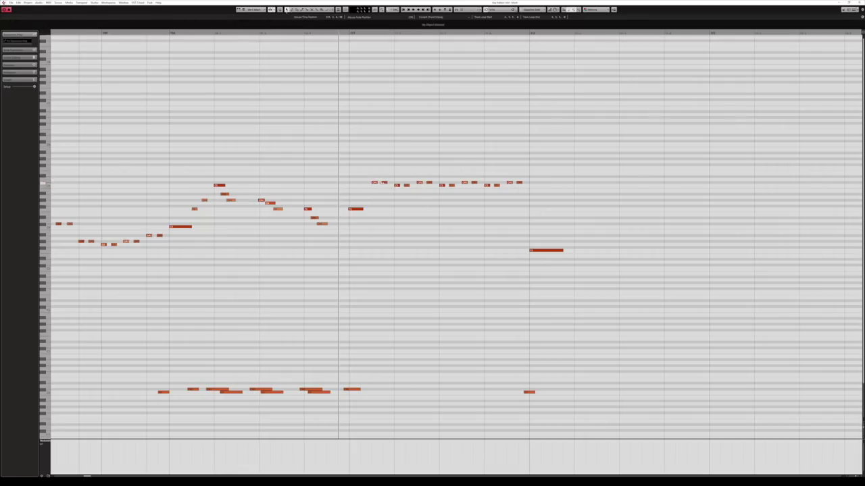
Step: Show Velocity in the controller lane and enlarge the lane for the Vln1 Short notes
{"action": "left_click", "coordinate": [44, 441]}
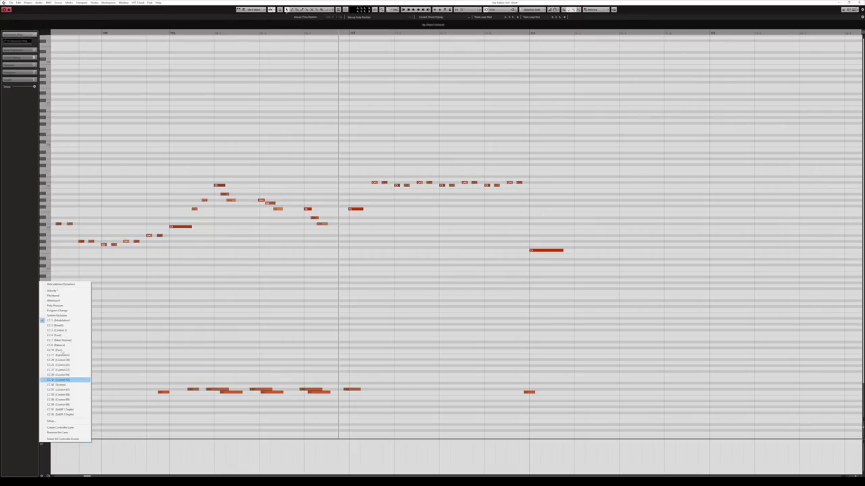
{"action": "left_click", "coordinate": [54, 290]}
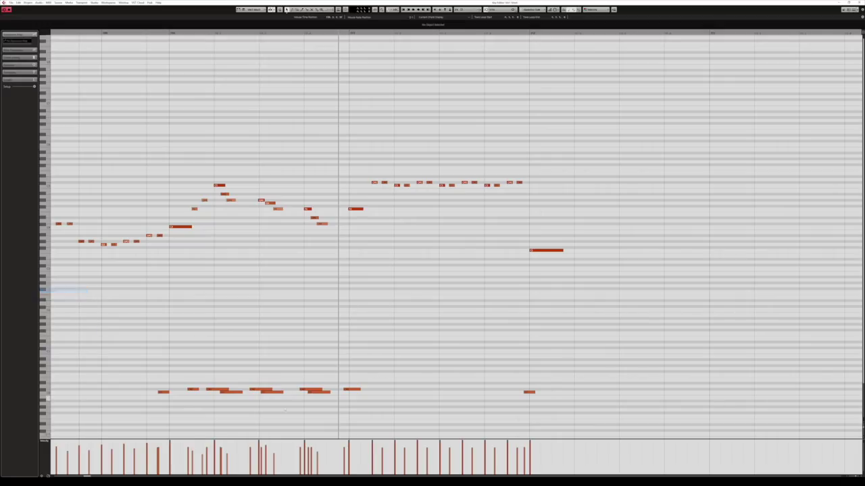
{"action": "left_click_drag", "start_coordinate": [312, 439], "coordinate": [311, 408]}
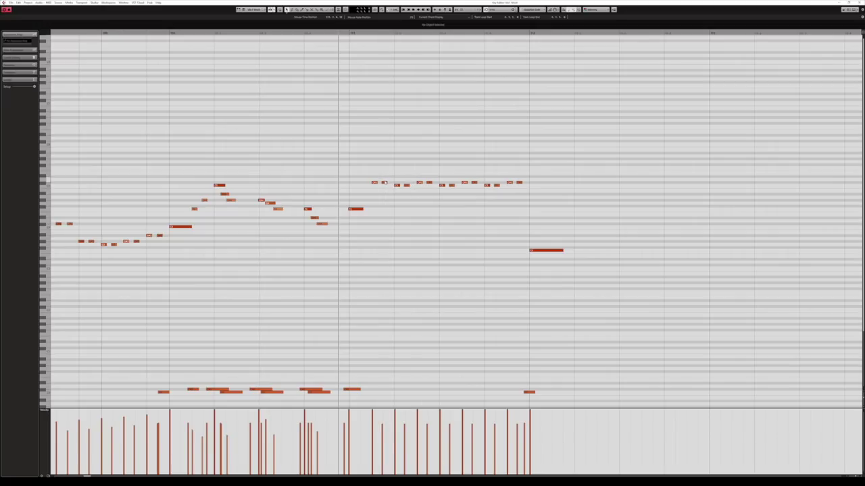
Step: Select the second note of each pair in the high repeated violin passage and shift them together slightly later
{"action": "left_click", "coordinate": [384, 183]}
{"action": "left_click_drag", "start_coordinate": [403, 174], "coordinate": [410, 208]}
{"action": "left_click_drag", "start_coordinate": [427, 167], "coordinate": [454, 198]}
{"action": "left_click_drag", "start_coordinate": [476, 172], "coordinate": [495, 194]}
{"action": "left_click_drag", "start_coordinate": [526, 164], "coordinate": [519, 187]}
{"action": "left_click_drag", "start_coordinate": [382, 183], "coordinate": [383, 183]}
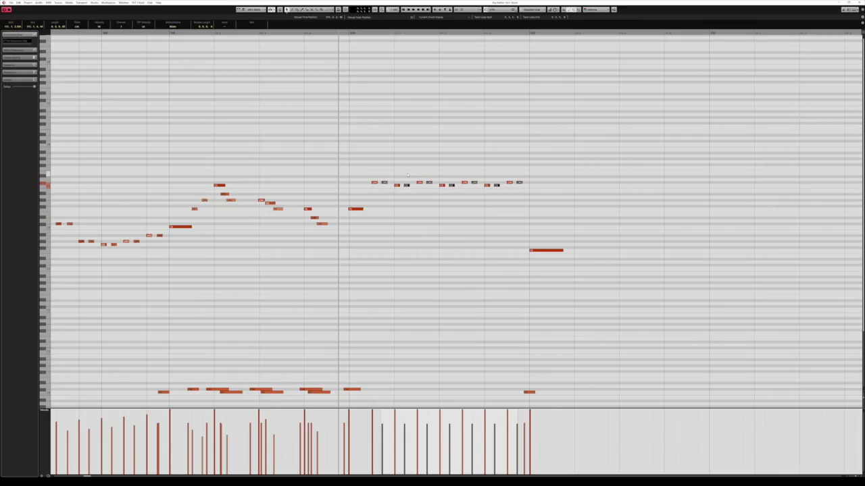
{"action": "left_click_drag", "start_coordinate": [385, 184], "coordinate": [387, 184]}
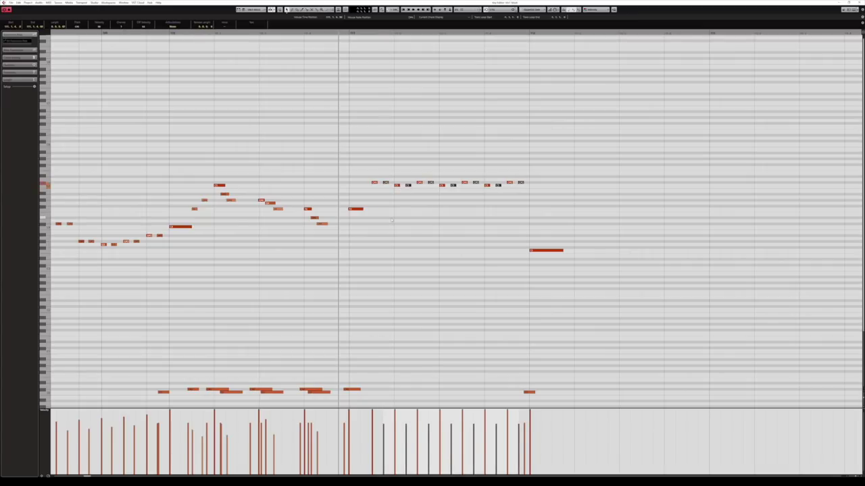
Step: Play the edited repeated violin notes and stop after the passage ends
{"action": "key", "text": "space"}
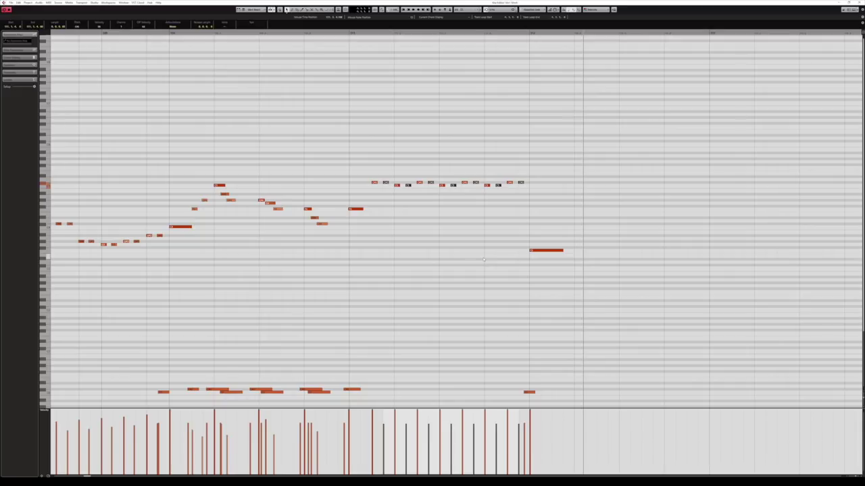
{"action": "key", "text": "space"}
{"action": "key", "text": "space"}
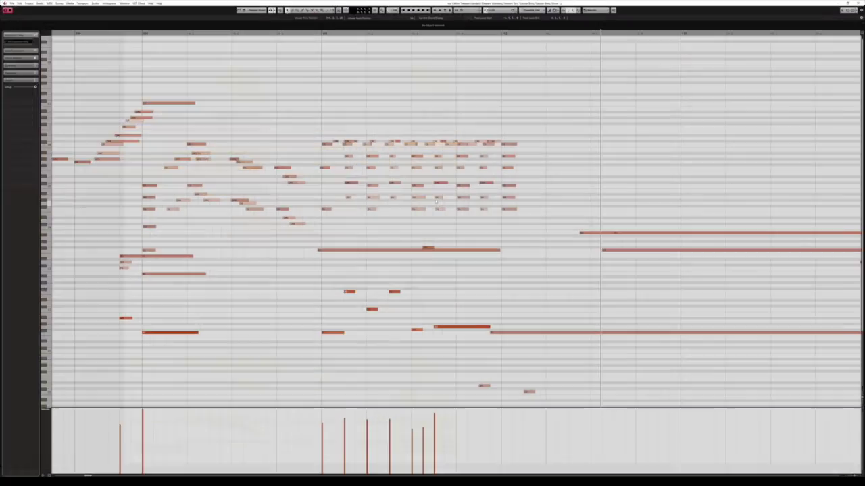
Step: Play the final section's percussion parts in the Key Editor from just before their first notes
{"action": "key", "text": "g"}
{"action": "key", "text": "g"}
{"action": "left_click_drag", "start_coordinate": [473, 176], "coordinate": [579, 173]}
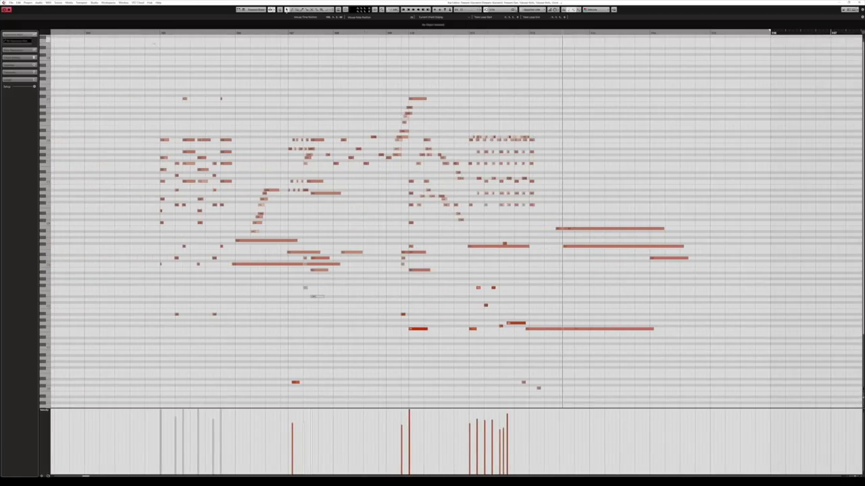
{"action": "left_click", "coordinate": [153, 32]}
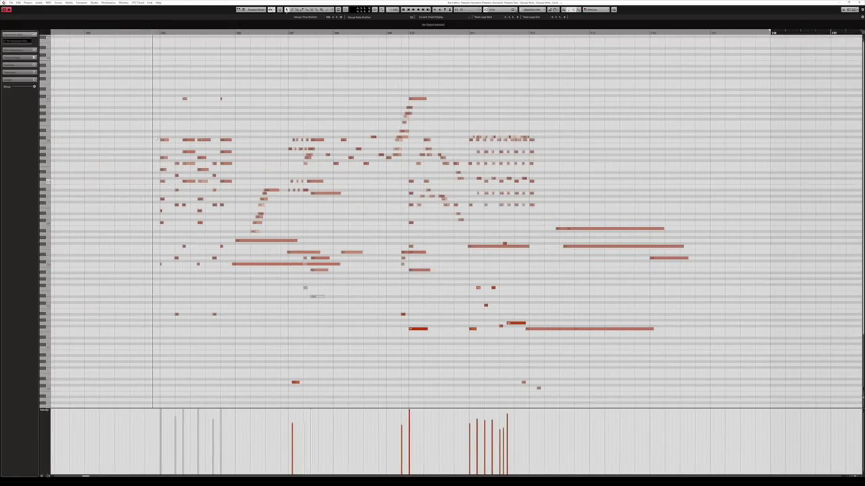
{"action": "left_click_drag", "start_coordinate": [617, 204], "coordinate": [598, 206]}
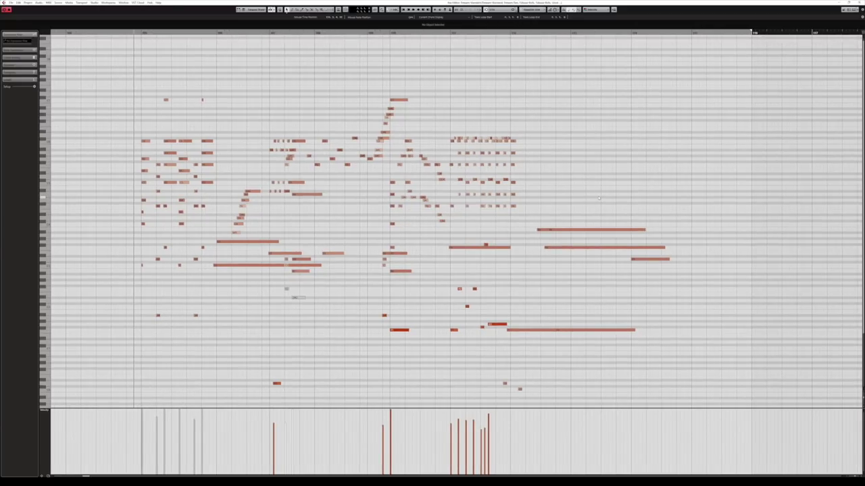
{"action": "key", "text": "space"}
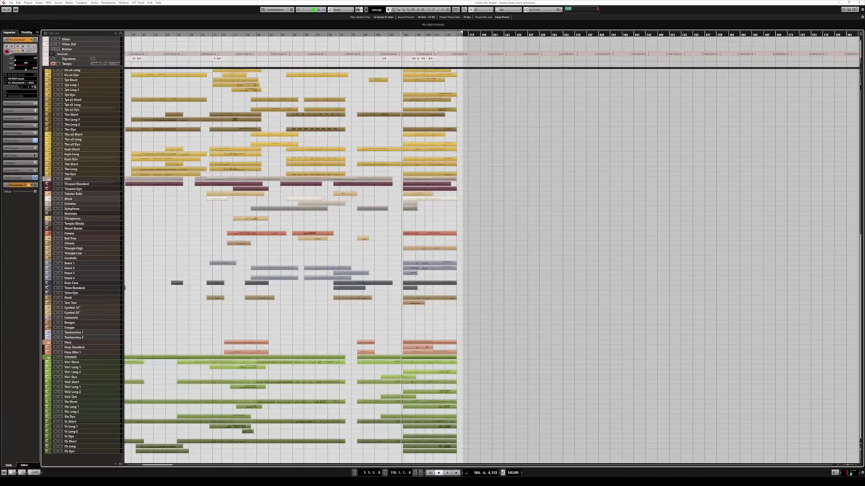
Step: Play the final section with the full orchestra in the project window while viewing all section tracks
{"action": "scroll", "coordinate": [532, 179], "scroll_direction": "up", "scroll_amount": 8}
{"action": "scroll", "coordinate": [531, 178], "scroll_direction": "down", "scroll_amount": 8}
{"action": "key", "text": "space"}
{"action": "scroll", "coordinate": [531, 179], "scroll_direction": "up", "scroll_amount": 5}
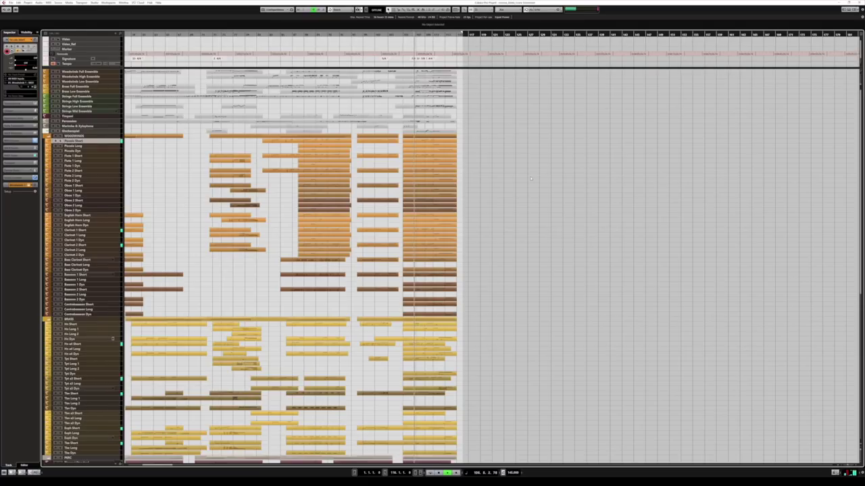
{"action": "scroll", "coordinate": [531, 179], "scroll_direction": "down", "scroll_amount": 5}
{"action": "scroll", "coordinate": [531, 179], "scroll_direction": "up", "scroll_amount": 5}
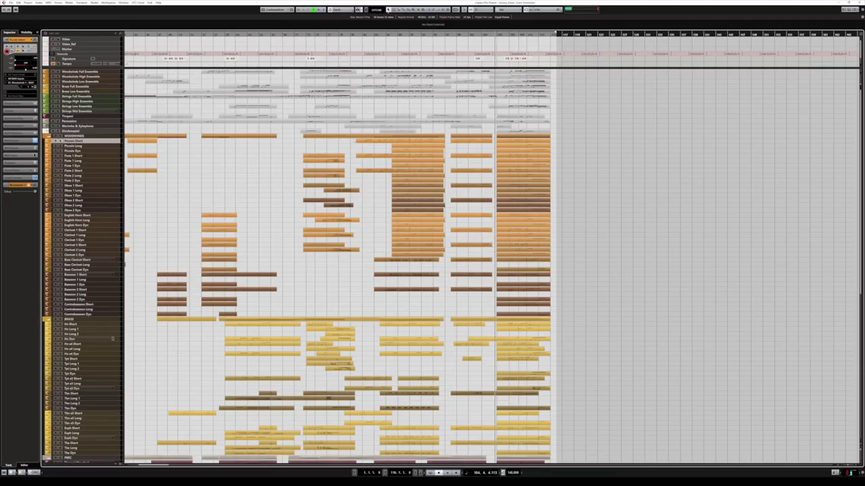
Step: Unmute the ensemble parts across the whole project, and collapse and mute the individual instrument section folders
{"action": "scroll", "coordinate": [459, 142], "scroll_direction": "left", "scroll_amount": 5}
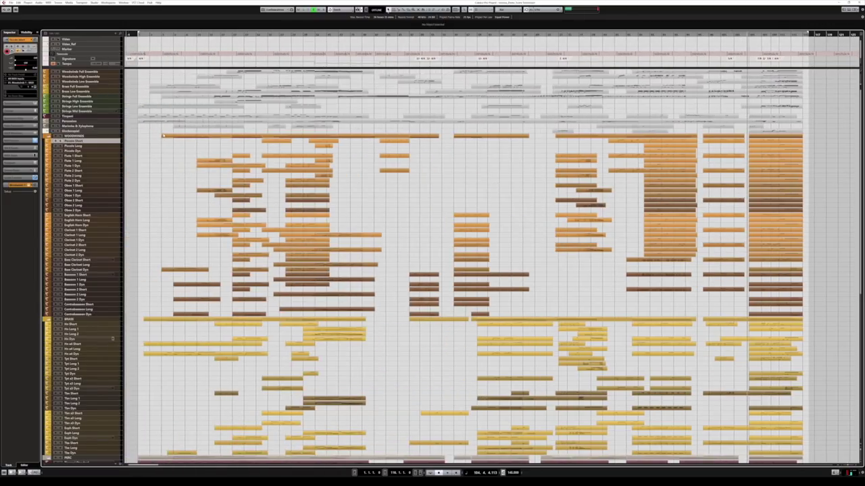
{"action": "key", "text": "7"}
{"action": "left_click_drag", "start_coordinate": [139, 72], "coordinate": [493, 99]}
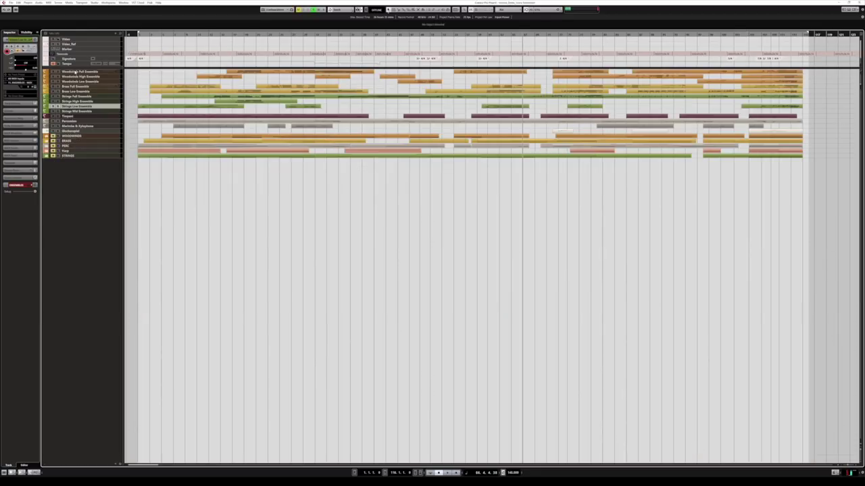
Step: Open the HALion Sonic SE instrument of the Woodwinds Full Ensemble track and place its window below the arrangement
{"action": "left_click", "coordinate": [72, 72]}
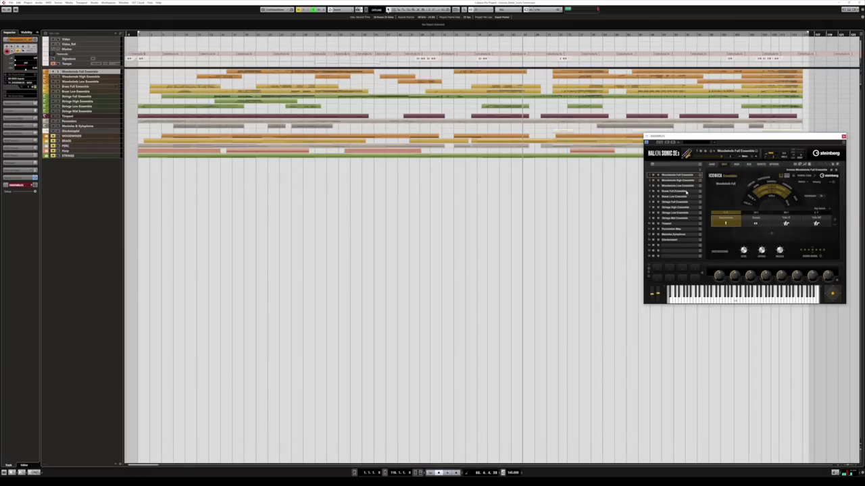
{"action": "left_click_drag", "start_coordinate": [696, 138], "coordinate": [670, 162]}
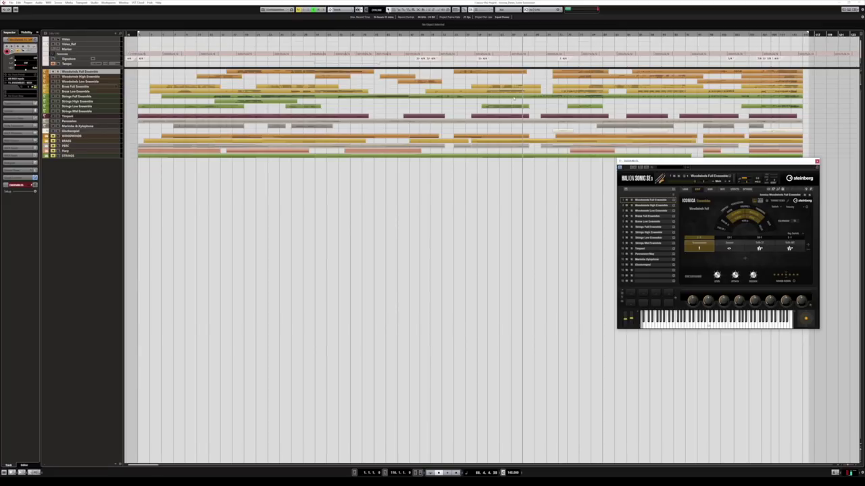
Step: Select all the ensemble track parts and open them together in the Key Editor to view the combined sketch
{"action": "left_click_drag", "start_coordinate": [653, 90], "coordinate": [528, 109]}
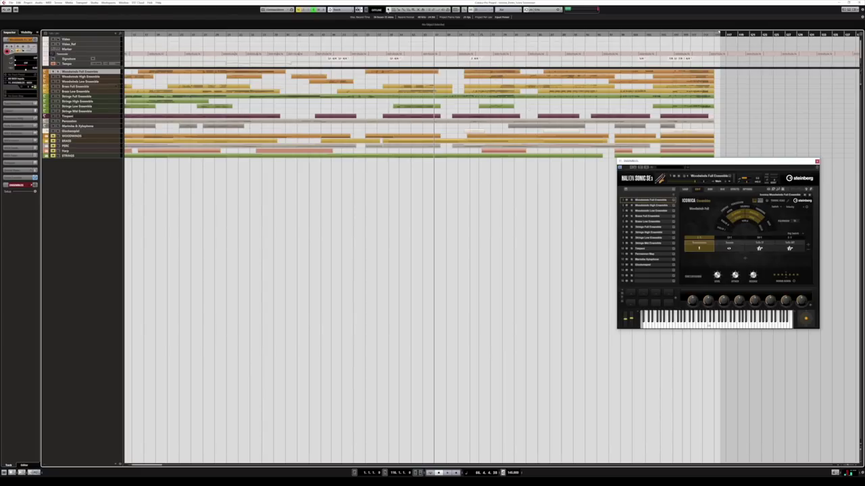
{"action": "left_click_drag", "start_coordinate": [720, 133], "coordinate": [125, 69]}
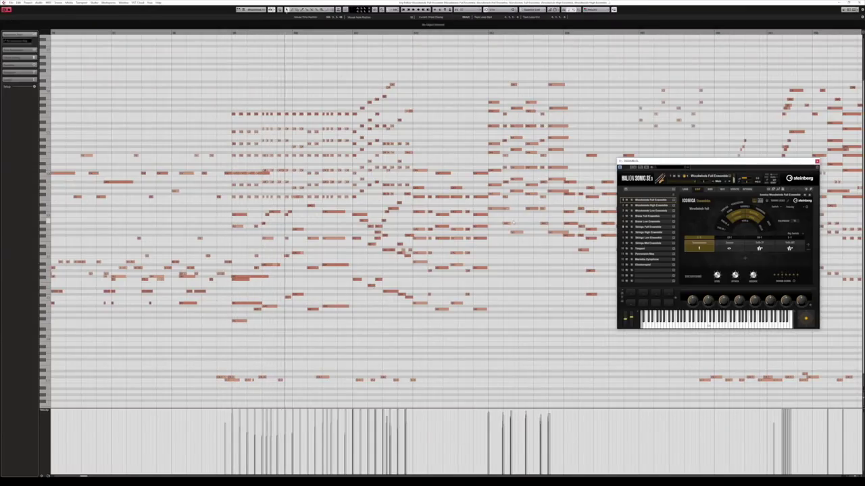
{"action": "left_click_drag", "start_coordinate": [508, 239], "coordinate": [422, 227]}
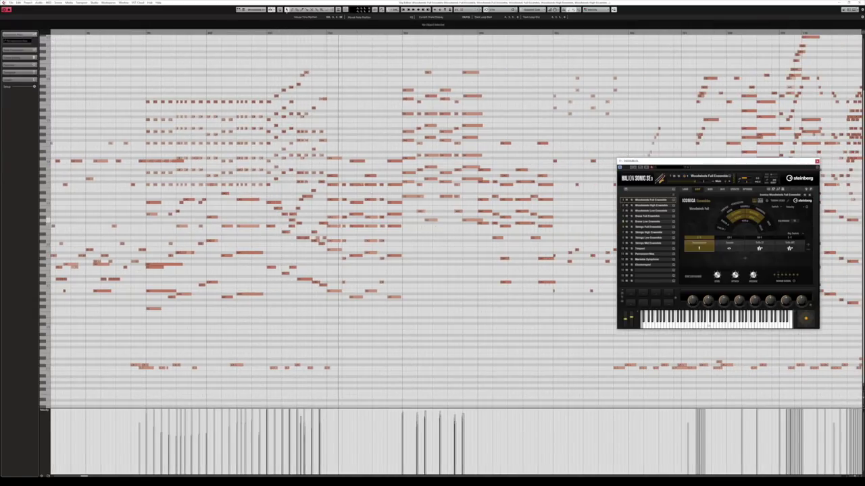
Step: Examine the string and woodwind ensemble notes of the combined sketch in the Key Editor, switching between their parts
{"action": "left_click", "coordinate": [358, 161]}
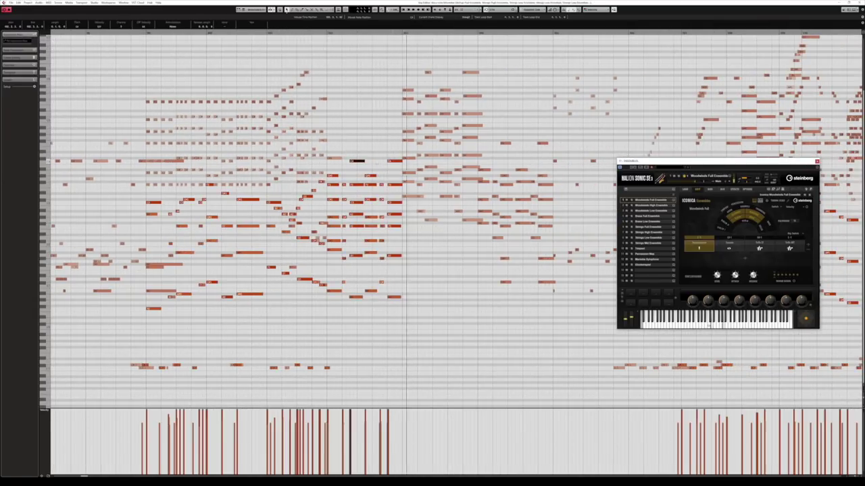
{"action": "left_click", "coordinate": [408, 139]}
{"action": "left_click", "coordinate": [518, 188]}
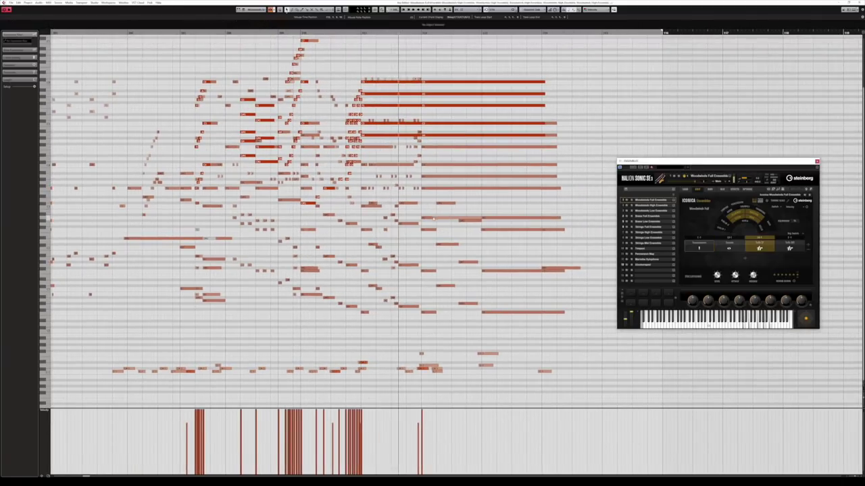
{"action": "left_click", "coordinate": [443, 245]}
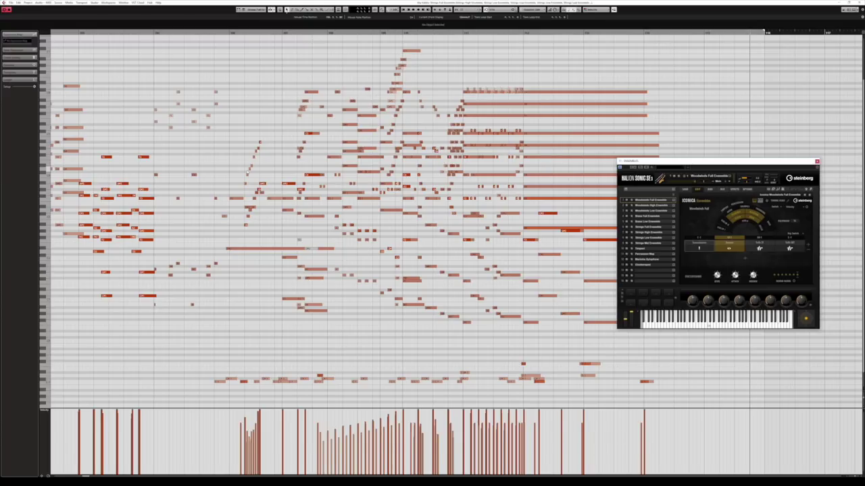
{"action": "left_click_drag", "start_coordinate": [223, 175], "coordinate": [413, 162]}
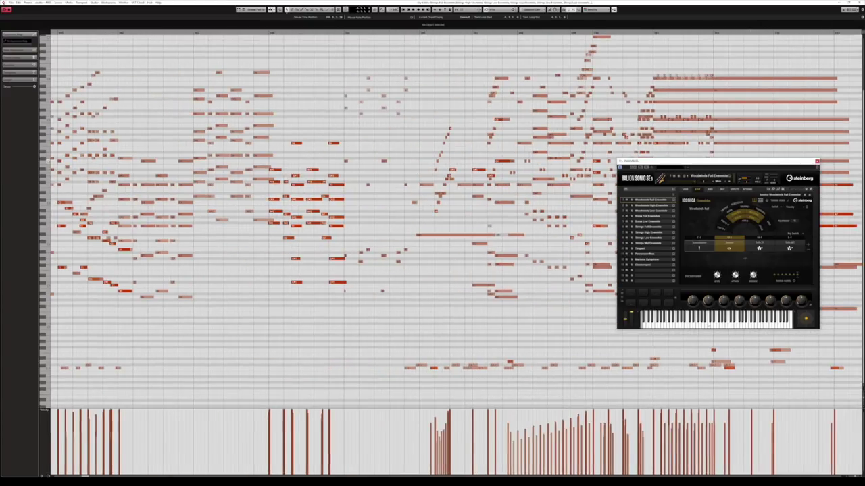
{"action": "left_click_drag", "start_coordinate": [270, 167], "coordinate": [336, 172]}
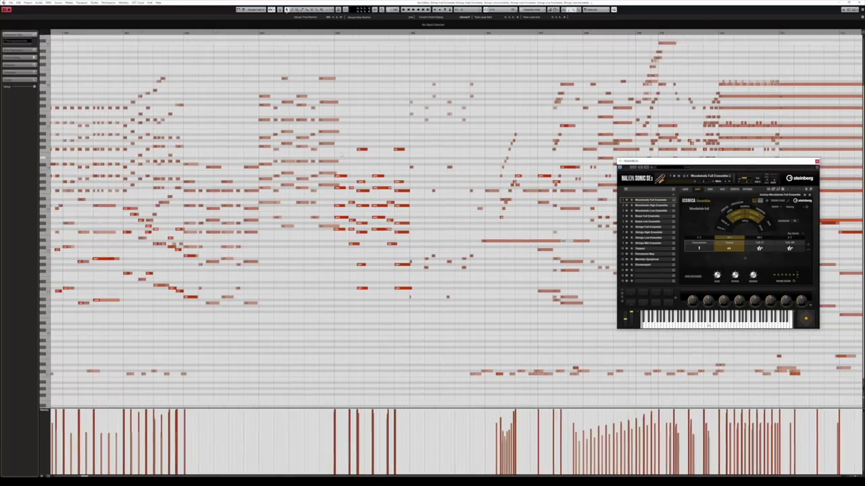
Step: Move the playback cursor to the start of the middle woodwind chord passage and select all its notes for inspection
{"action": "left_click", "coordinate": [256, 33]}
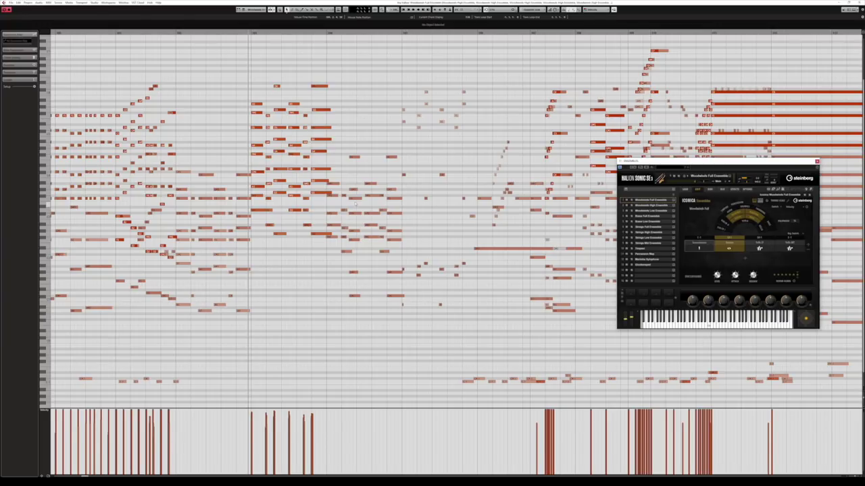
{"action": "left_click_drag", "start_coordinate": [330, 168], "coordinate": [433, 160]}
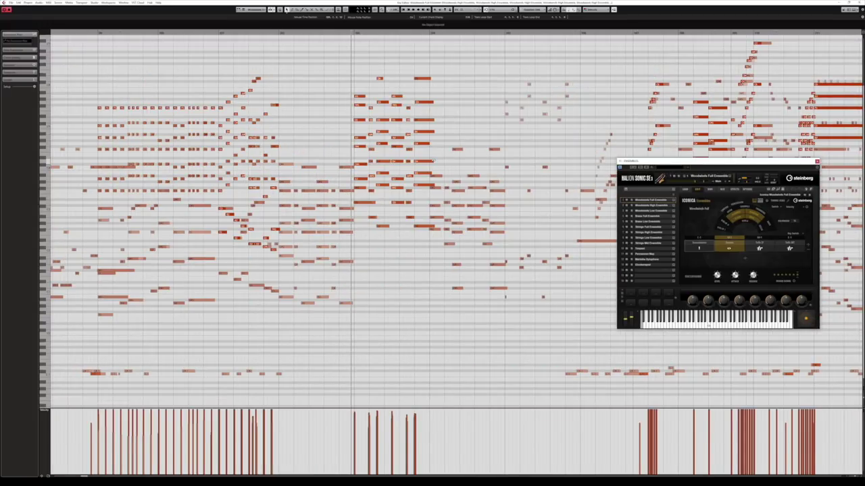
{"action": "left_click_drag", "start_coordinate": [433, 160], "coordinate": [414, 162]}
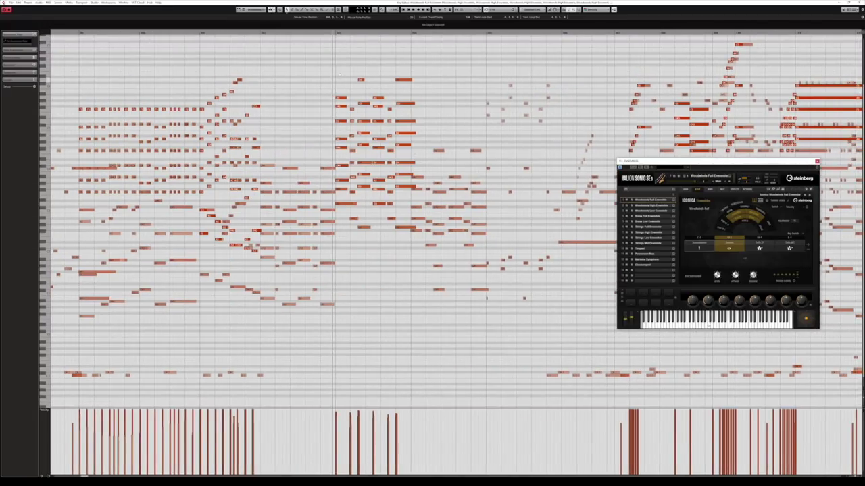
{"action": "left_click_drag", "start_coordinate": [334, 69], "coordinate": [406, 286]}
{"action": "scroll", "coordinate": [403, 167], "scroll_direction": "right", "scroll_amount": 1}
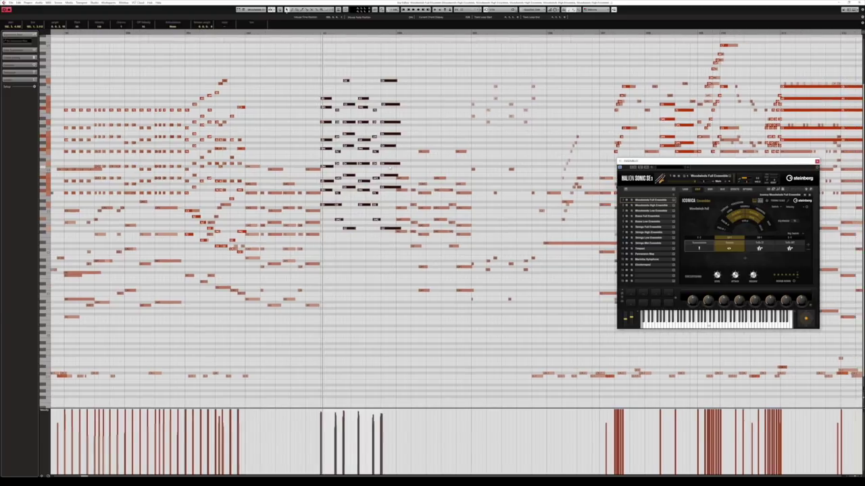
{"action": "left_click", "coordinate": [404, 167]}
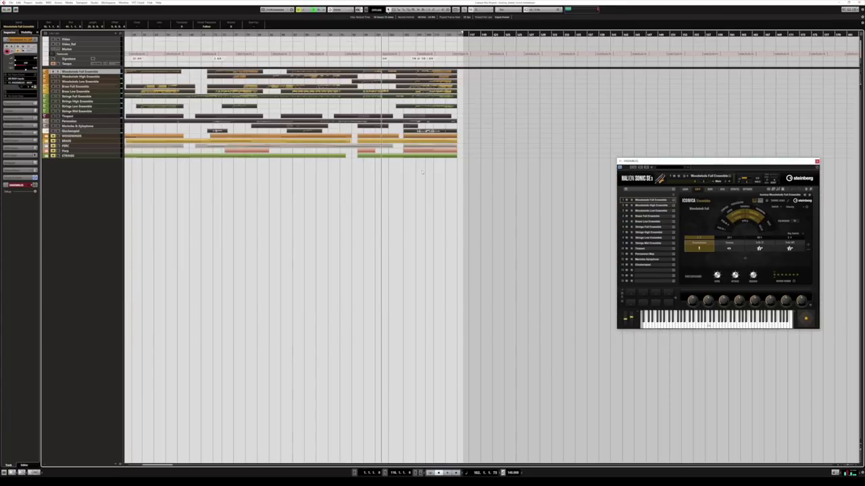
Step: Deselect all parts in the project window and expand the WOODWINDS, BRASS, PERC, Harp and STRINGS folders across the full arrangement
{"action": "scroll", "coordinate": [423, 172], "scroll_direction": "left", "scroll_amount": 8}
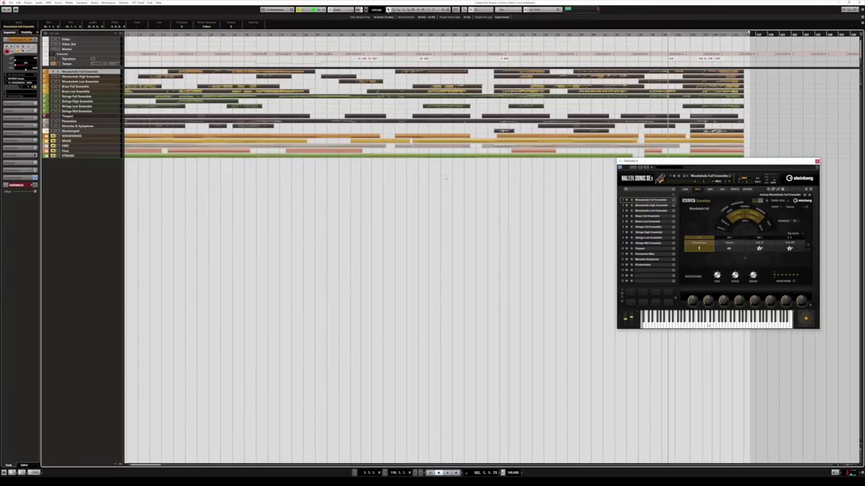
{"action": "left_click", "coordinate": [416, 164]}
{"action": "scroll", "coordinate": [416, 164], "scroll_direction": "left", "scroll_amount": 2}
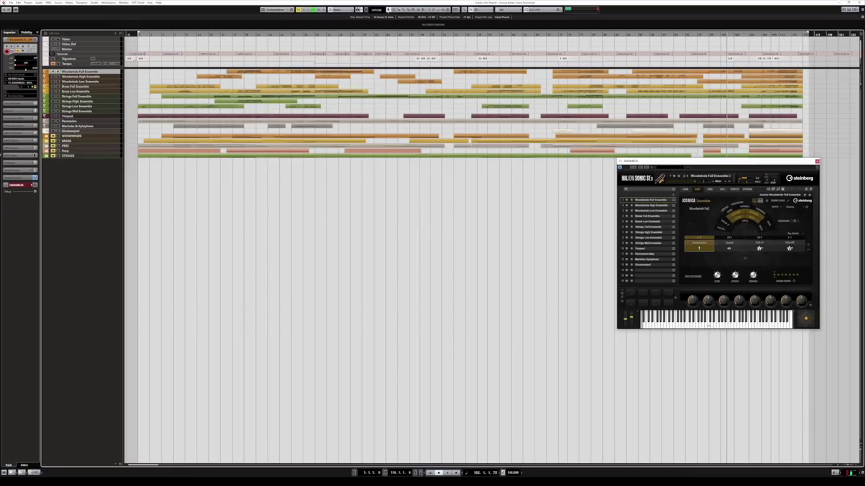
{"action": "left_click", "coordinate": [66, 156]}
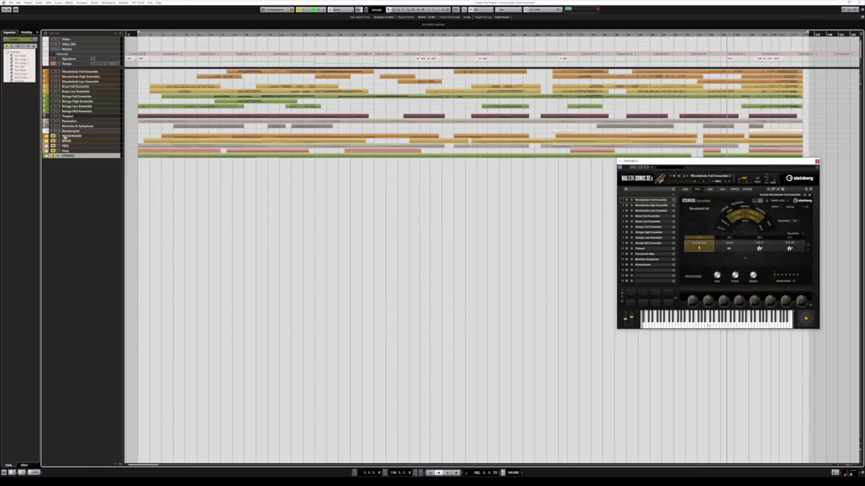
{"action": "left_click", "coordinate": [67, 137], "text": "shift"}
{"action": "left_click", "coordinate": [47, 137]}
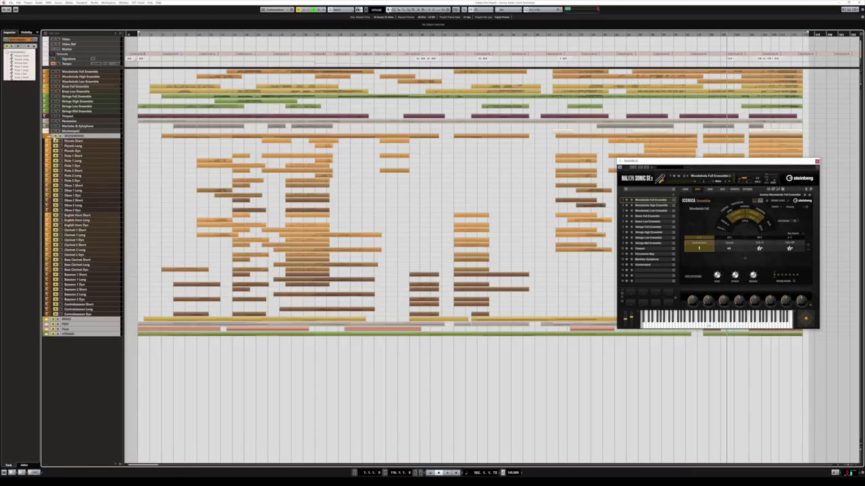
{"action": "left_click", "coordinate": [46, 333]}
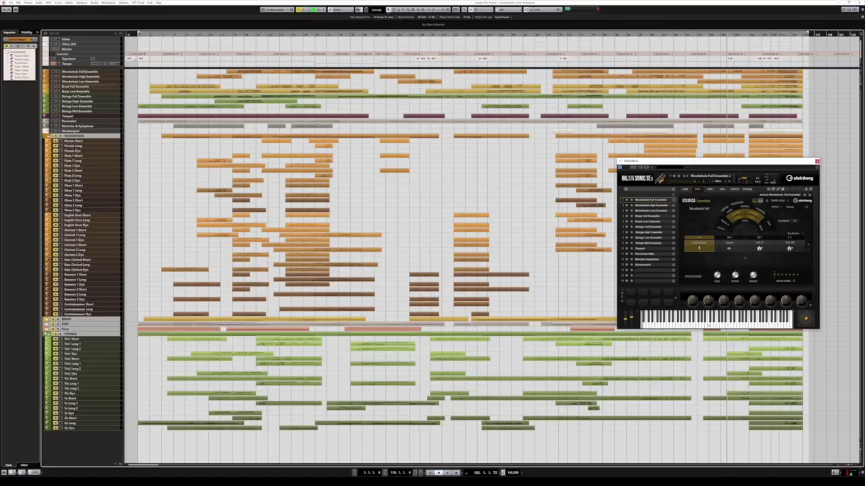
{"action": "left_click", "coordinate": [46, 324]}
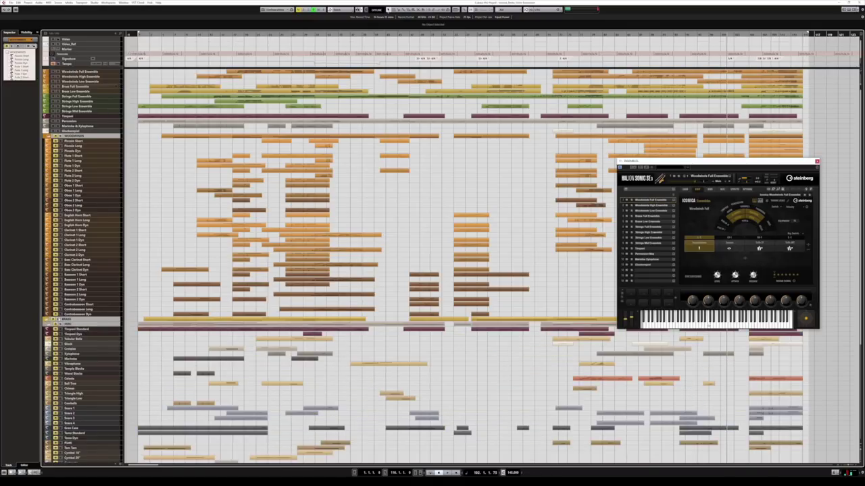
{"action": "left_click", "coordinate": [46, 320]}
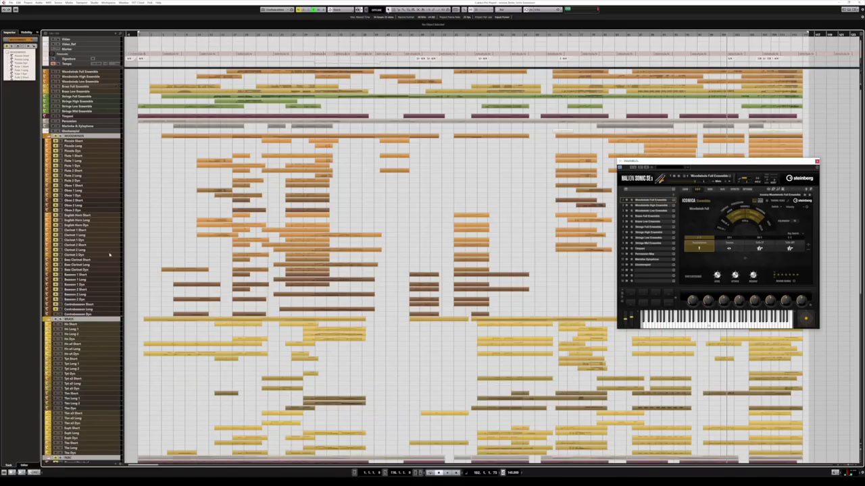
Step: Unmute the woodwind, brass, percussion, harp and string section folders with all their instrument tracks
{"action": "scroll", "coordinate": [68, 193], "scroll_direction": "down", "scroll_amount": 10}
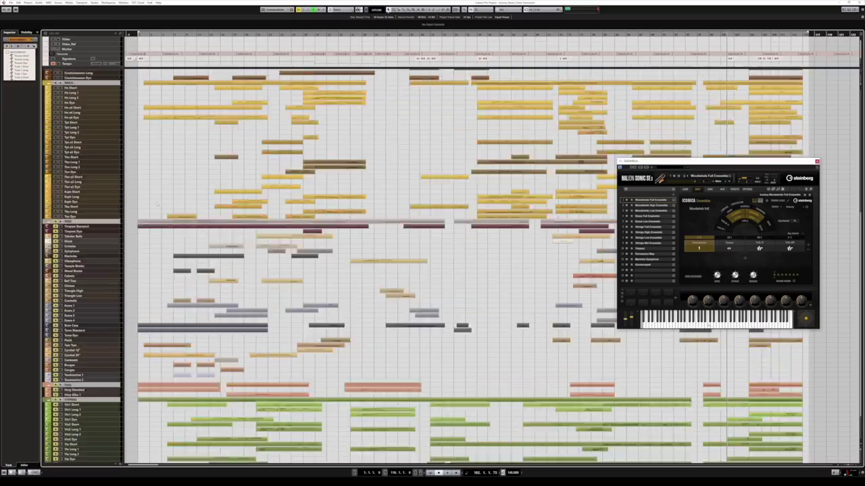
{"action": "left_click", "coordinate": [56, 179]}
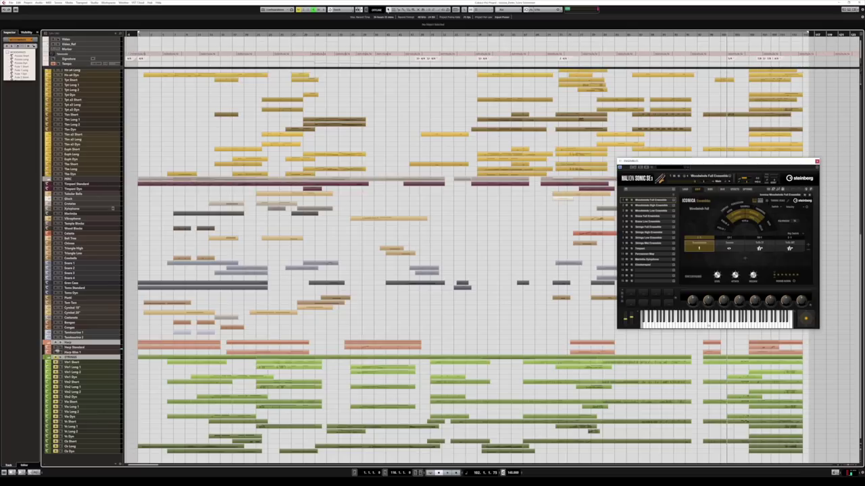
{"action": "left_click", "coordinate": [56, 357]}
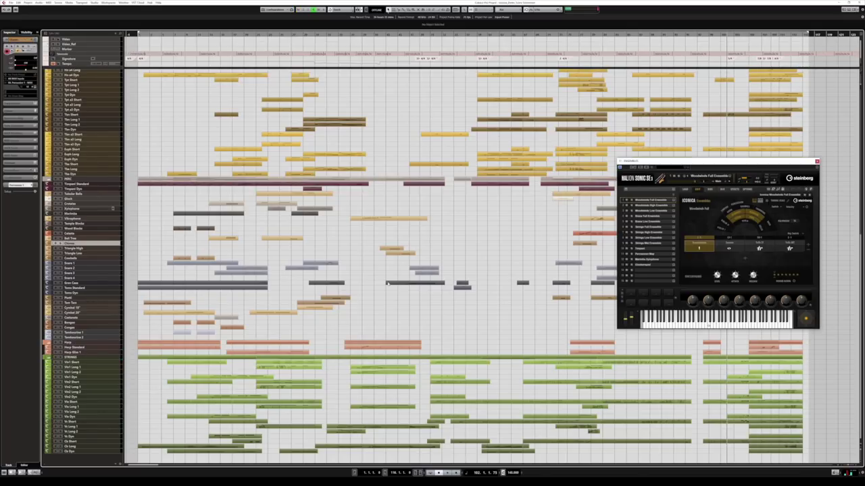
{"action": "scroll", "coordinate": [387, 284], "scroll_direction": "up", "scroll_amount": 10}
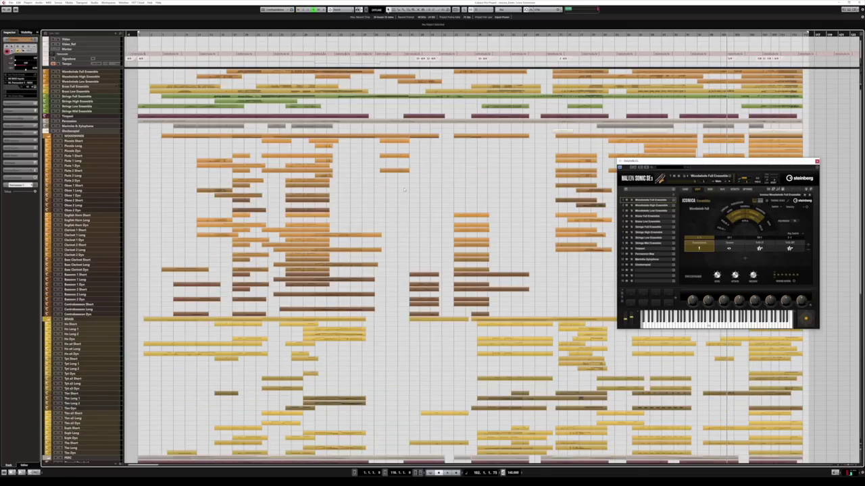